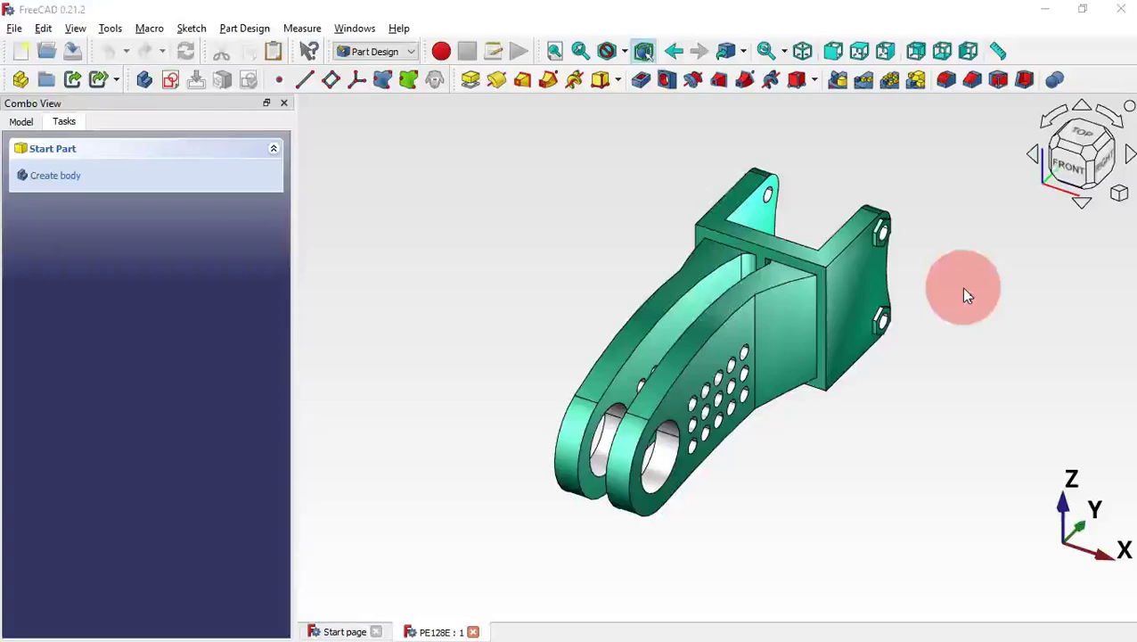
Step: Examine the finished bracket model from several sides and compare it with the dimensioned drawing in PE128.pdf
mouse_move(998, 326)
middle_down()
mouse_move(800, 490)
mouse_move(675, 510)
mouse_move(583, 469)
mouse_move(801, 286)
mouse_move(942, 317)
middle_up()
key(alt+Tab)
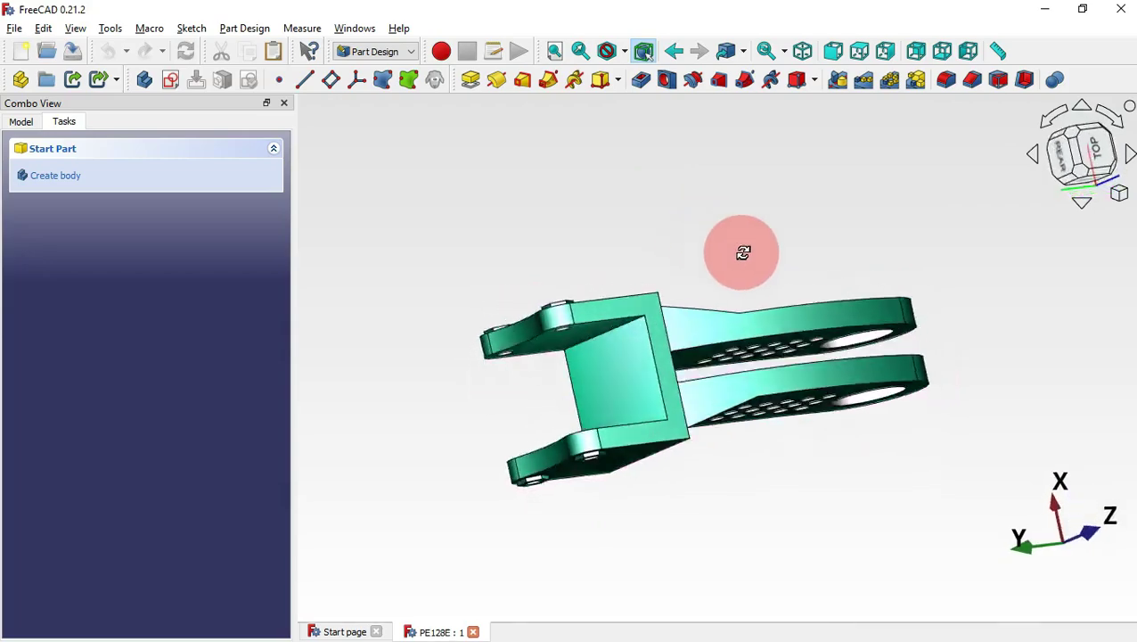
middle_drag(742, 254, 482, 358)
middle_drag(1033, 383, 802, 254)
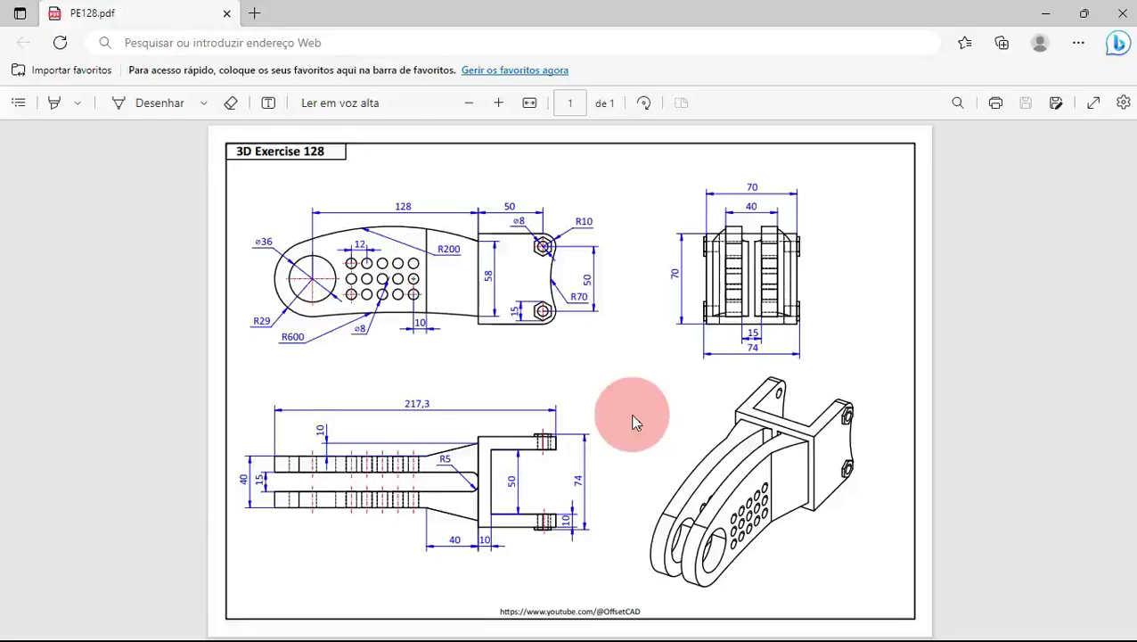
key(alt+Tab)
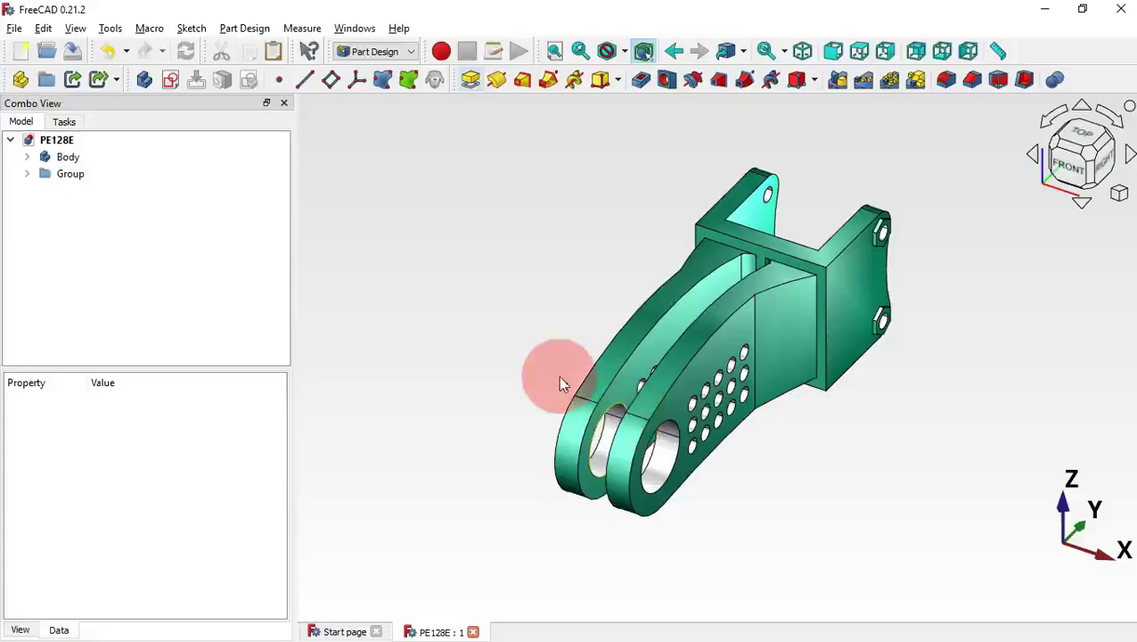
Step: Close the PE128E model and create a new empty document in the Part Design workbench
click(473, 632)
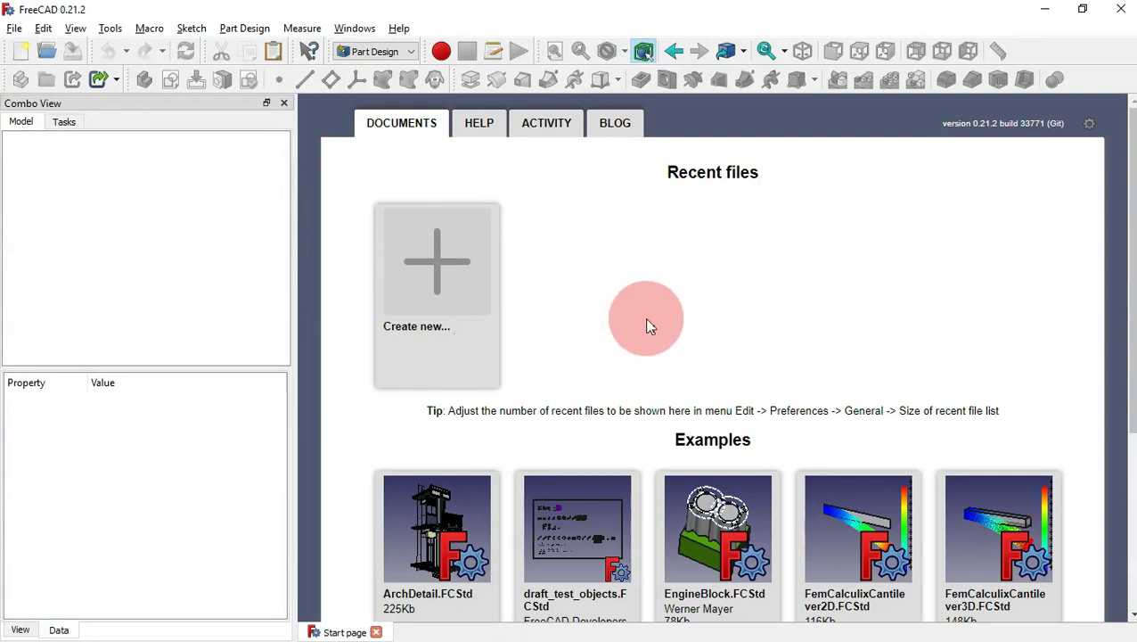
click(439, 267)
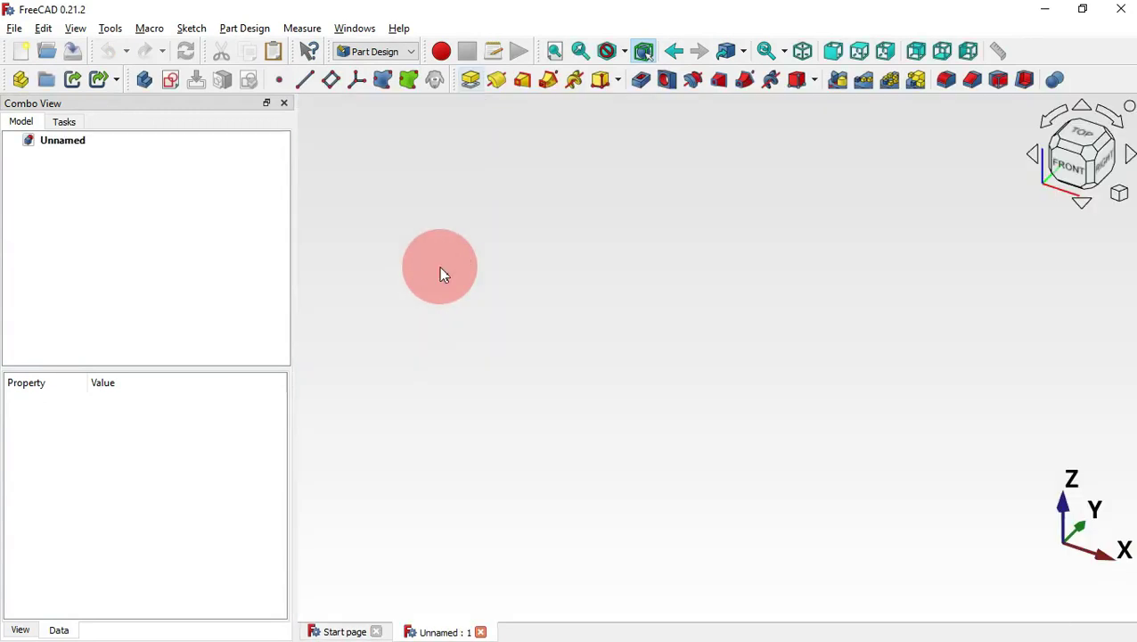
click(396, 53)
click(384, 147)
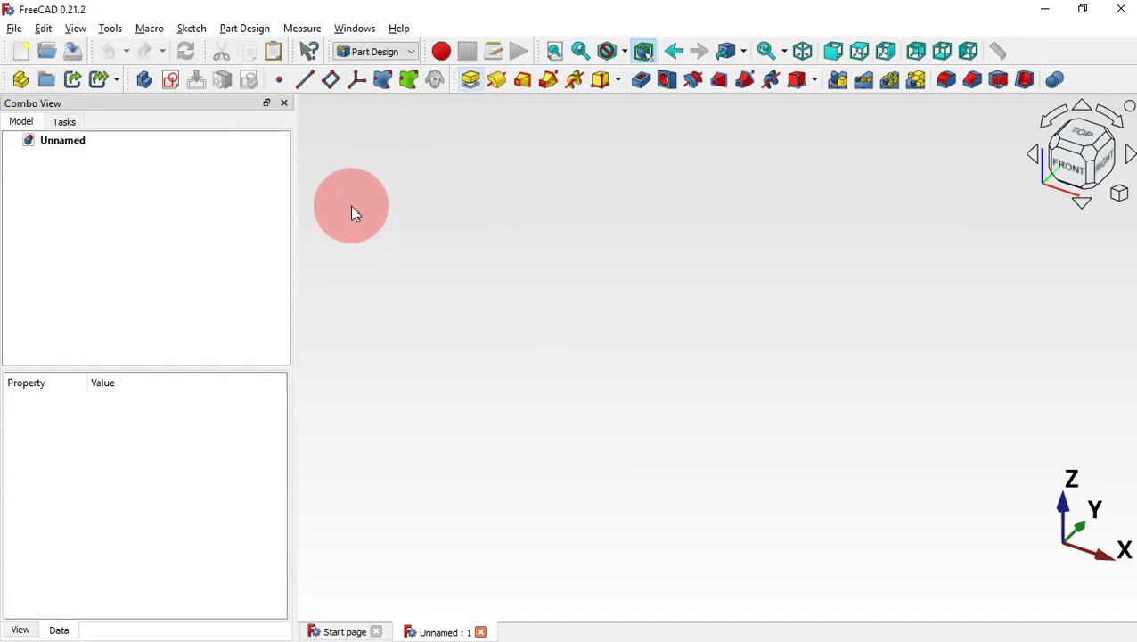
Step: Create a new sketch on the YZ plane
click(173, 81)
key(alt+Tab)
key(alt+Tab)
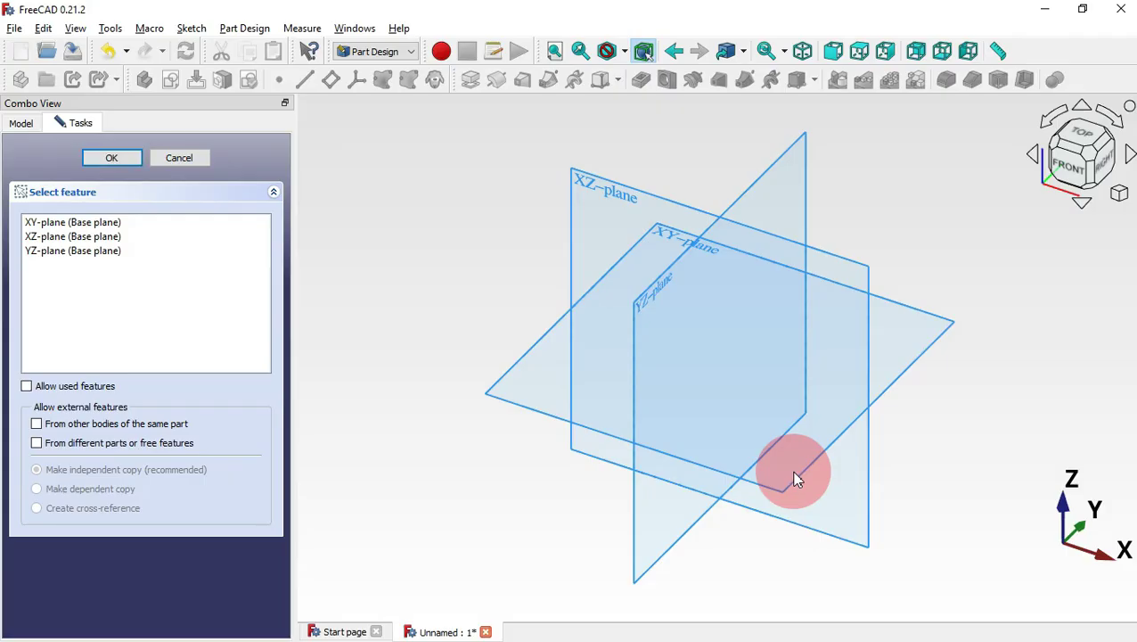
click(652, 299)
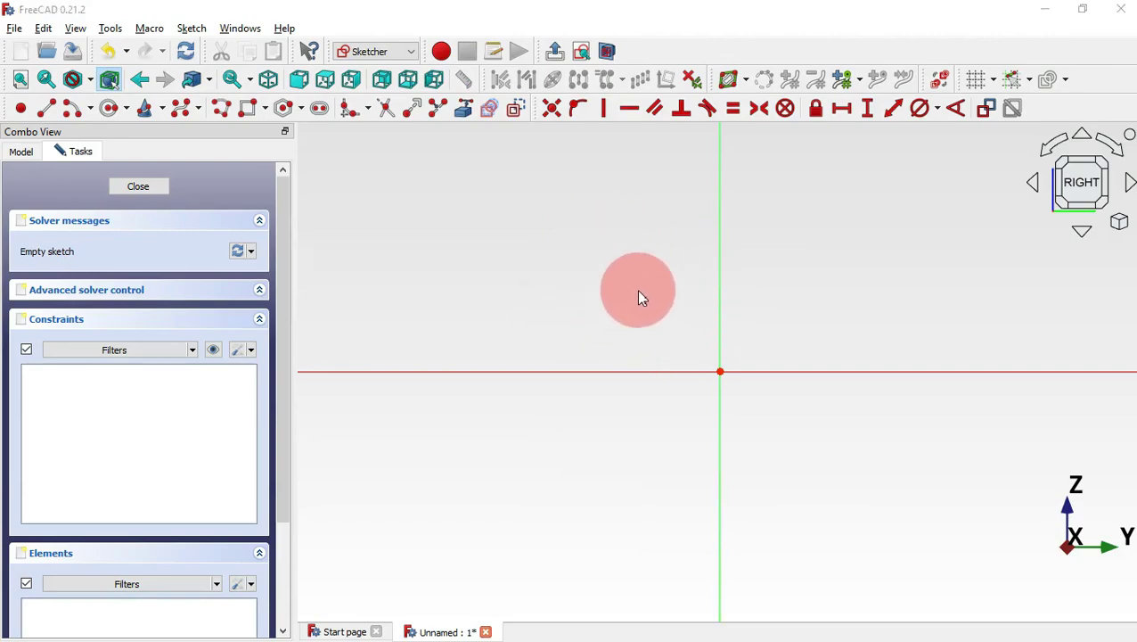
Step: Sketch a centered rectangle about 56.5 mm wide, centred on the horizontal axis with one side on the vertical axis, and delete that side
key(alt+Tab)
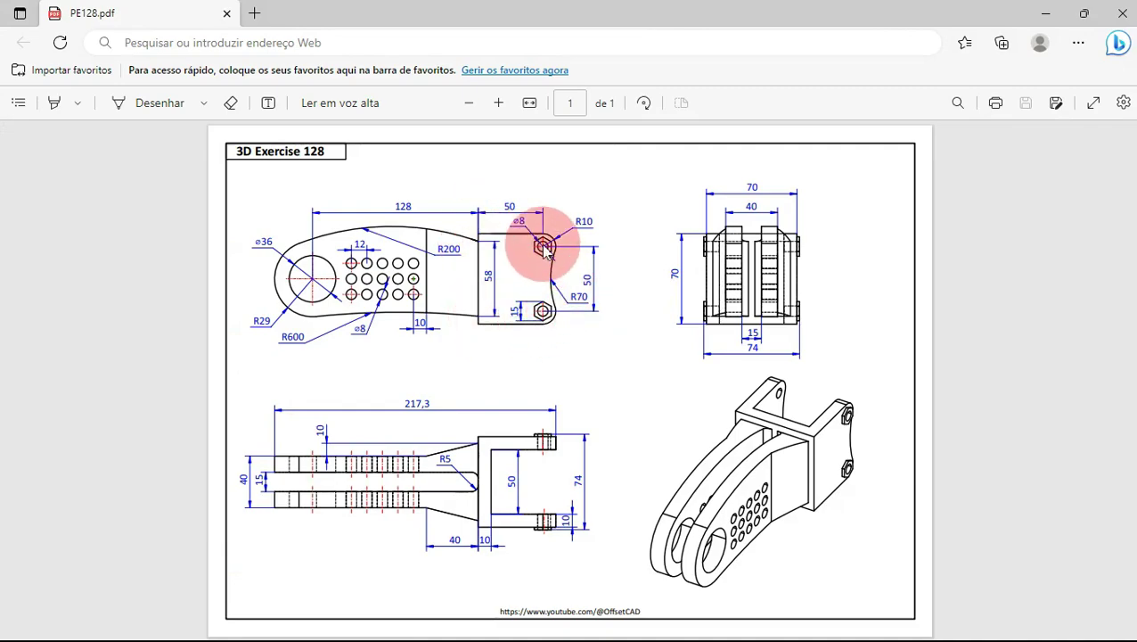
key(alt+Tab)
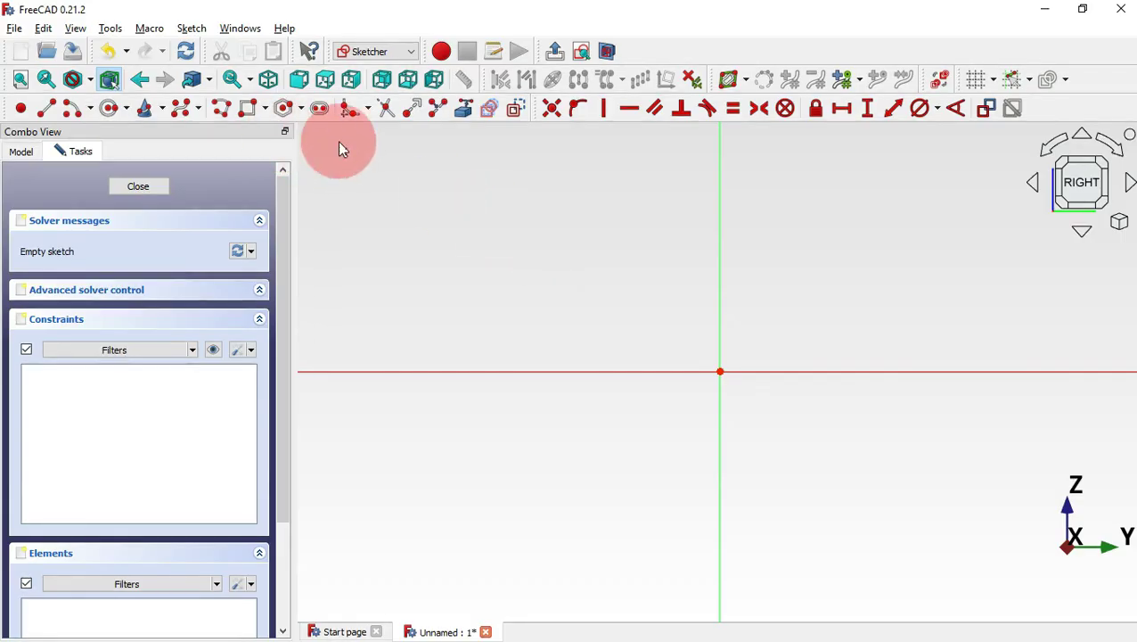
click(266, 109)
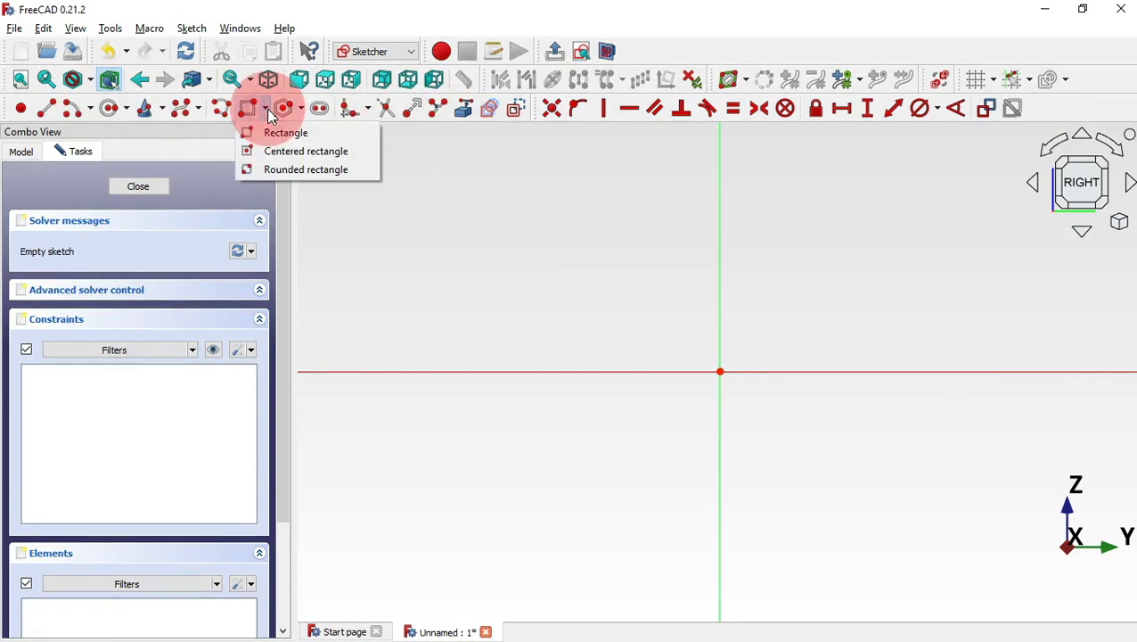
click(338, 154)
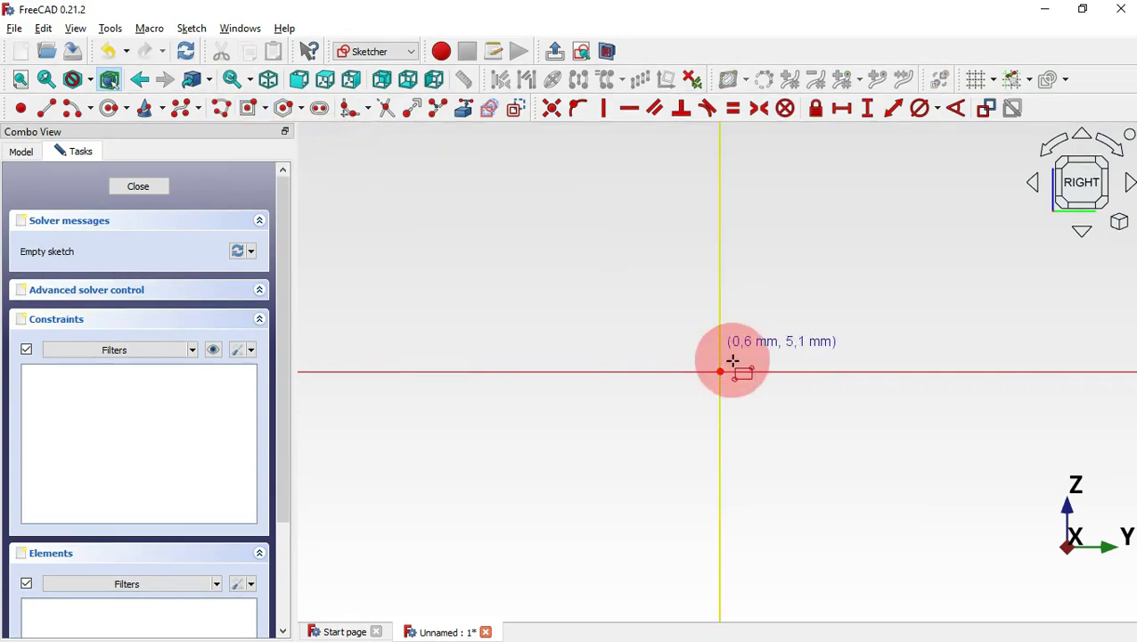
click(579, 372)
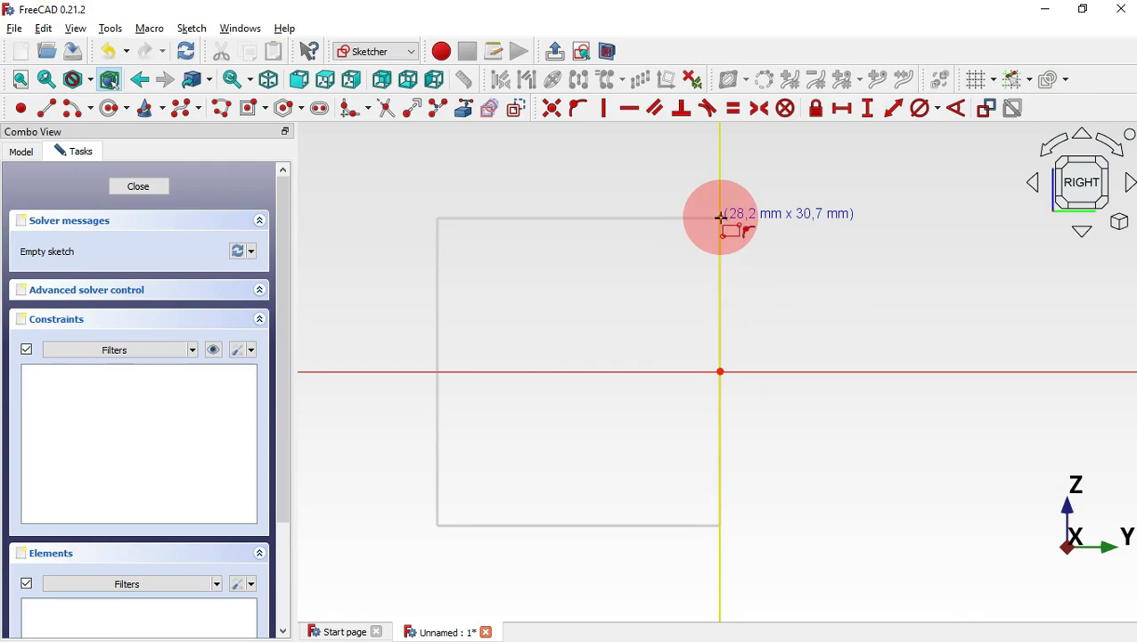
click(720, 217)
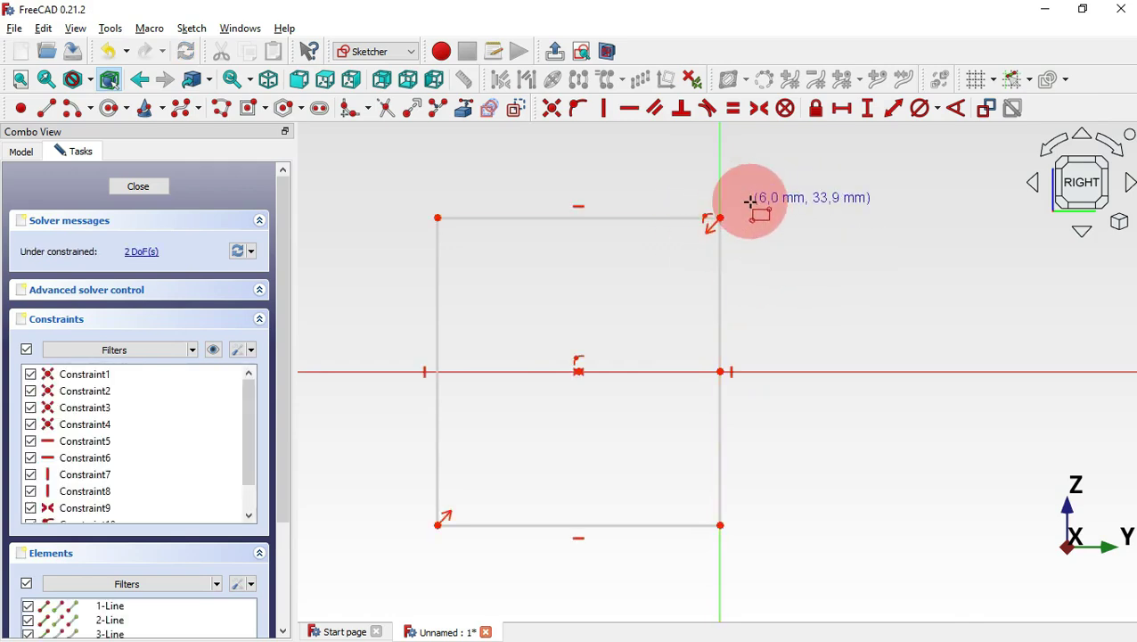
click(721, 294)
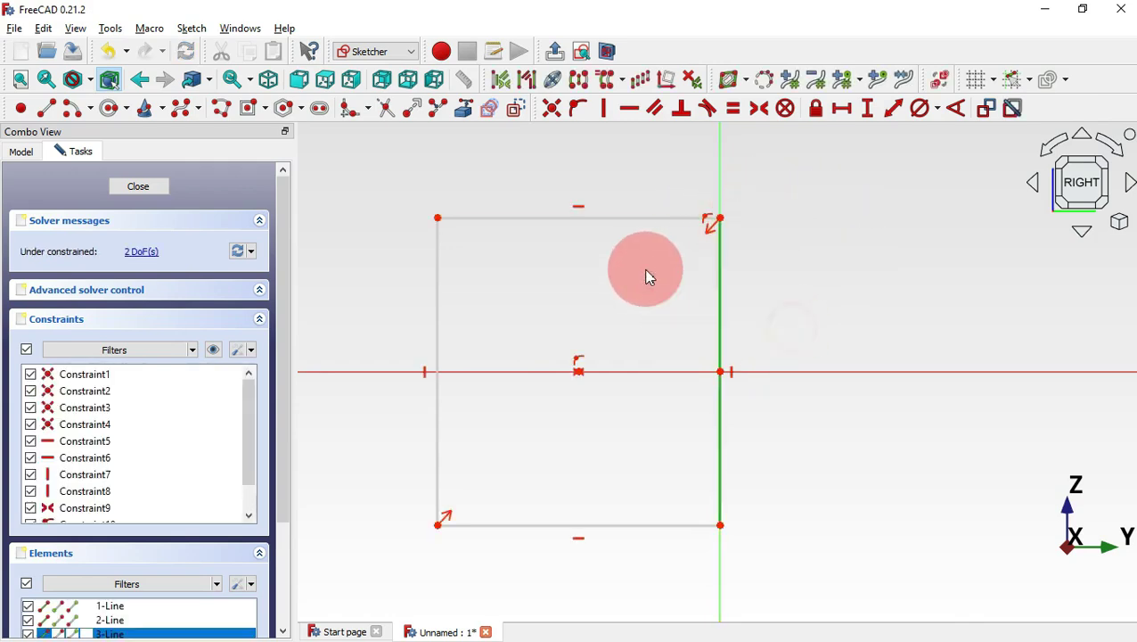
key(Delete)
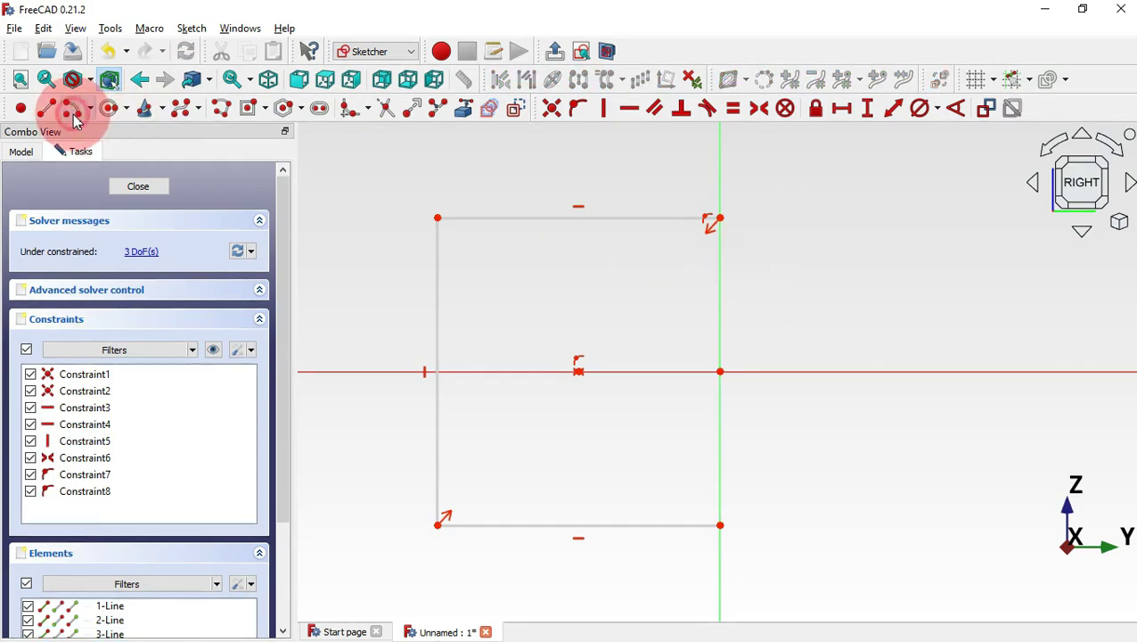
Step: Draw two outward-bulging arcs centred on the vertical axis, starting from the upper and lower open corners of the rectangle
click(73, 111)
click(721, 261)
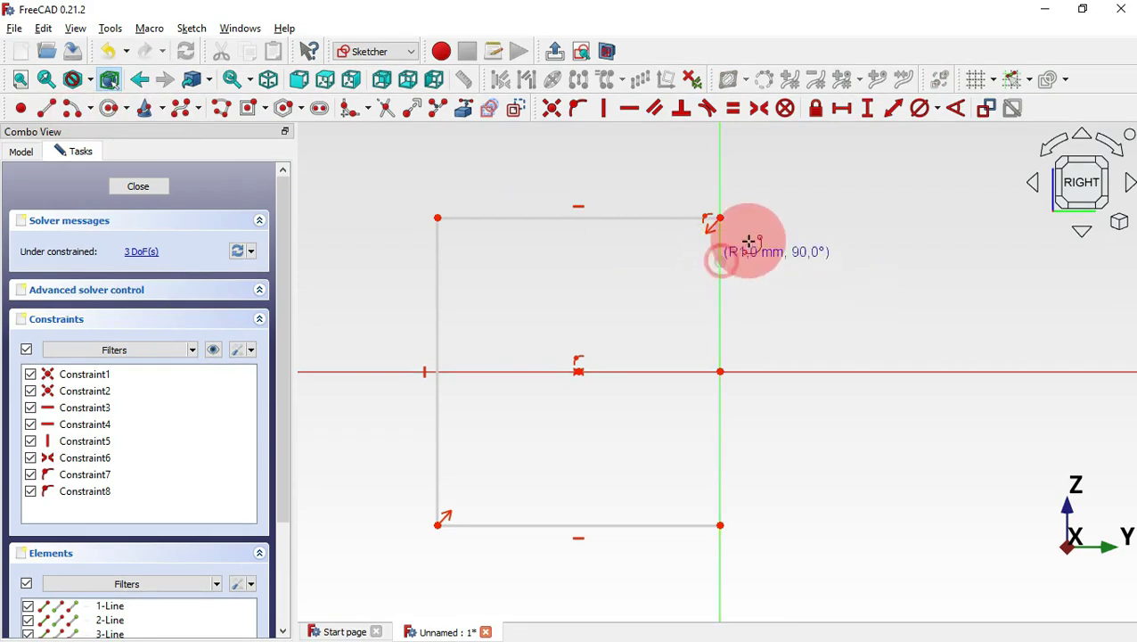
click(720, 216)
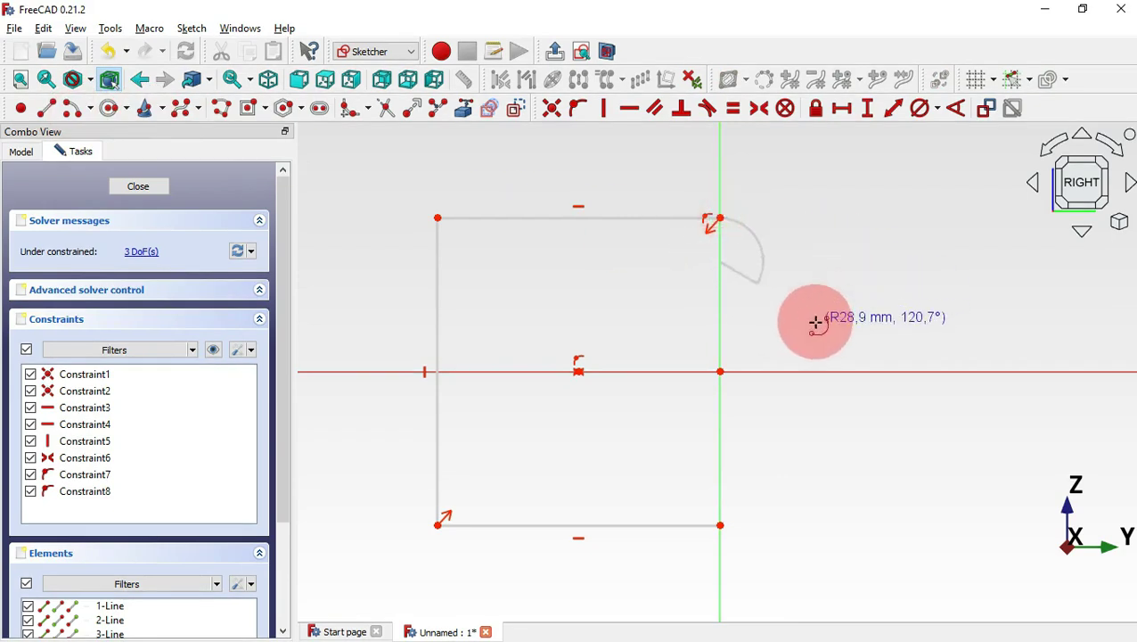
click(746, 301)
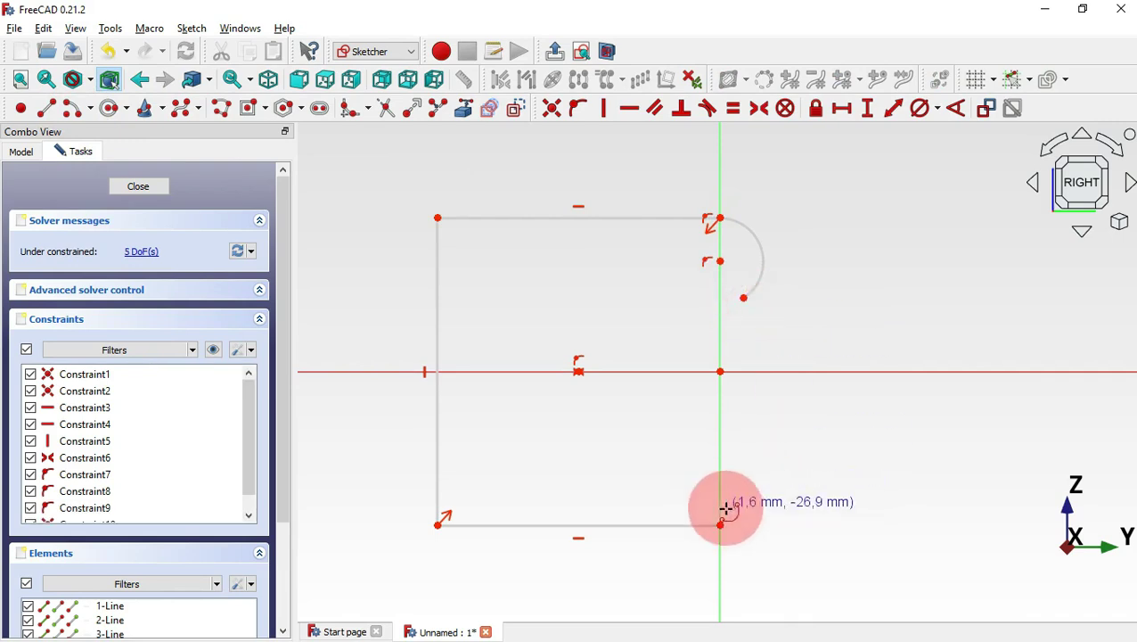
click(722, 479)
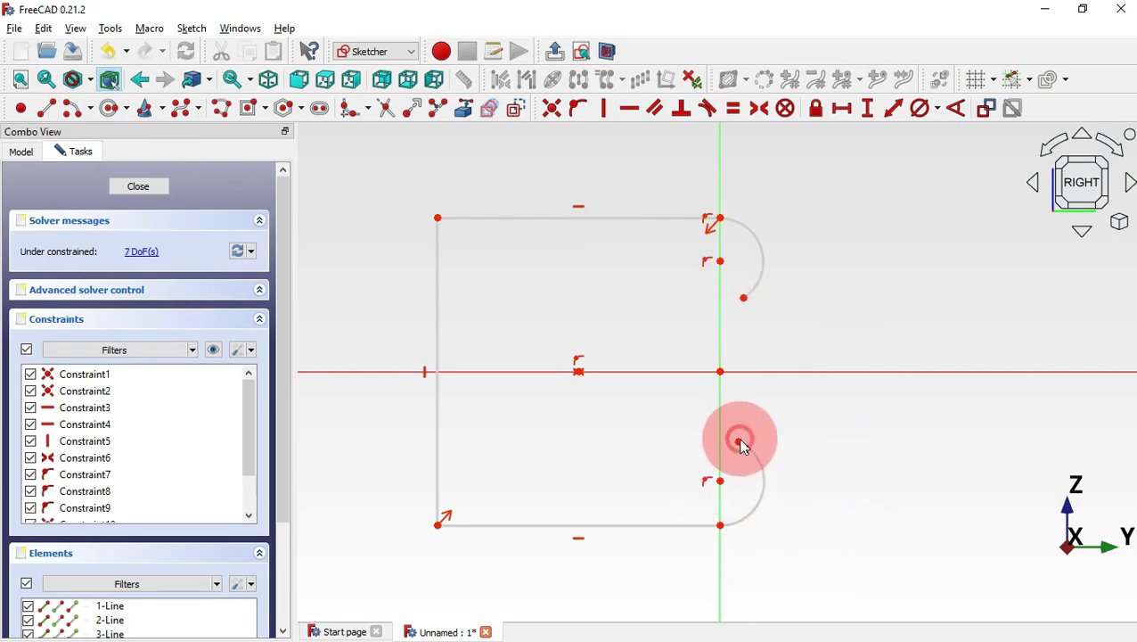
click(740, 441)
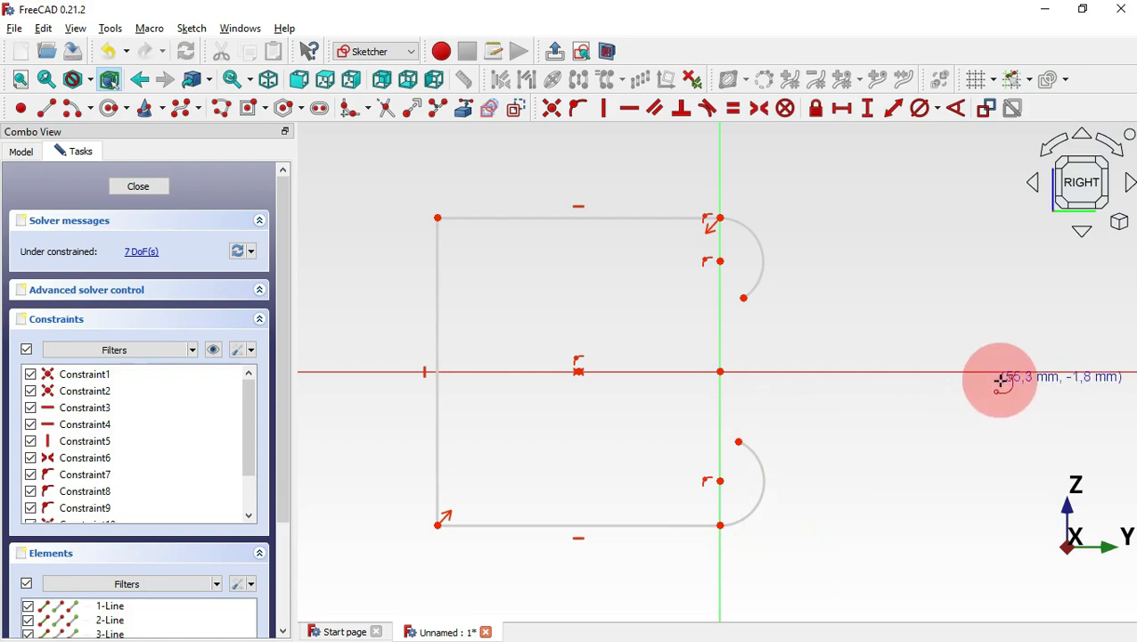
Step: Draw a shallow arc centred on the horizontal axis outside the profile, joining the free ends of the two corner arcs
click(1075, 371)
click(745, 299)
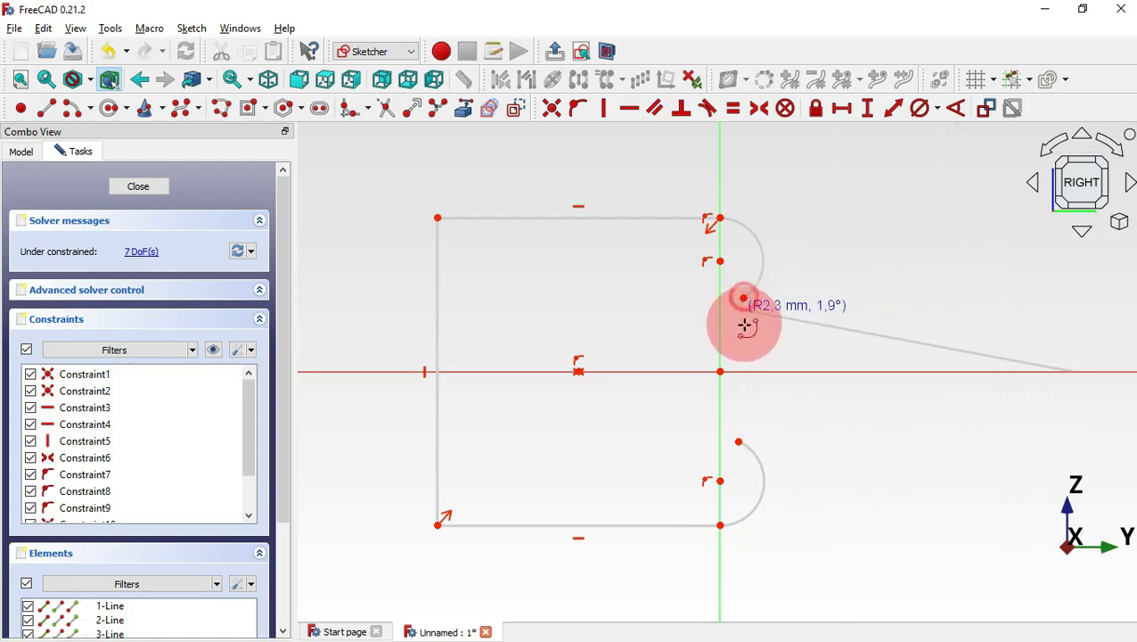
click(739, 441)
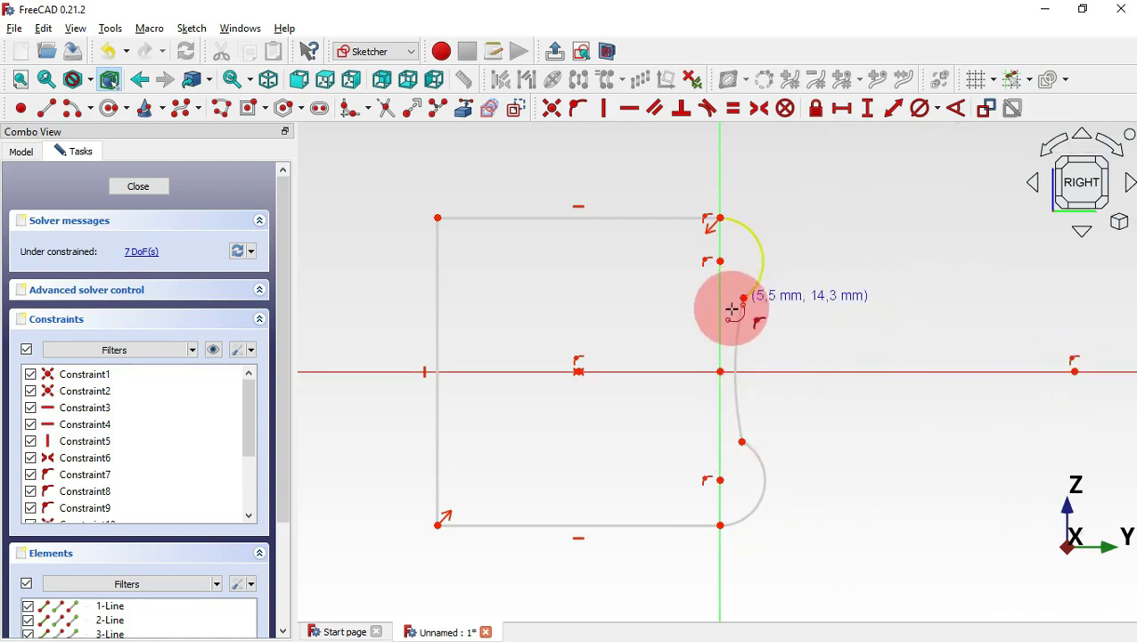
key(alt+Tab)
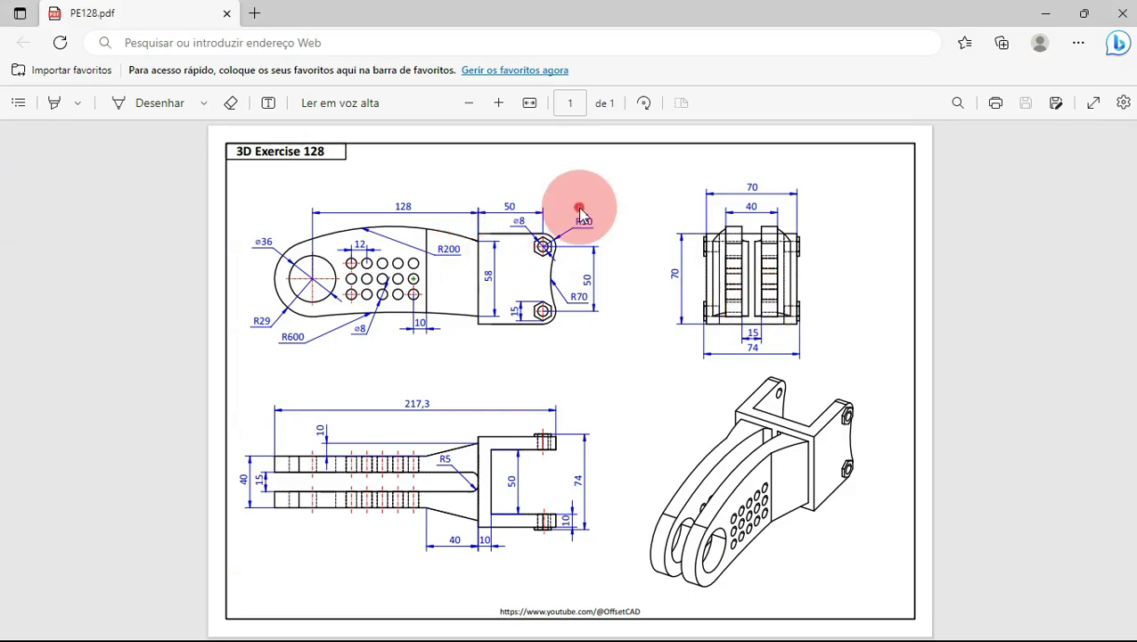
ctrl+scroll(579, 214, up, 2)
key(alt+Tab)
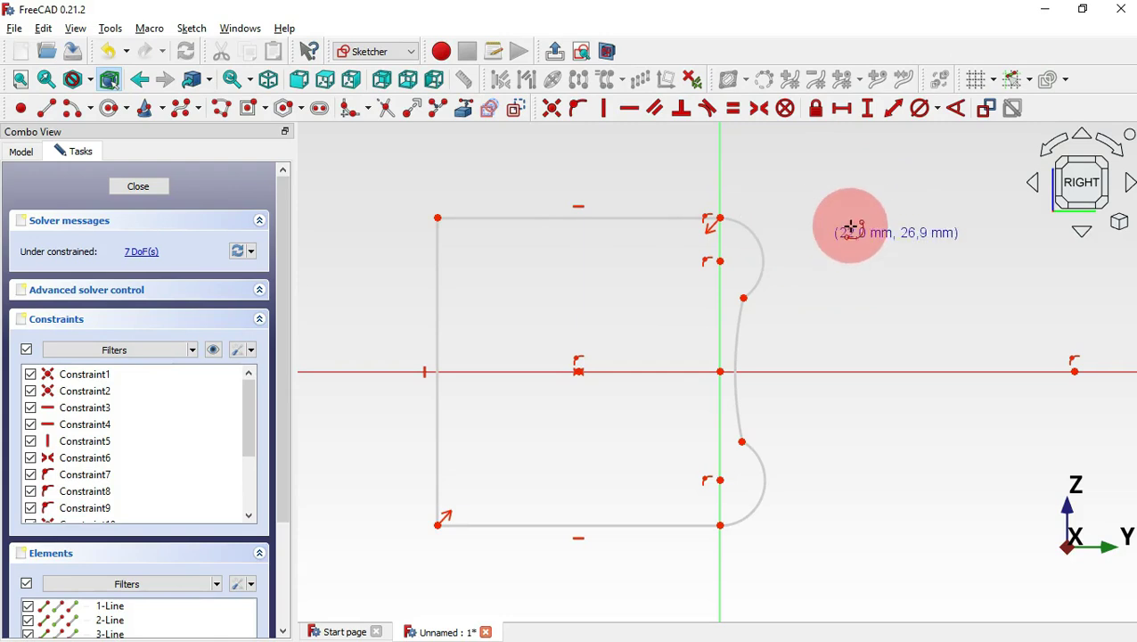
right_click(764, 307)
Step: Apply tangent constraints where both corner arcs meet the connecting arc and the horizontal edges
drag(724, 283, 795, 338)
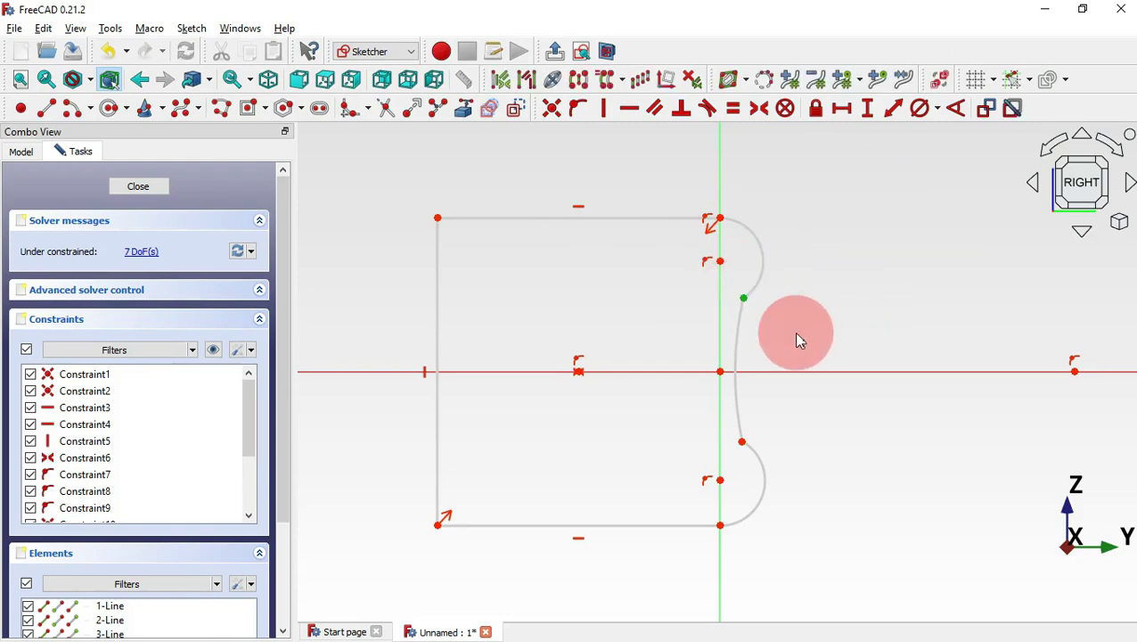
click(708, 109)
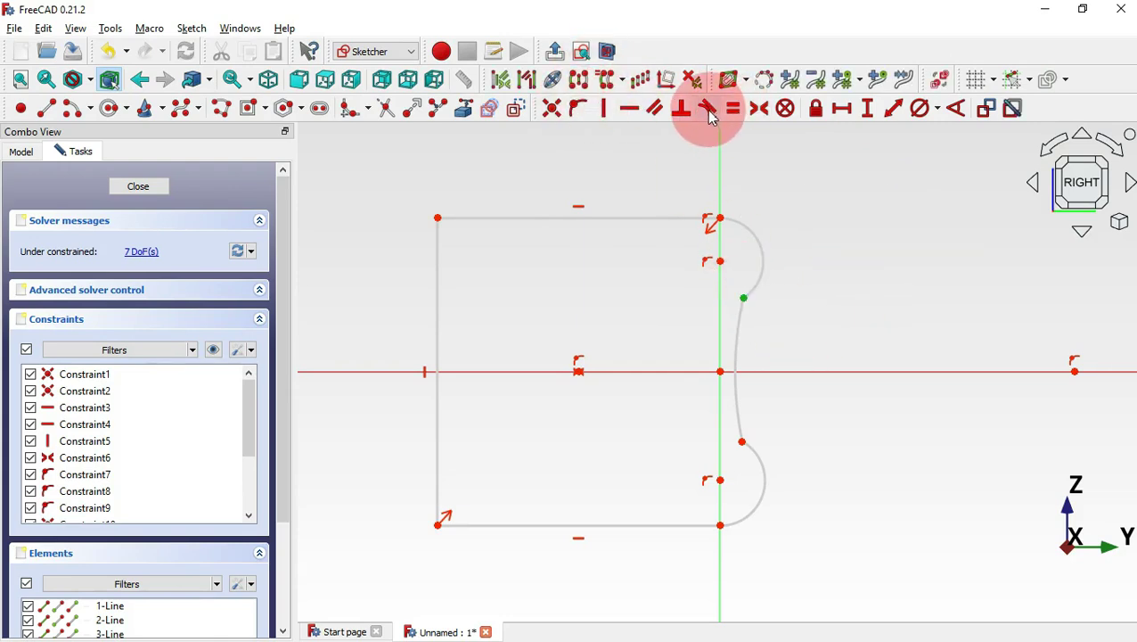
click(757, 253)
click(696, 205)
click(725, 230)
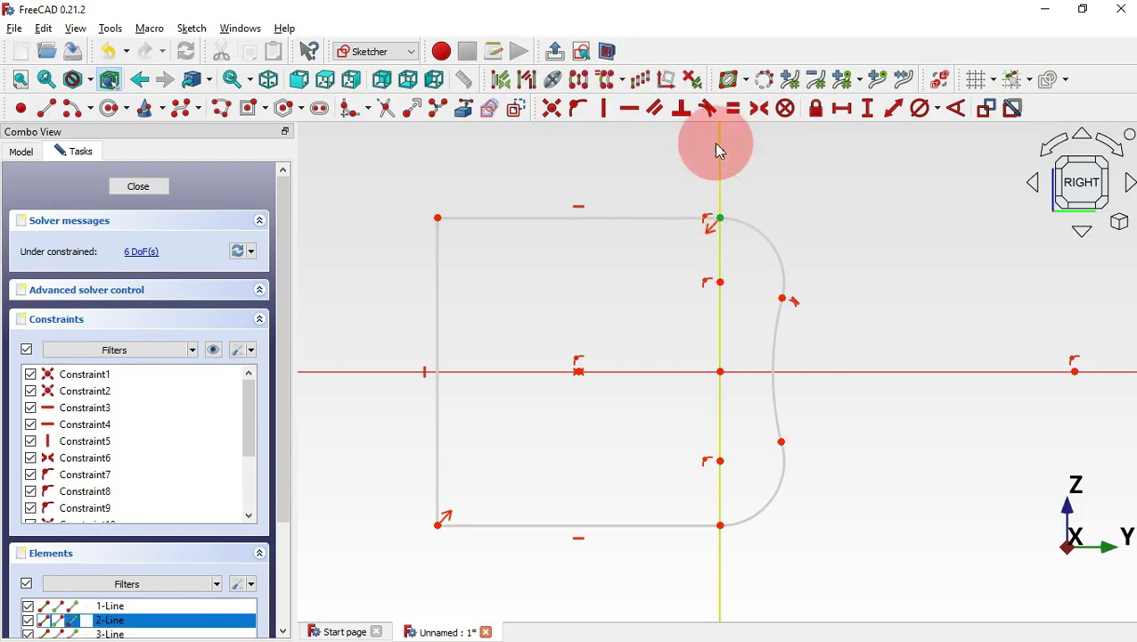
click(708, 109)
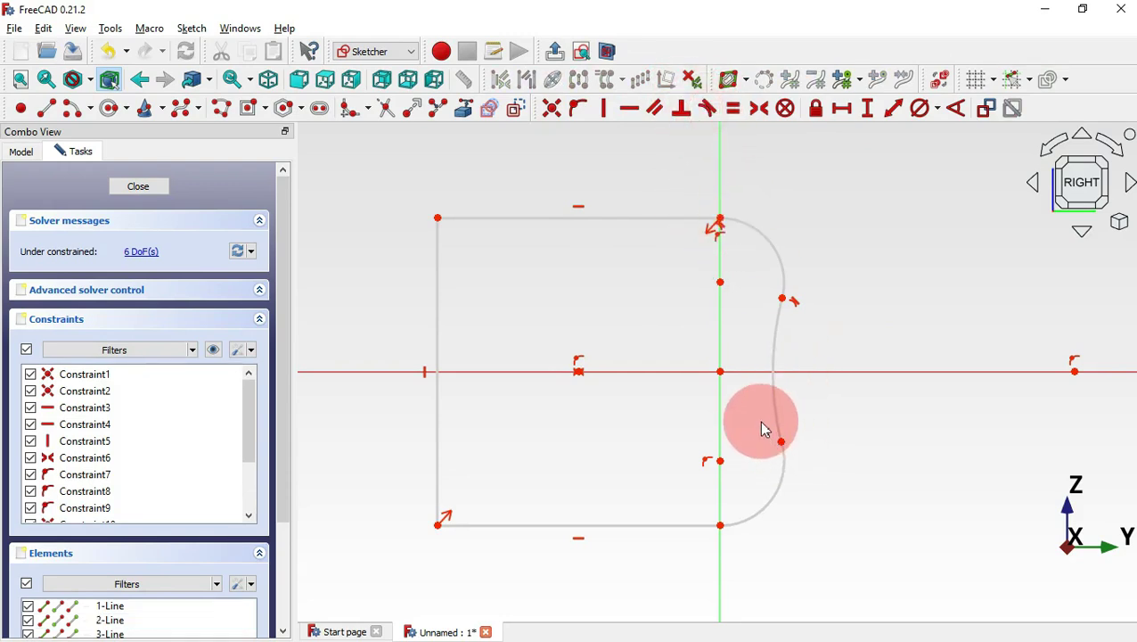
click(781, 441)
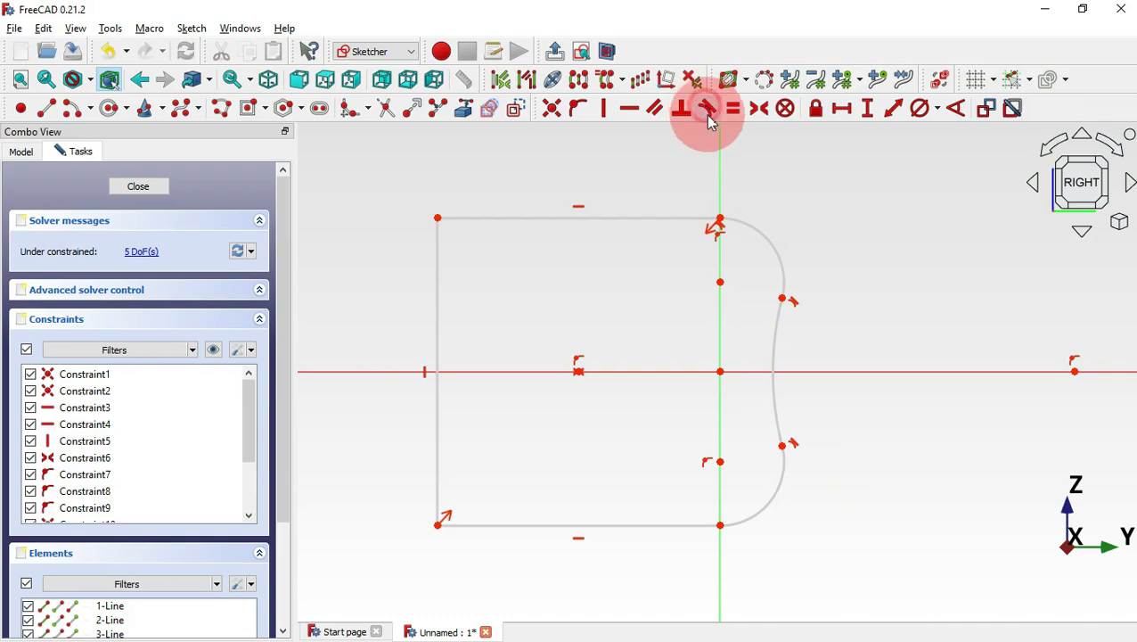
click(704, 483)
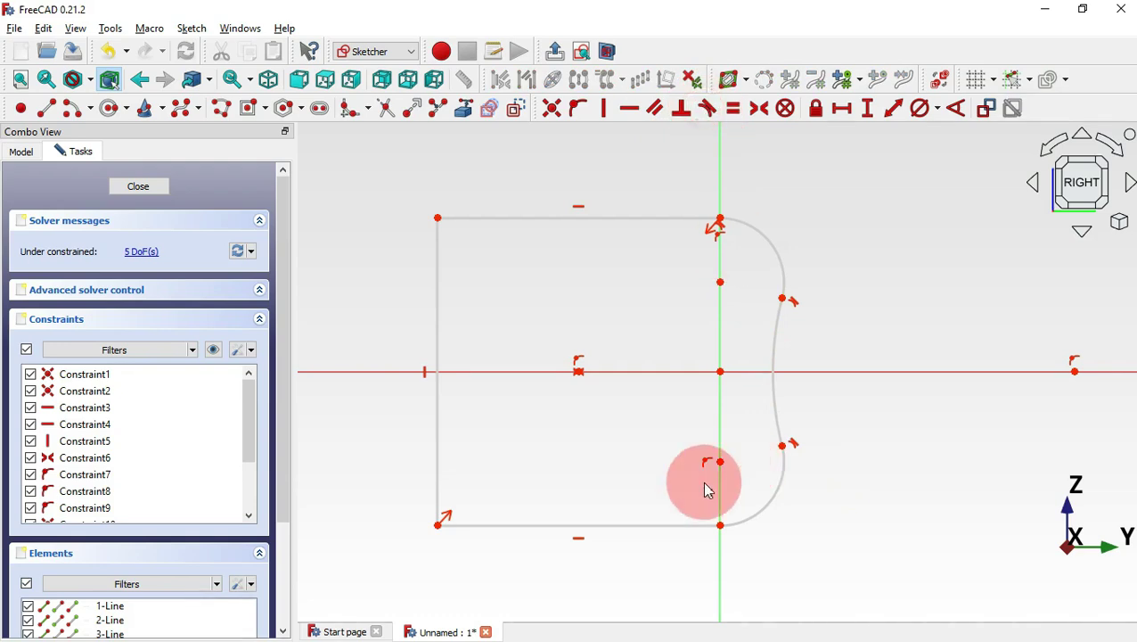
click(707, 109)
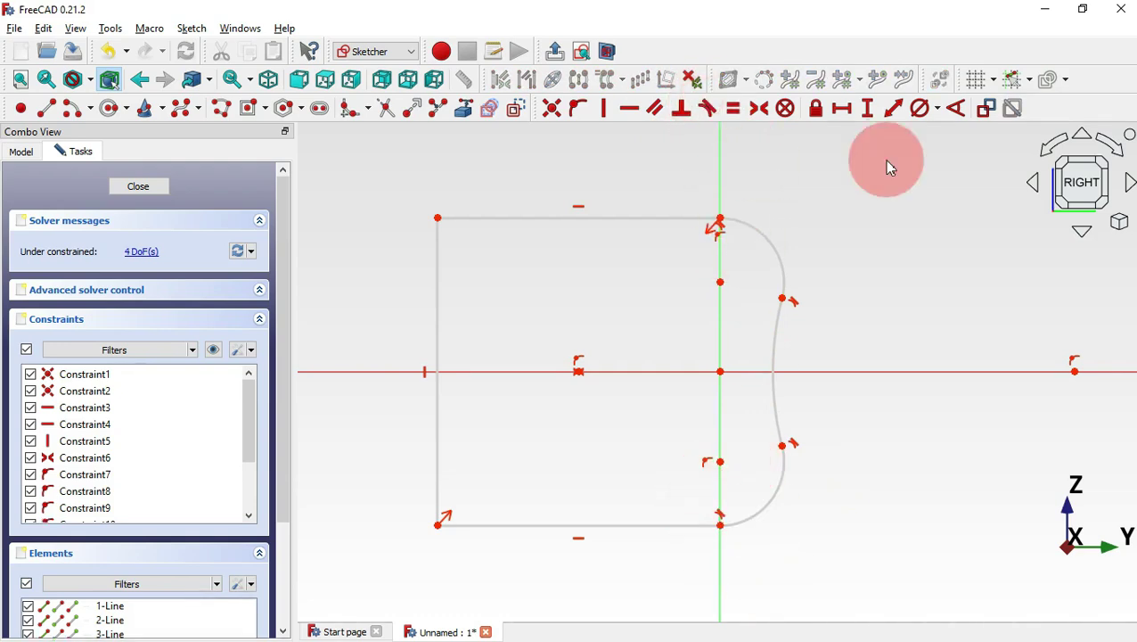
Step: Constrain the length of the profile's upper horizontal edge to 50 mm, as given in the PDF drawing
click(893, 109)
click(525, 216)
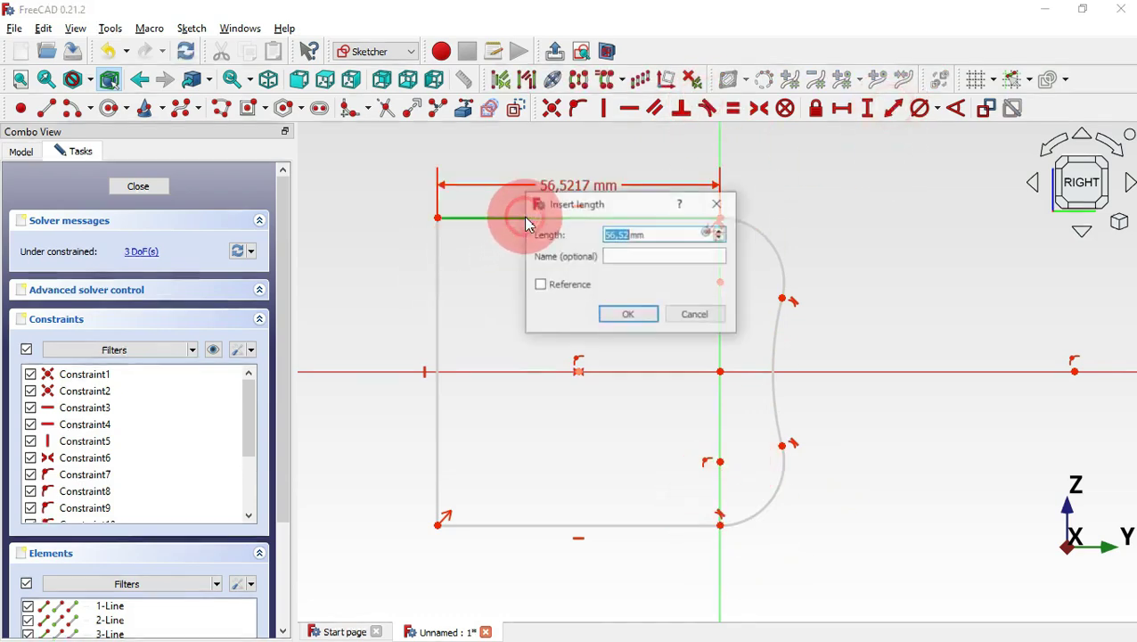
key(alt+Tab)
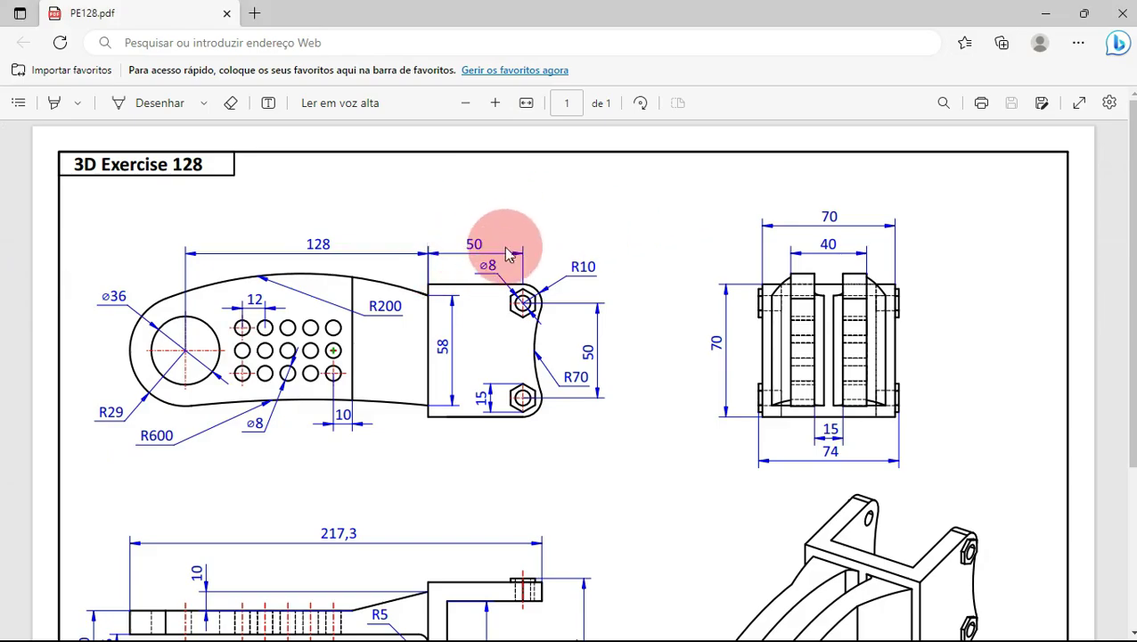
key(alt+Tab)
text(5)
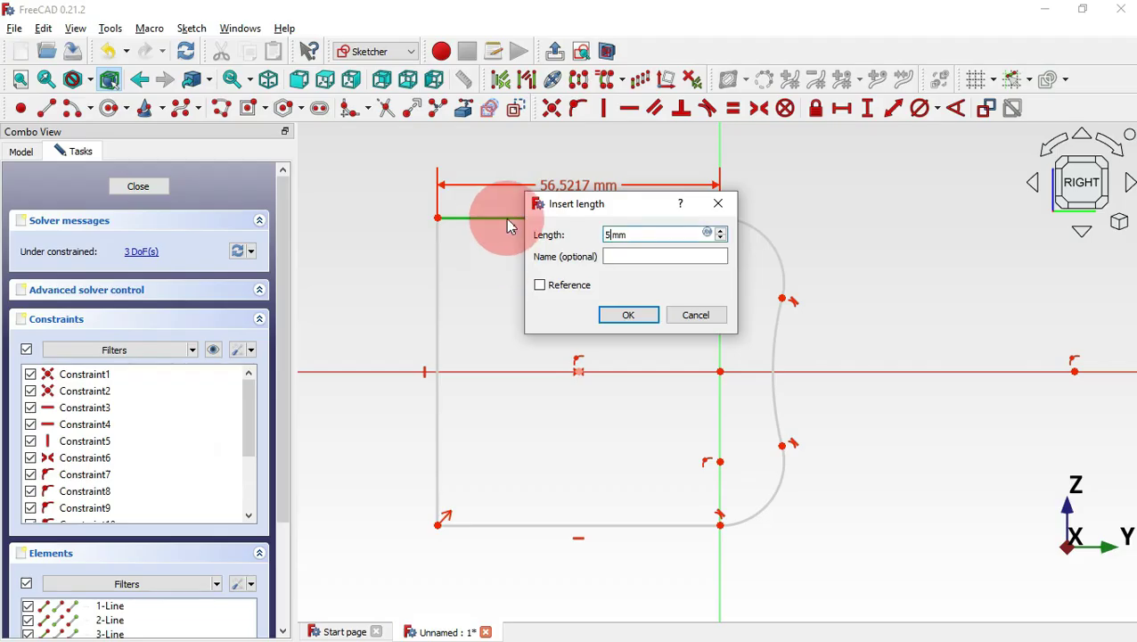
text(0)
key(Return)
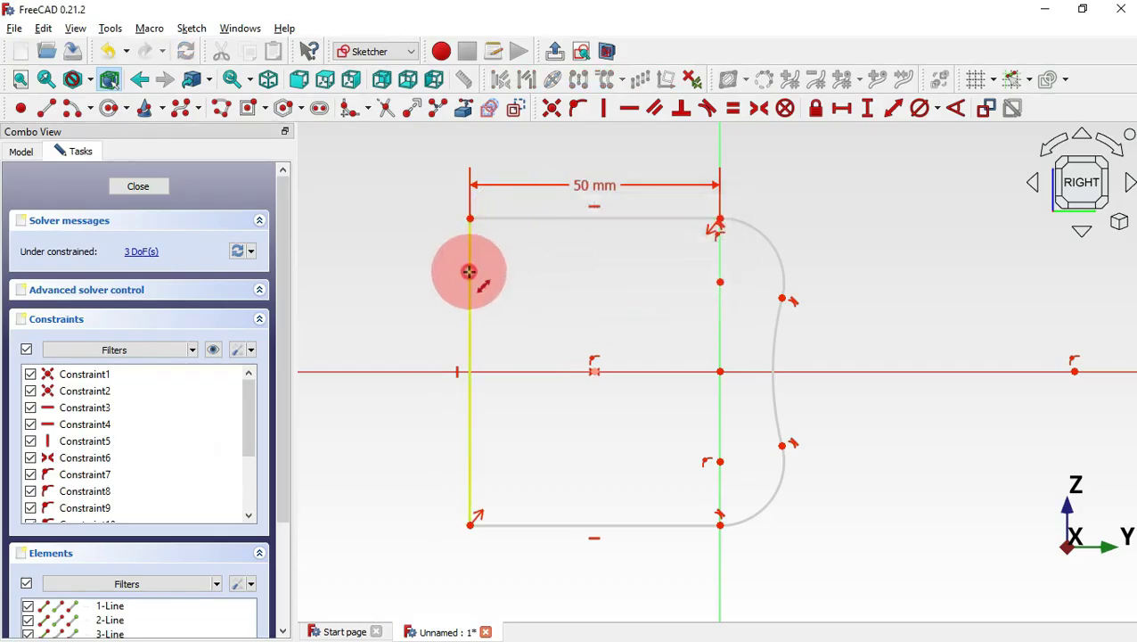
Step: Constrain the length of the profile's straight vertical edge to 70 mm, following the PDF drawing
click(469, 271)
key(alt+Tab)
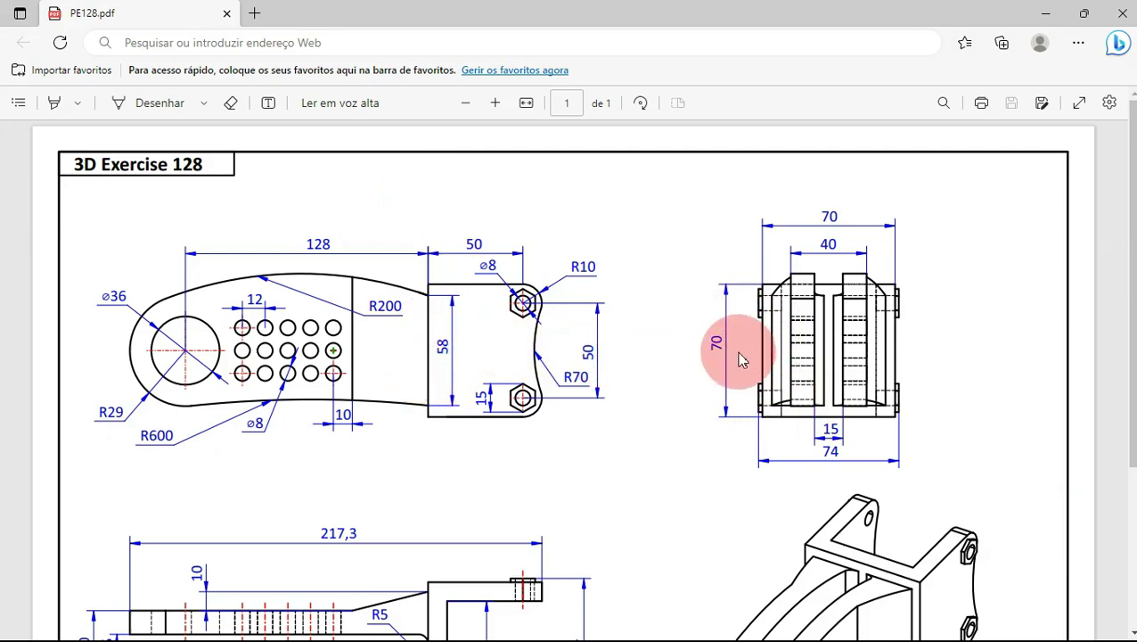
key(alt+Tab)
text(70)
key(Return)
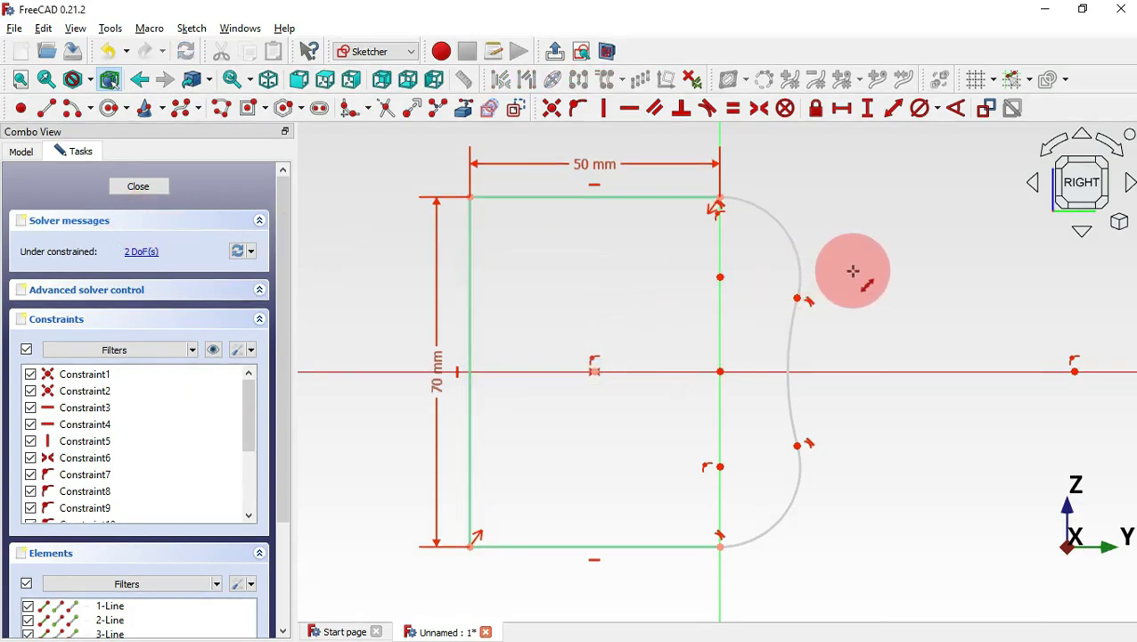
Step: Constrain the radius of the upper corner arc to 10 mm, as given in the PDF drawing
click(940, 110)
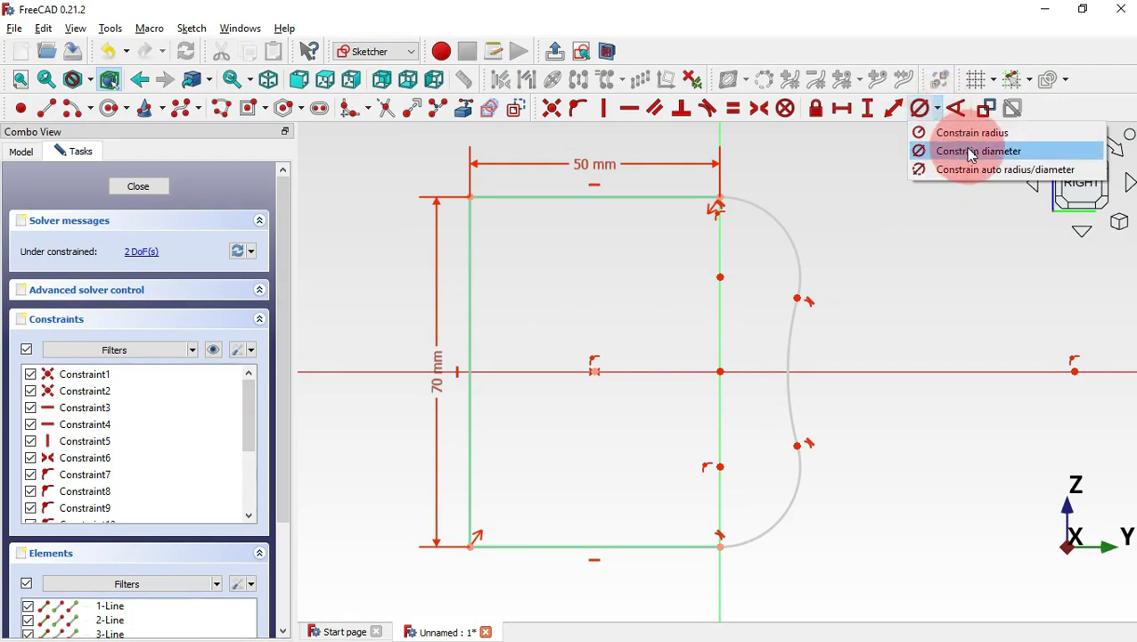
click(995, 136)
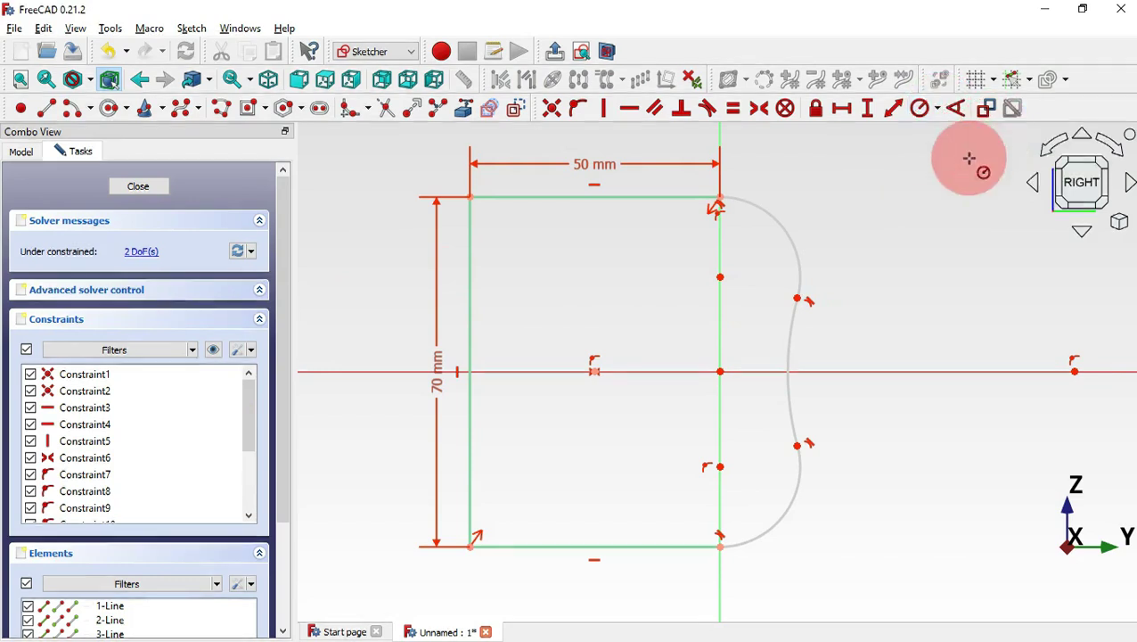
click(786, 230)
key(alt+Tab)
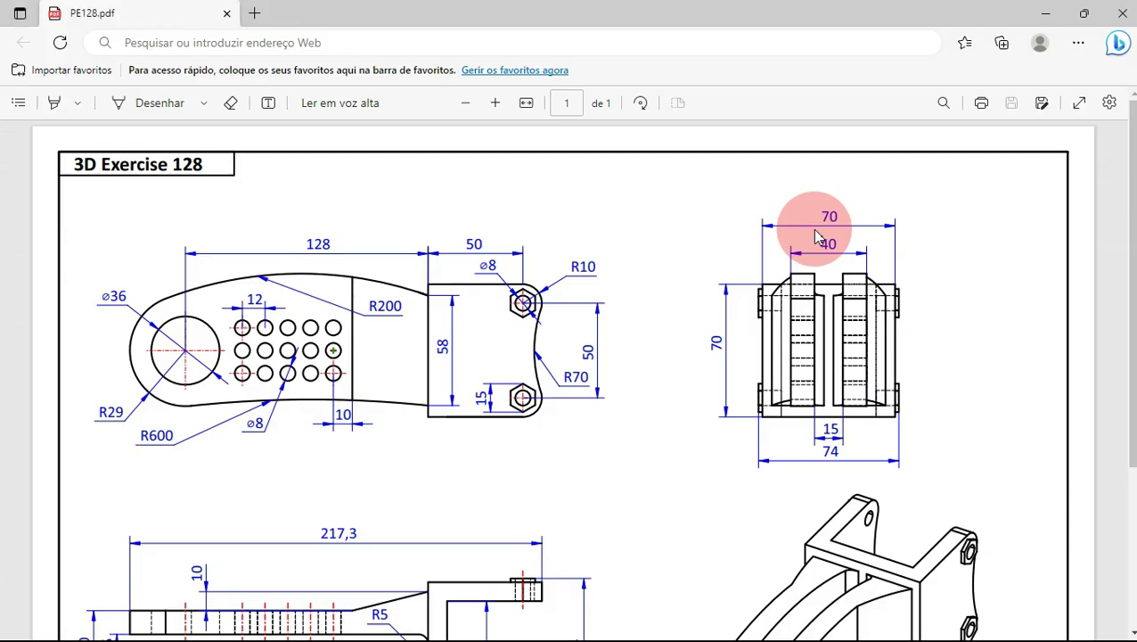
key(alt+Tab)
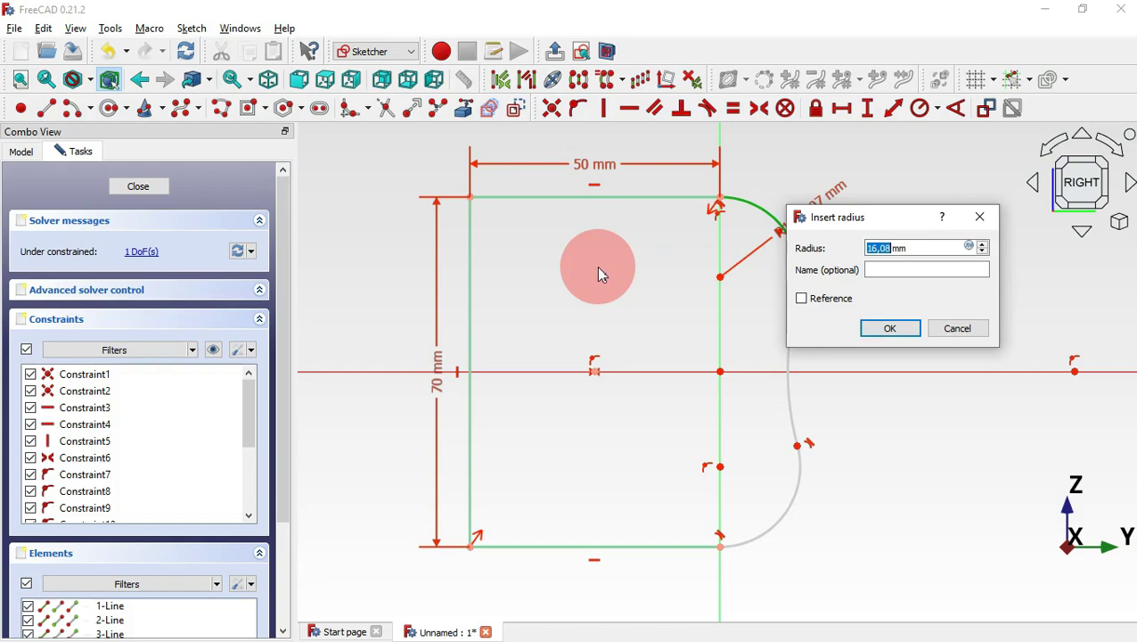
text(10)
key(Return)
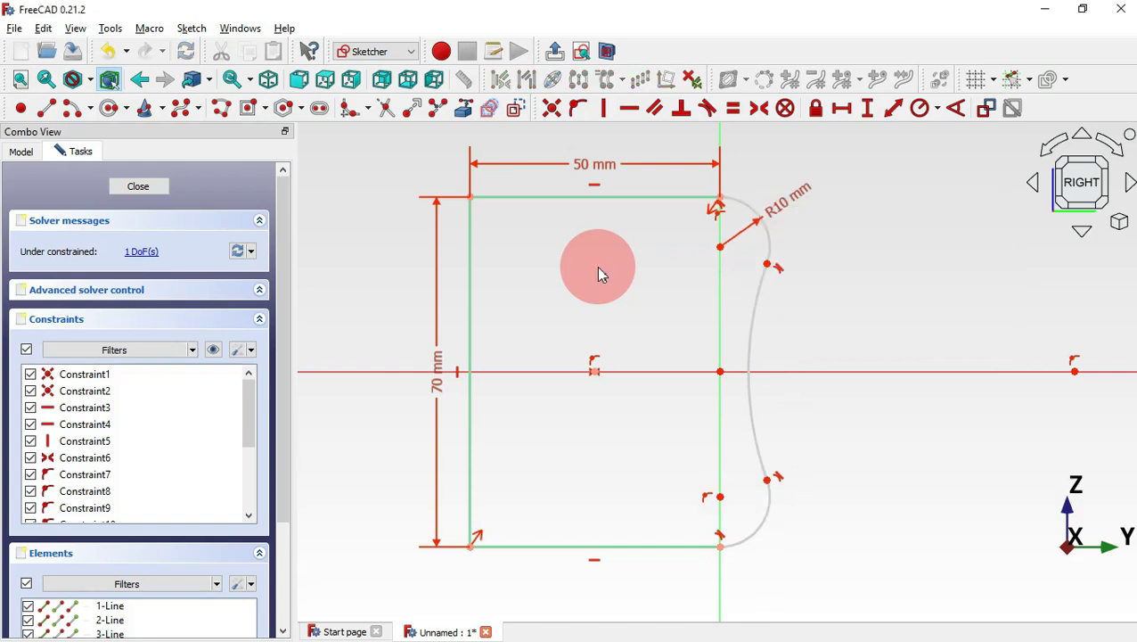
Step: Constrain the radius of the shallow connecting arc to 70 mm and close the profile sketch
click(748, 380)
key(alt+Tab)
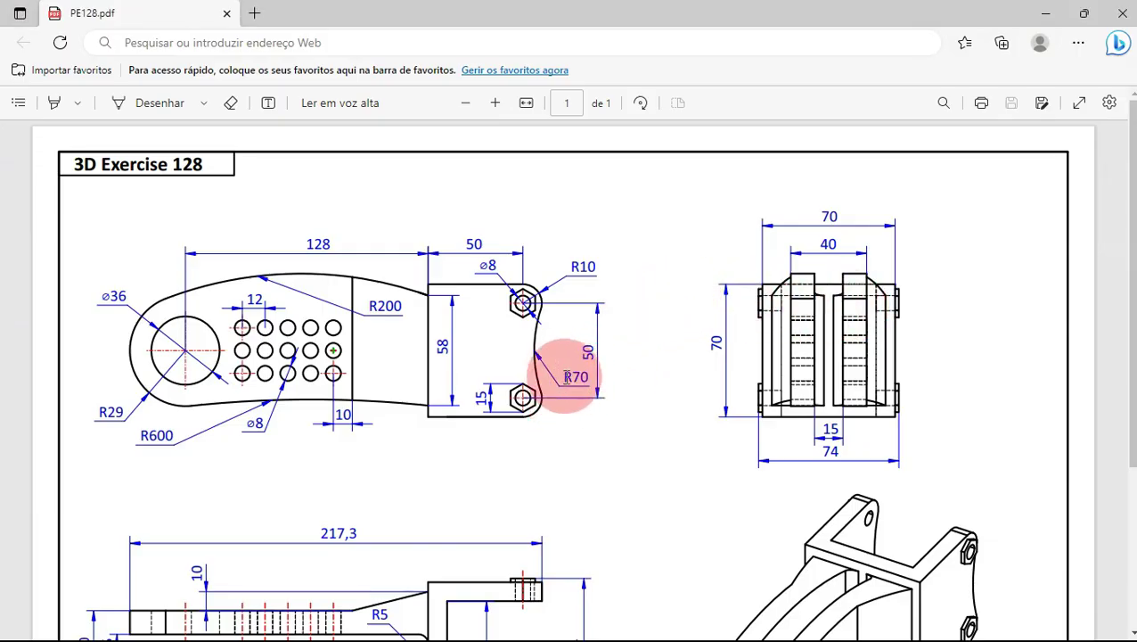
key(alt+Tab)
text(70)
key(Return)
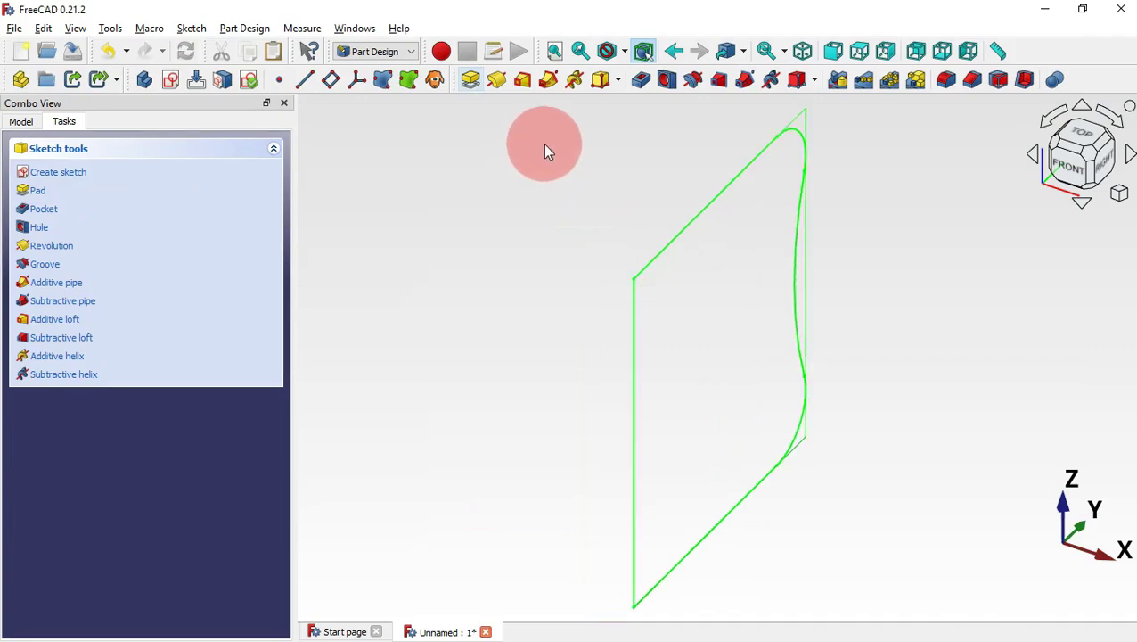
Step: Pad the profile sketch 70 mm, symmetric to its plane
click(472, 81)
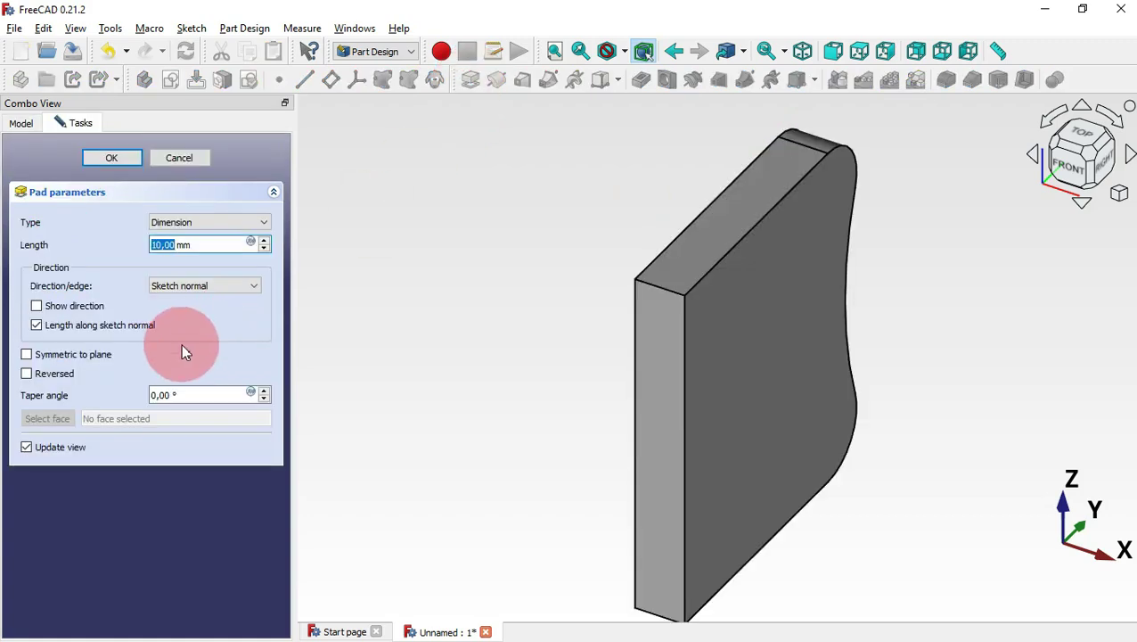
click(106, 356)
drag(239, 245, 78, 243)
key(alt+Tab)
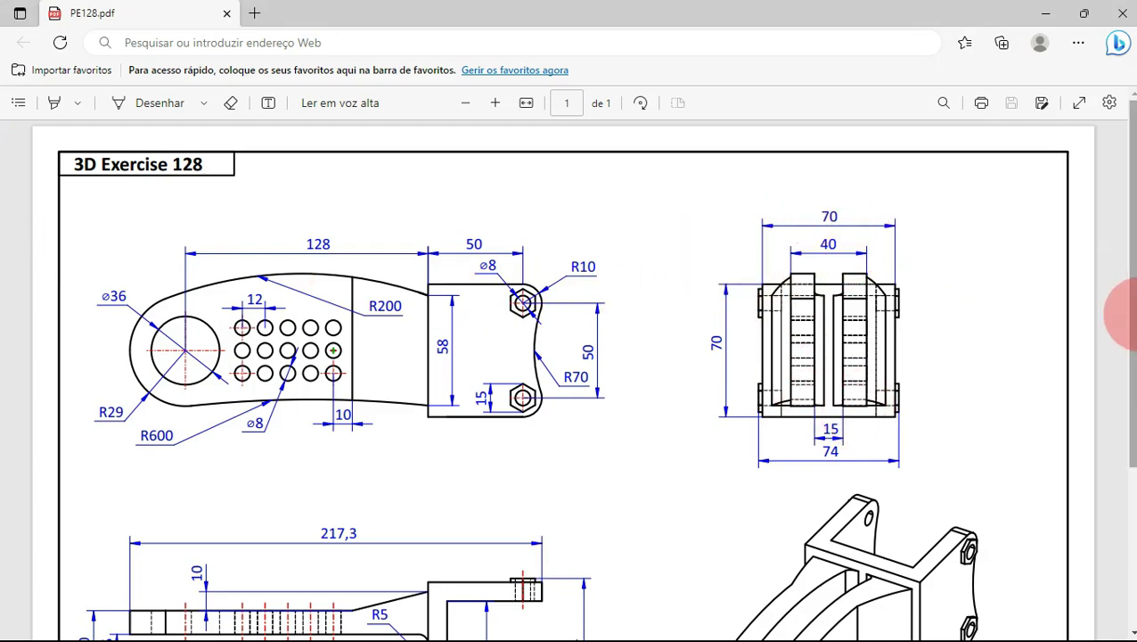
scroll(1125, 320, down, 3)
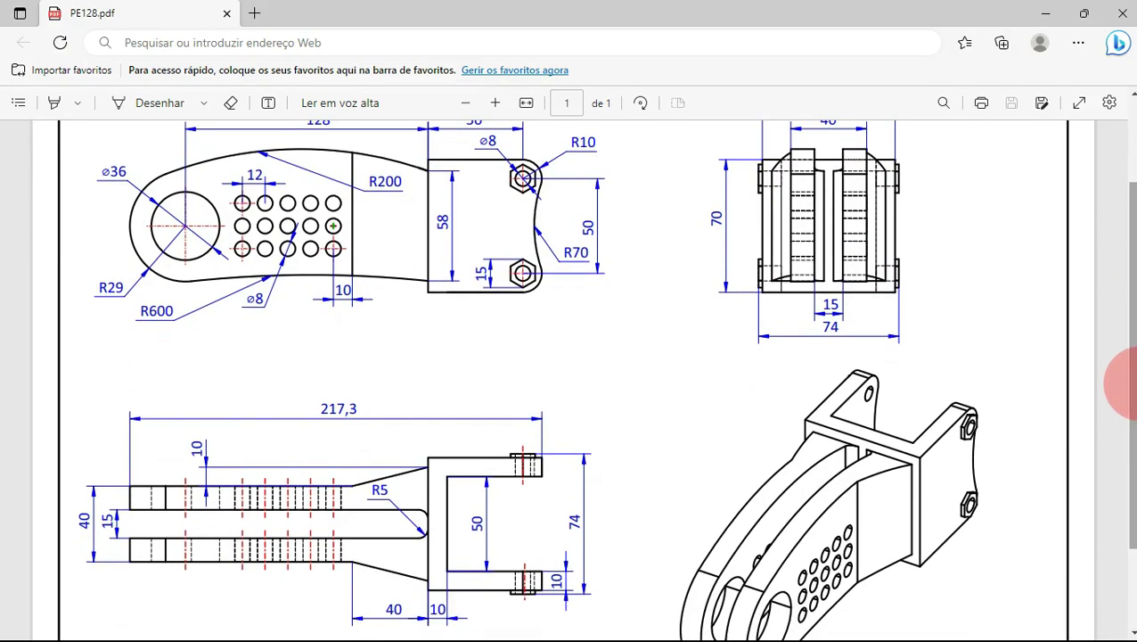
key(alt+Tab)
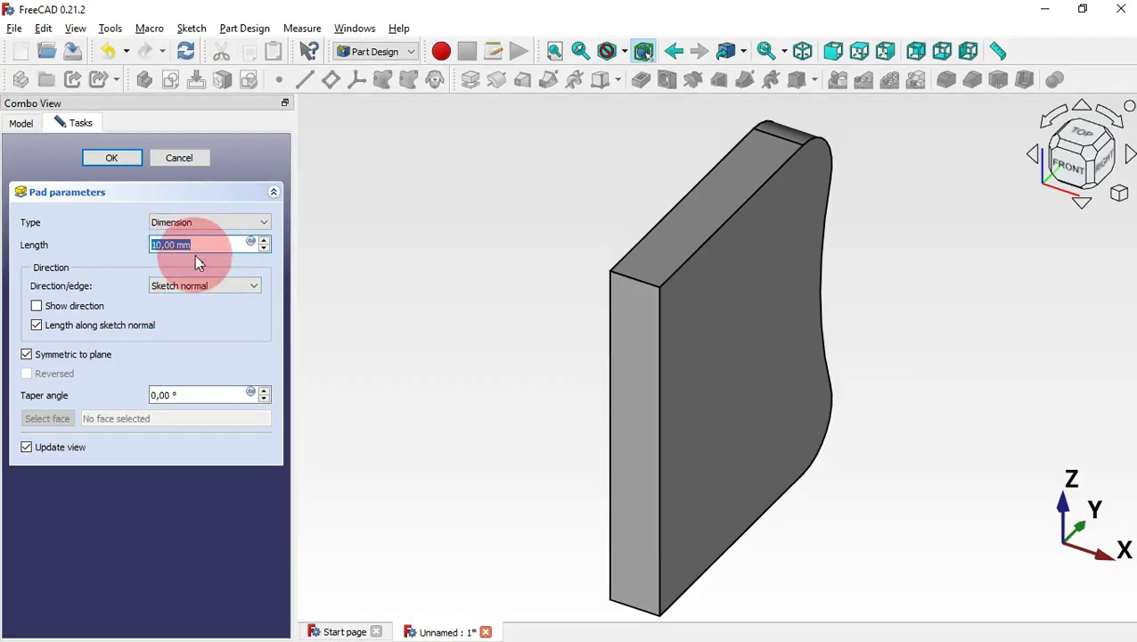
text(70)
key(Return)
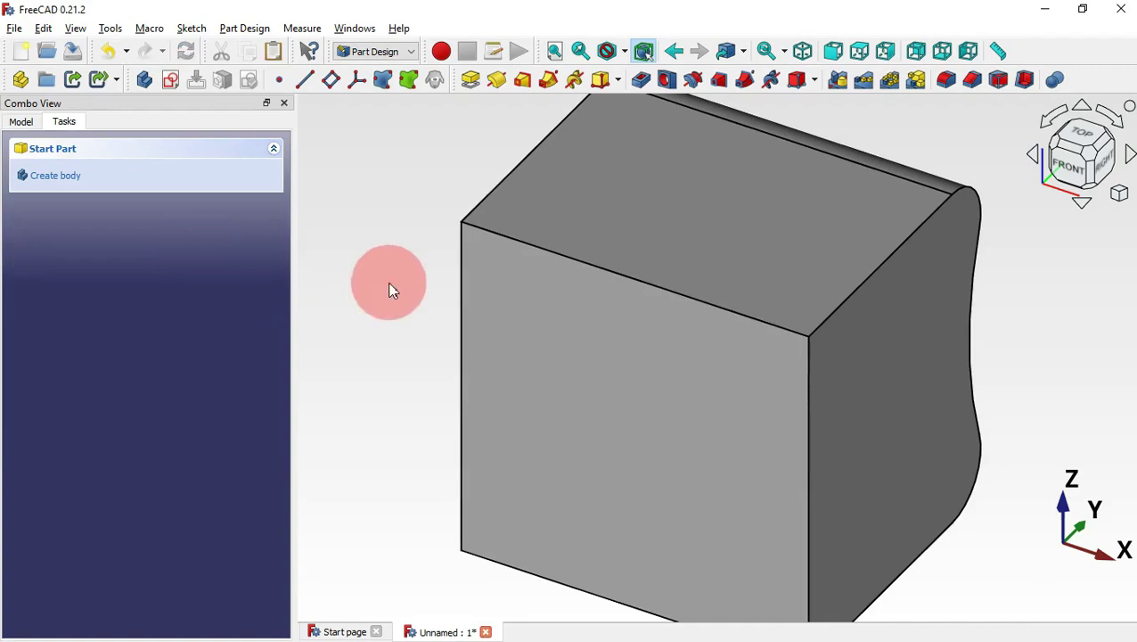
scroll(390, 289, down, 1)
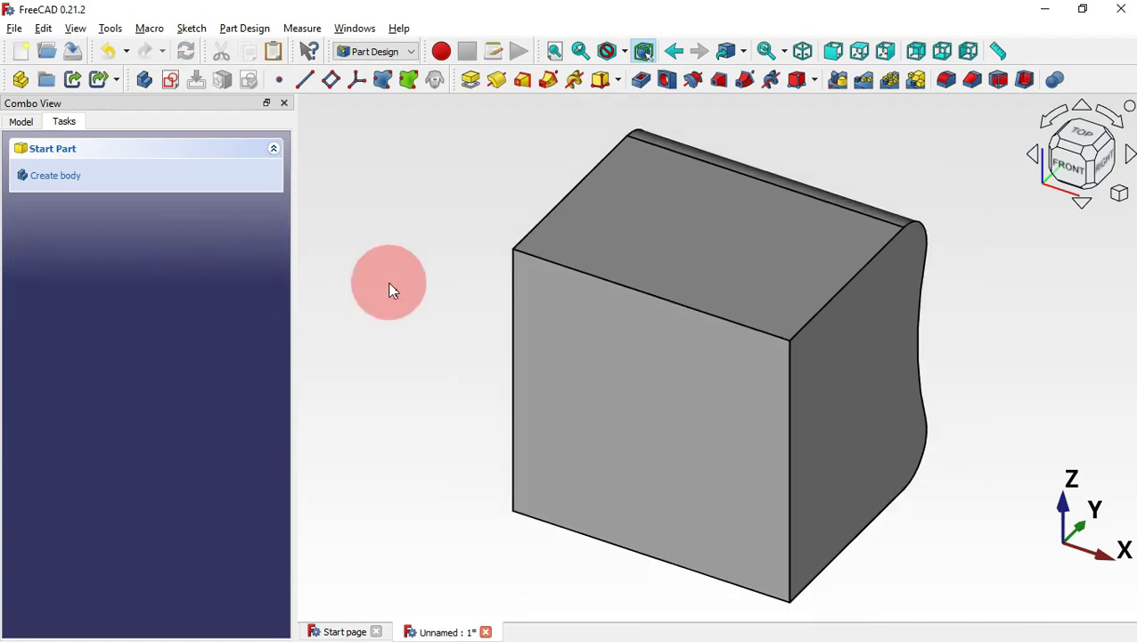
Step: Create a new sketch on the YZ plane and bring in the block's straight vertical edge as external geometry
click(171, 81)
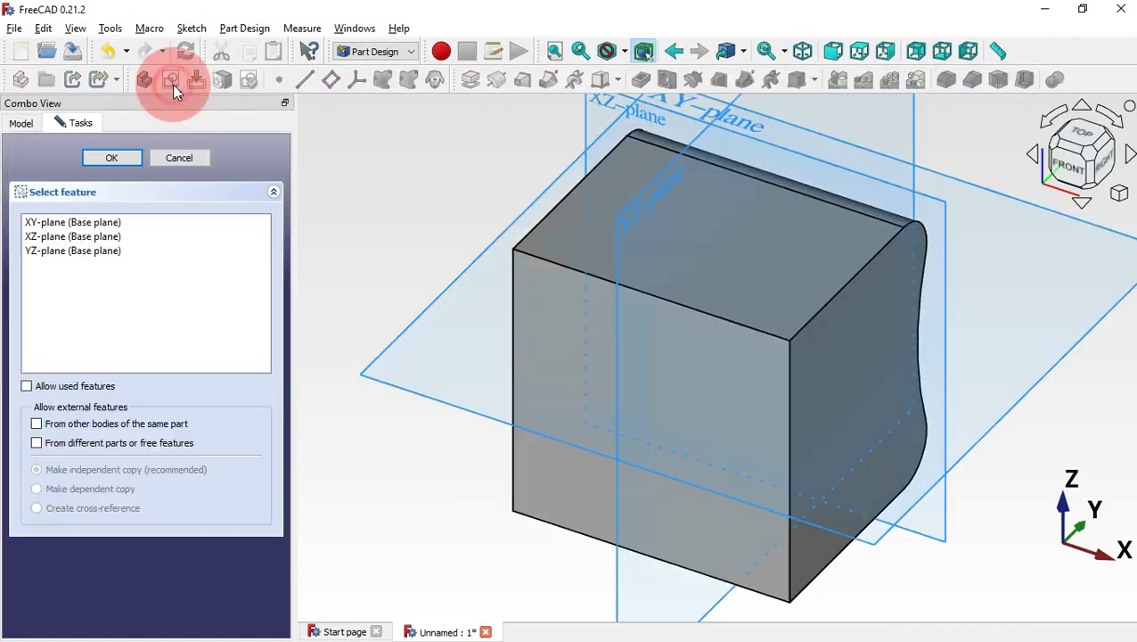
click(634, 221)
key(alt+Tab)
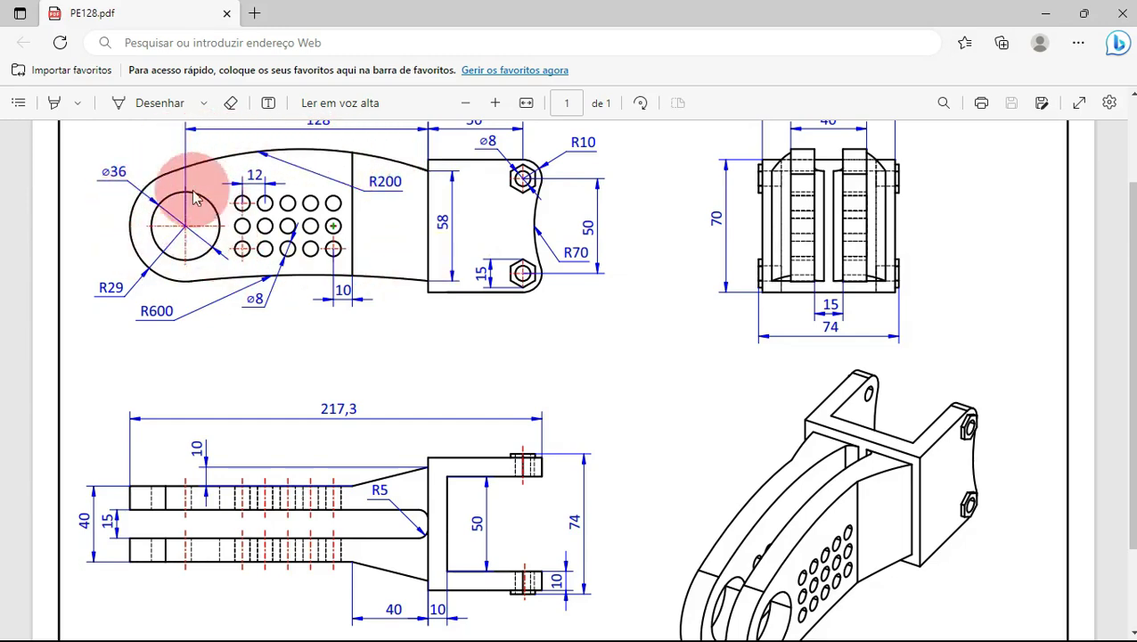
key(alt+Tab)
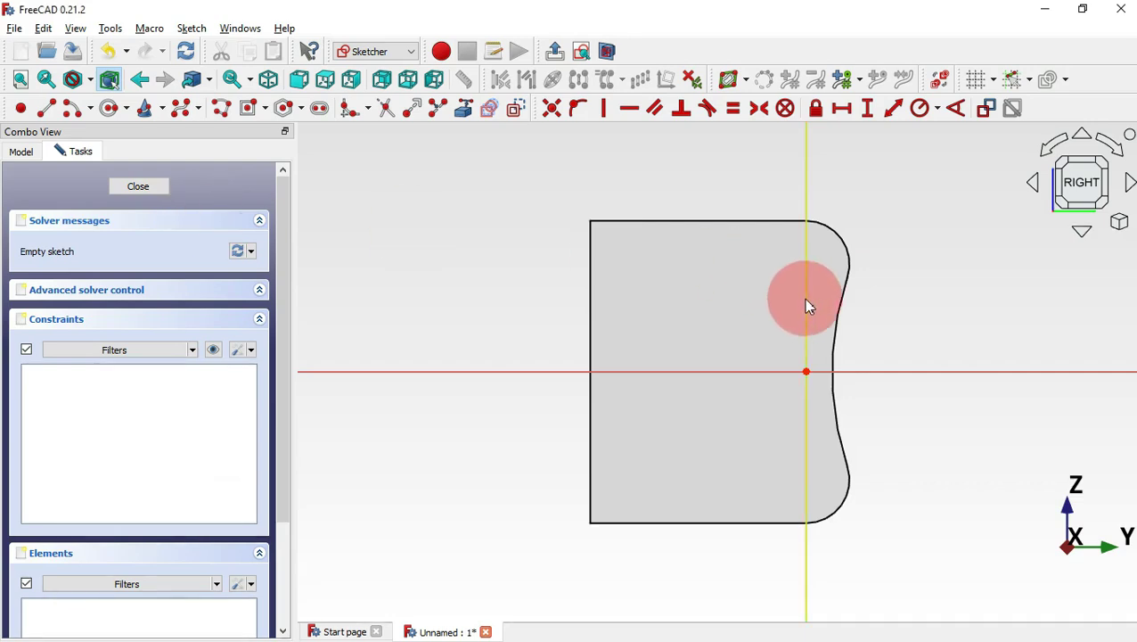
mouse_move(807, 305)
middle_down()
mouse_move(1109, 317)
mouse_move(1060, 319)
middle_up()
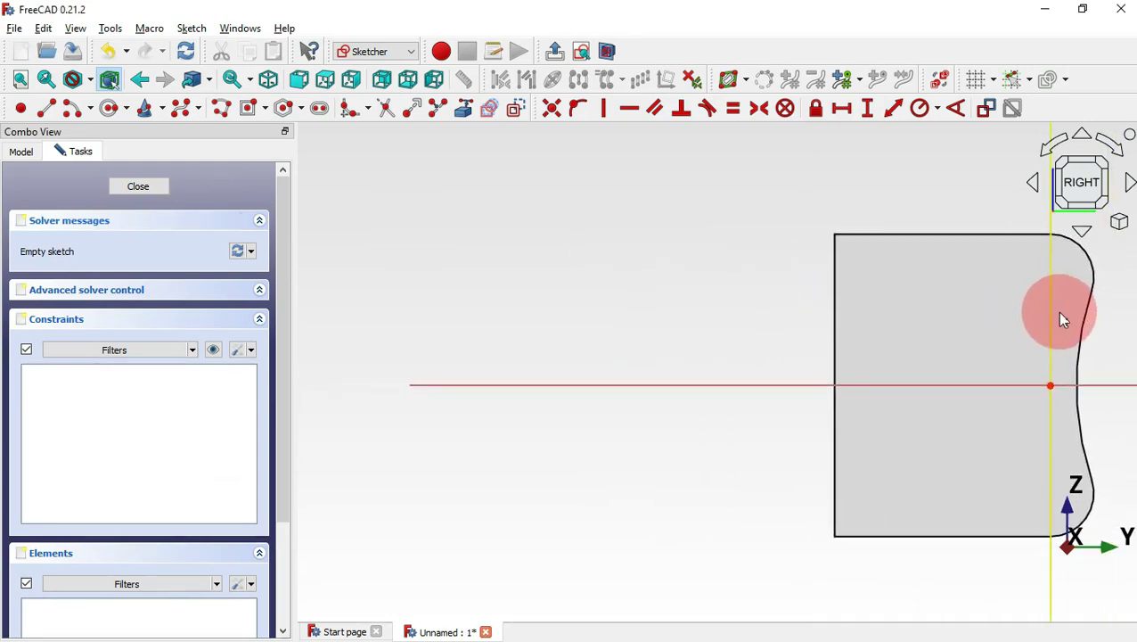
click(462, 108)
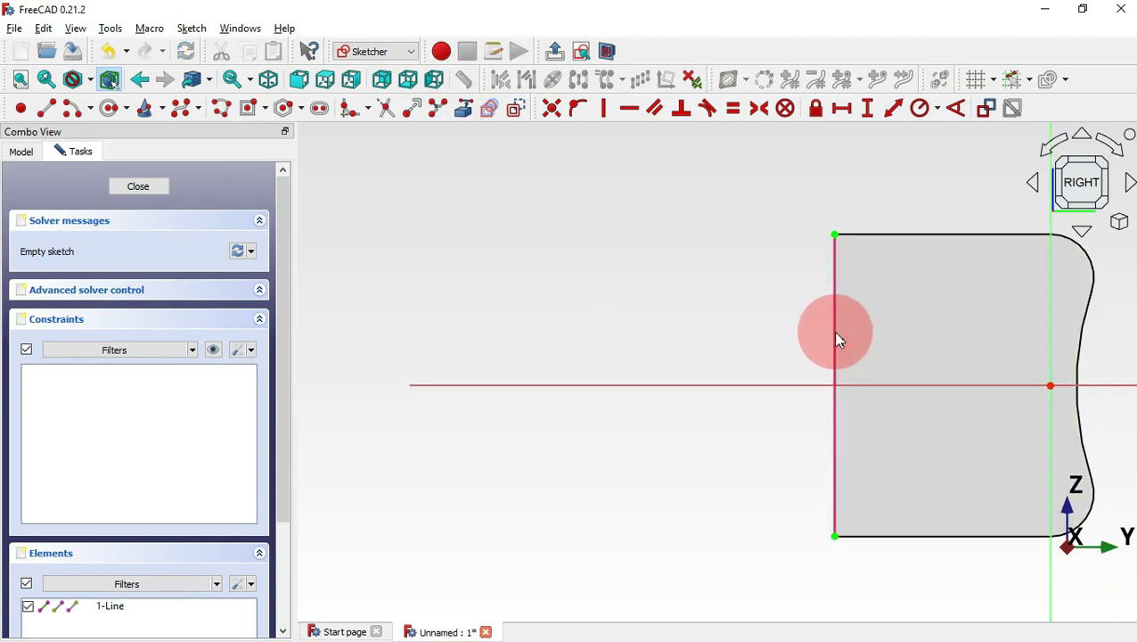
Step: Draw a circle of about 11 mm radius near the horizontal axis, well outside the block beyond its straight vertical edge
click(109, 108)
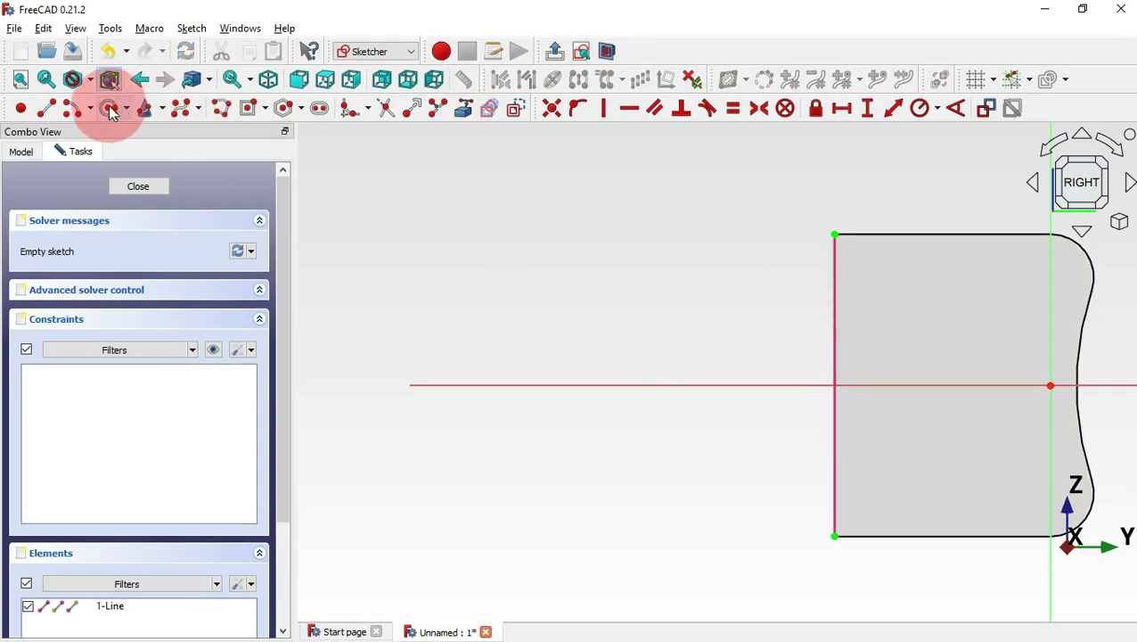
click(458, 380)
click(489, 416)
key(alt+Tab)
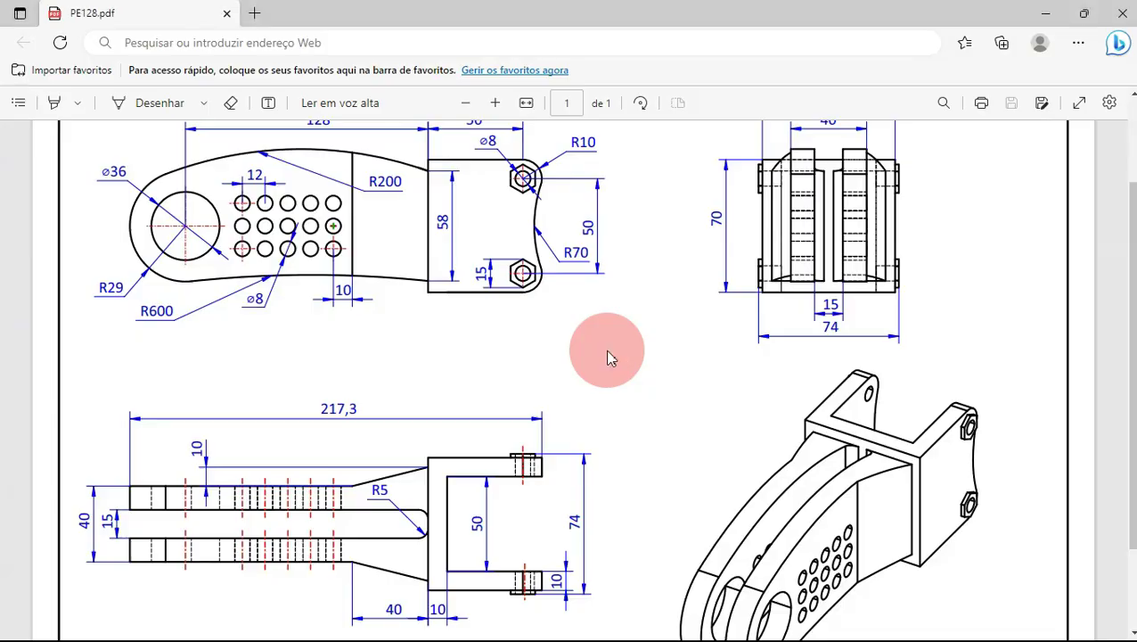
key(alt+Tab)
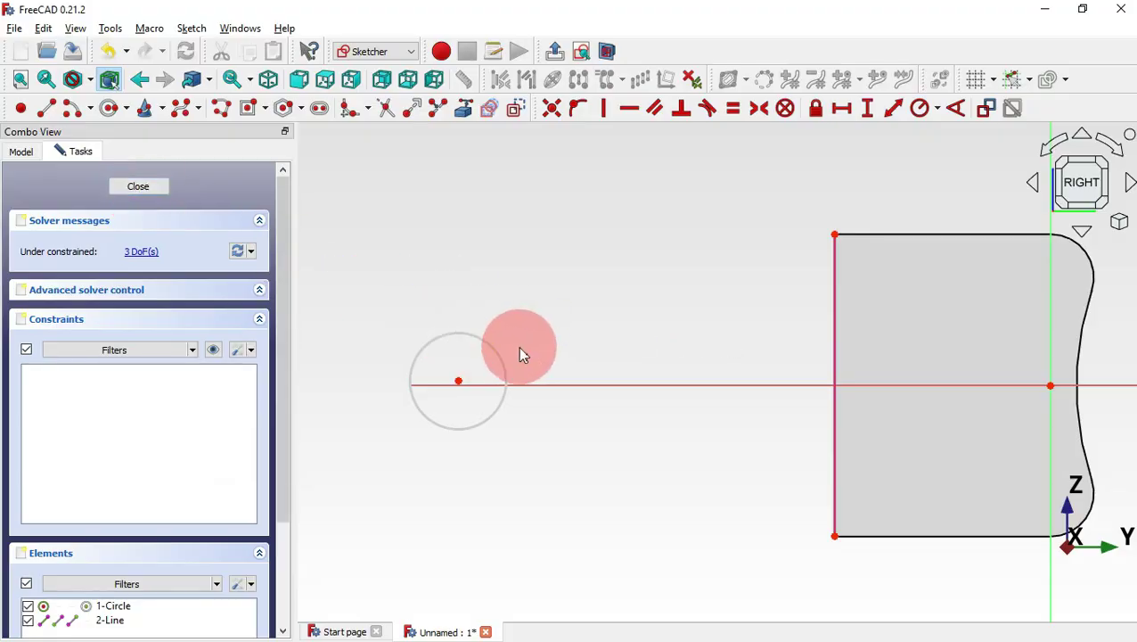
Step: Constrain the circle's centre onto the horizontal axis with a point-on-object constraint
click(459, 381)
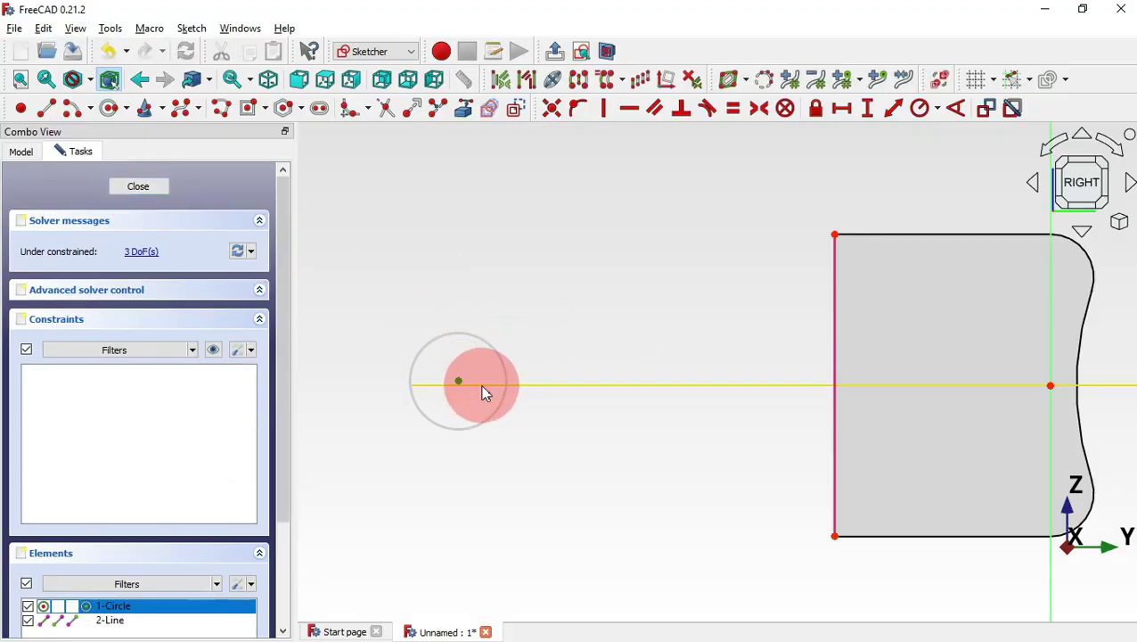
key(alt+Tab)
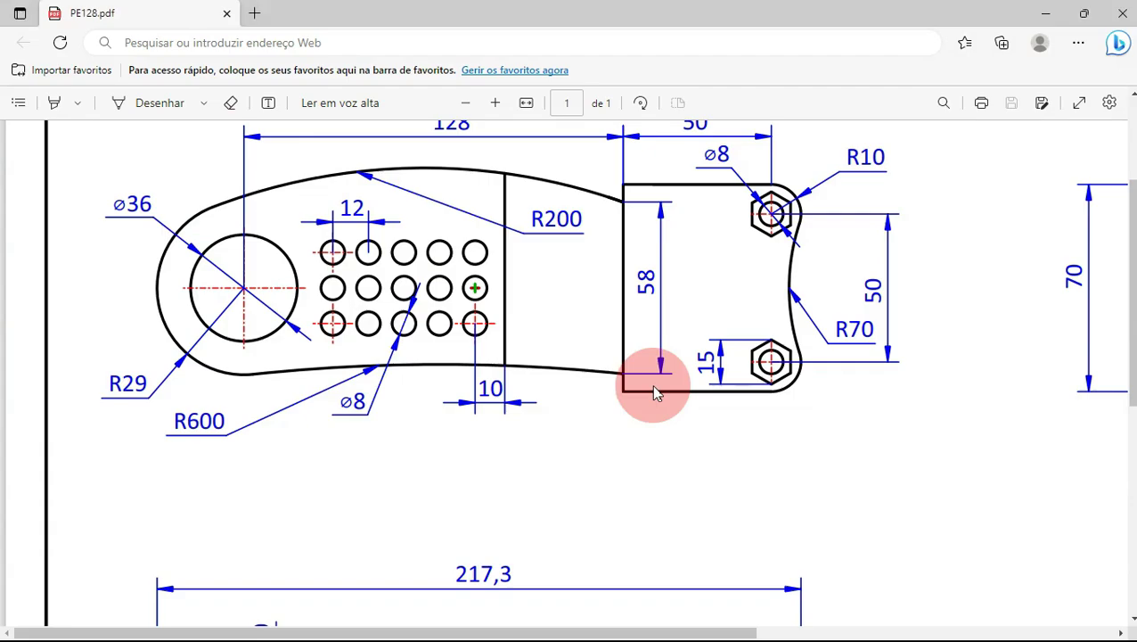
key(alt+Tab)
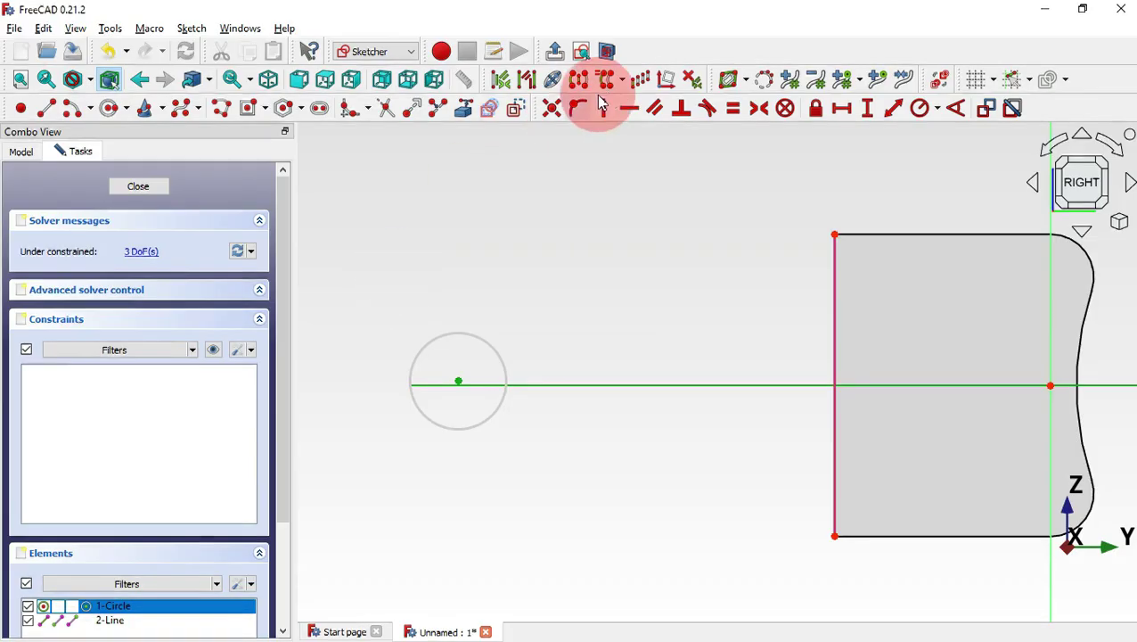
click(575, 110)
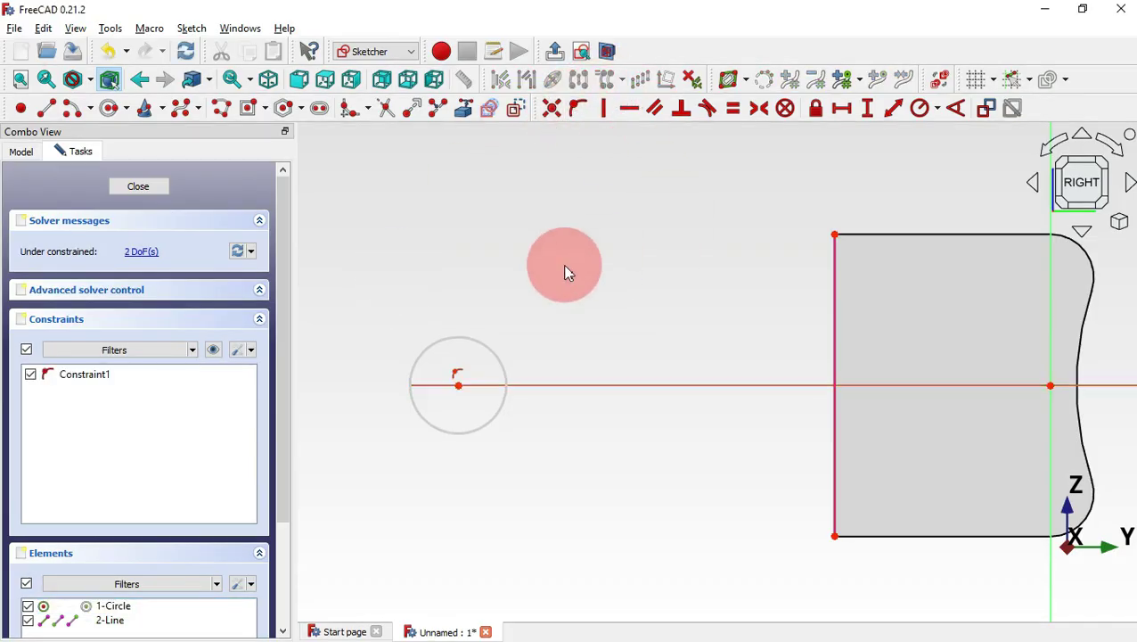
Step: Constrain the circle's radius to 36/2 mm, taking the hole diameter from the PDF drawing
click(921, 111)
click(485, 347)
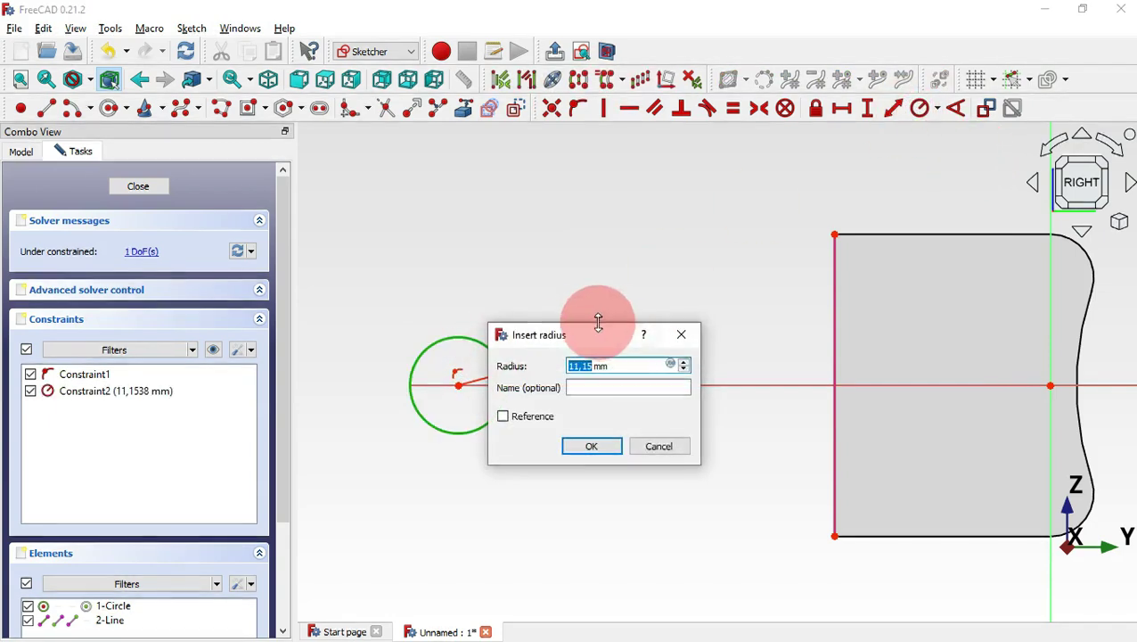
key(alt+Tab)
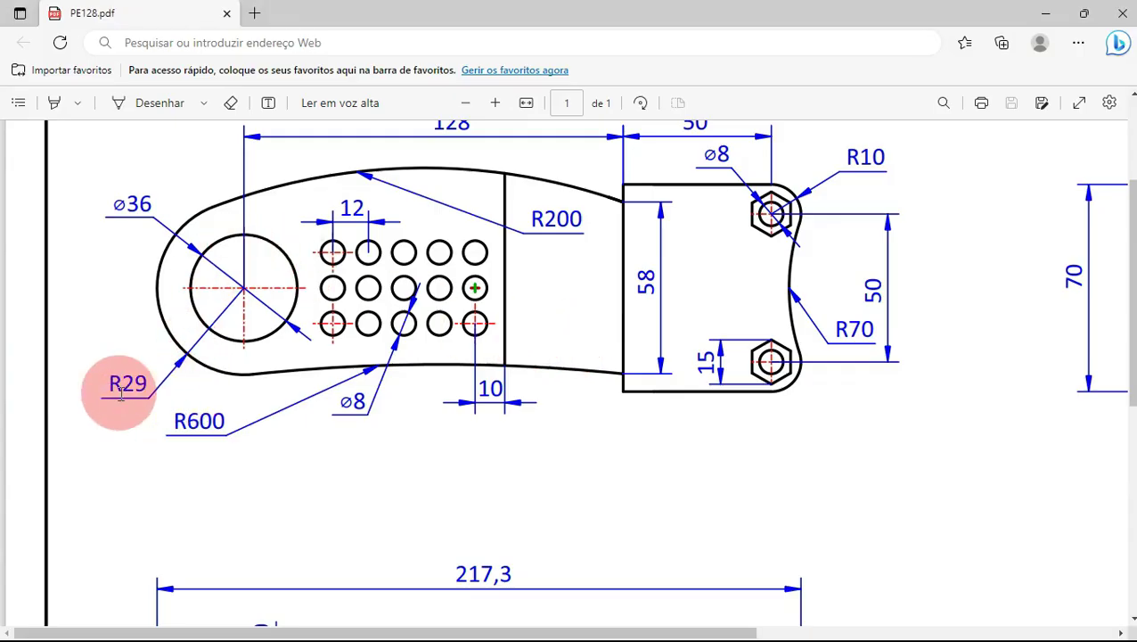
key(alt+Tab)
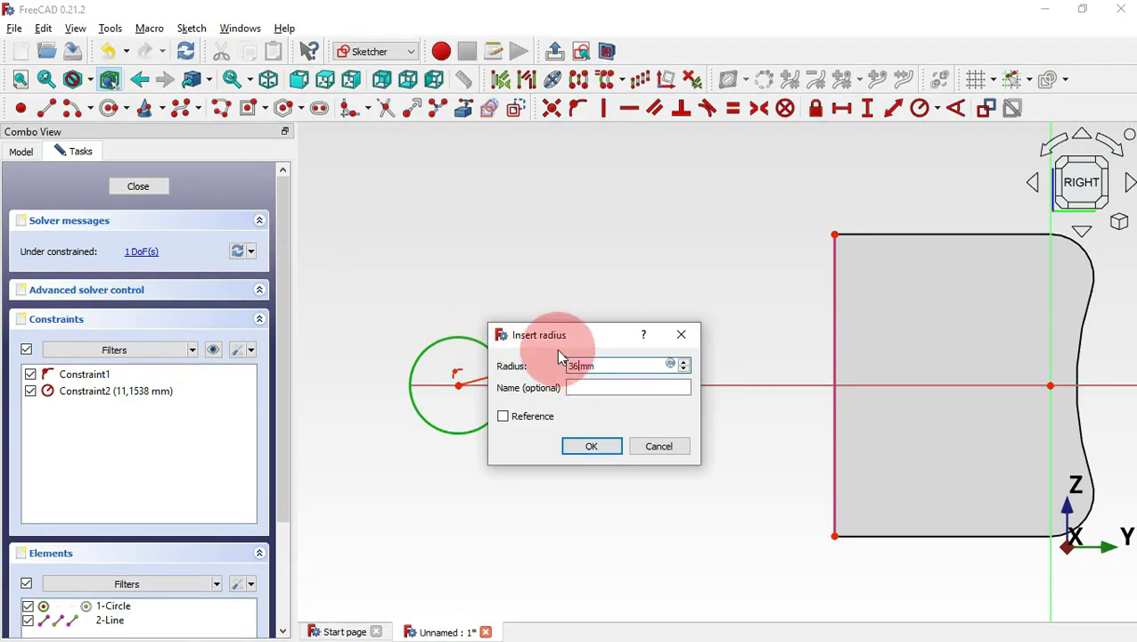
text(/2)
key(Return)
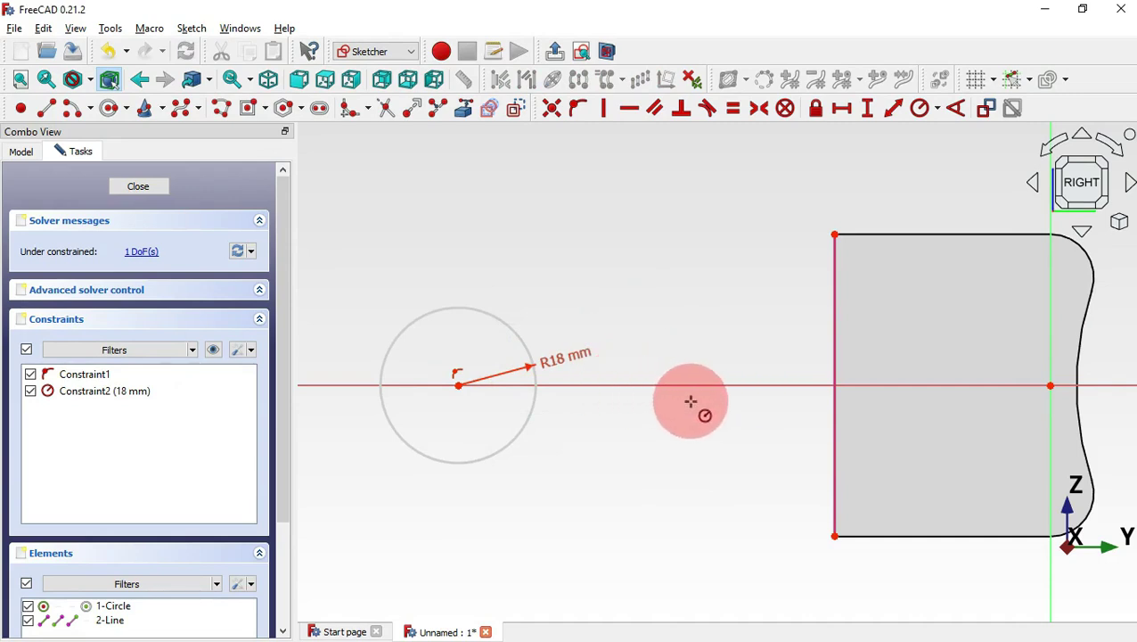
Step: Constrain the horizontal distance between the circle's centre and the block edge's upper endpoint to 128 mm, as given in the PDF drawing
scroll(691, 401, down, 3)
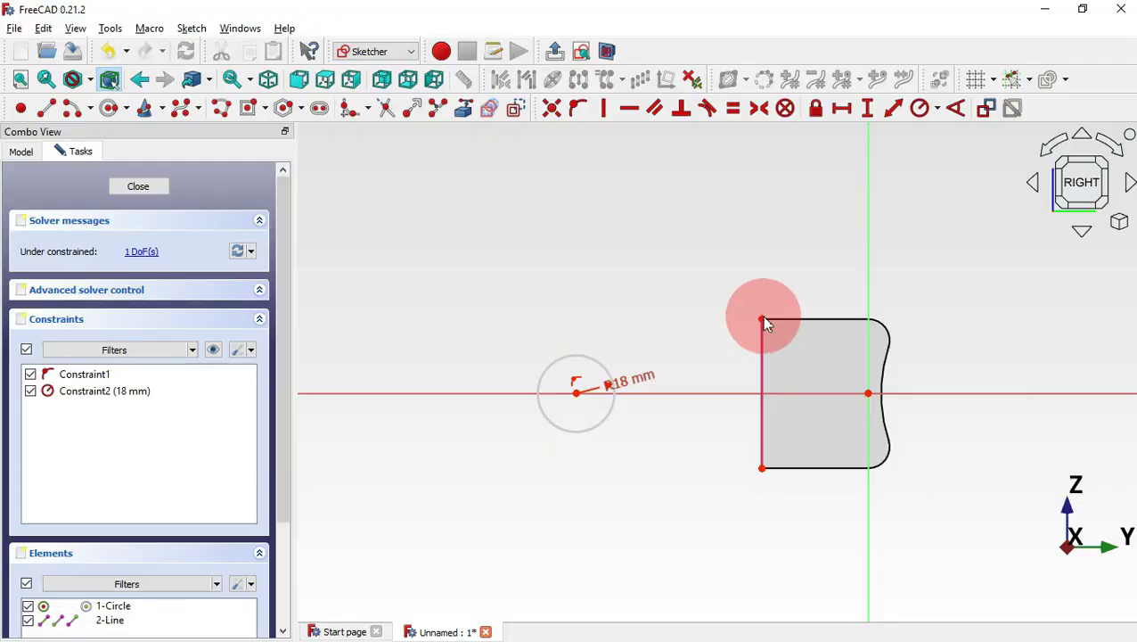
key(alt+Tab)
scroll(623, 326, up, 2)
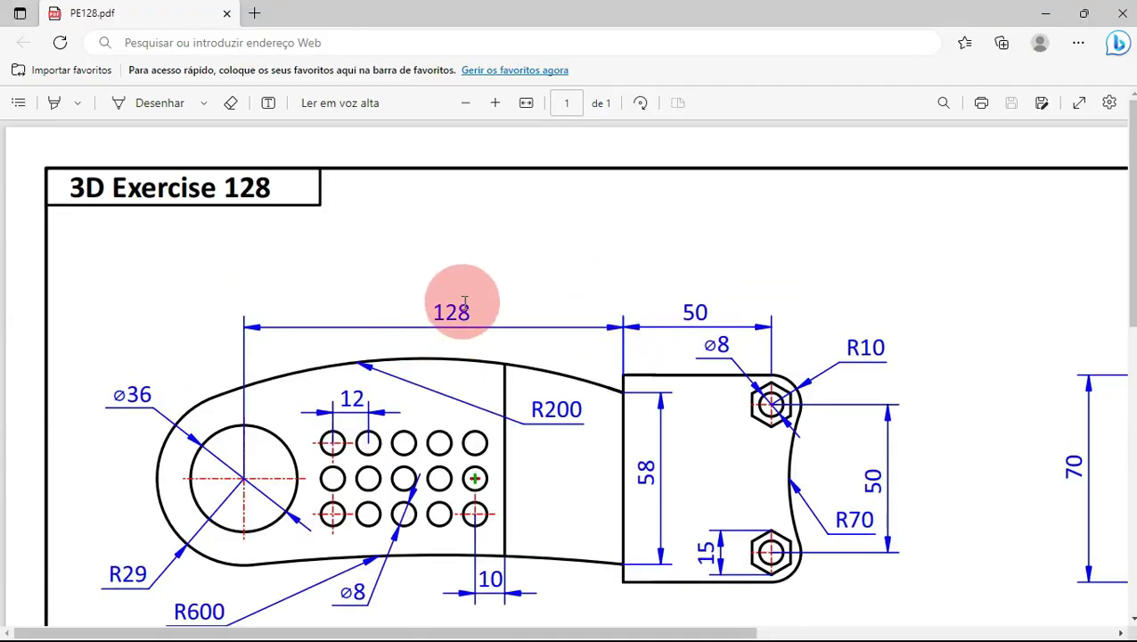
key(alt+Tab)
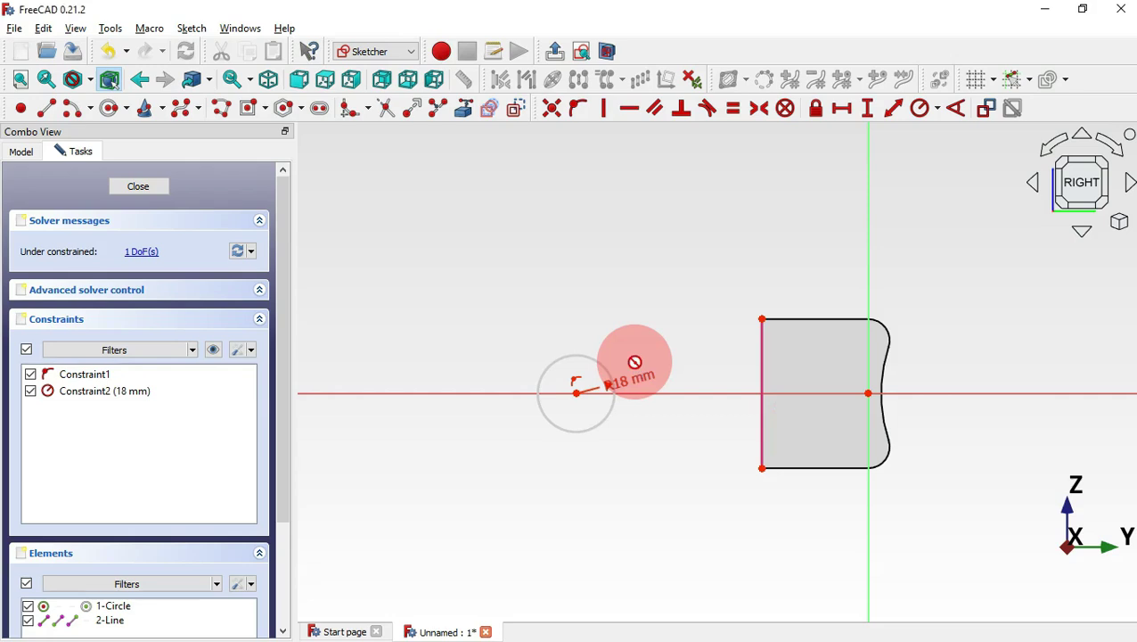
click(847, 110)
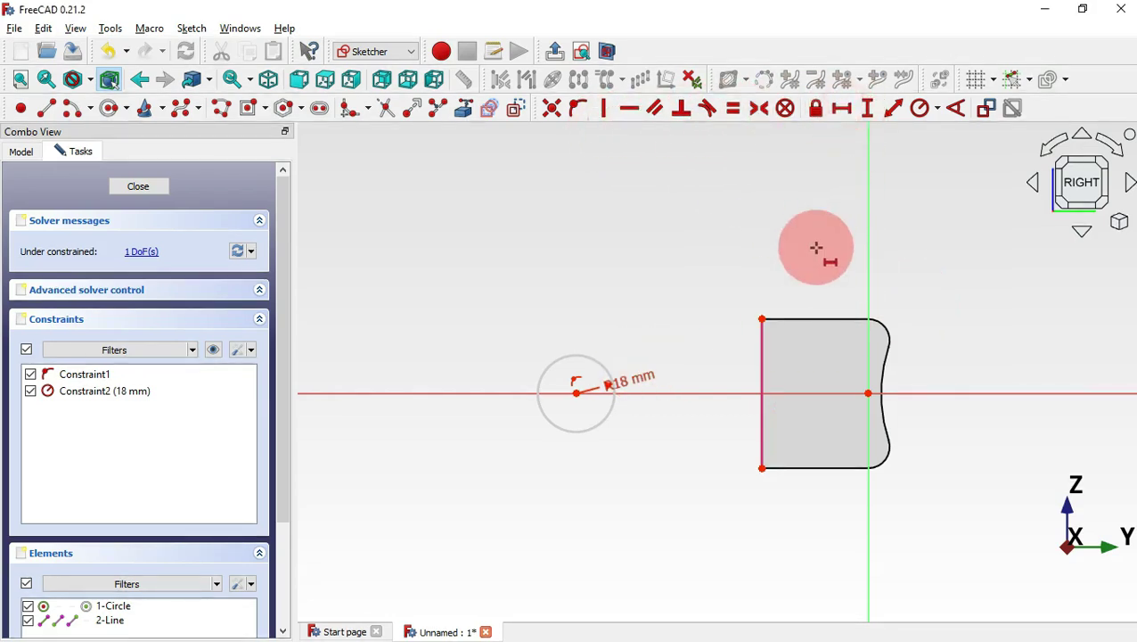
click(762, 318)
click(587, 381)
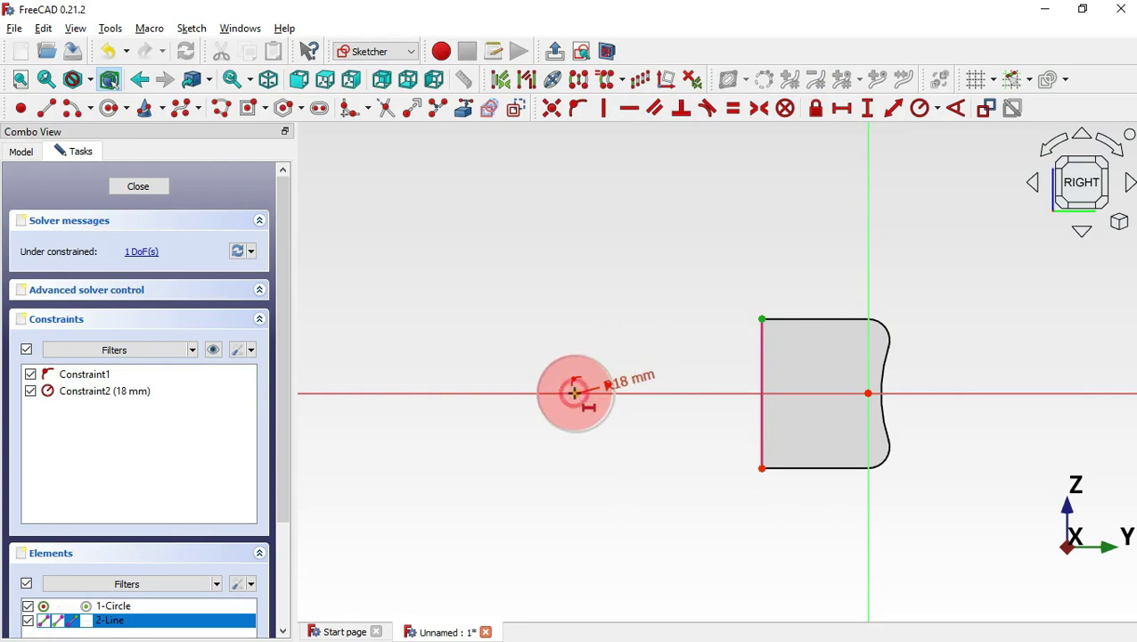
click(575, 392)
key(Return)
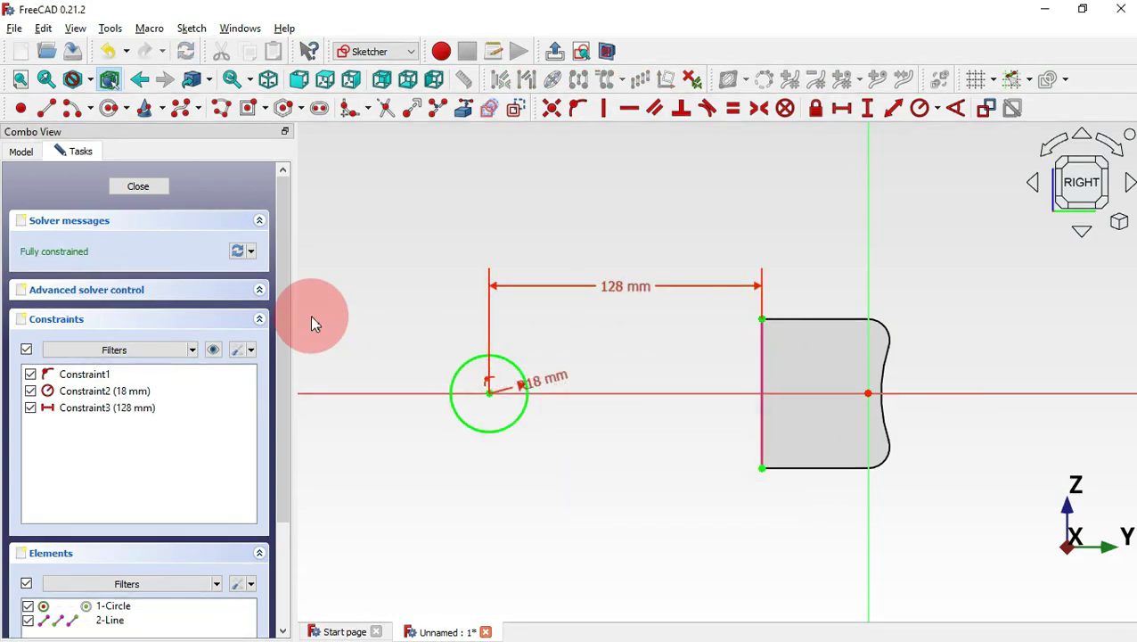
Step: Hide the existing constraints and draw an arc of about 33 mm radius centred on the circle, around its side facing away from the block
click(214, 351)
click(513, 303)
key(alt+Tab)
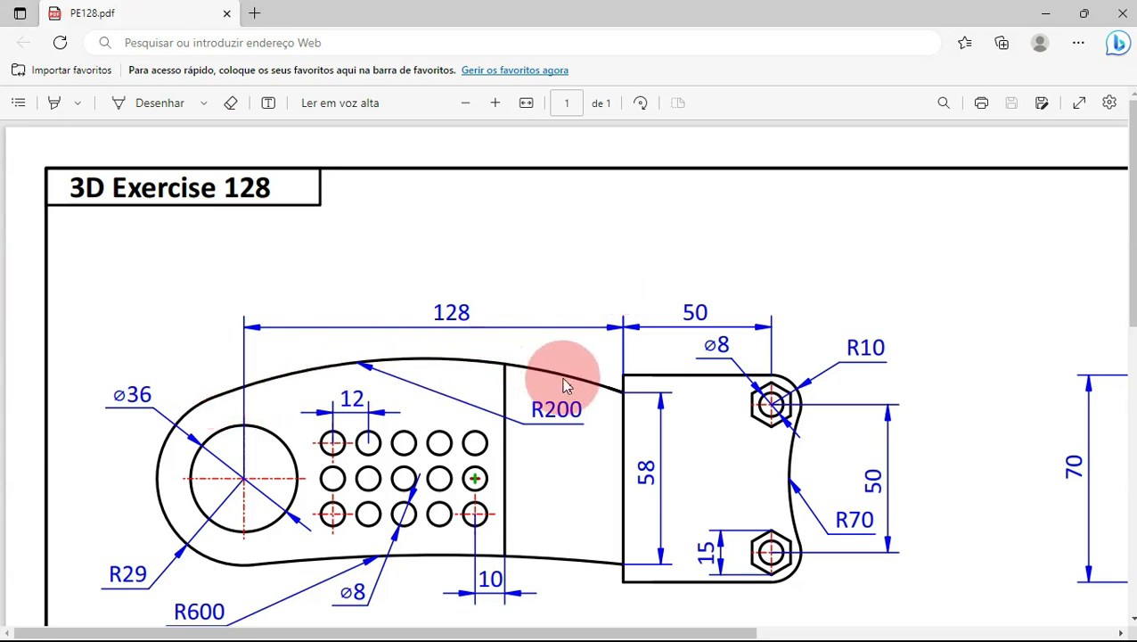
key(alt+Tab)
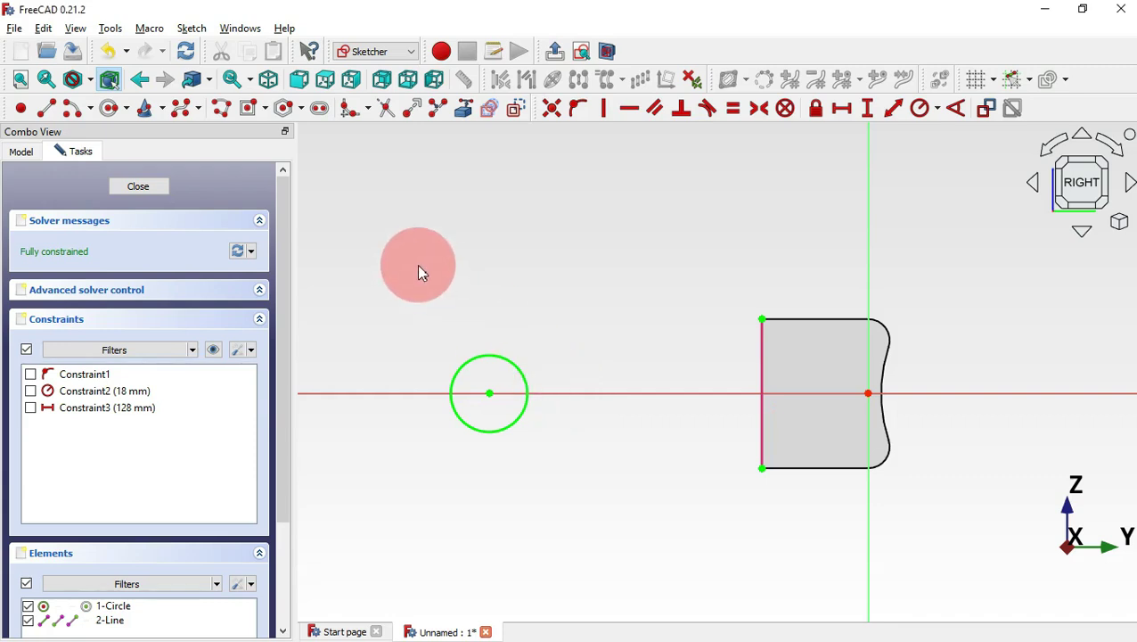
click(73, 109)
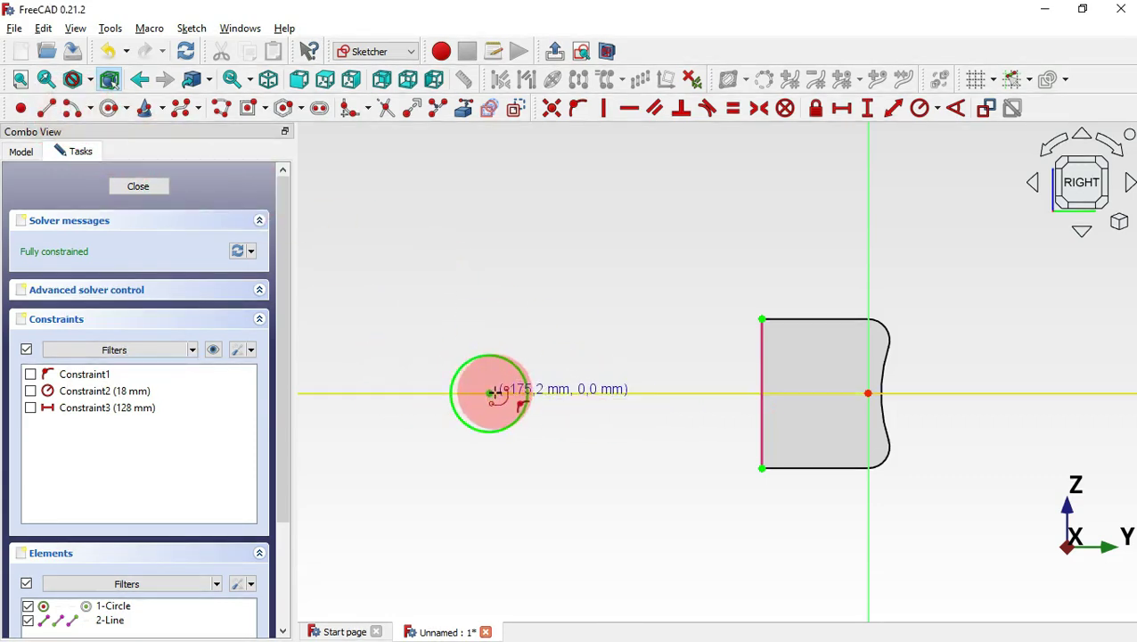
click(489, 393)
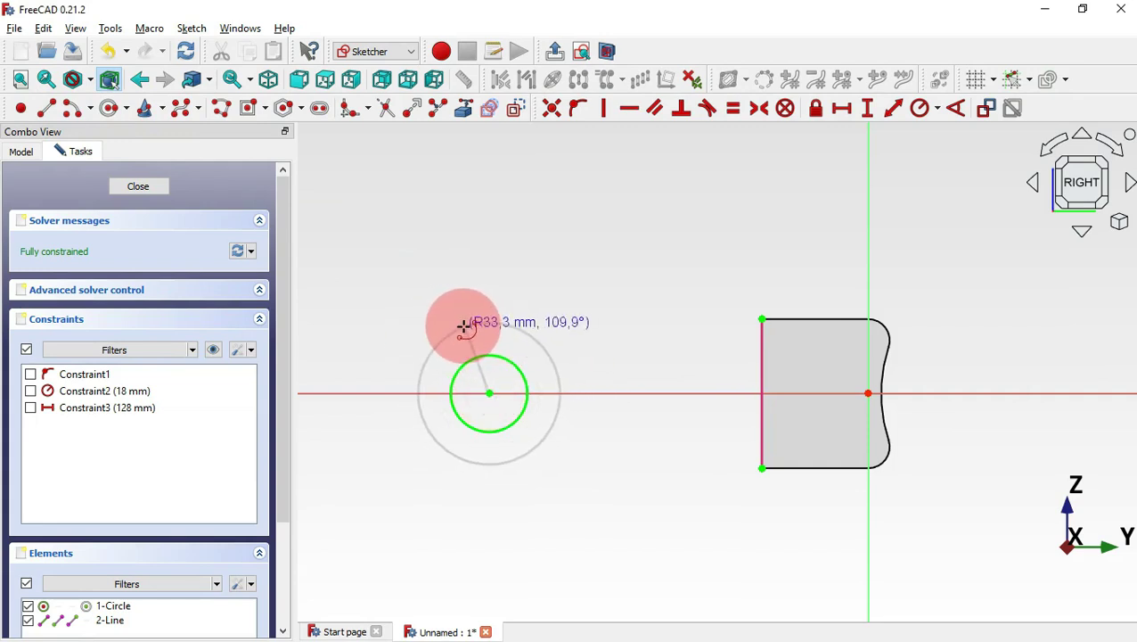
click(451, 338)
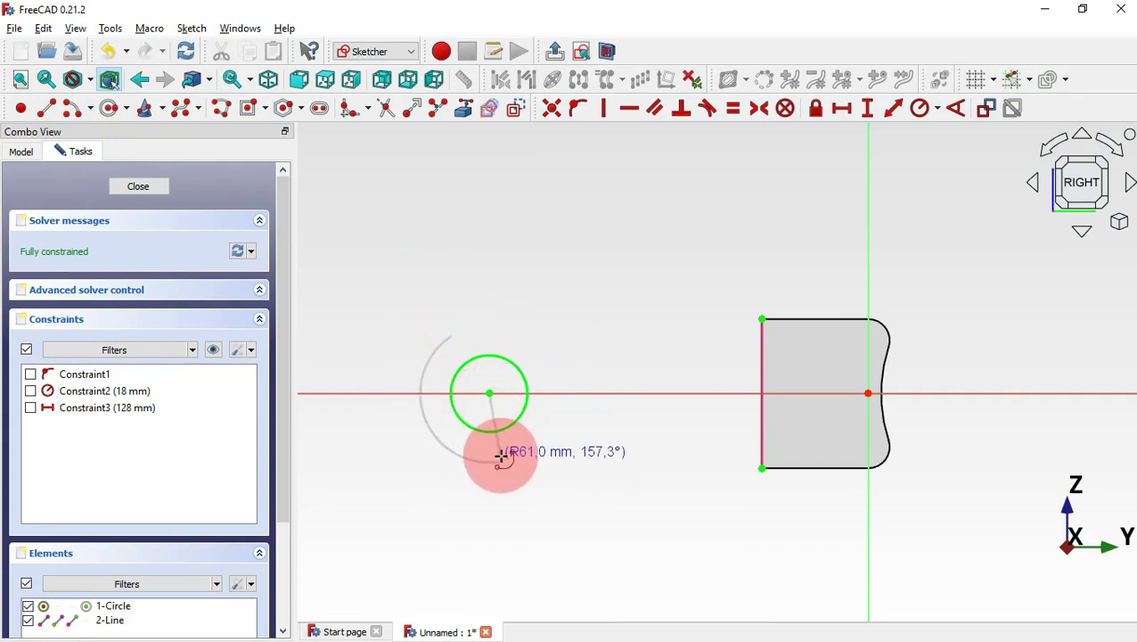
click(487, 461)
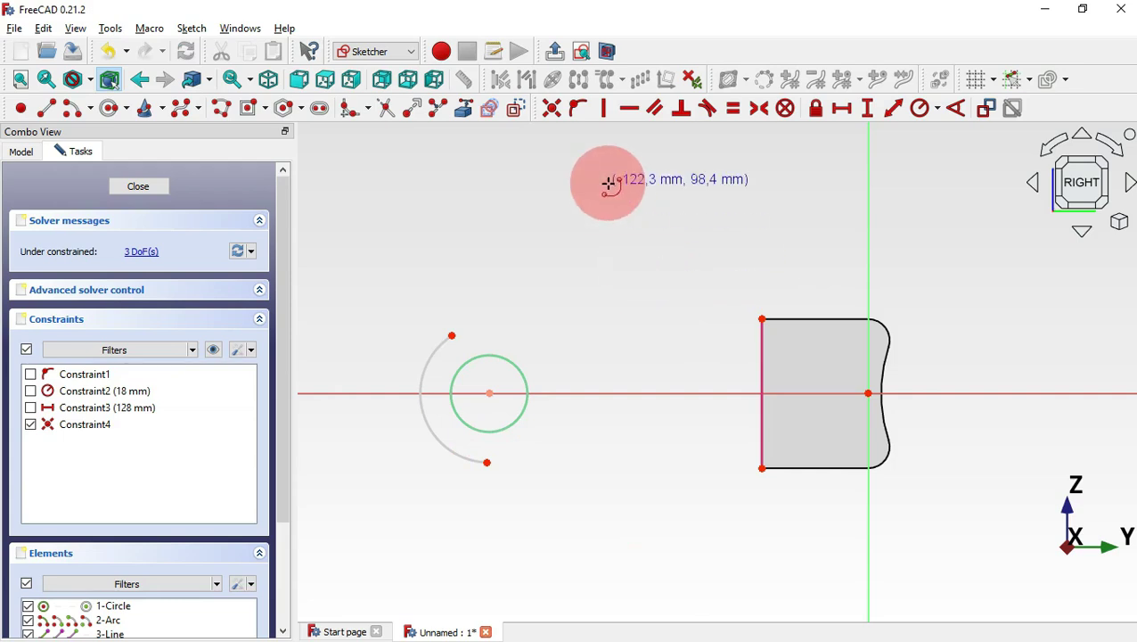
Step: Draw an upper and a lower arc, both centred below the profile, joining the end arc's endpoints to the block's vertical edge
scroll(609, 182, down, 2)
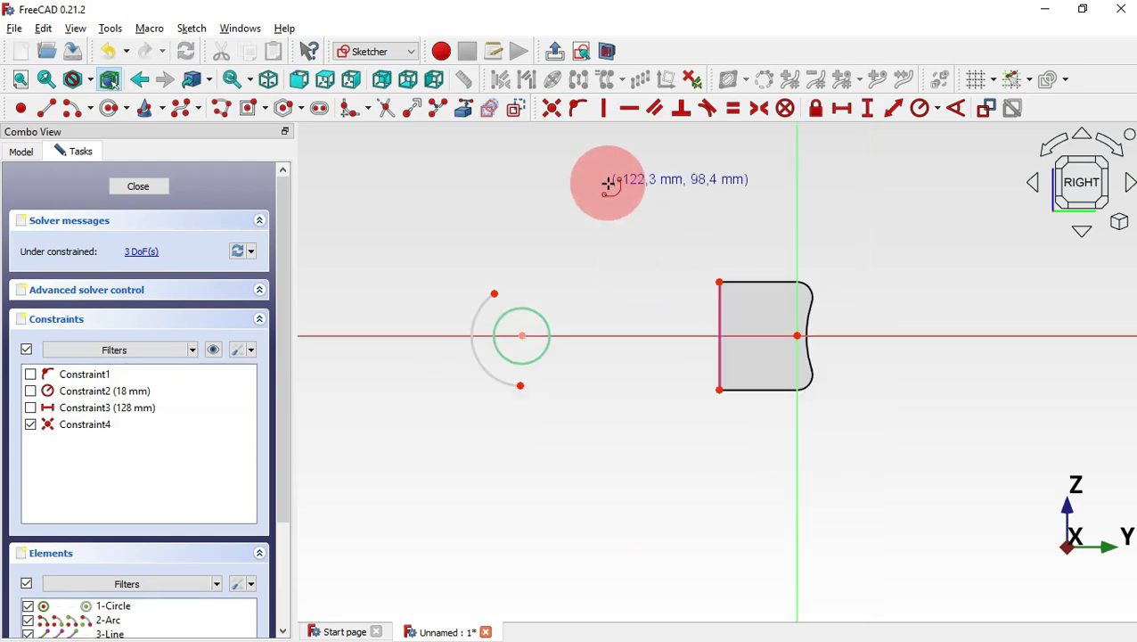
click(652, 535)
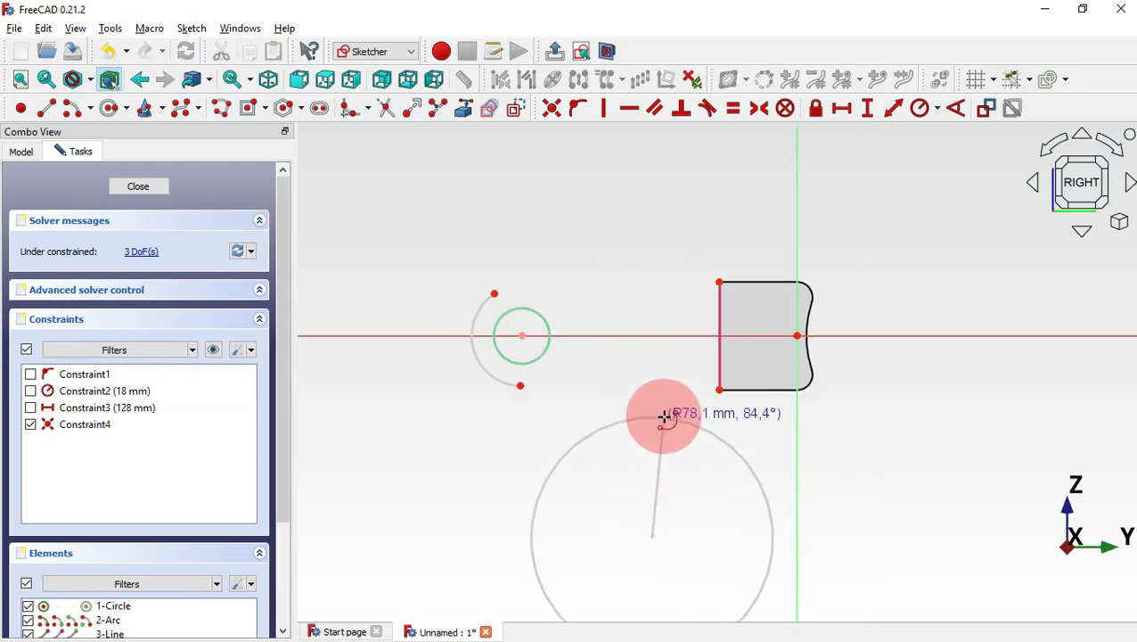
click(492, 291)
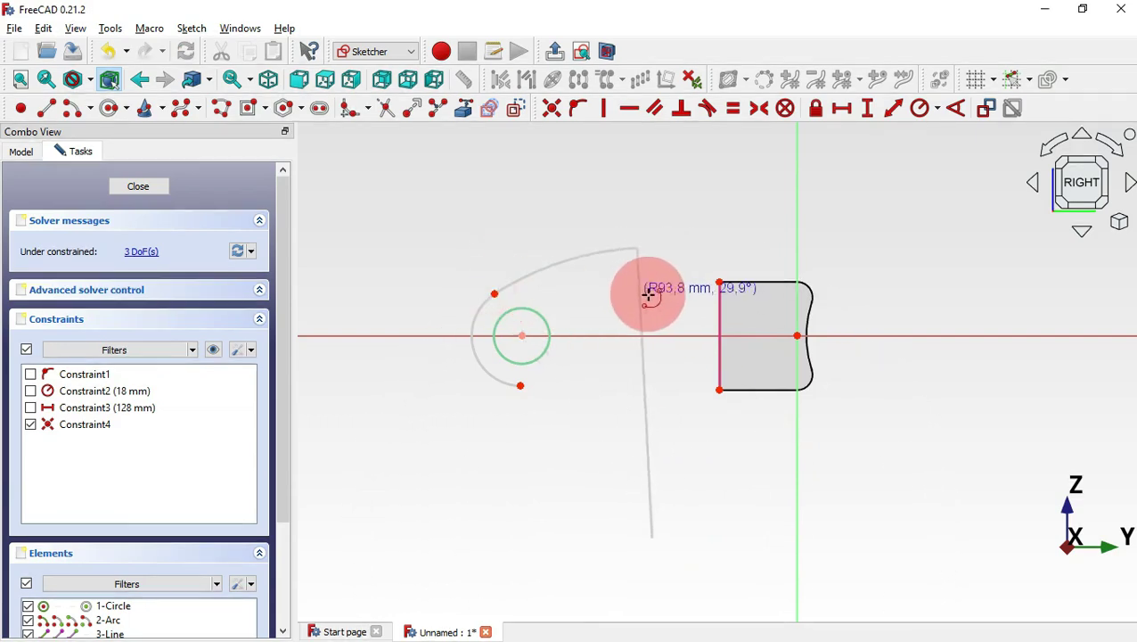
click(720, 303)
click(655, 586)
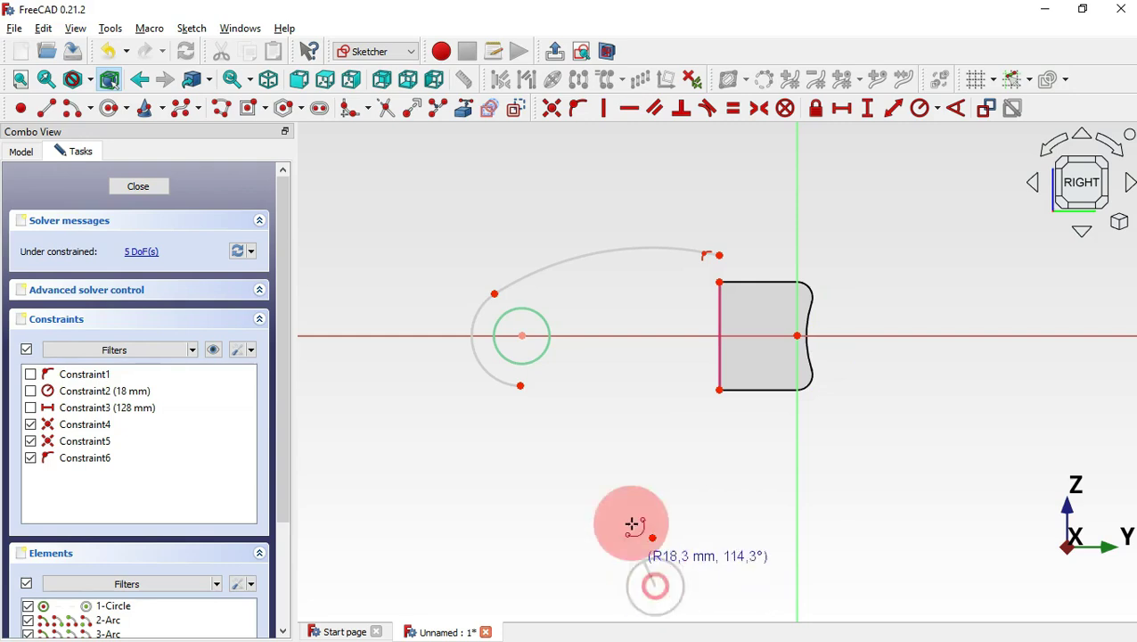
click(520, 385)
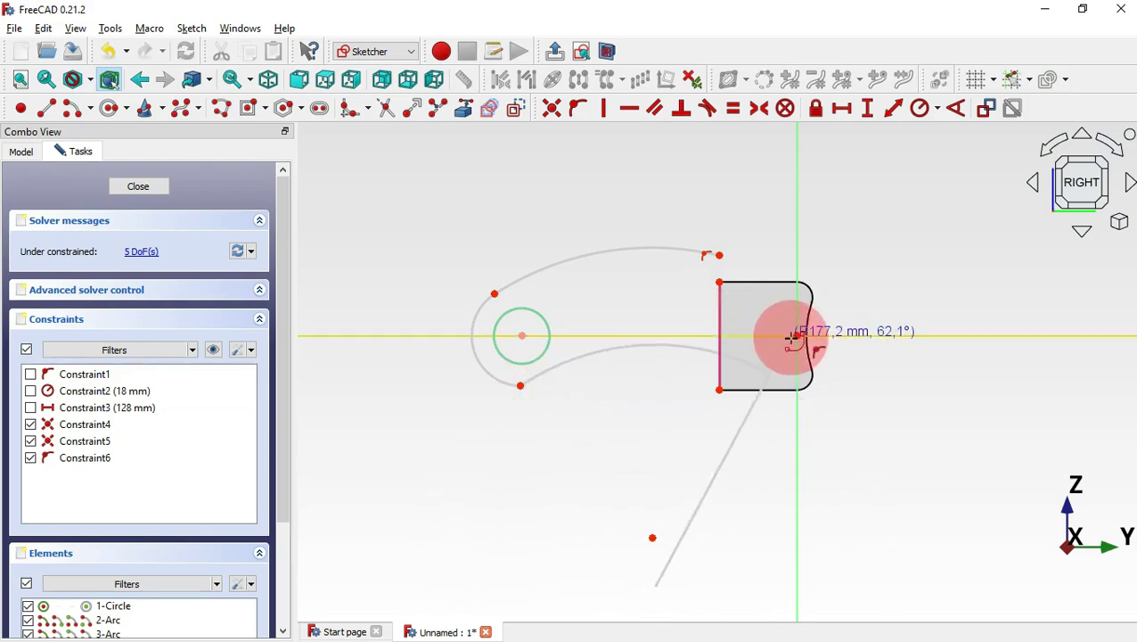
click(720, 355)
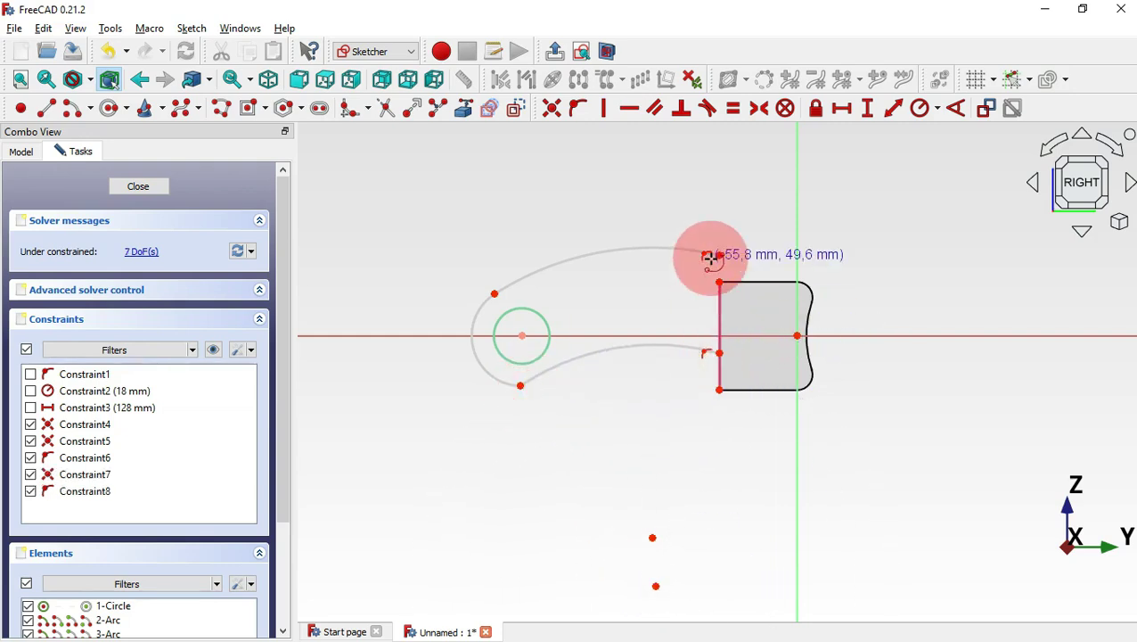
Step: Close the arm profile with a line along the block's edge between the endpoints of the upper and lower arcs
scroll(731, 223, up, 2)
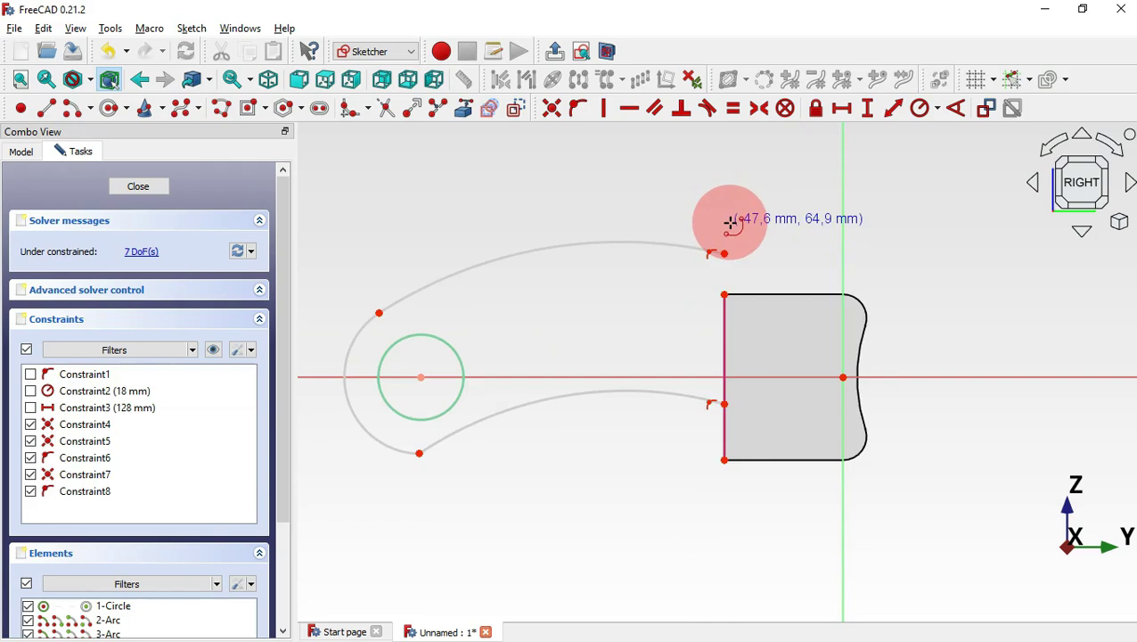
click(43, 109)
click(723, 254)
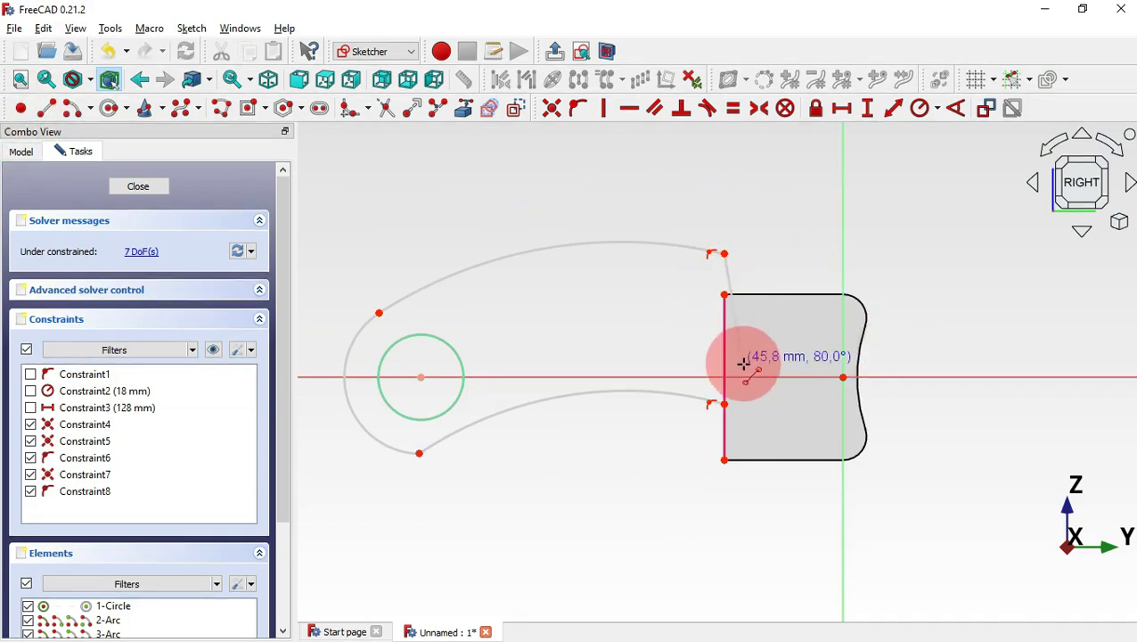
click(726, 405)
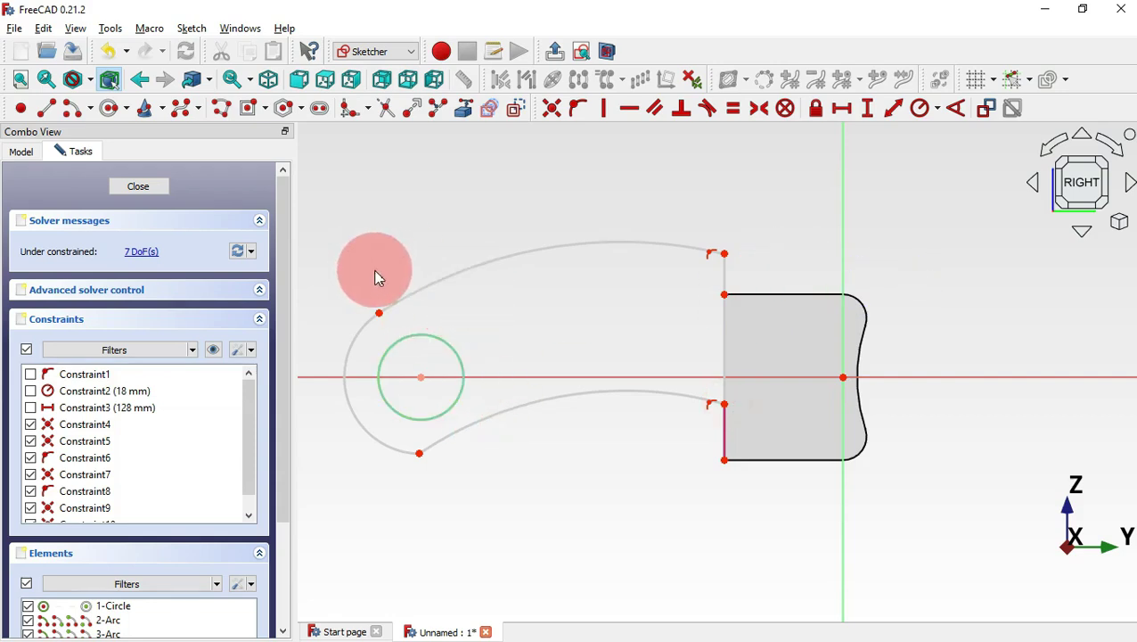
Step: Make the end arc tangent to the upper and lower arcs at both of their shared endpoints
drag(347, 282, 416, 332)
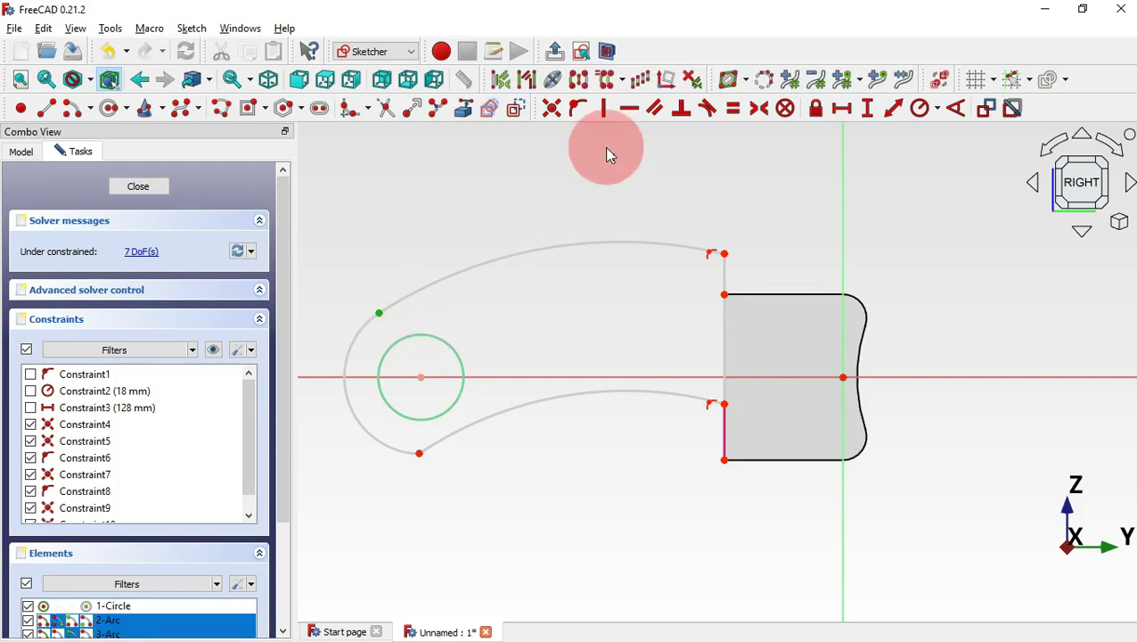
click(707, 108)
mouse_move(402, 454)
mouse_down()
mouse_move(435, 469)
mouse_move(413, 459)
mouse_up()
click(410, 462)
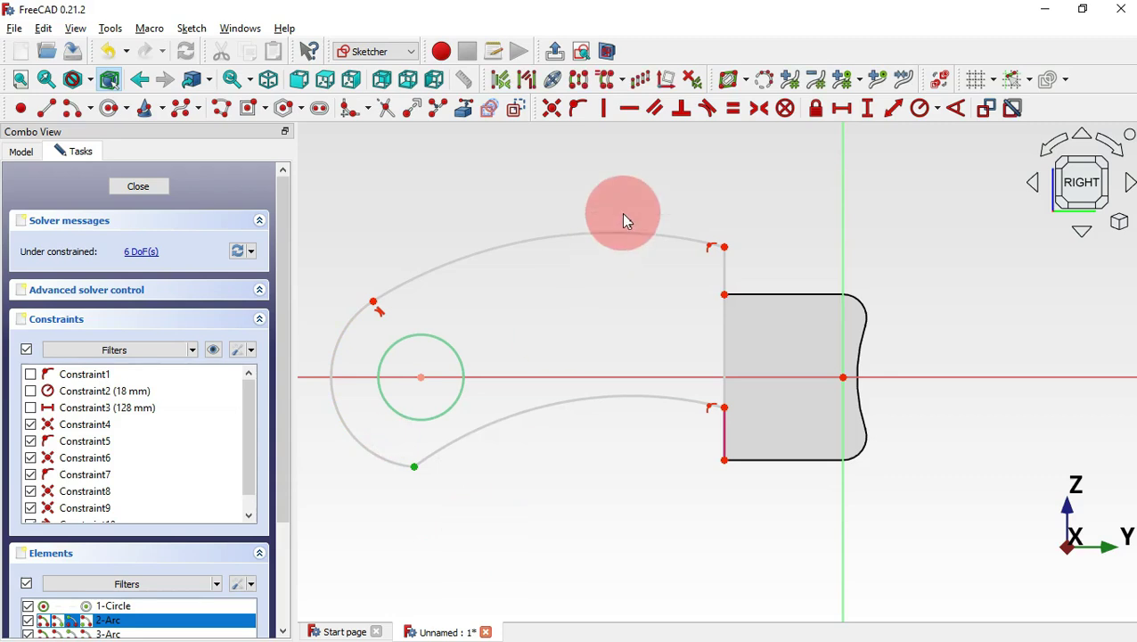
click(713, 108)
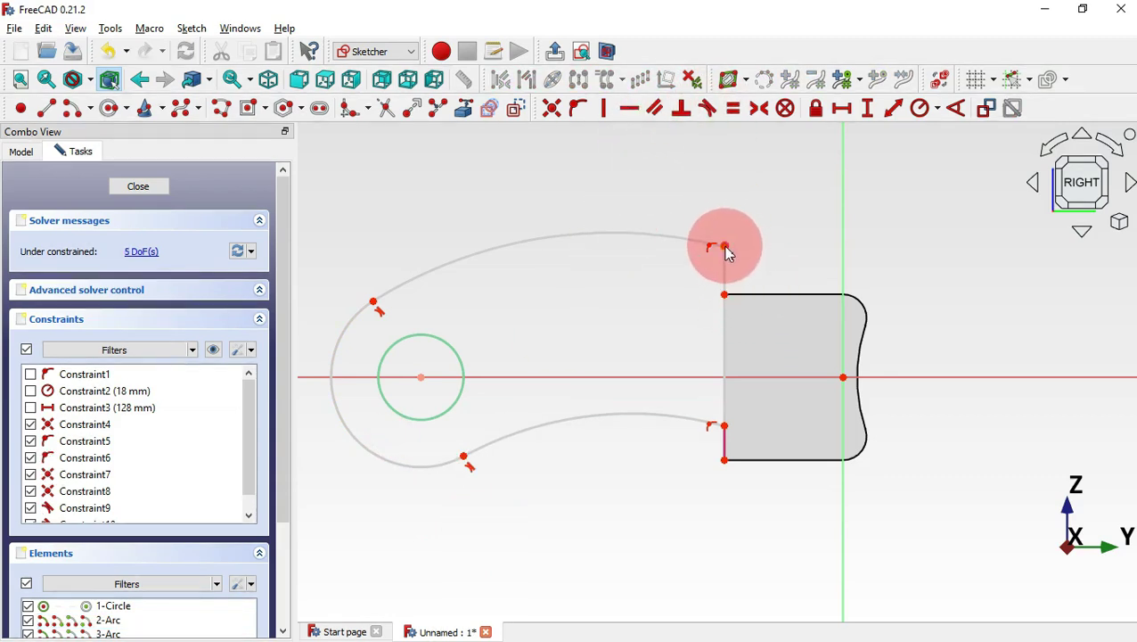
Step: Move the upper arc's endpoint down within the block's edge and make both endpoints there symmetric about the horizontal axis
drag(725, 249, 710, 326)
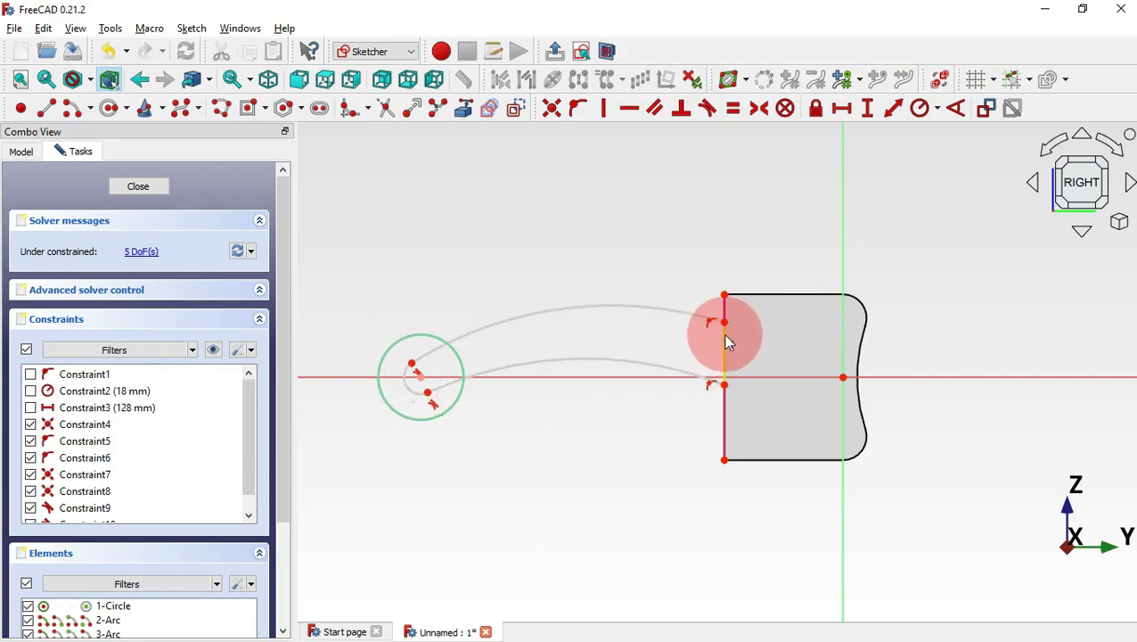
key(alt+Tab)
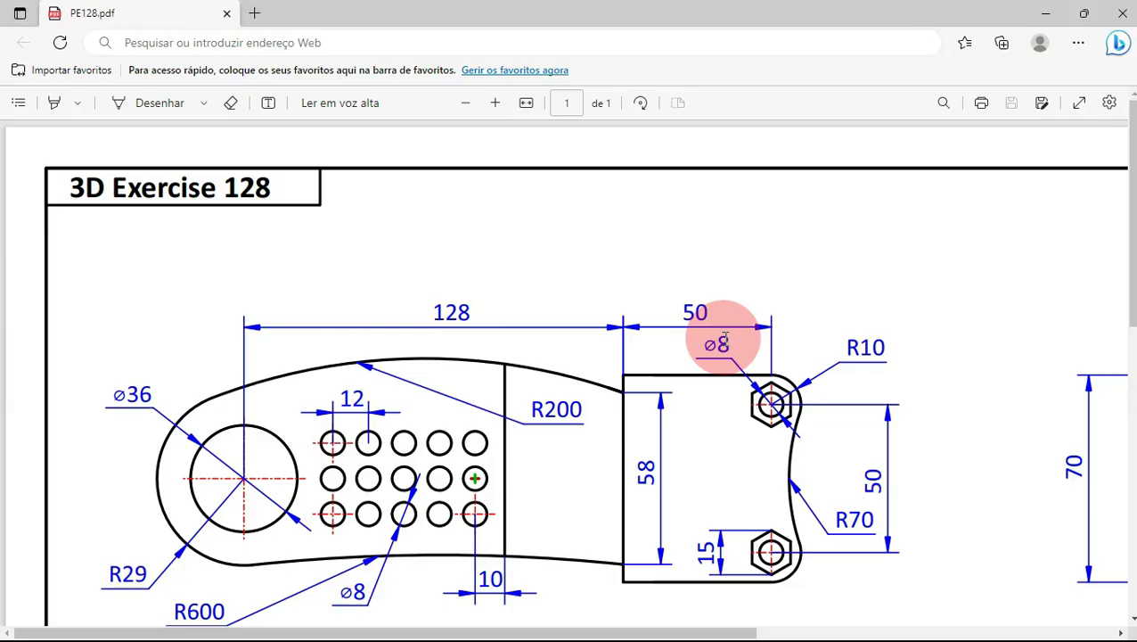
key(alt+Tab)
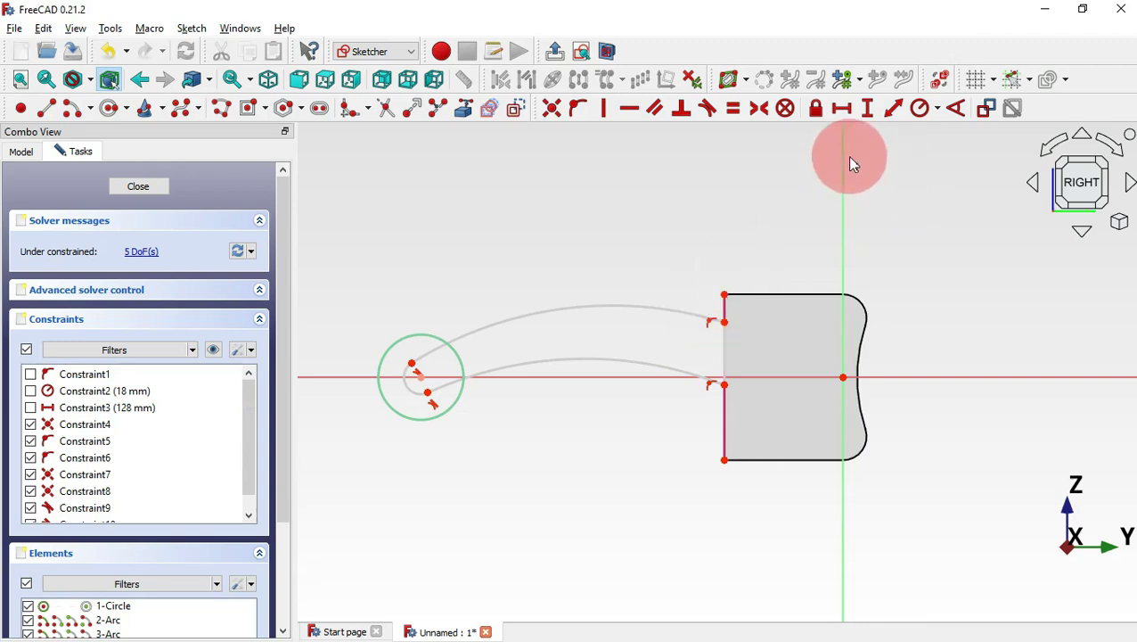
click(759, 110)
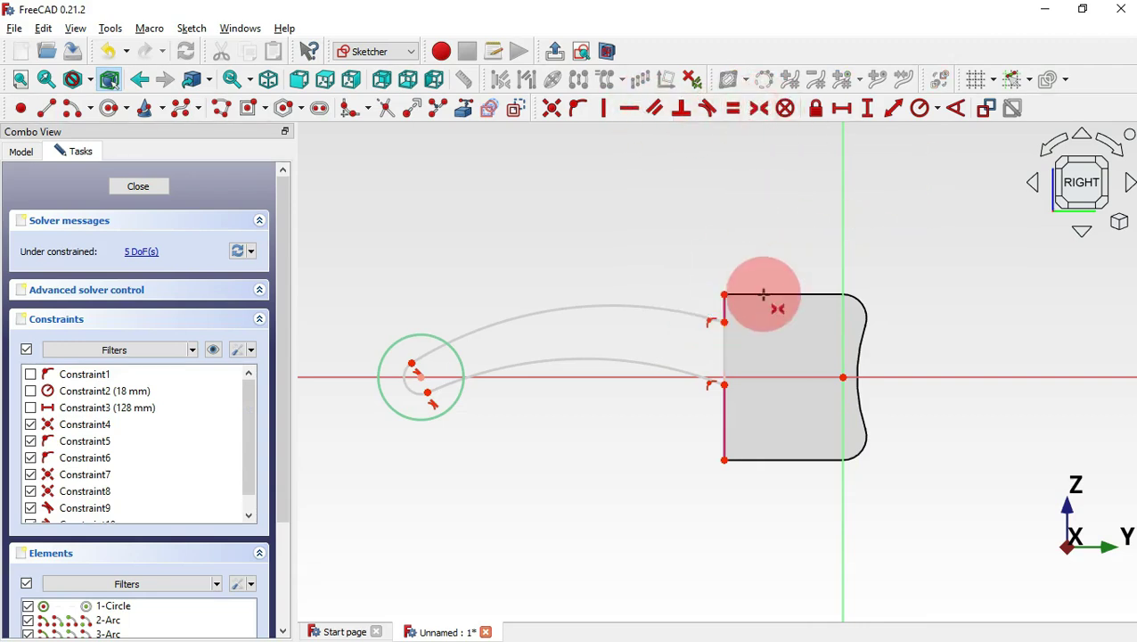
click(724, 322)
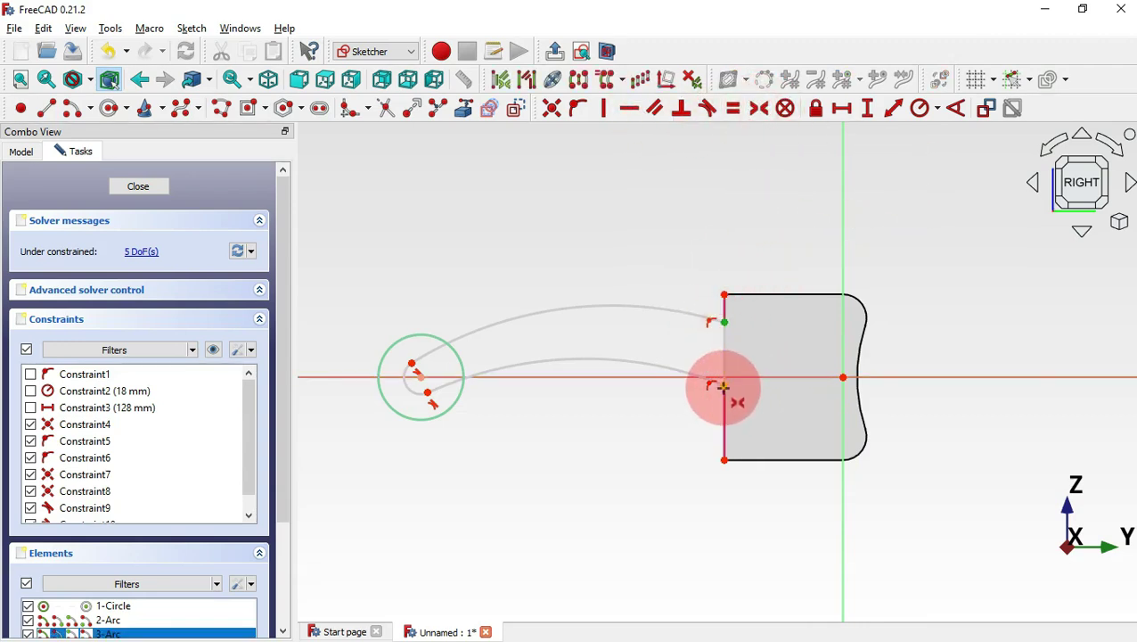
click(723, 385)
click(762, 377)
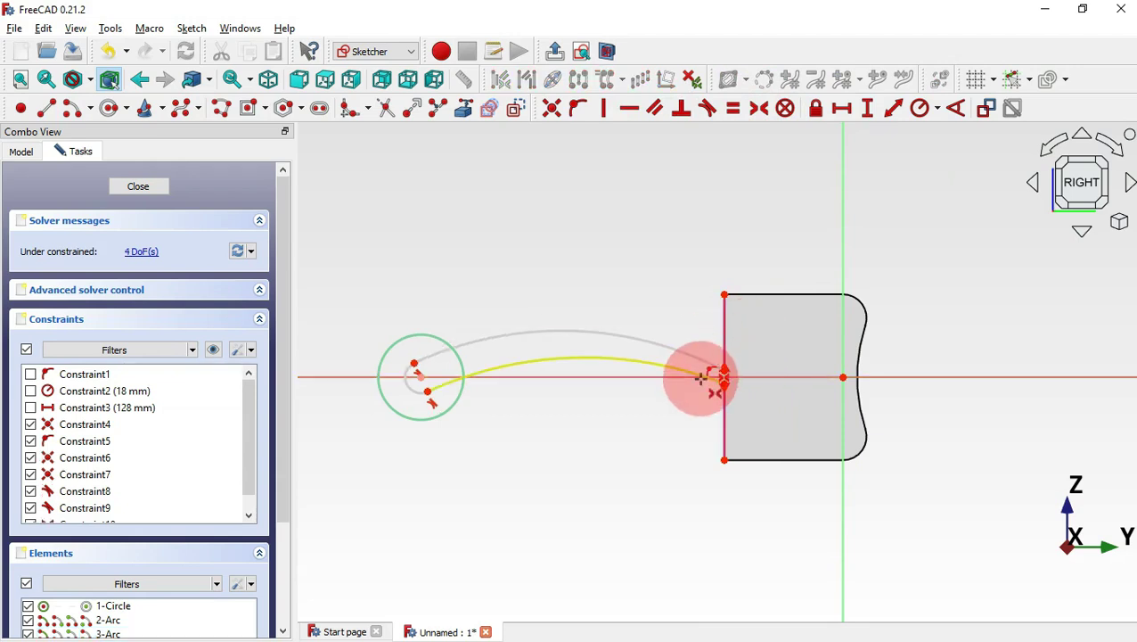
Step: Constrain the closing line's length along the block's edge to 58 mm, taking the value from the PDF drawing
scroll(724, 373, up, 3)
scroll(723, 372, up, 5)
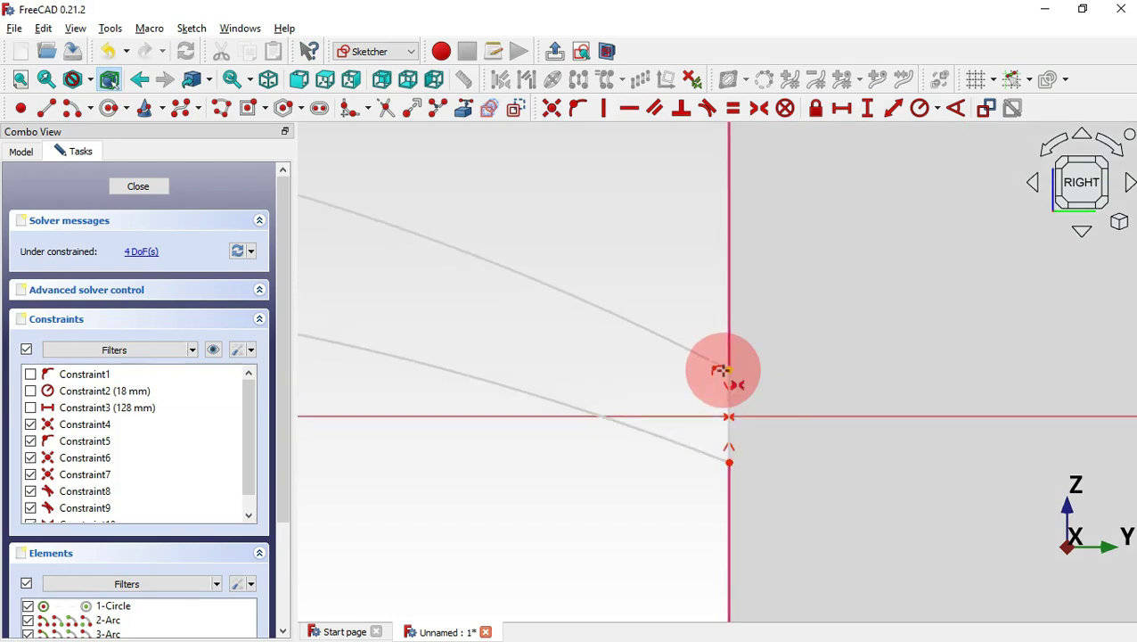
click(894, 108)
click(729, 401)
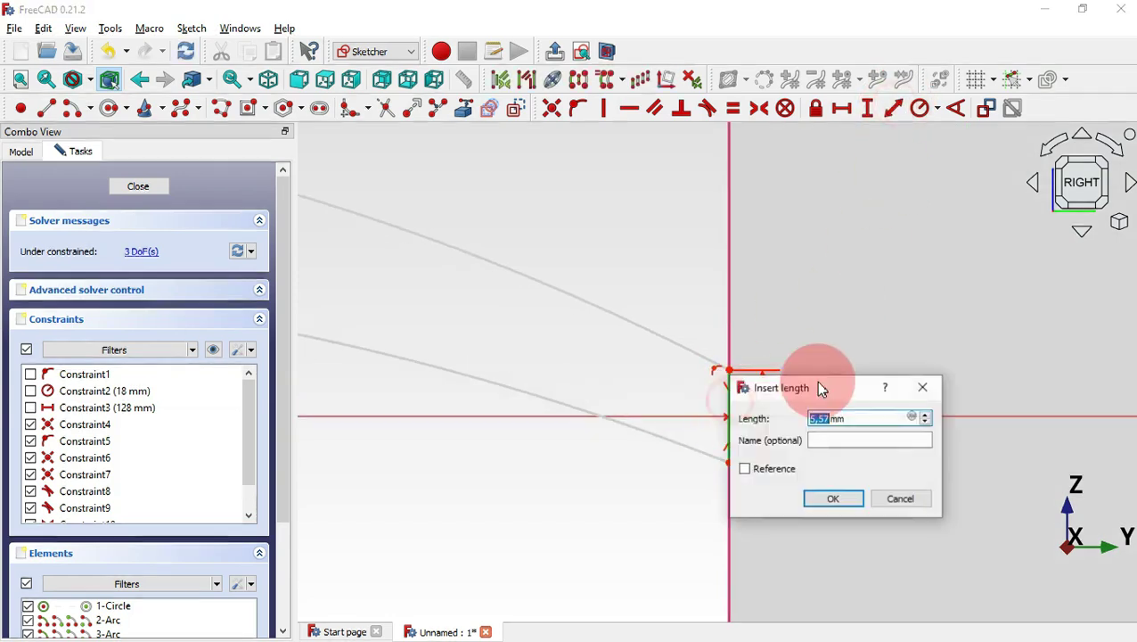
key(alt+Tab)
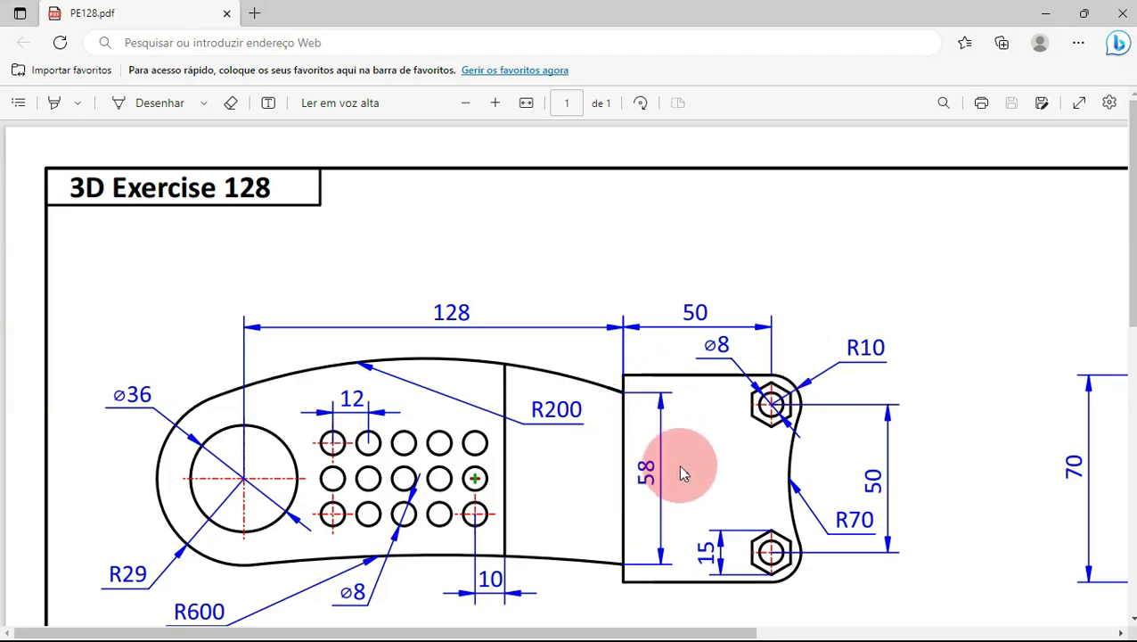
key(alt+Tab)
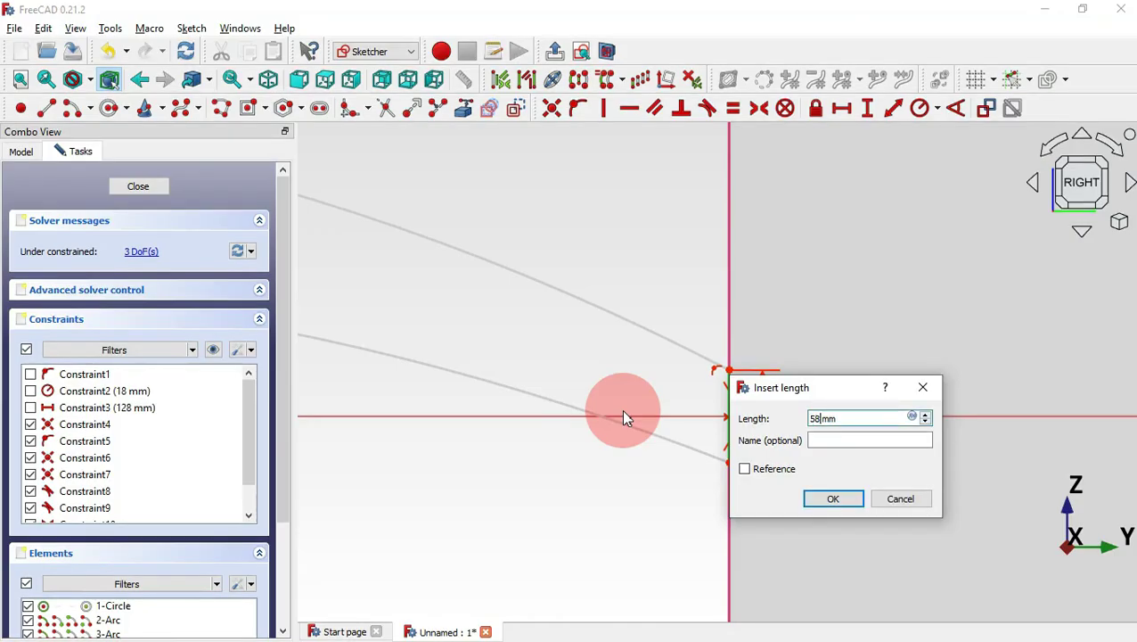
key(Return)
scroll(620, 348, up, 5)
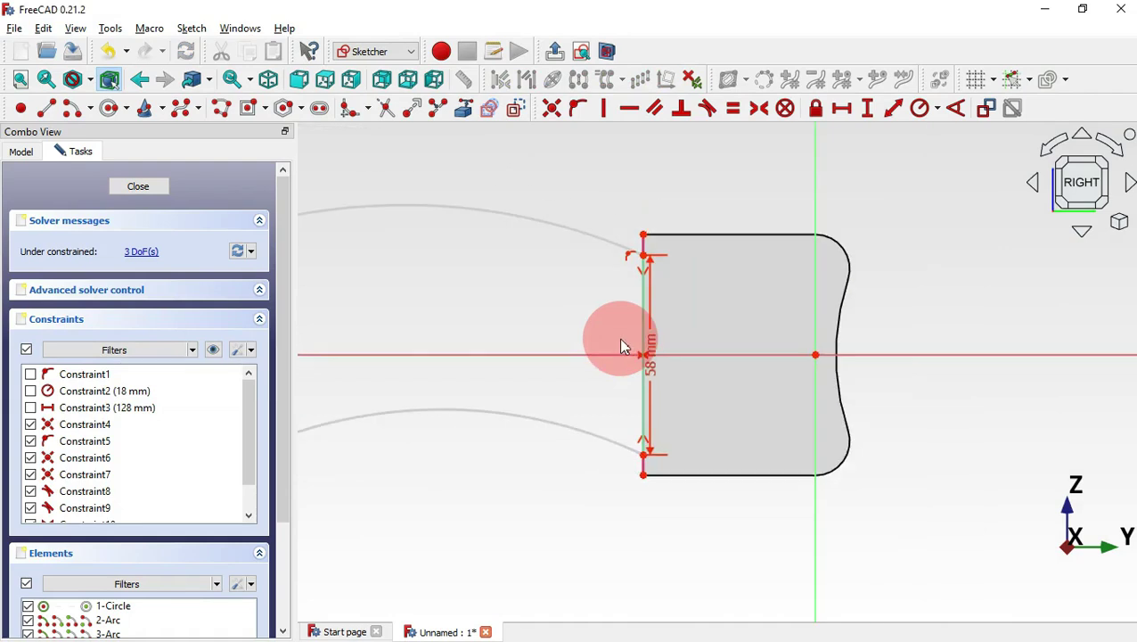
Step: Constrain the radius of the arm profile's end arc to 29 mm, taking the value from the PDF drawing
scroll(903, 274, down, 3)
scroll(596, 284, up, 2)
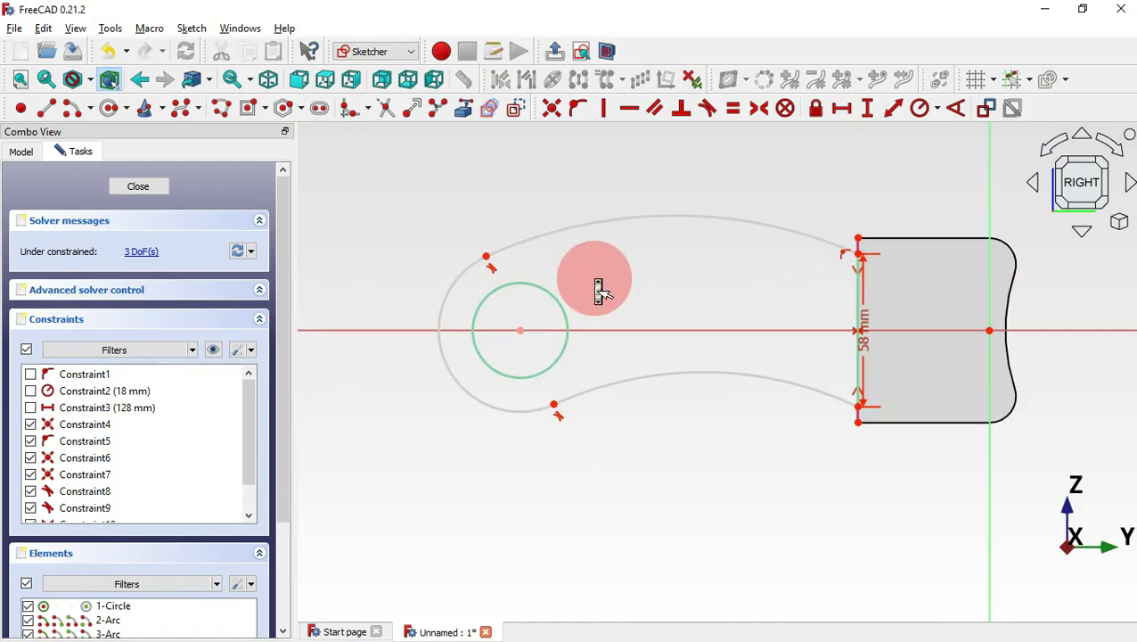
click(923, 115)
click(452, 289)
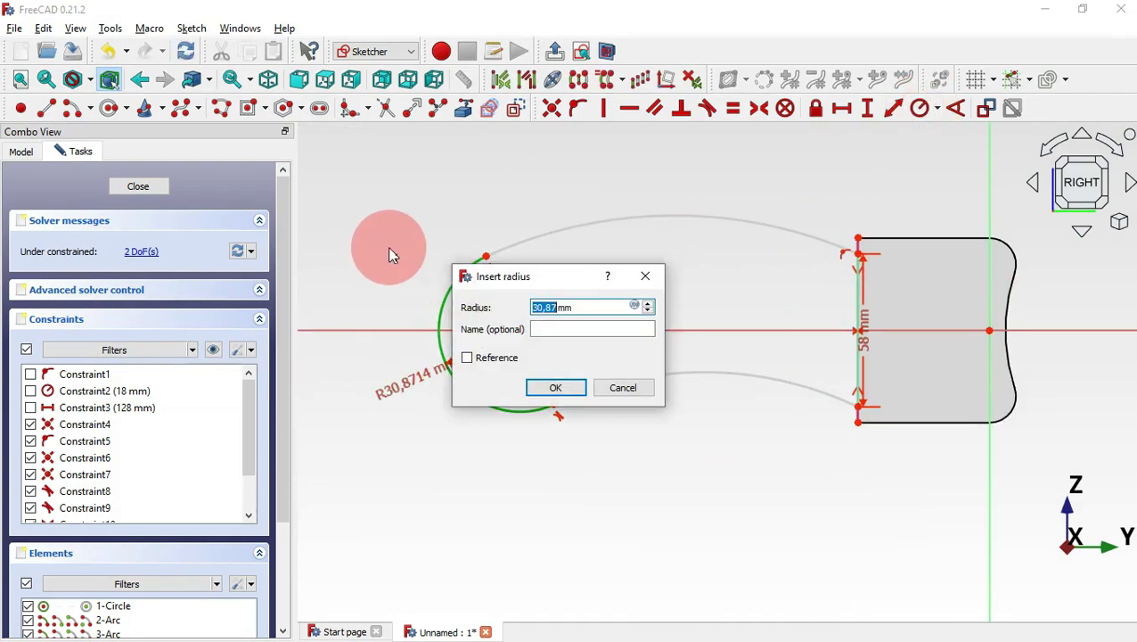
key(alt+Tab)
scroll(304, 407, down, 3)
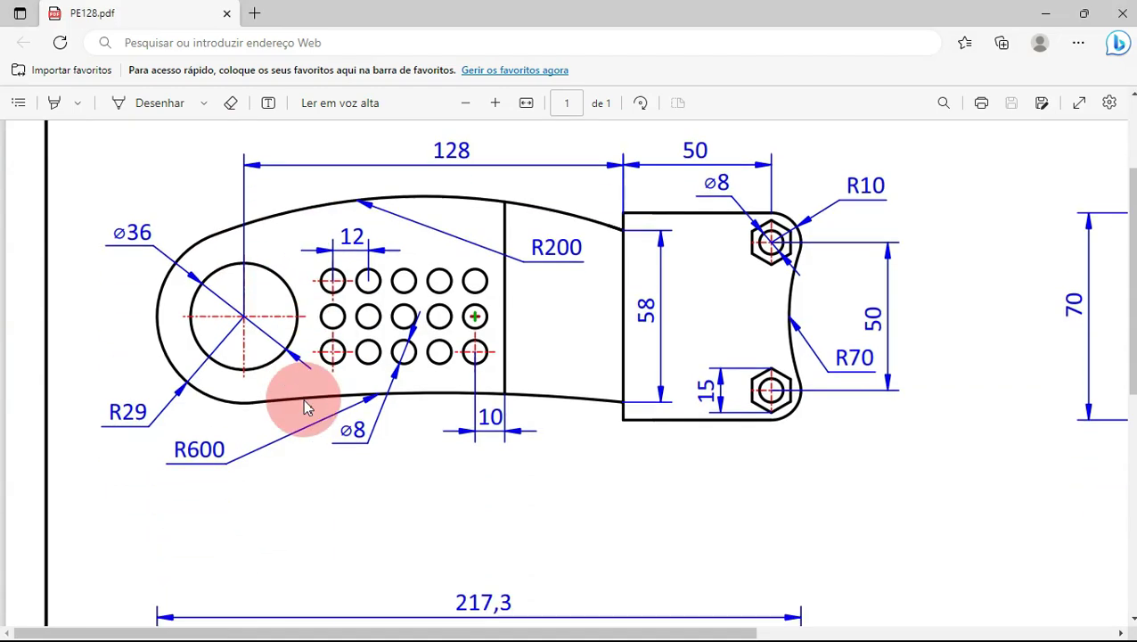
key(alt+Tab)
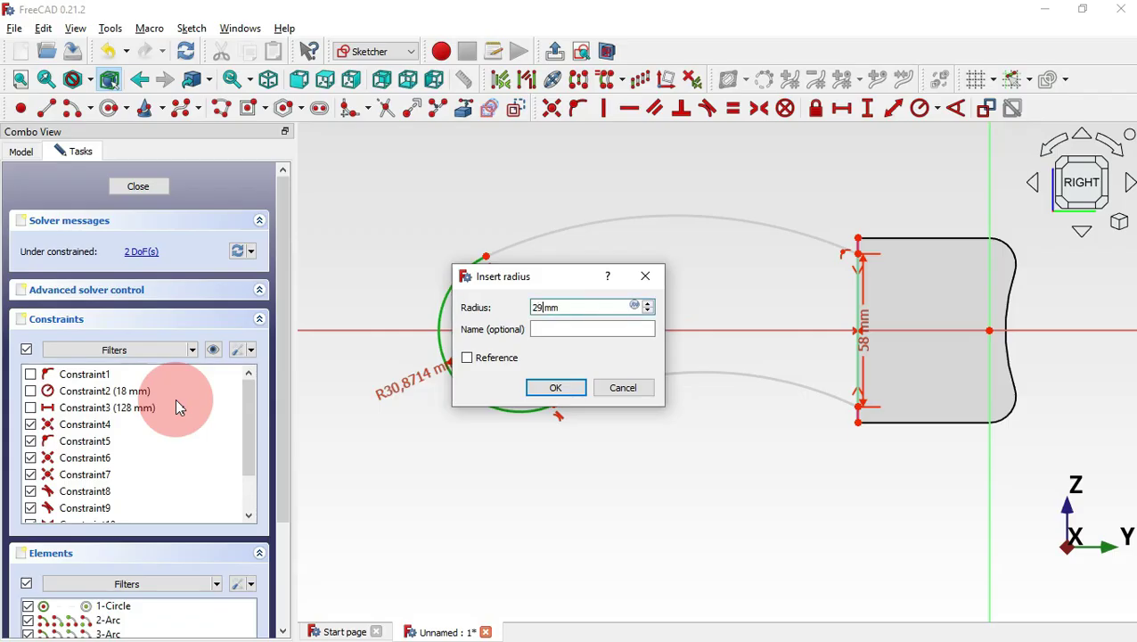
text(29)
key(Return)
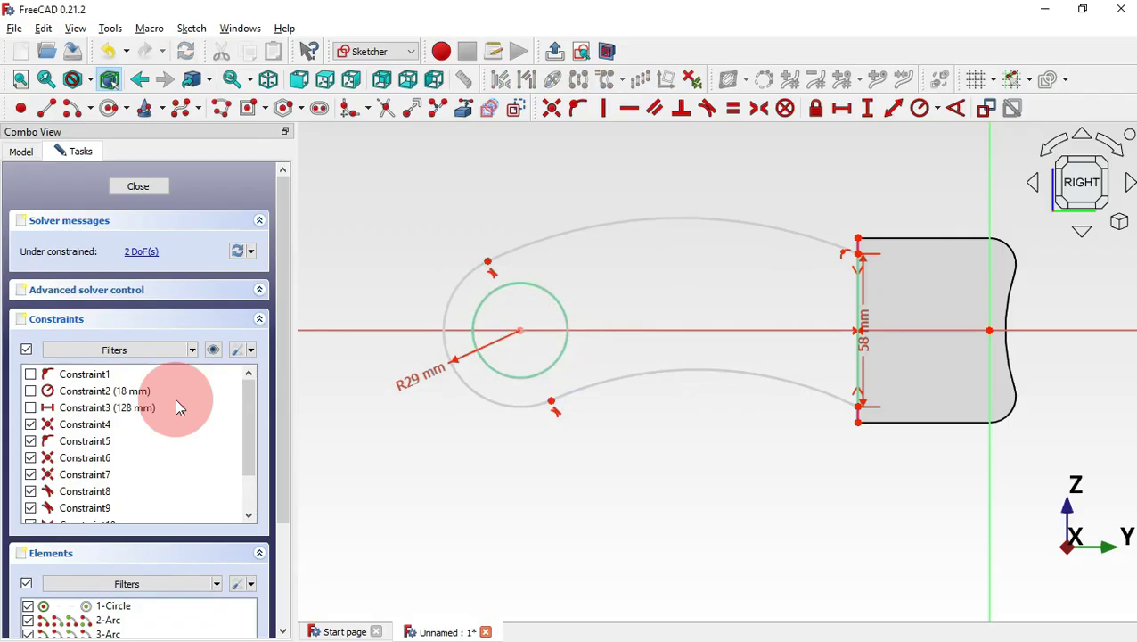
Step: Constrain the upper arc's radius to 200 mm, as given in the PDF drawing
click(604, 227)
key(alt+Tab)
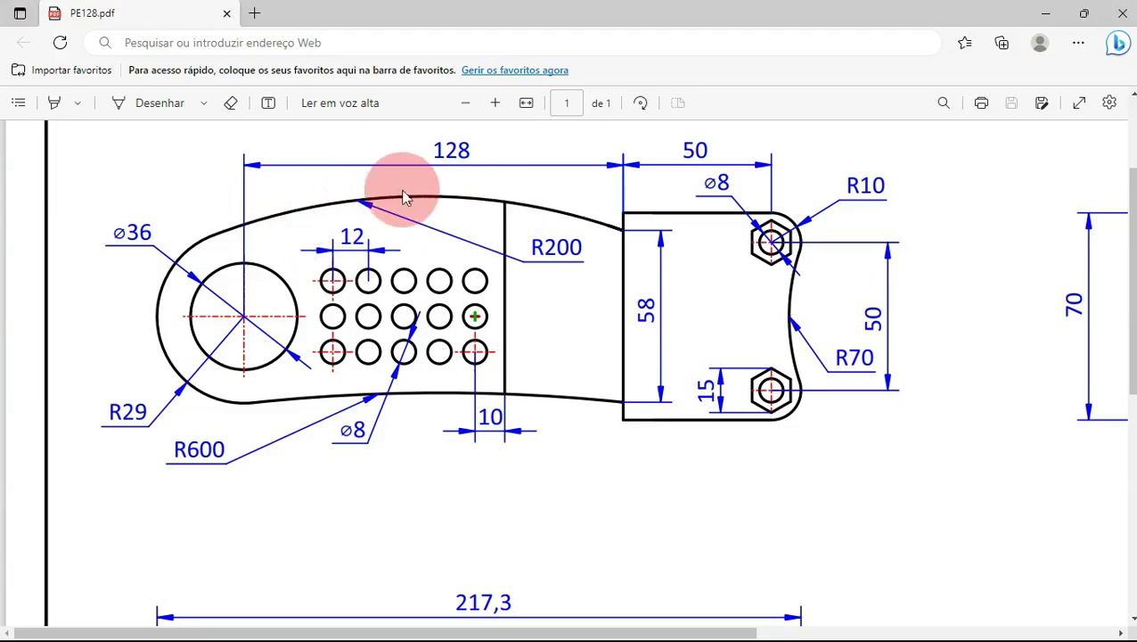
key(alt+Tab)
text(2)
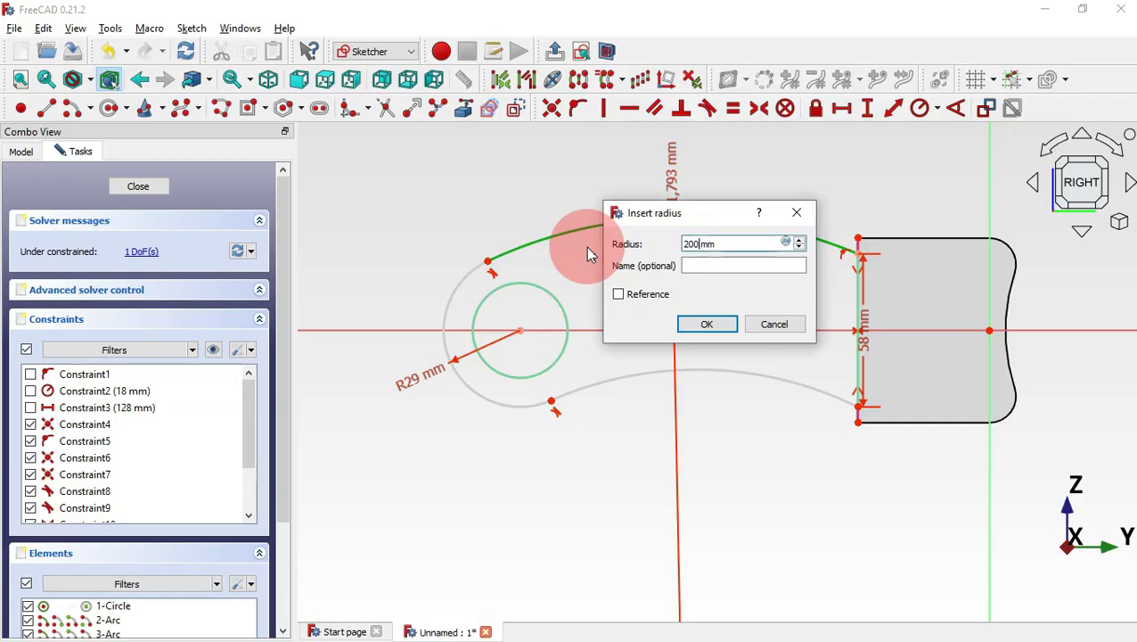
text(00)
key(Return)
Step: Set the lower arc's radius to 600 mm per the PDF drawing and leave the arm profile sketch
click(736, 373)
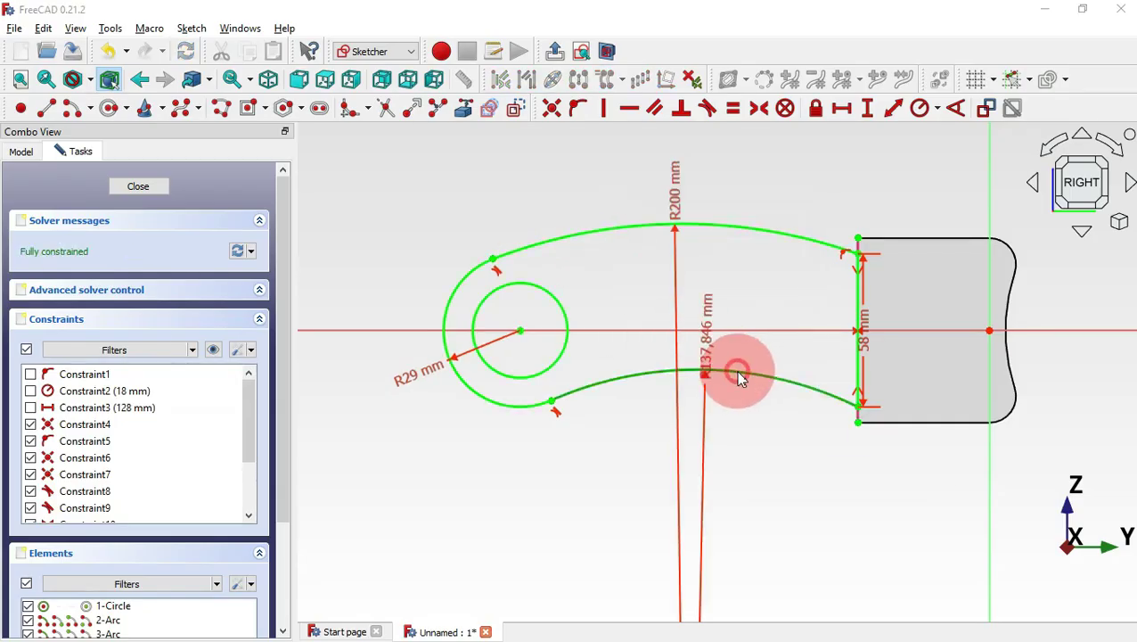
key(alt+Tab)
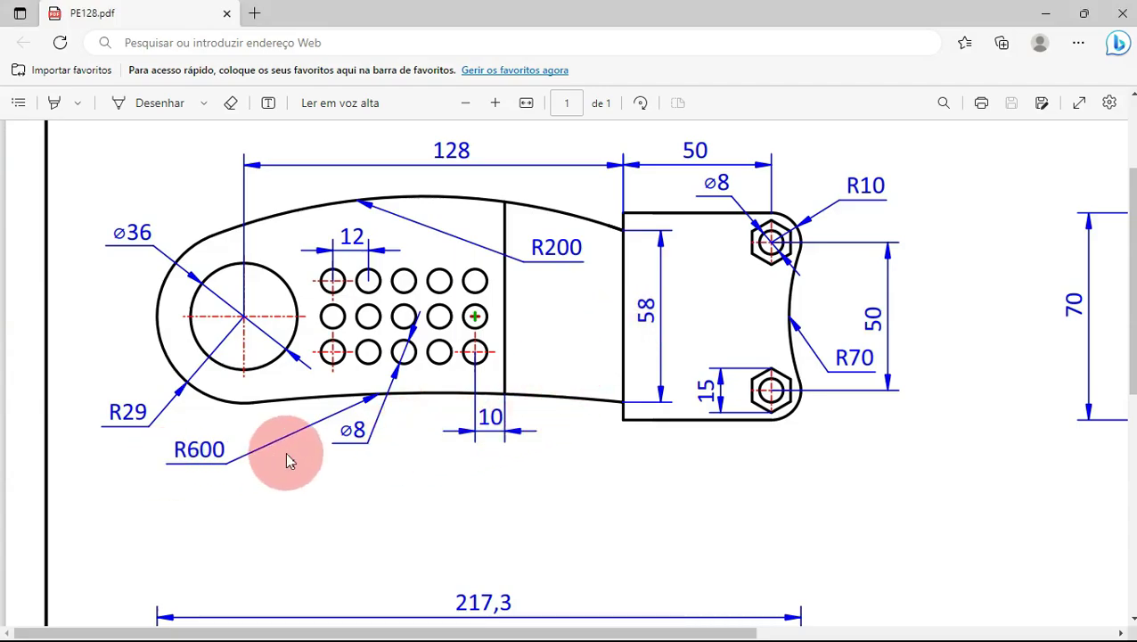
key(alt+Tab)
text(600)
key(Return)
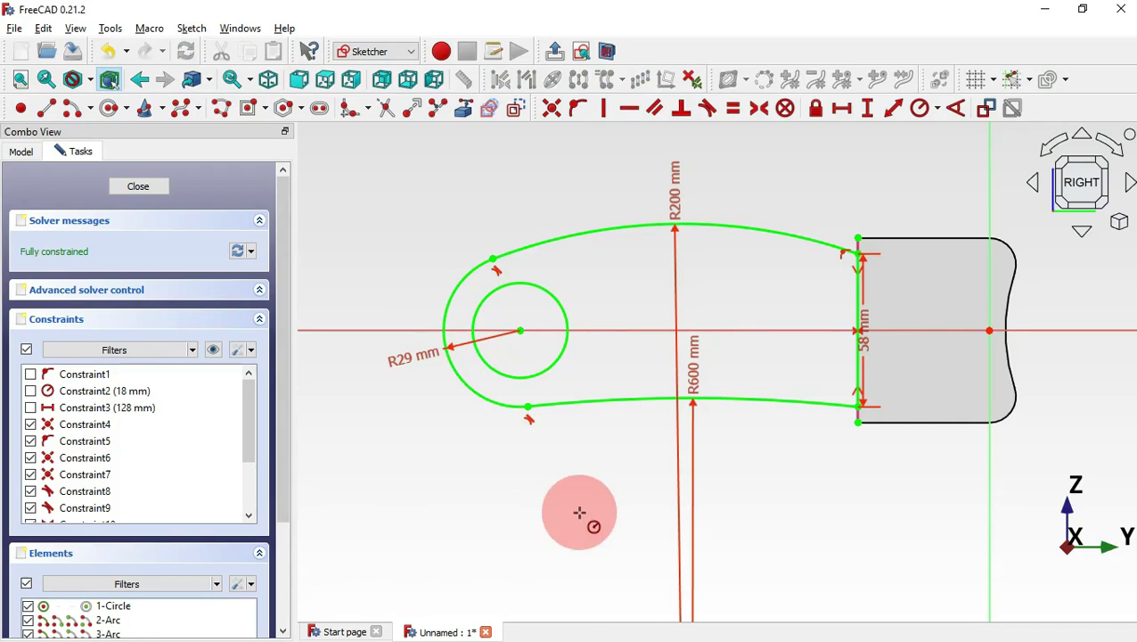
key(Escape)
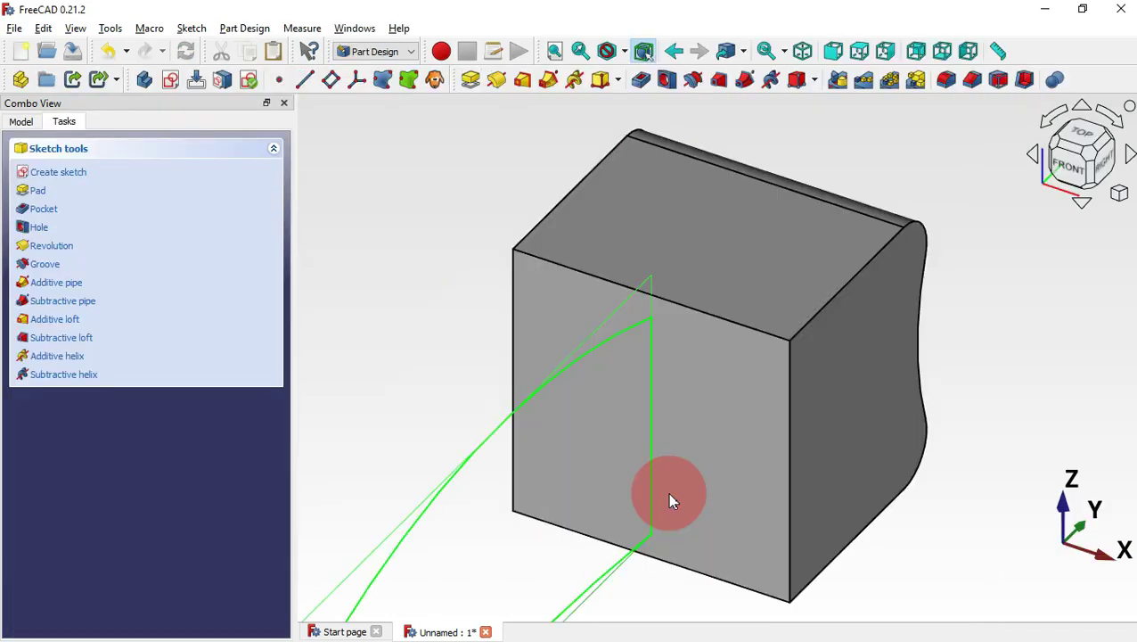
Step: Pad the arm profile symmetrically to its sketch plane with a length of 40 mm, taken from the PDF's top view
click(472, 81)
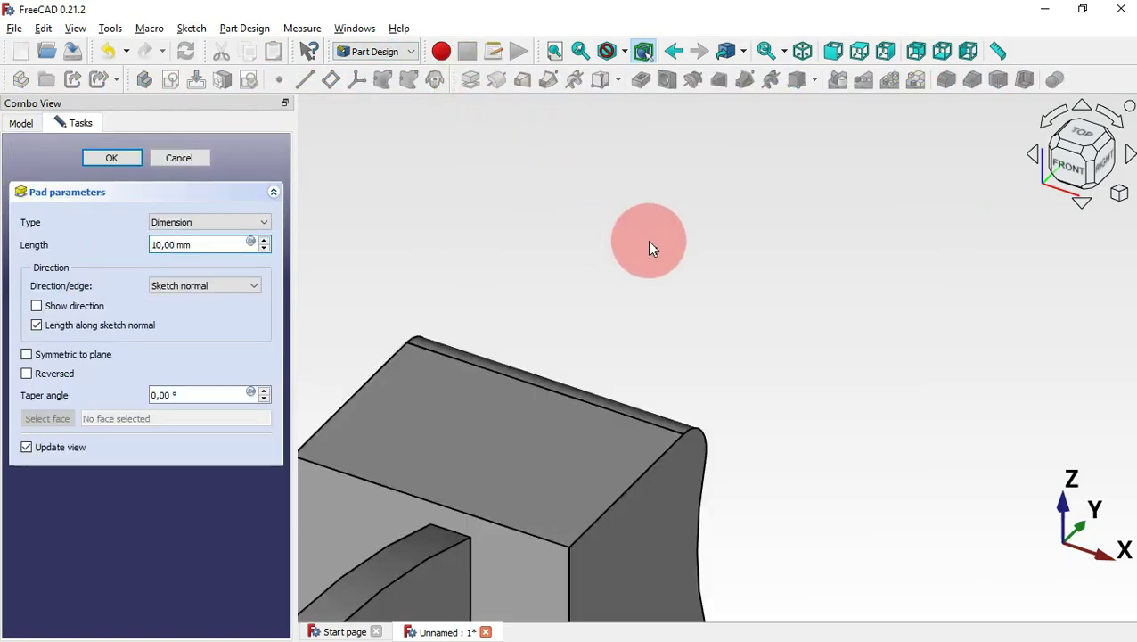
key(v)
key(f)
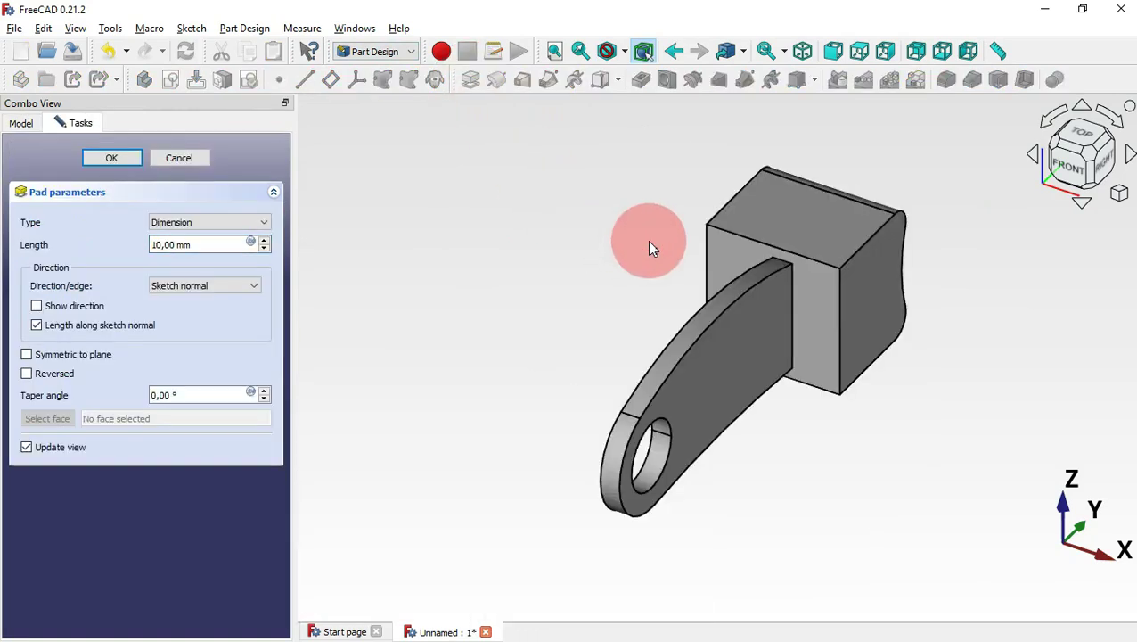
click(66, 358)
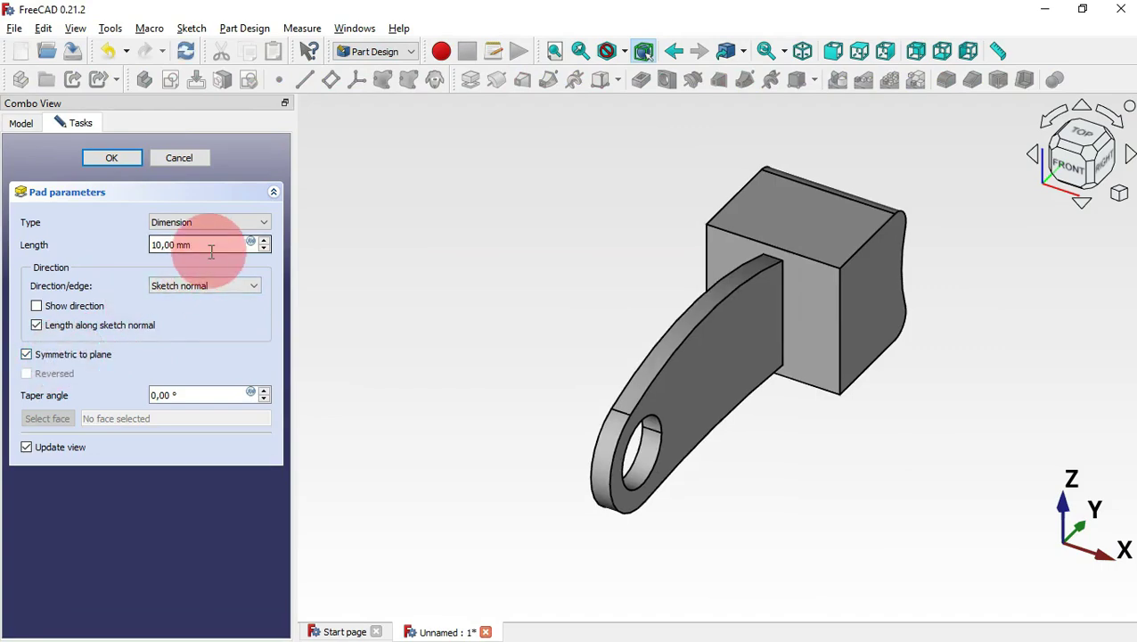
key(alt+Tab)
scroll(629, 380, down, 5)
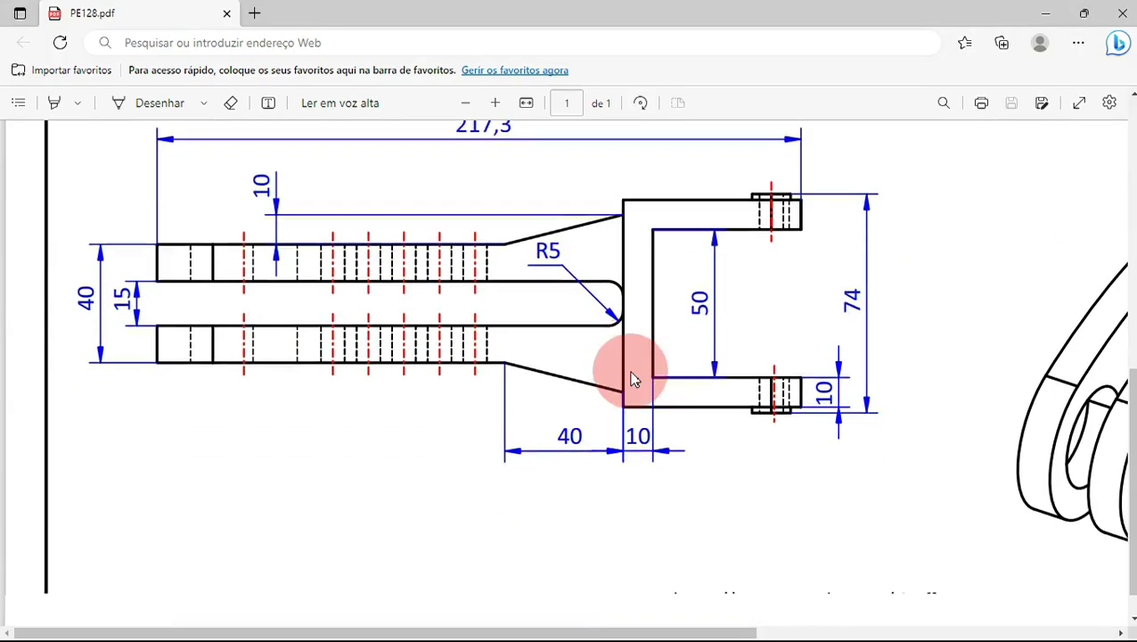
scroll(629, 381, down, 1)
key(alt+Tab)
text(40)
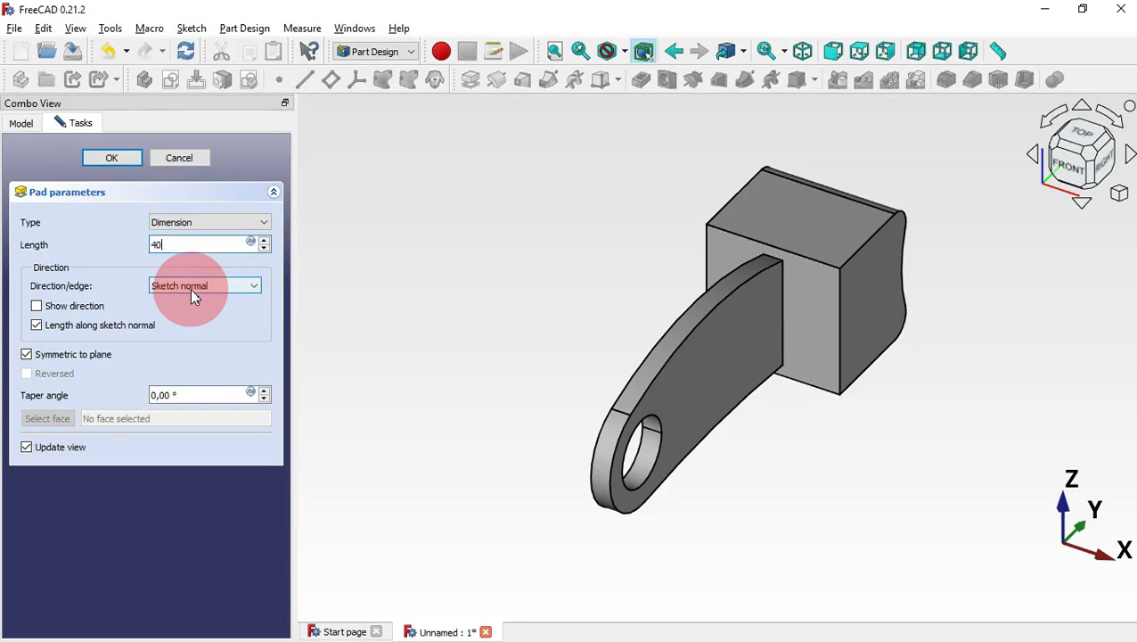
key(Return)
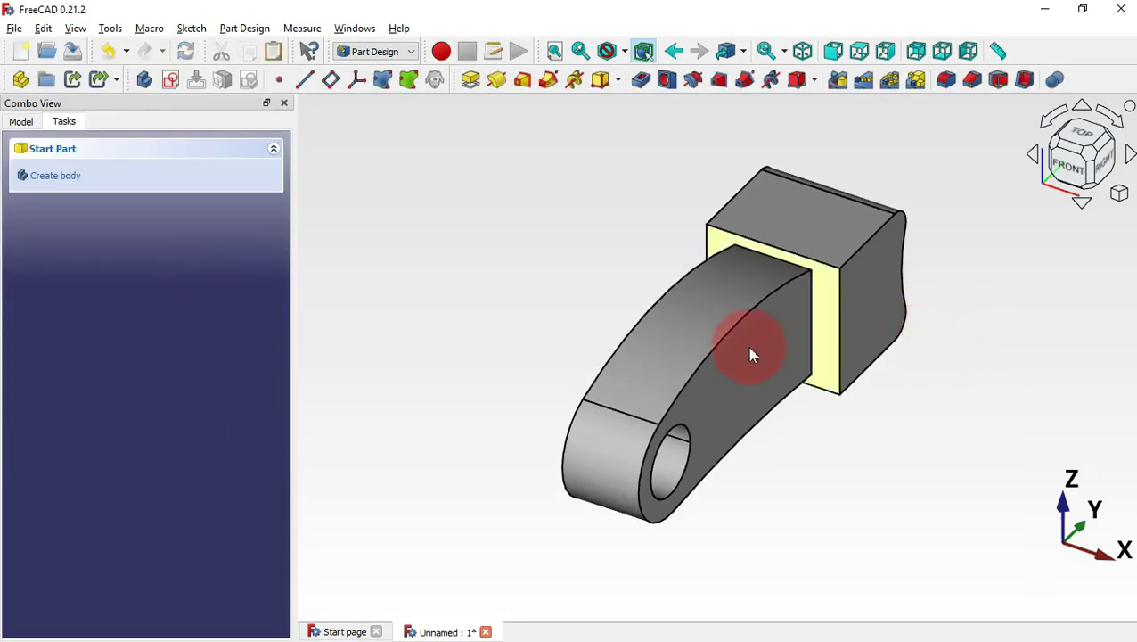
Step: Review the fork's top view in the PDF drawing and start a new sketch on the XY-plane
key(alt+Tab)
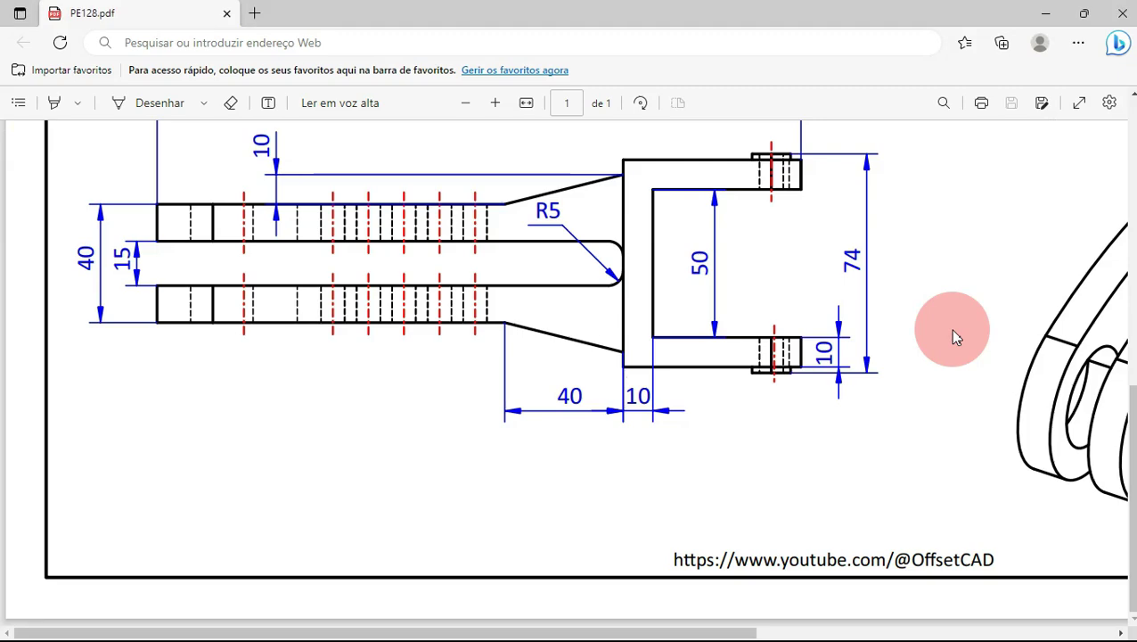
ctrl+scroll(952, 336, down, 1)
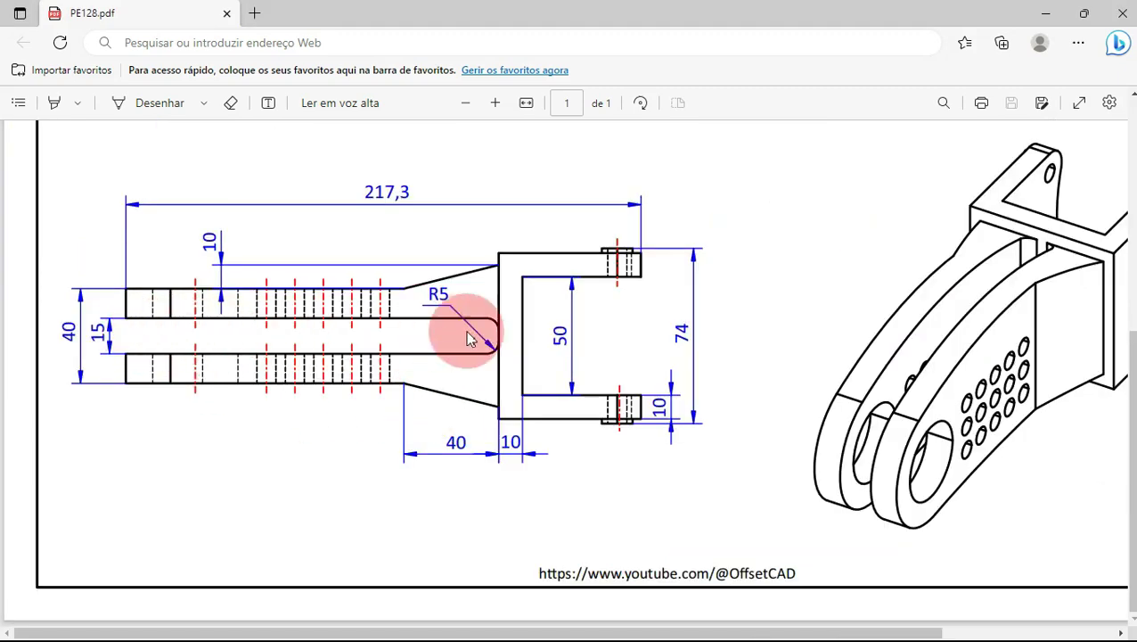
key(alt+Tab)
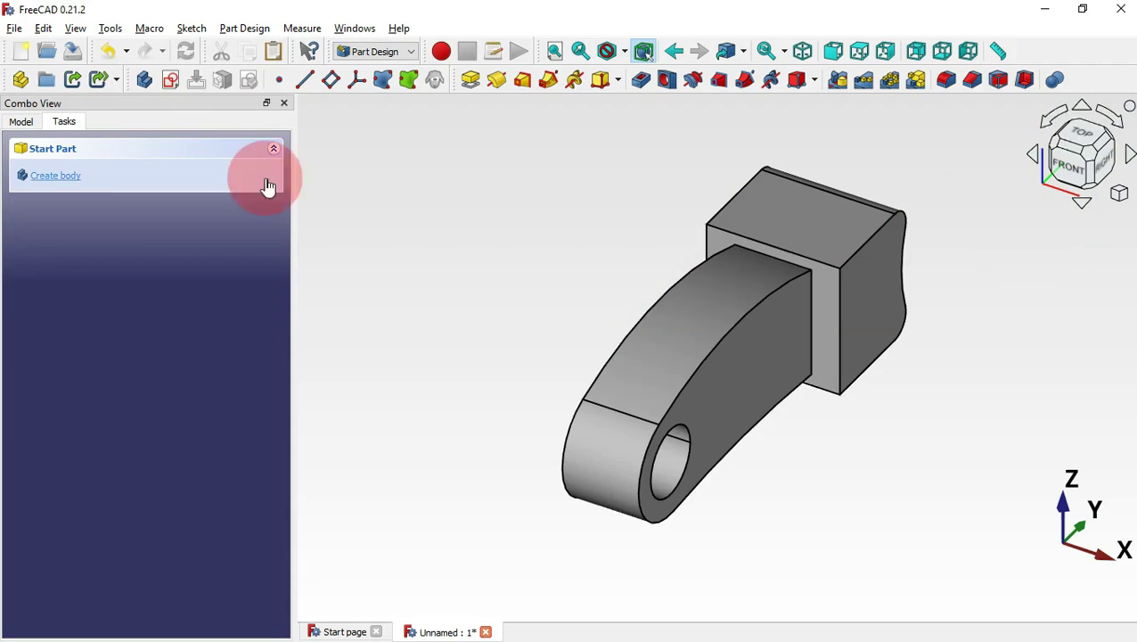
click(164, 84)
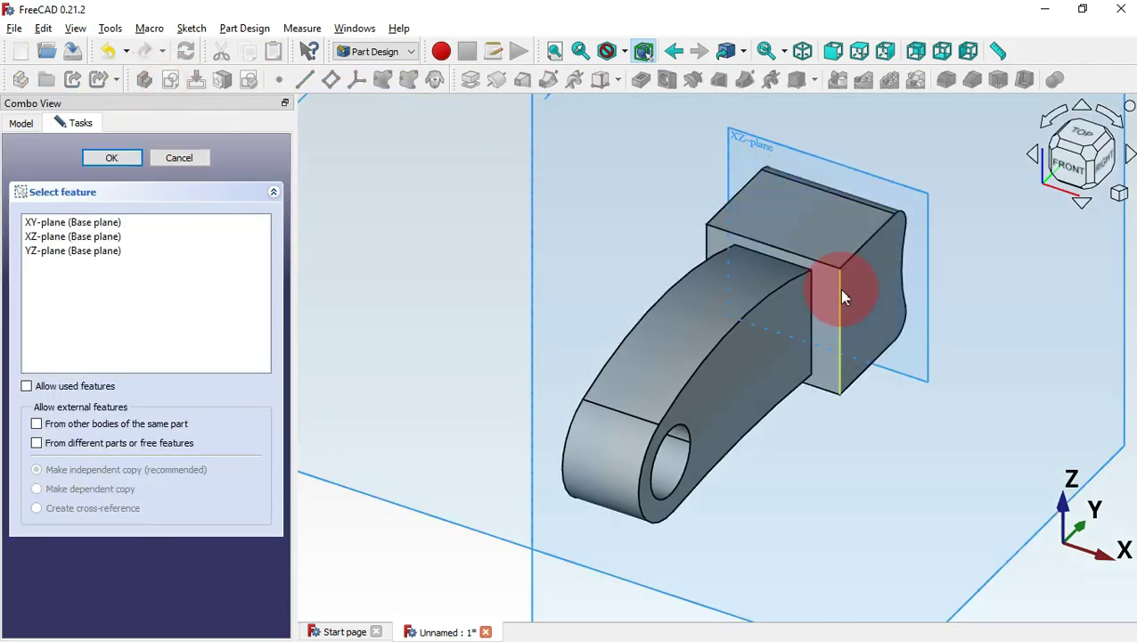
click(123, 225)
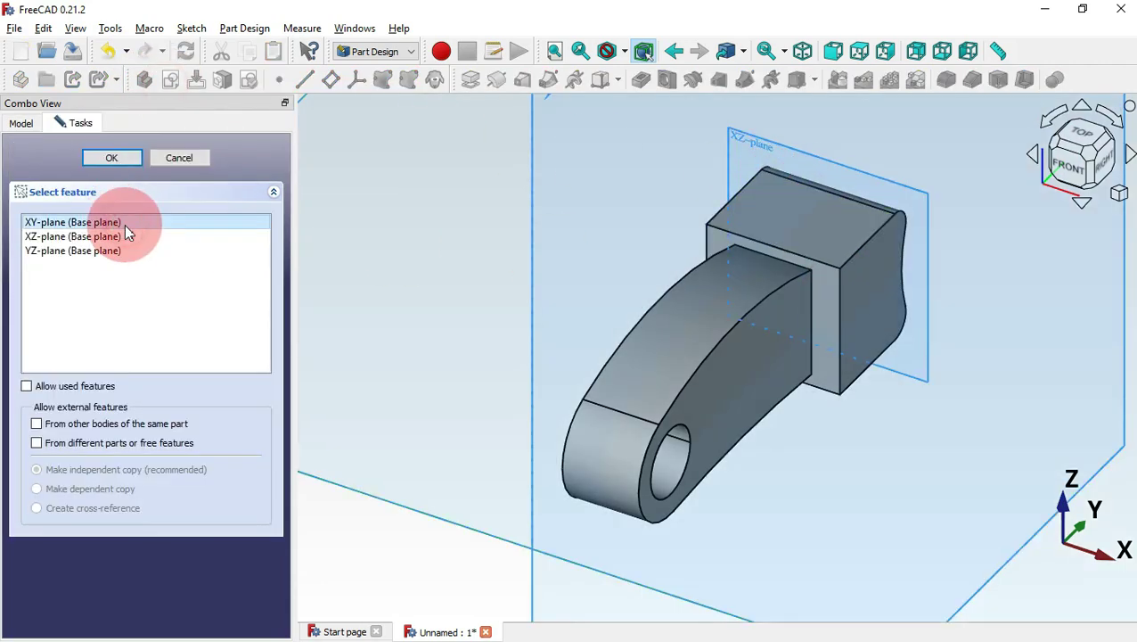
double_click(125, 229)
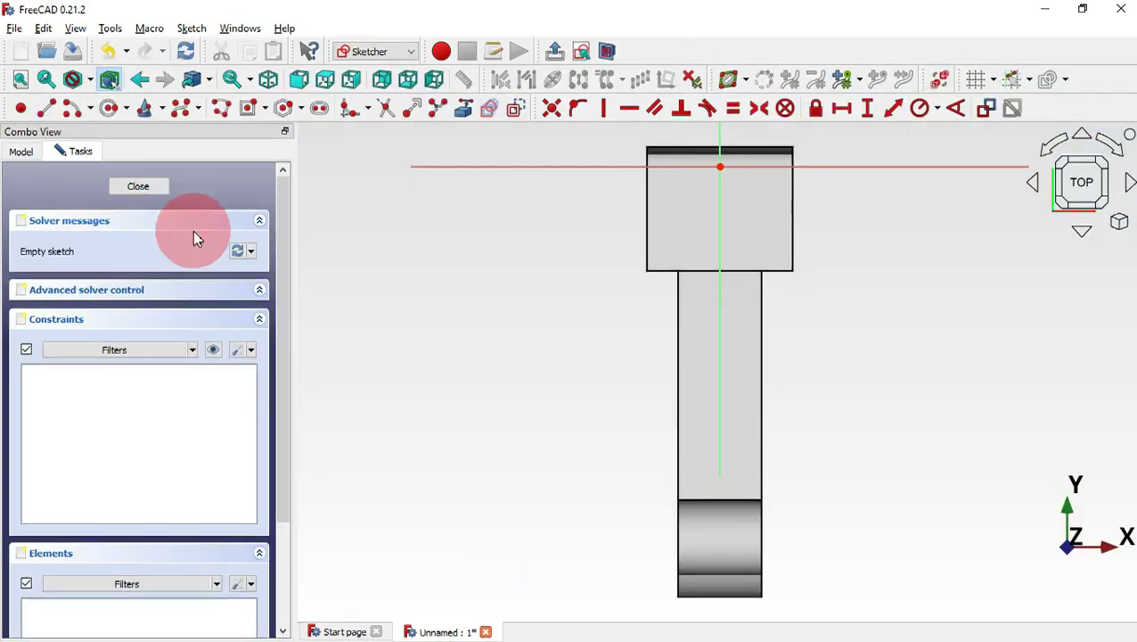
Step: Draw a rectangle centred on the vertical axis, reaching from beyond the block's rounded end to just short of the arm
scroll(731, 356, up, 3)
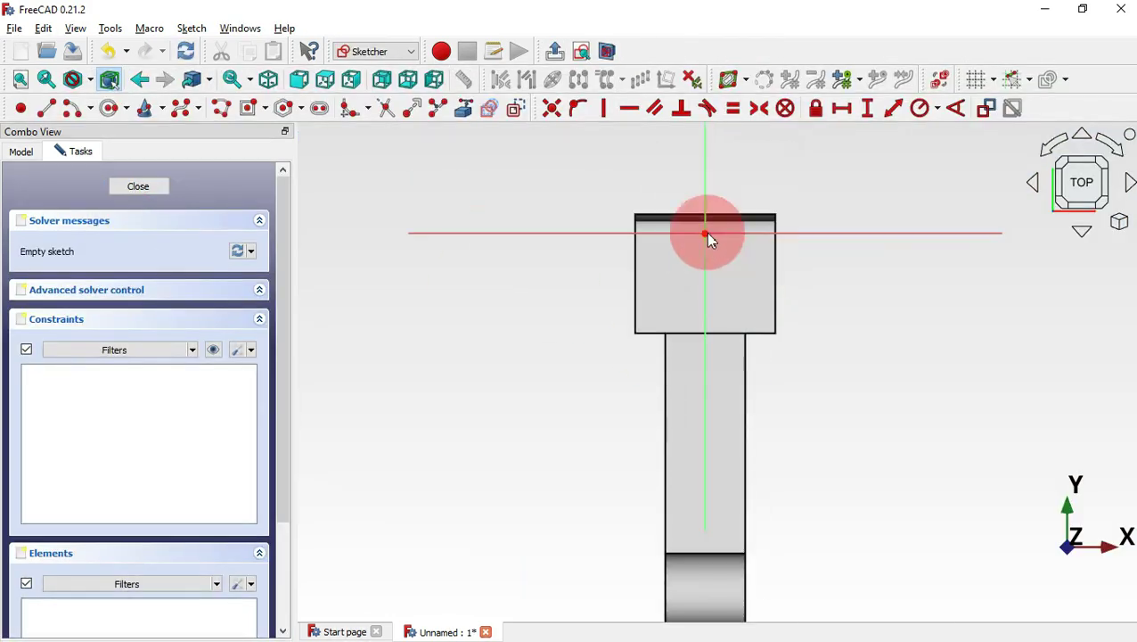
click(248, 109)
scroll(847, 339, down, 2)
scroll(807, 185, up, 2)
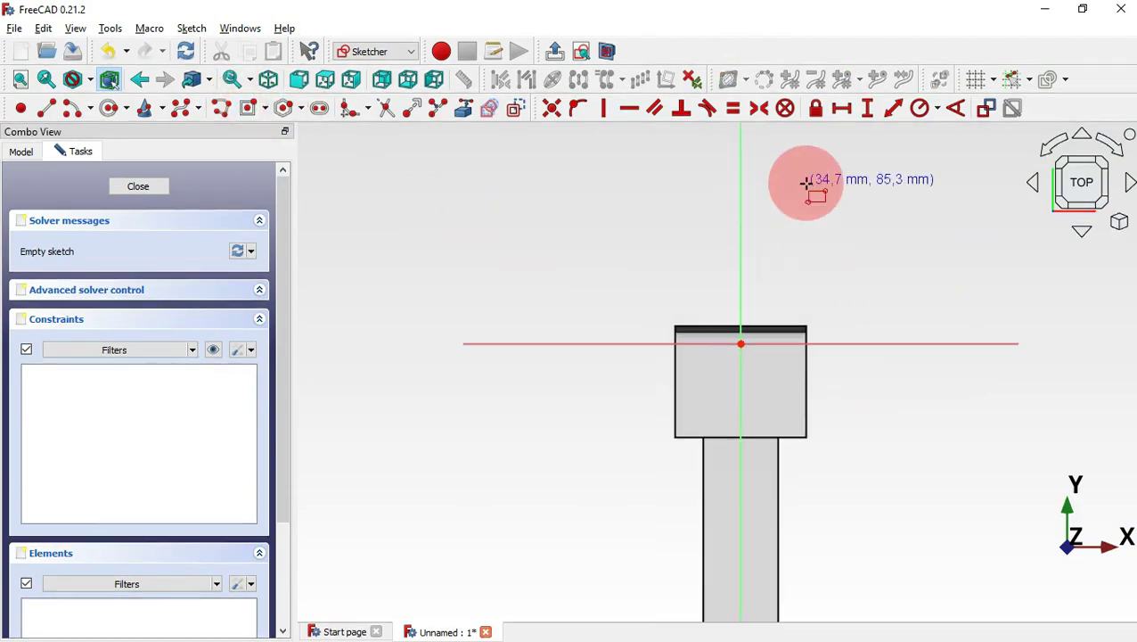
click(739, 157)
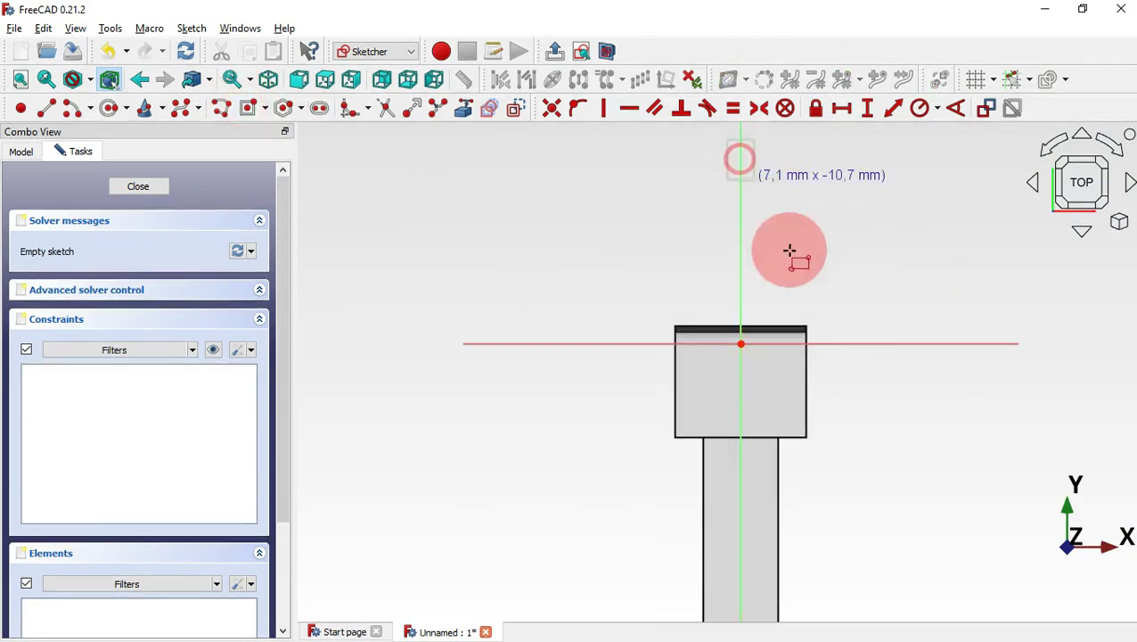
click(776, 416)
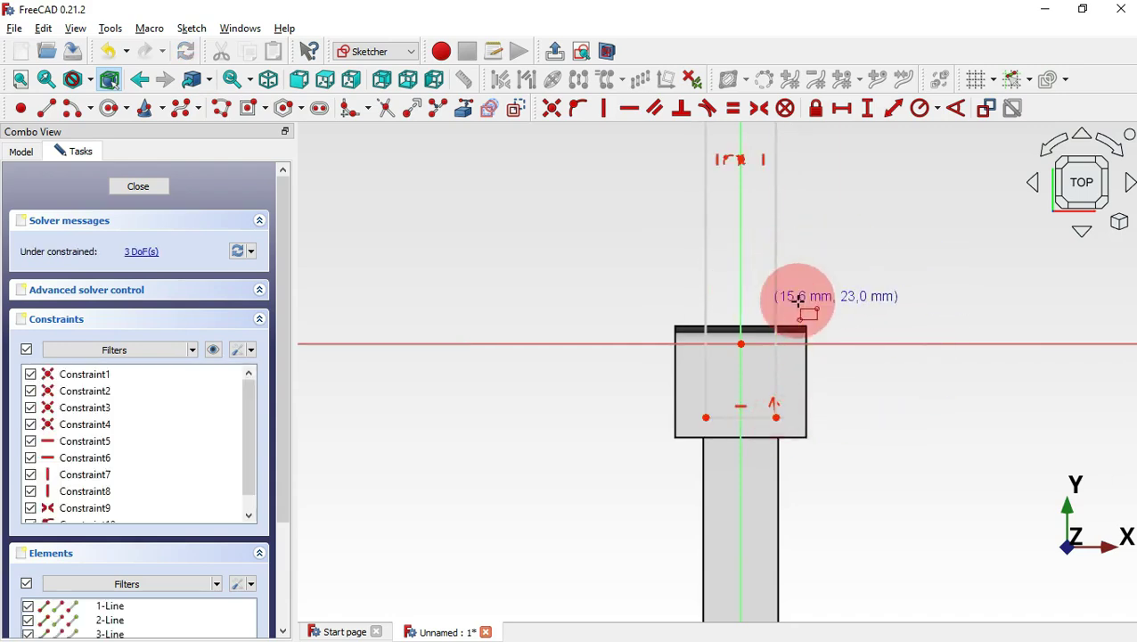
scroll(816, 314, up, 1)
scroll(817, 314, up, 1)
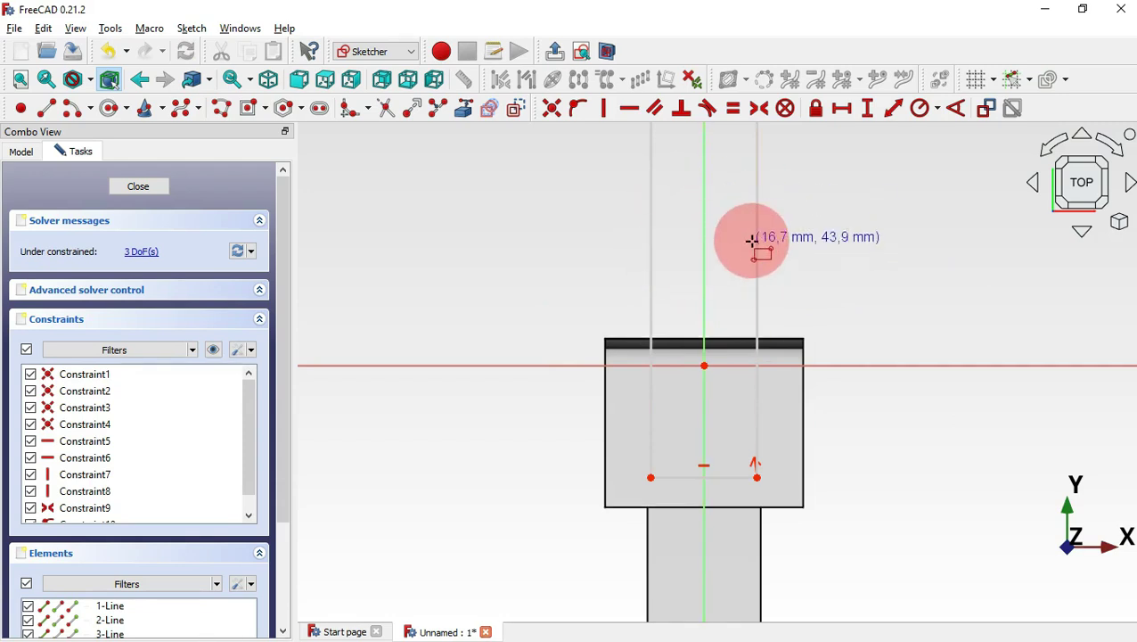
Step: Bring the mounting block's long side edge on the positive X side into the sketch as external geometry
click(463, 111)
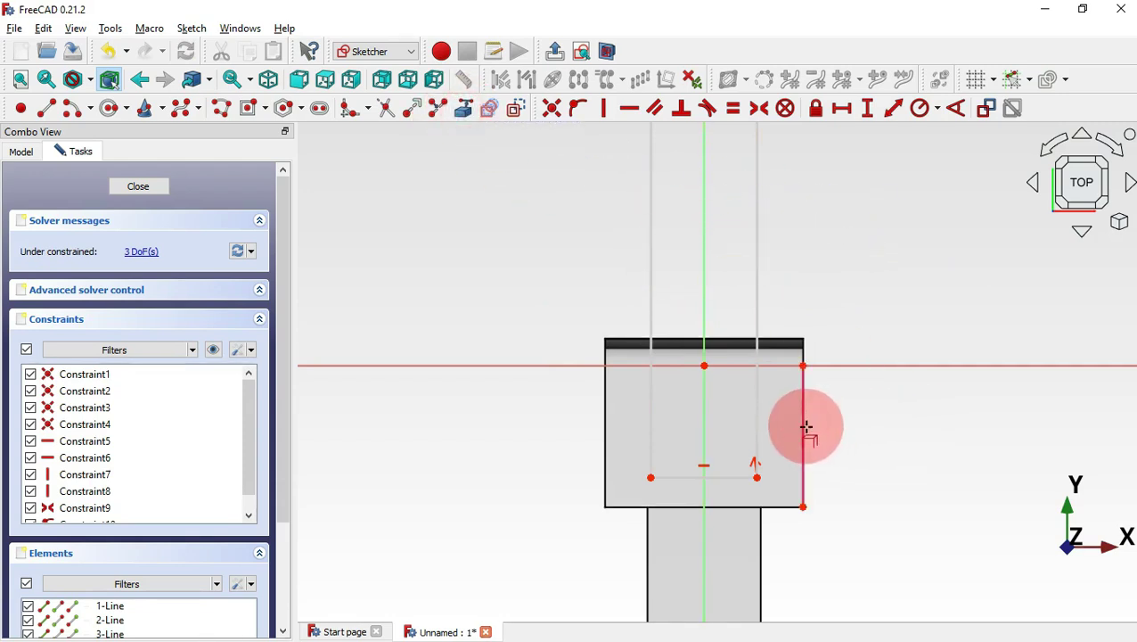
click(799, 505)
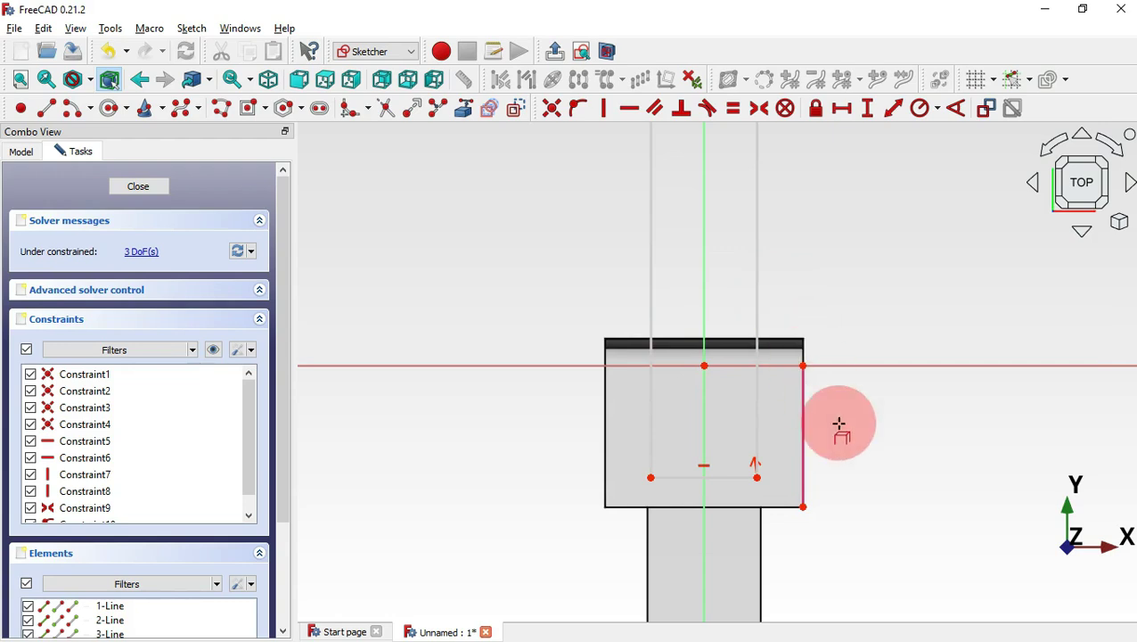
scroll(838, 426, up, 1)
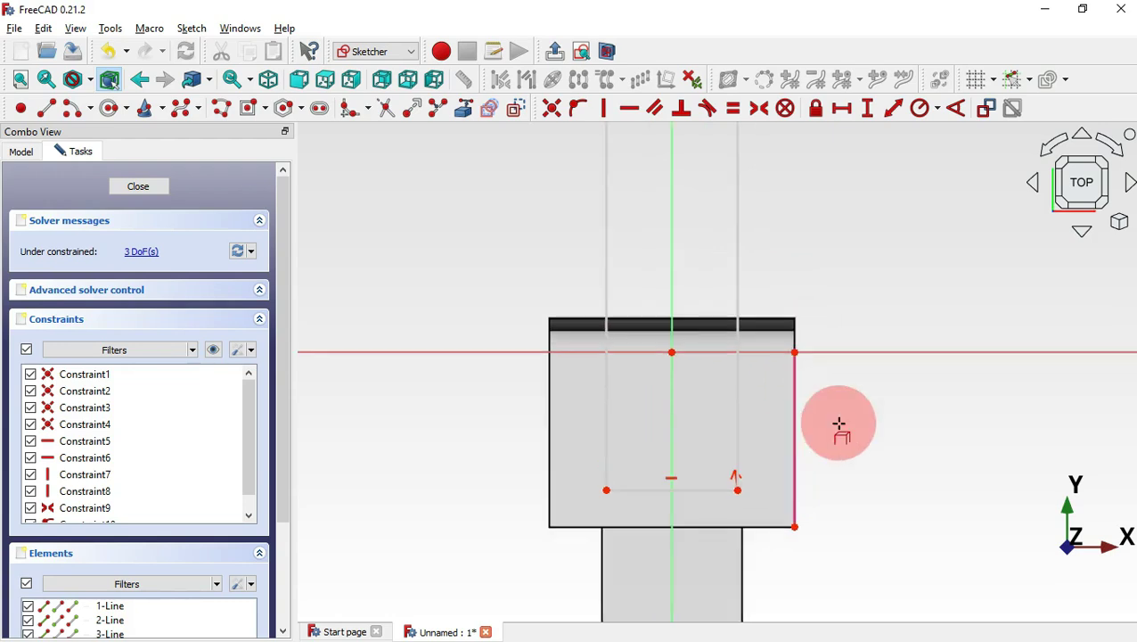
Step: Constrain the vertical distance between the rectangle's lower corner and the block's lower corner to 10 mm, taken from the PDF drawing
click(868, 109)
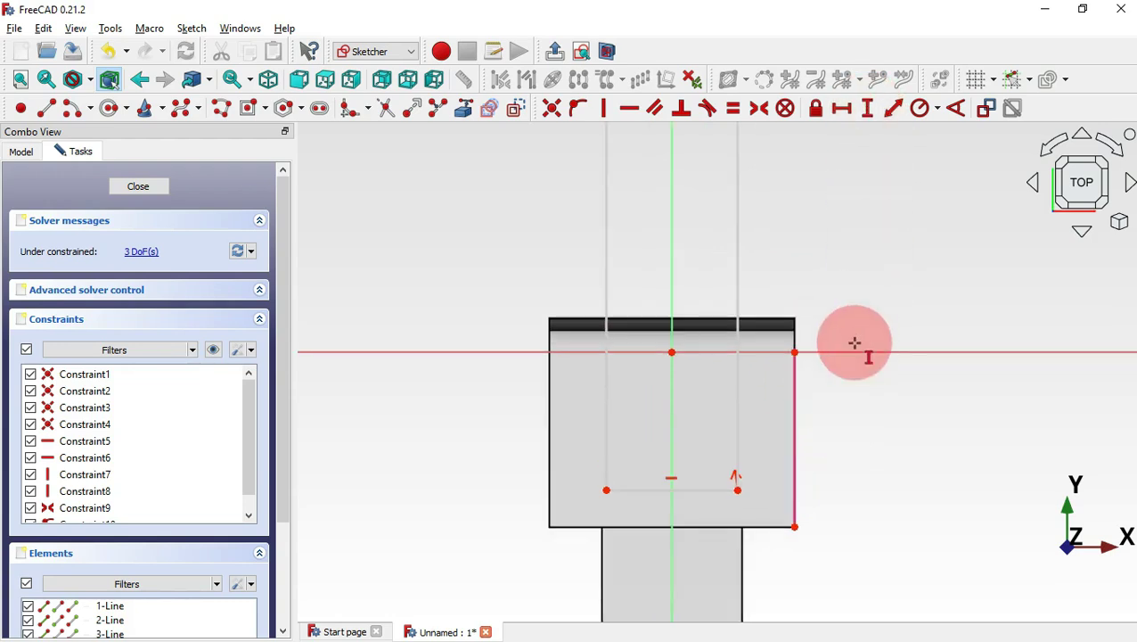
click(793, 526)
click(738, 490)
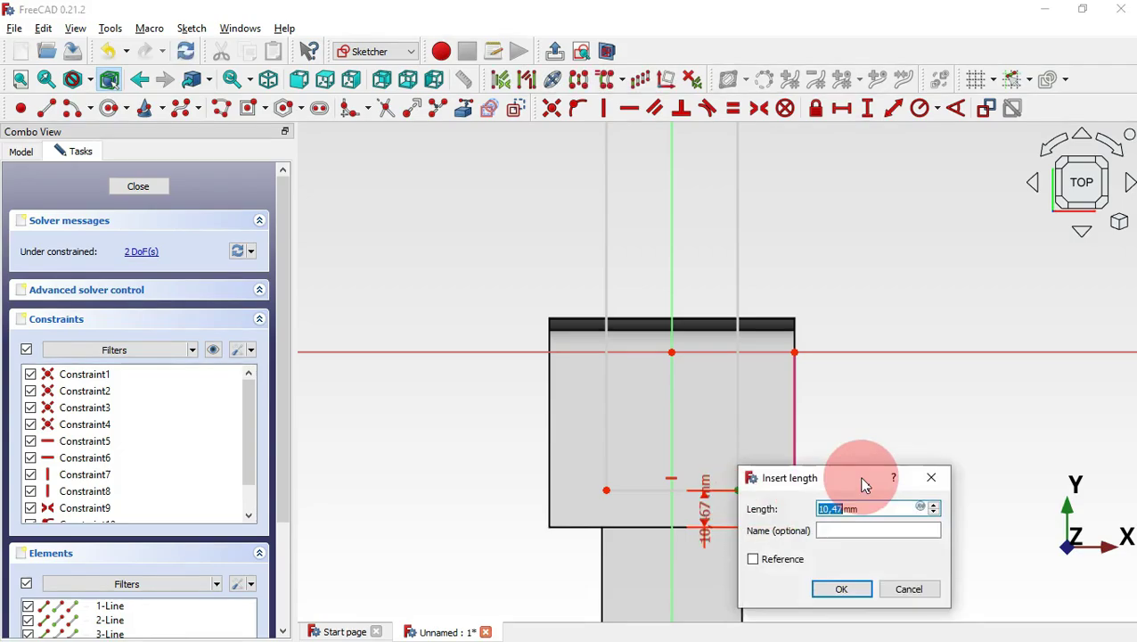
key(alt+Tab)
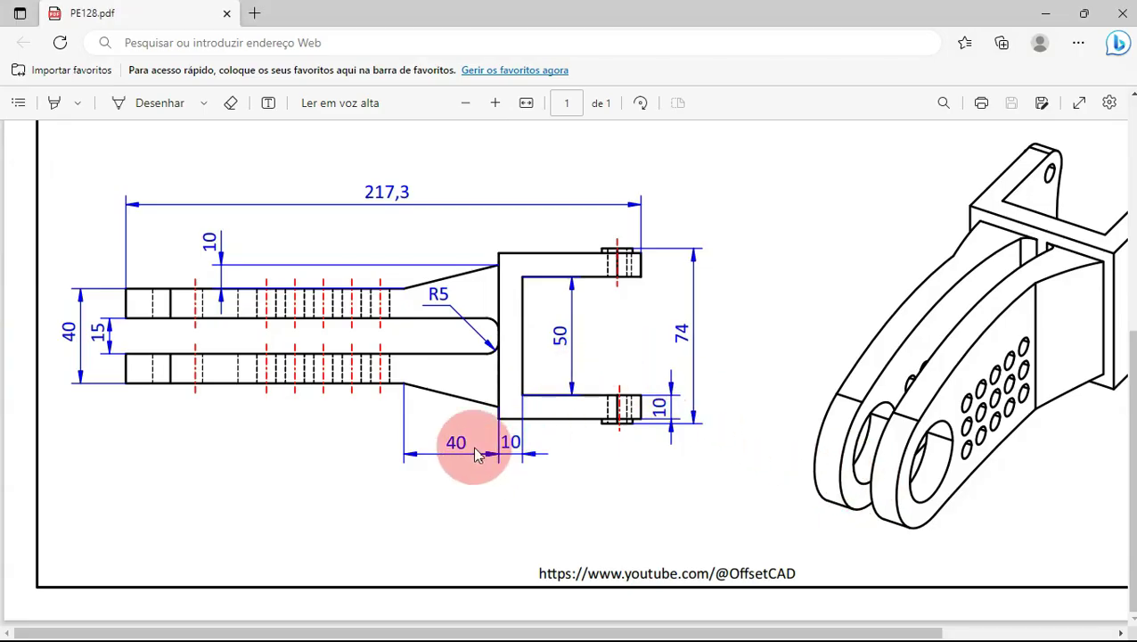
key(alt+Tab)
text(1)
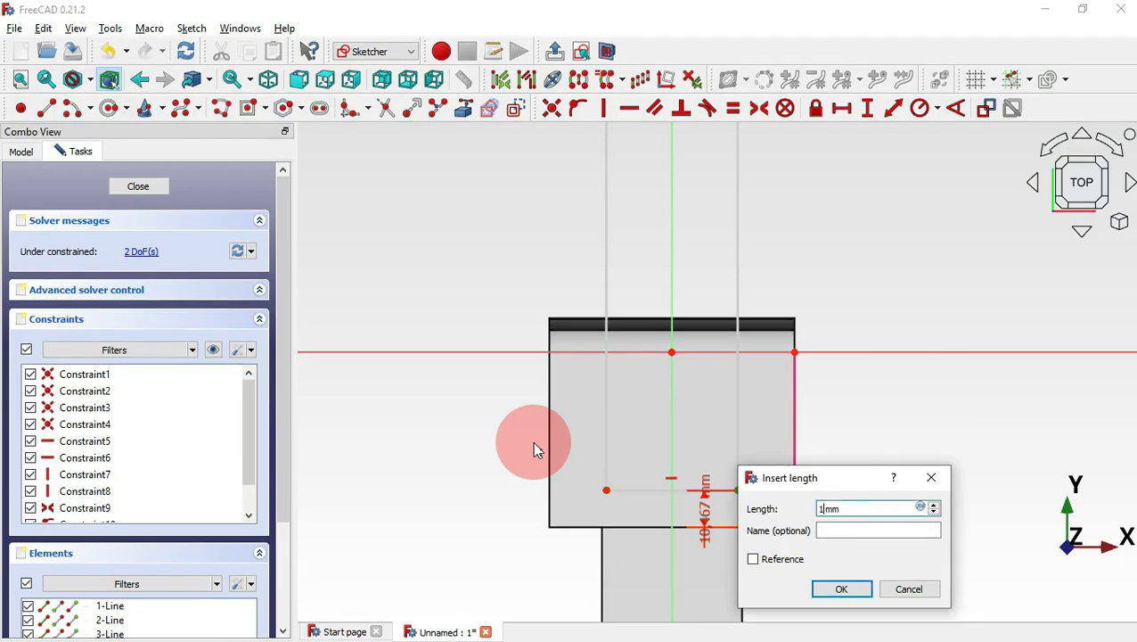
text(0)
key(Return)
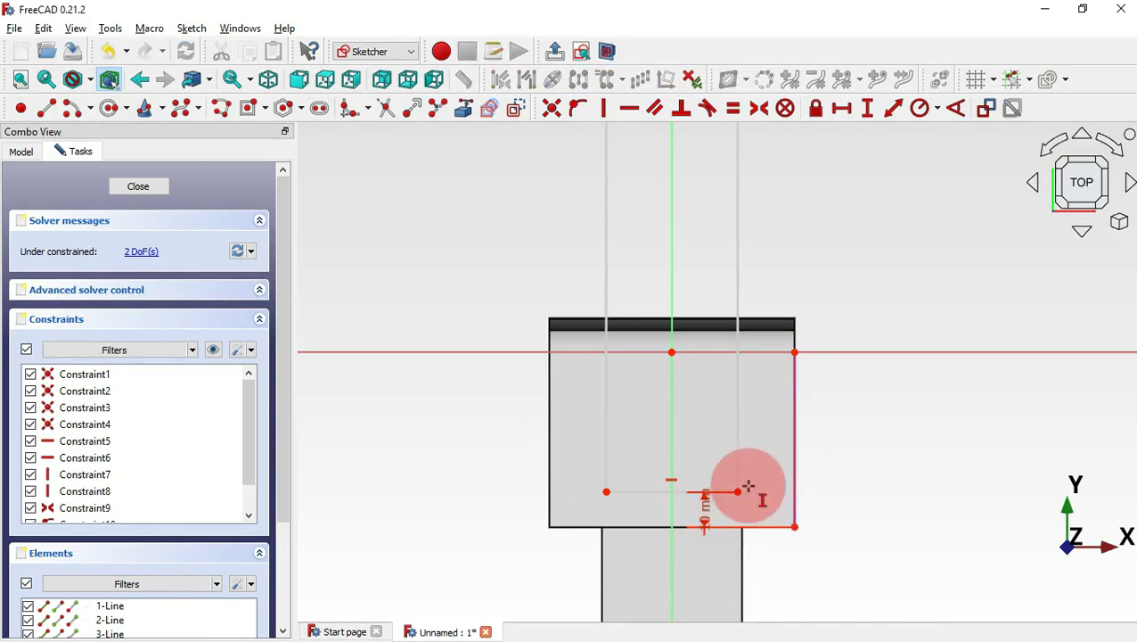
Step: Check the PDF's top view and constrain the horizontal distance between the rectangle's corner and the block's corner to 10 mm
click(839, 119)
click(739, 491)
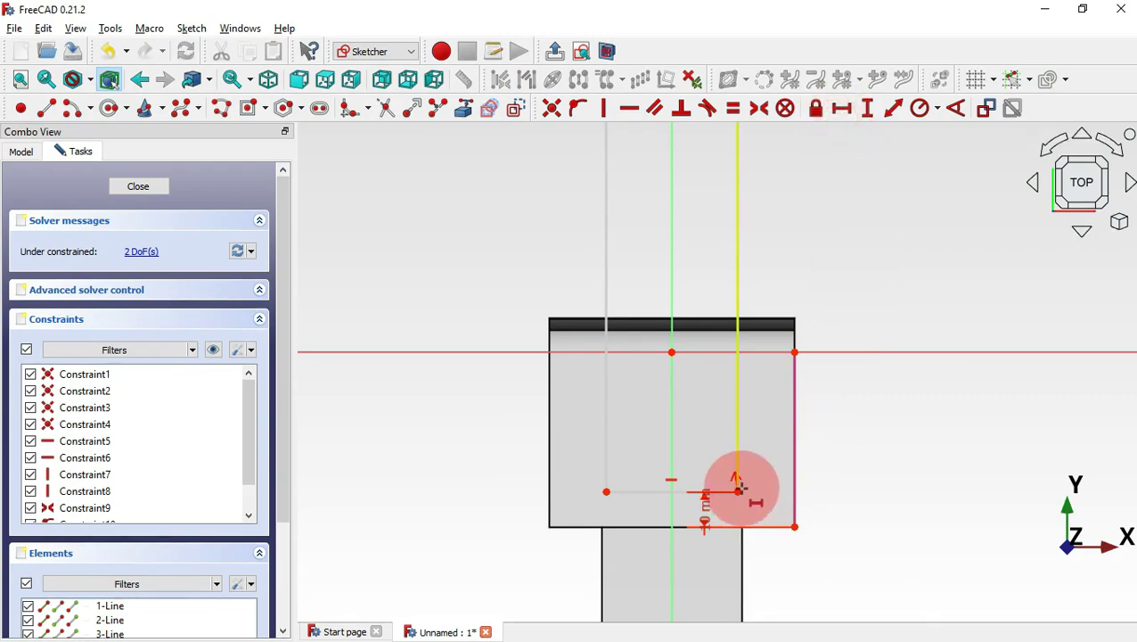
click(794, 526)
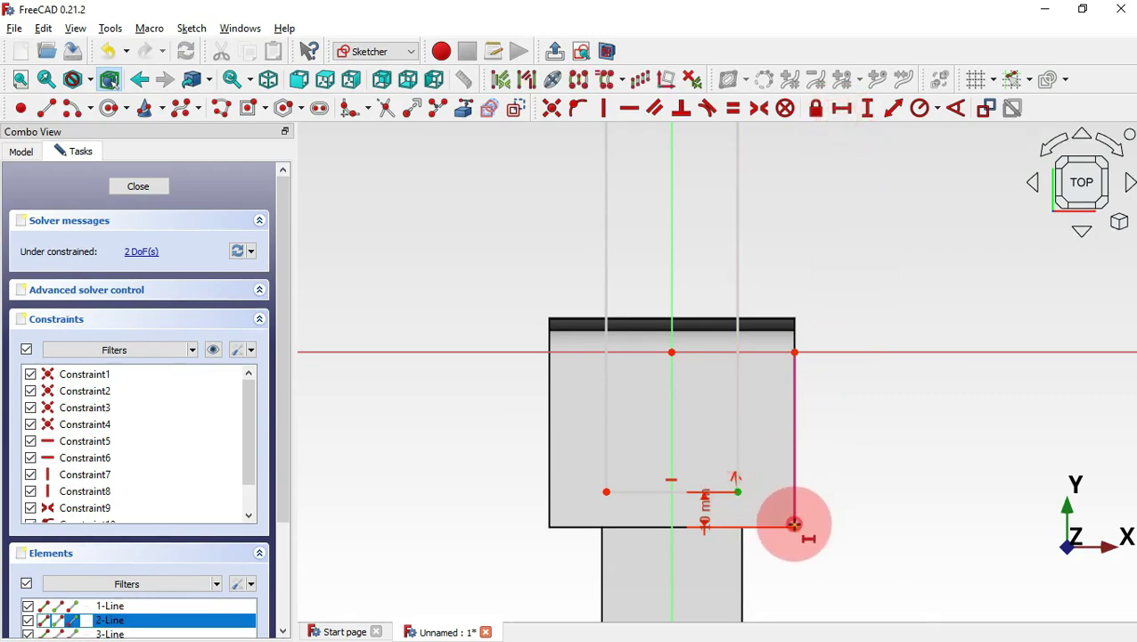
key(alt+Tab)
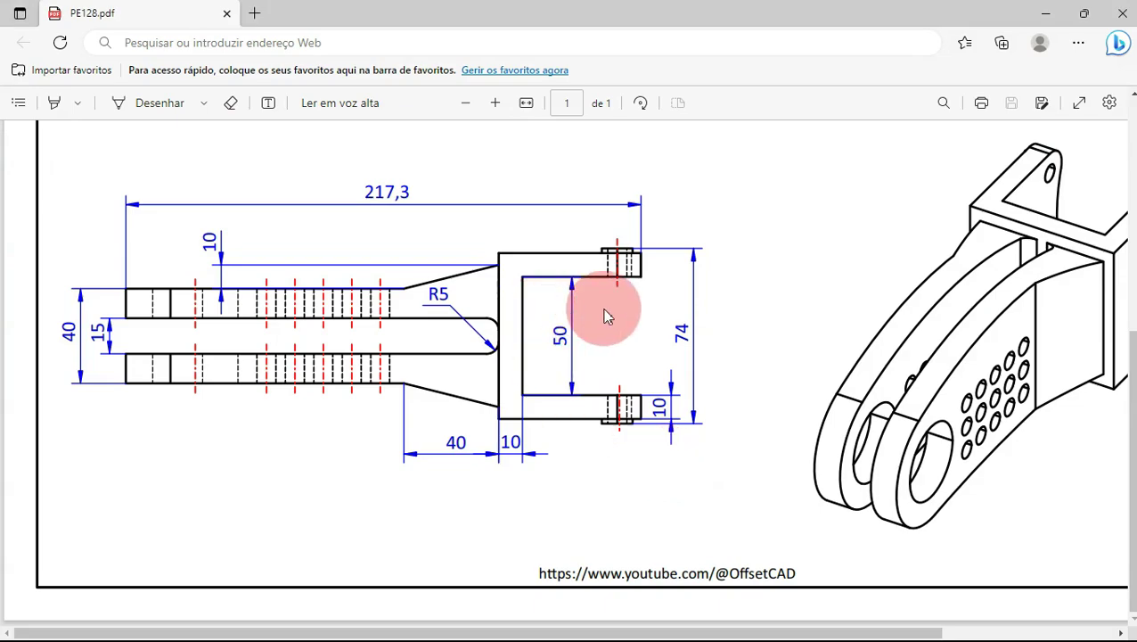
scroll(605, 313, up, 3)
scroll(604, 312, down, 3)
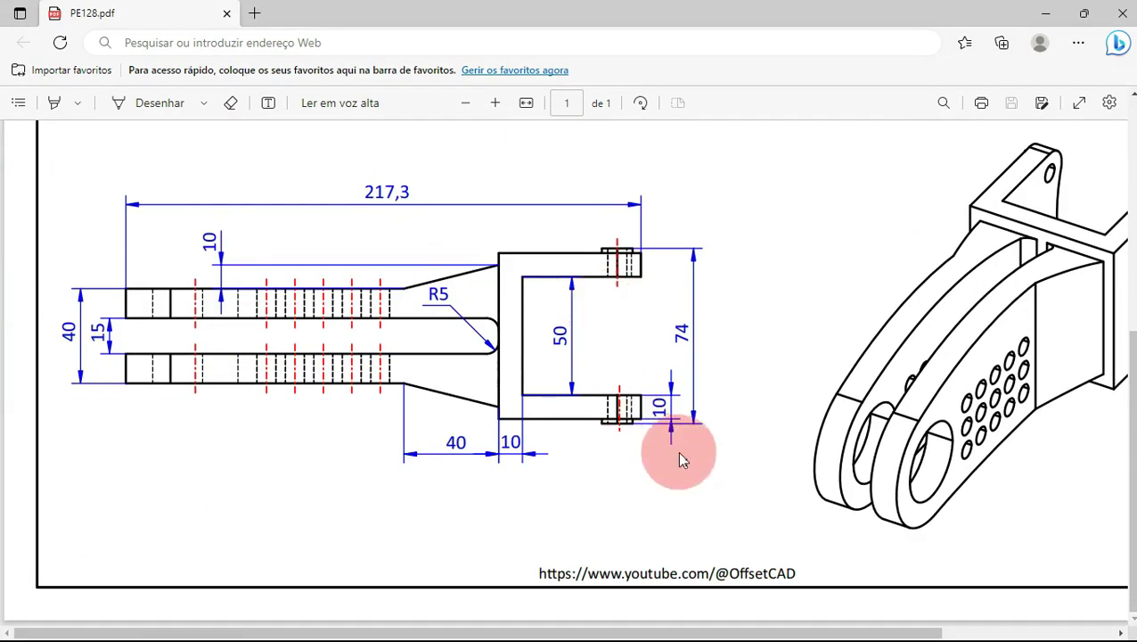
key(alt+Tab)
key(Return)
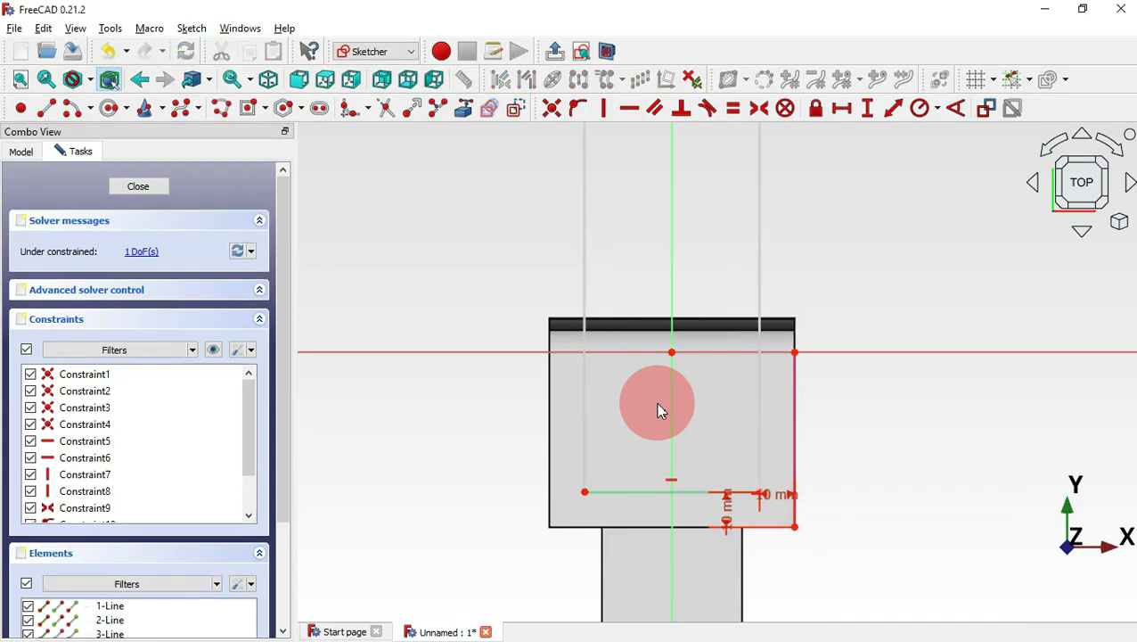
Step: Check the arm's slot in the PDF and draw a rounded rectangle about 24 mm wide along the arm, extending past its free end
scroll(692, 303, down, 1)
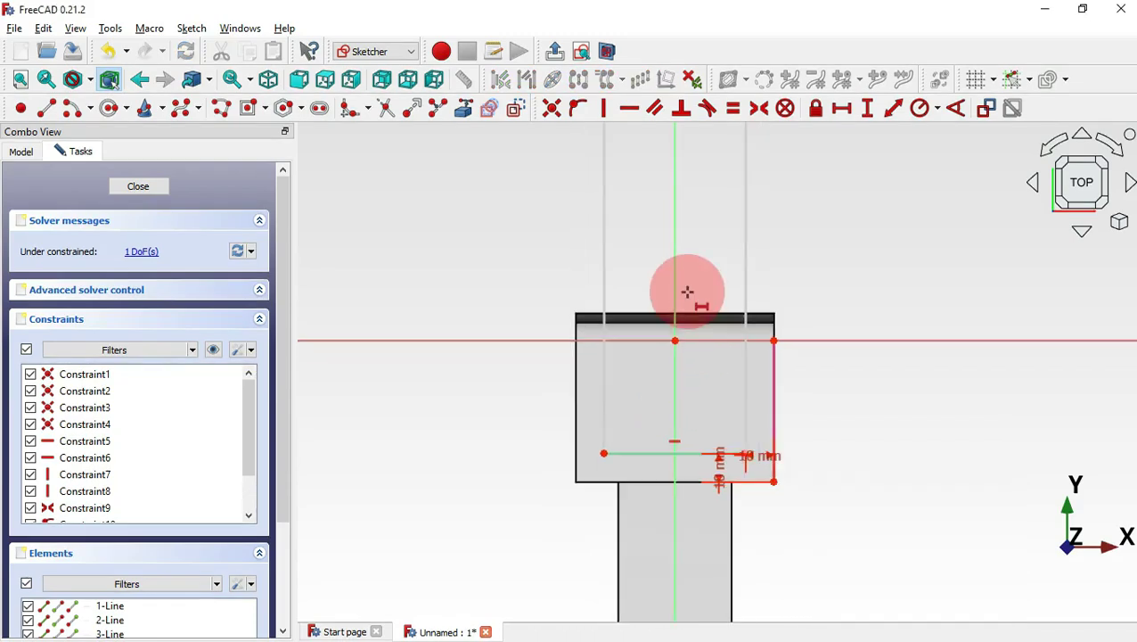
scroll(687, 292, down, 5)
key(alt+Tab)
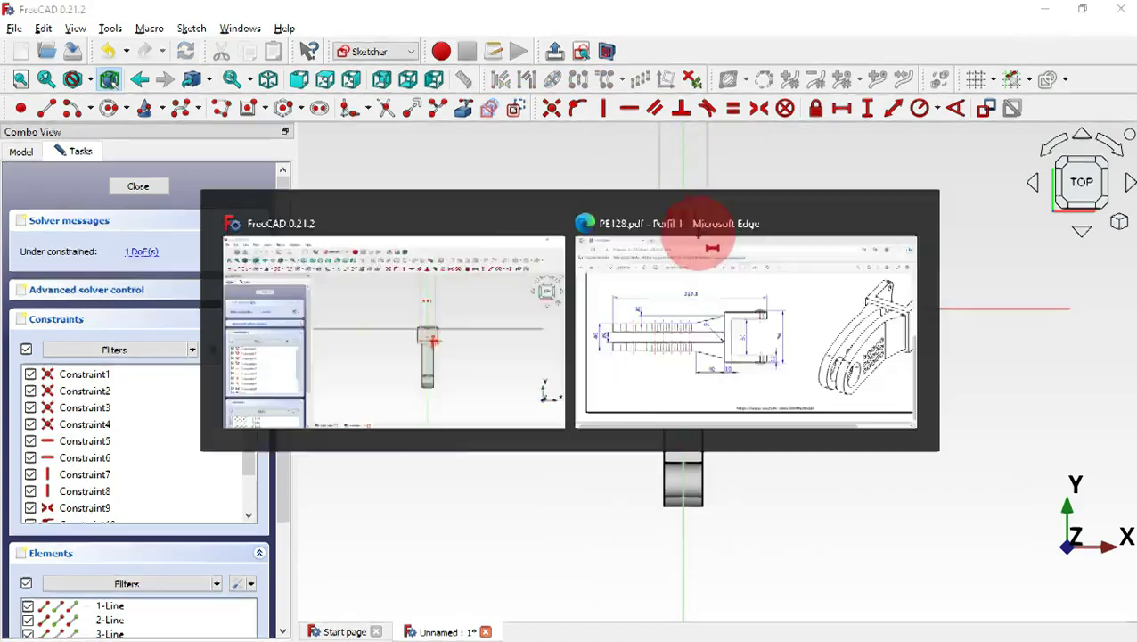
click(698, 235)
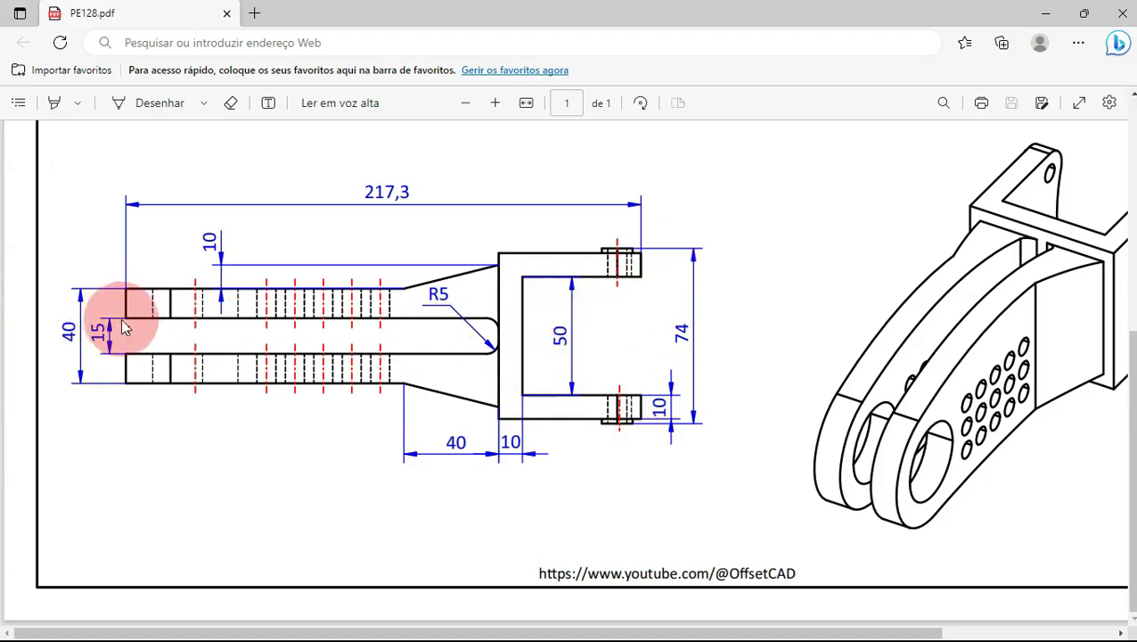
key(alt+Tab)
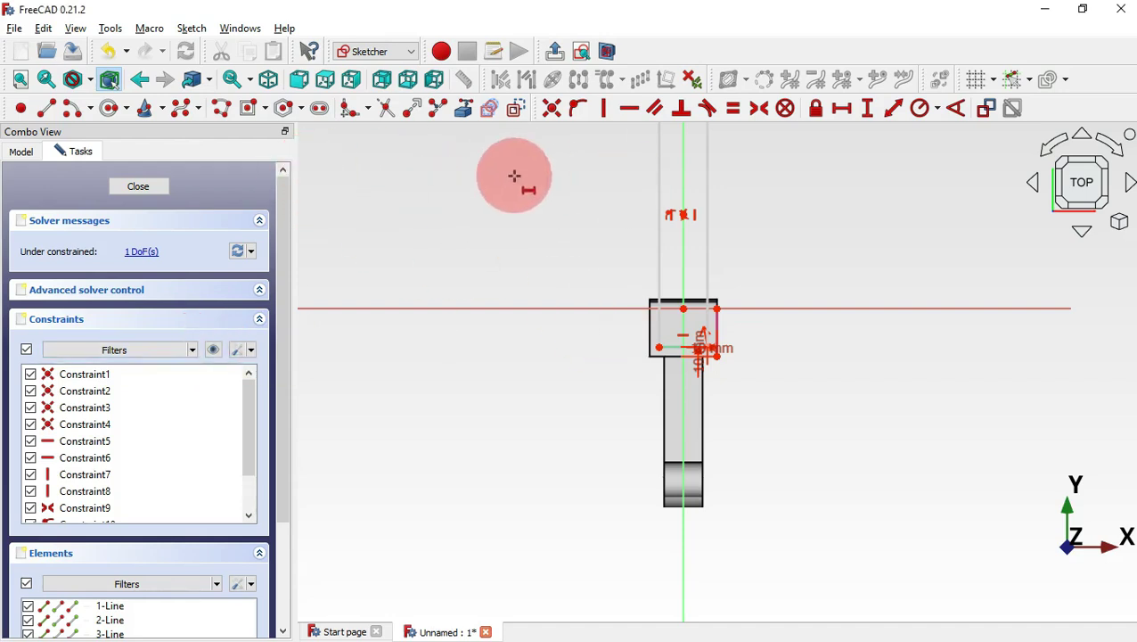
click(265, 108)
click(335, 170)
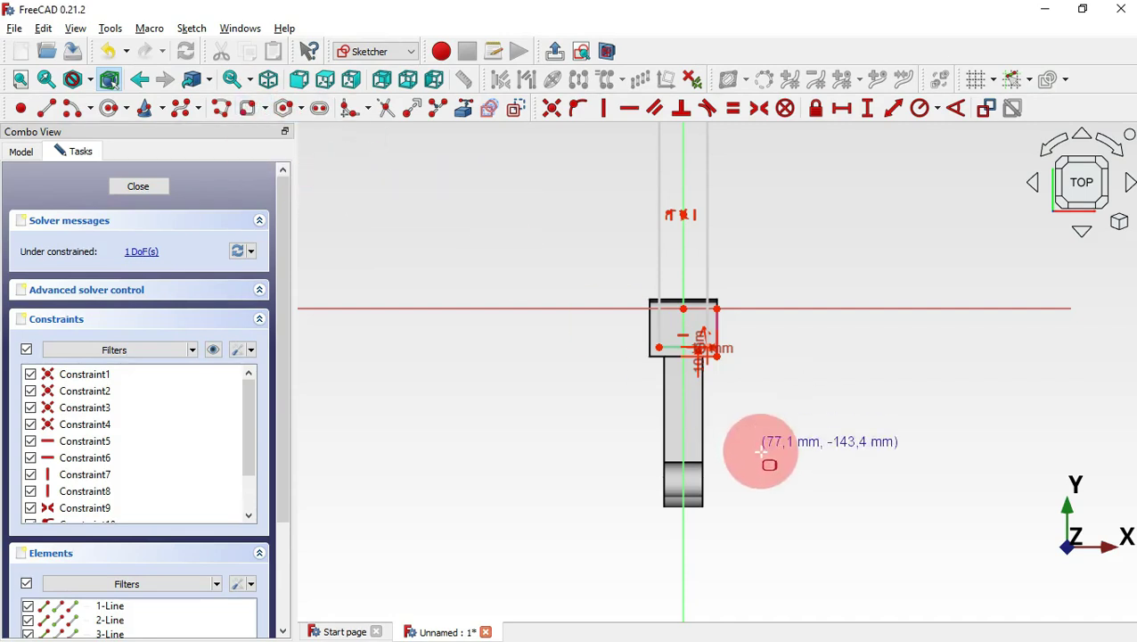
scroll(704, 472, up, 5)
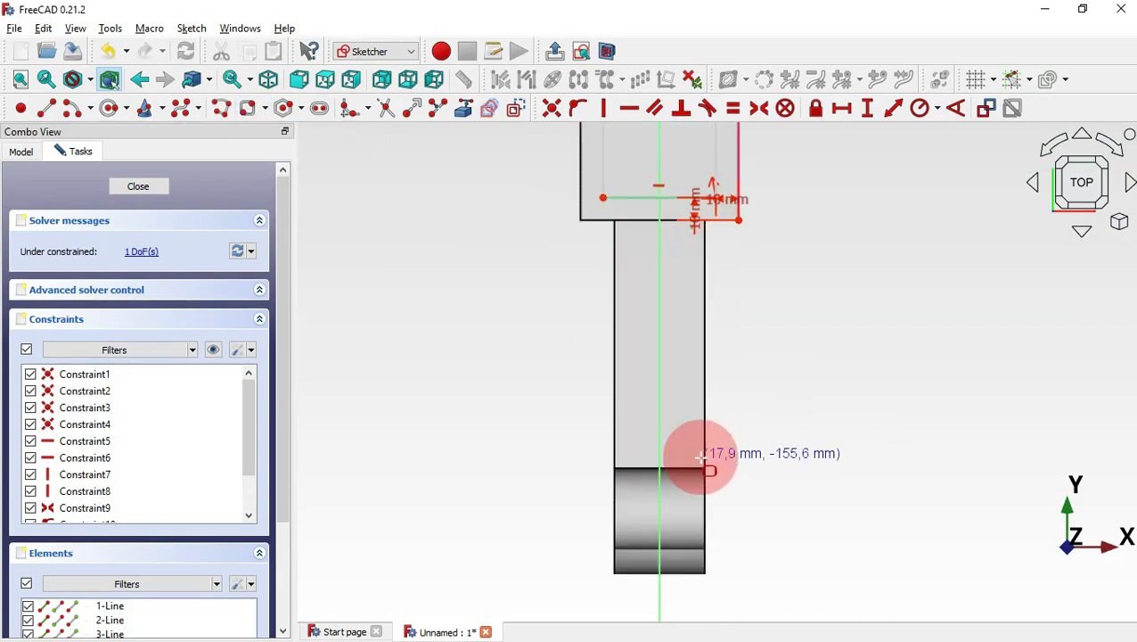
click(630, 294)
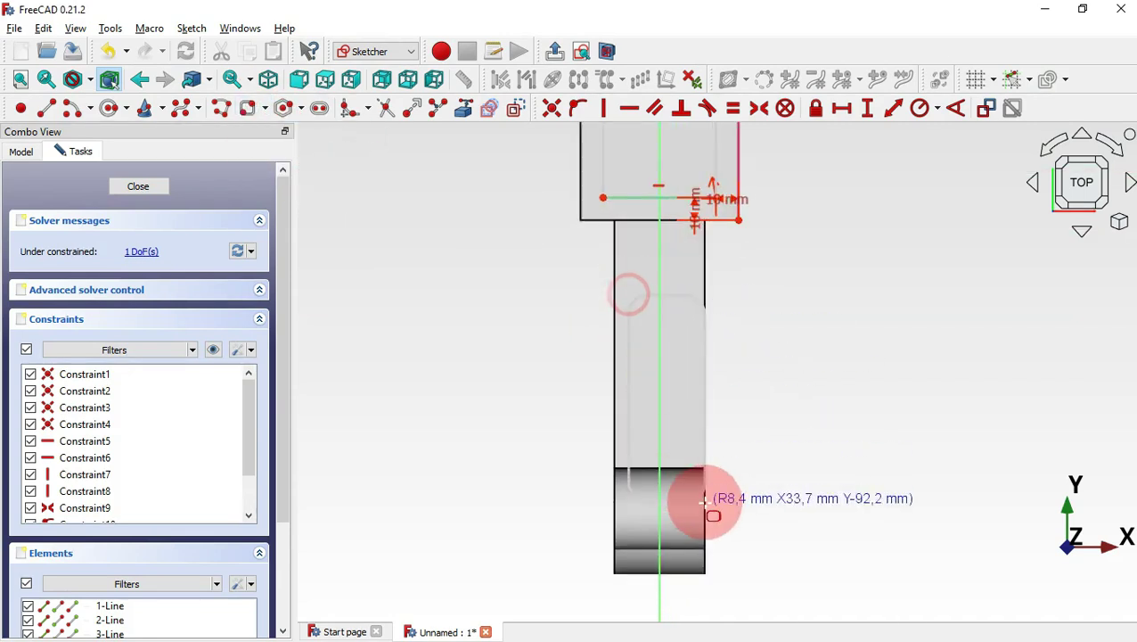
click(687, 606)
scroll(678, 323, up, 2)
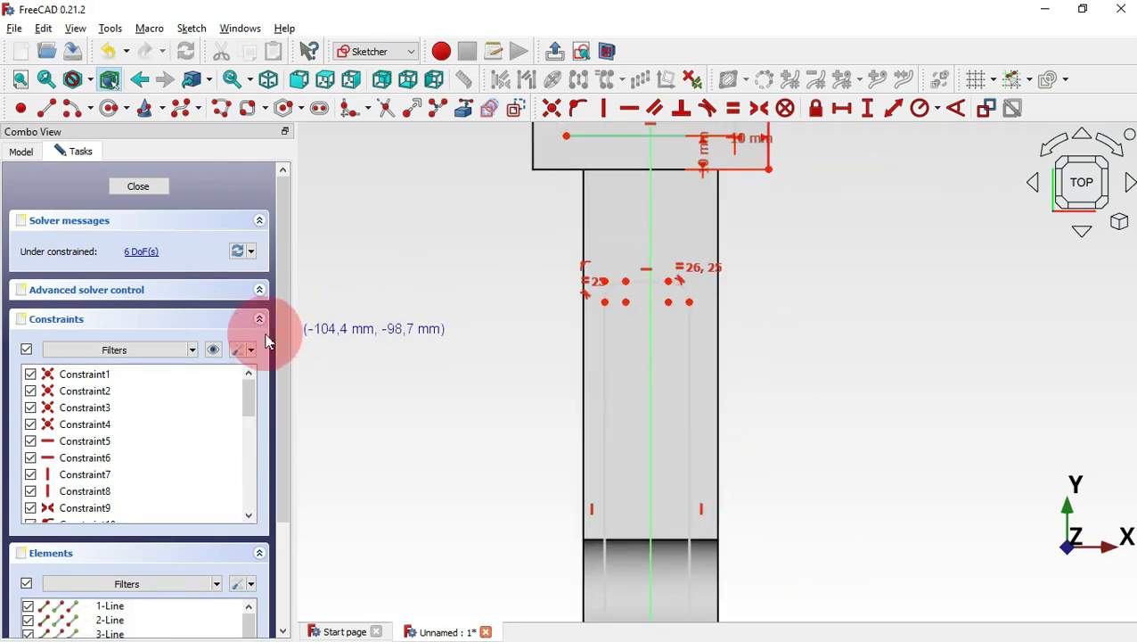
Step: Hide the existing sketch constraints and make the rounded rectangle's two long sides symmetric about the vertical axis
click(214, 355)
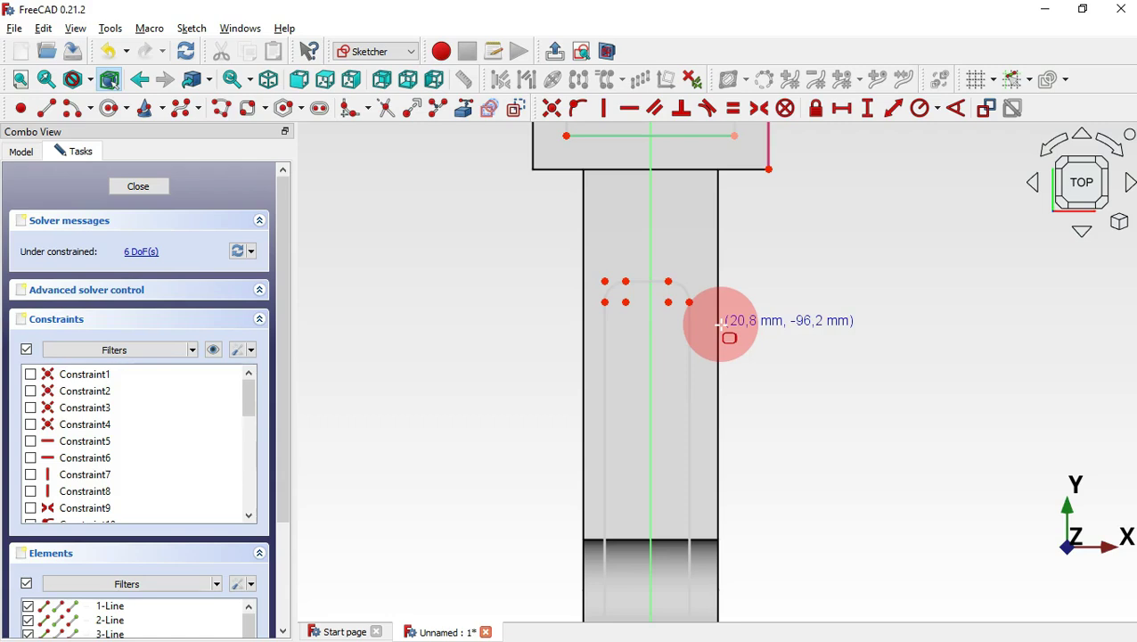
click(756, 112)
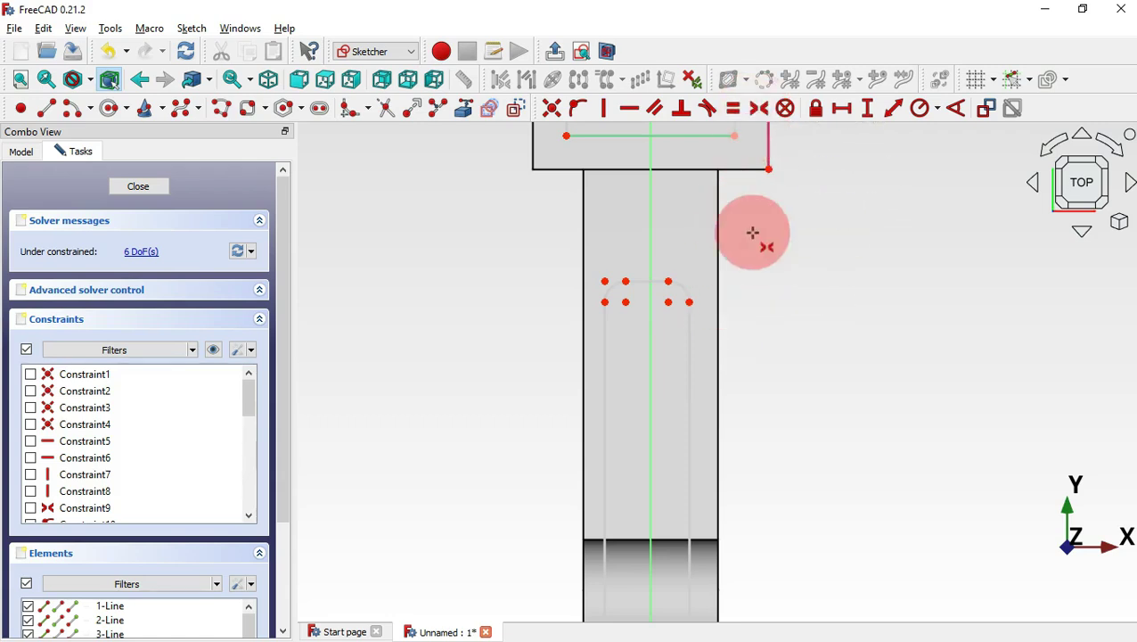
click(690, 302)
click(605, 303)
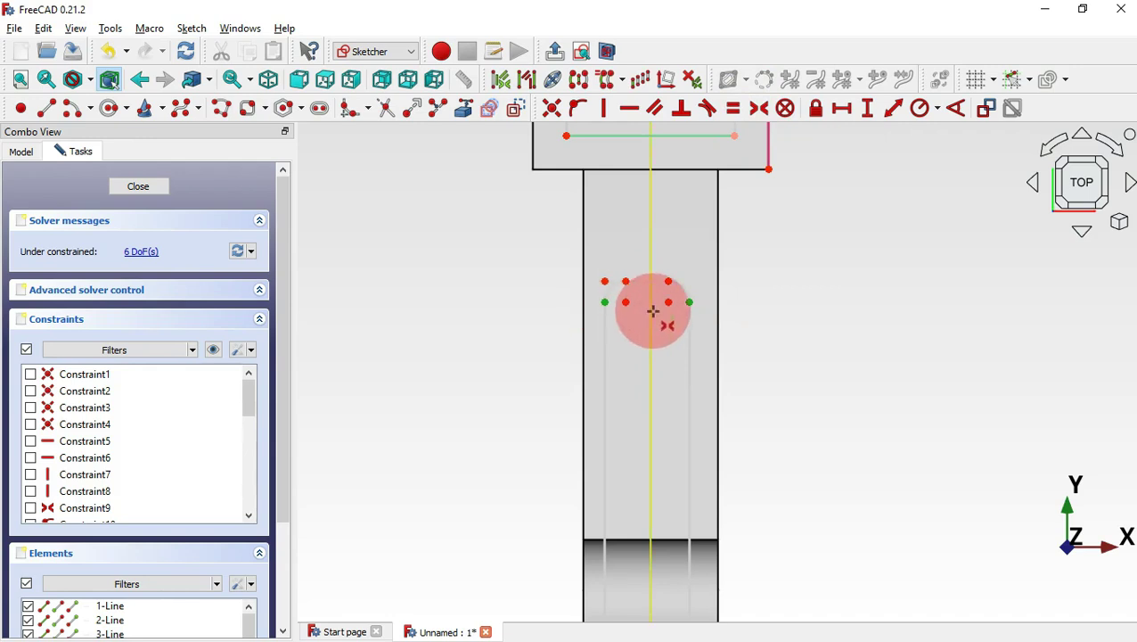
click(655, 318)
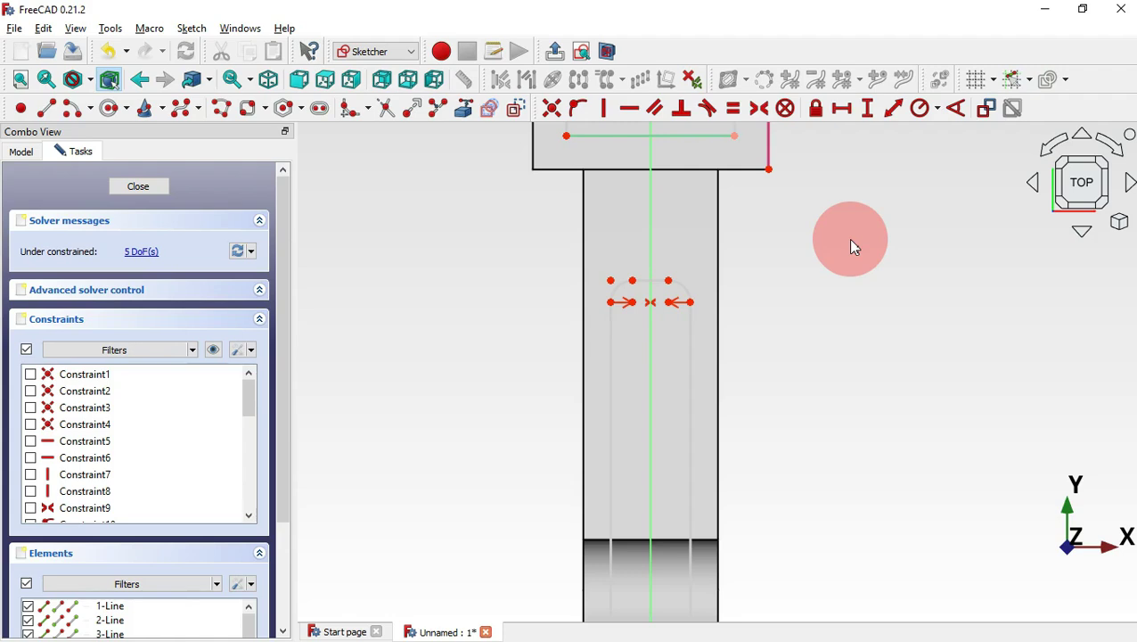
Step: Constrain the rounded rectangle's width to 15 mm, as given for the slot in the PDF drawing
click(841, 107)
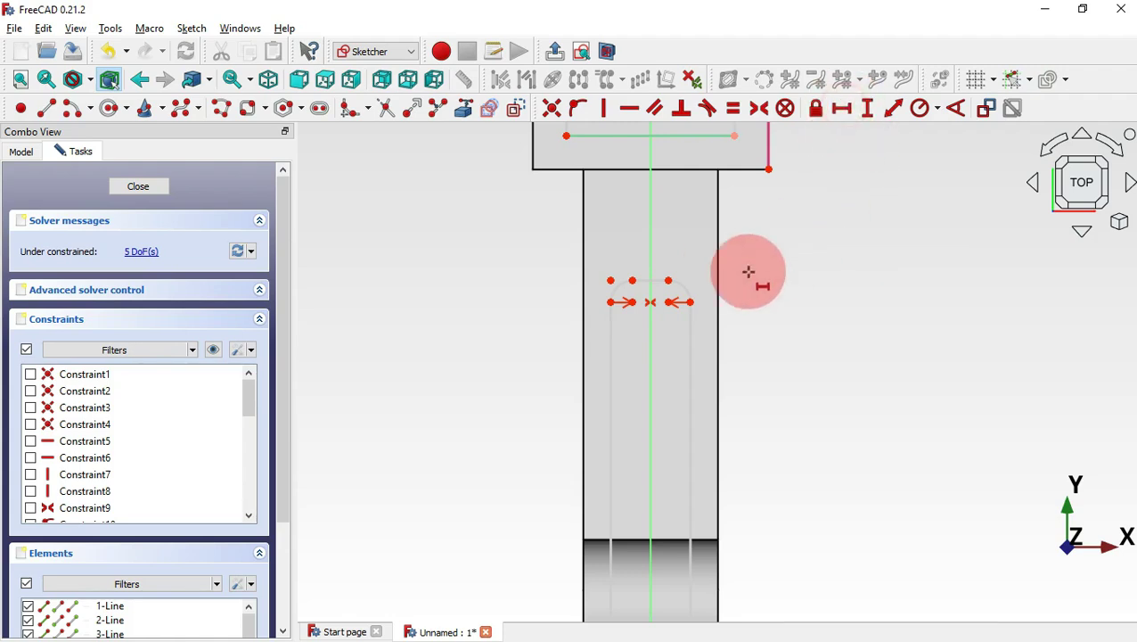
click(609, 303)
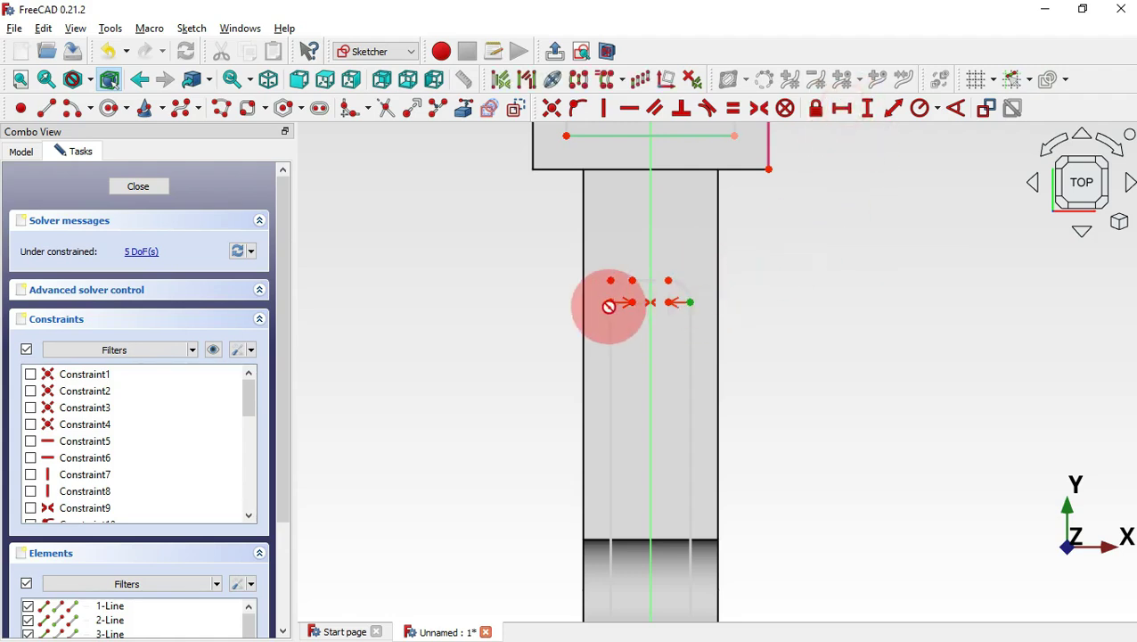
key(alt+Tab)
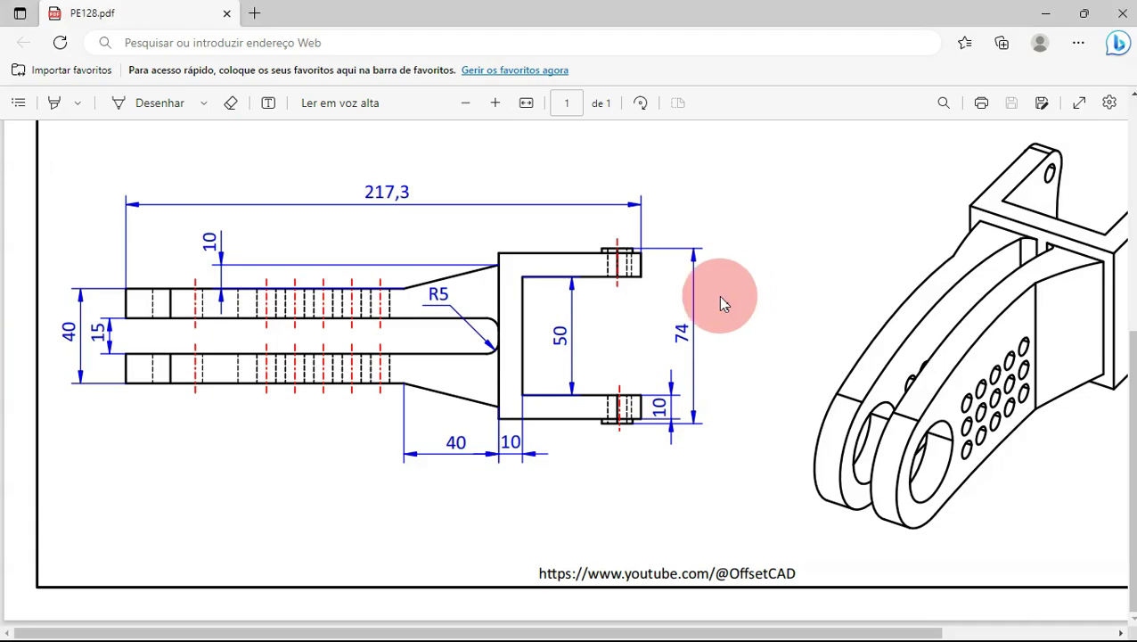
key(alt+Tab)
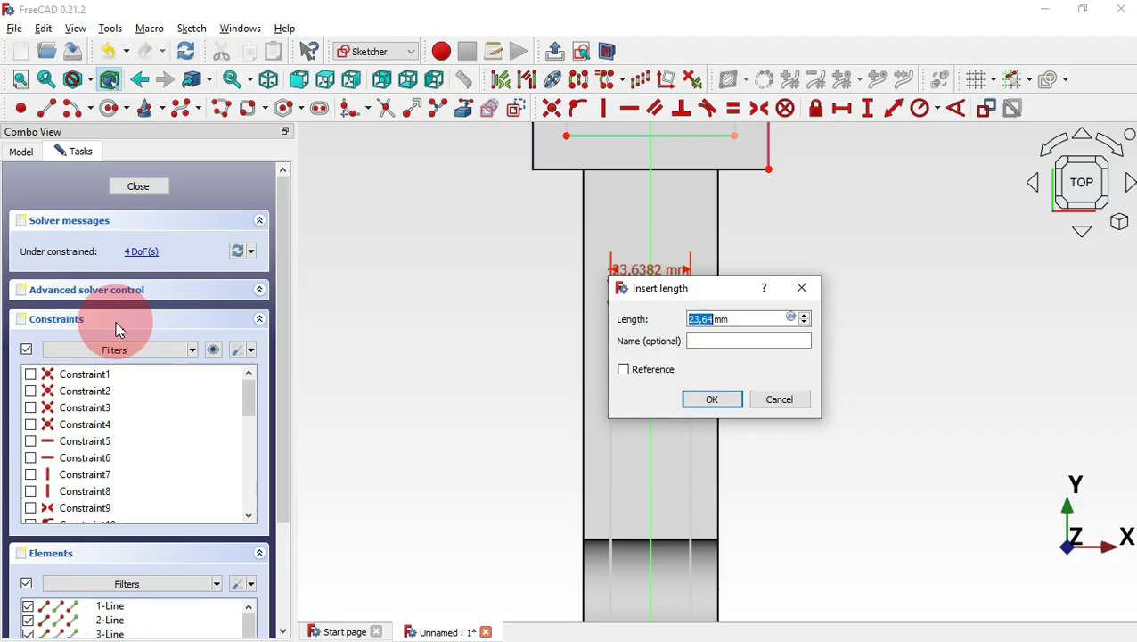
text(15)
key(Return)
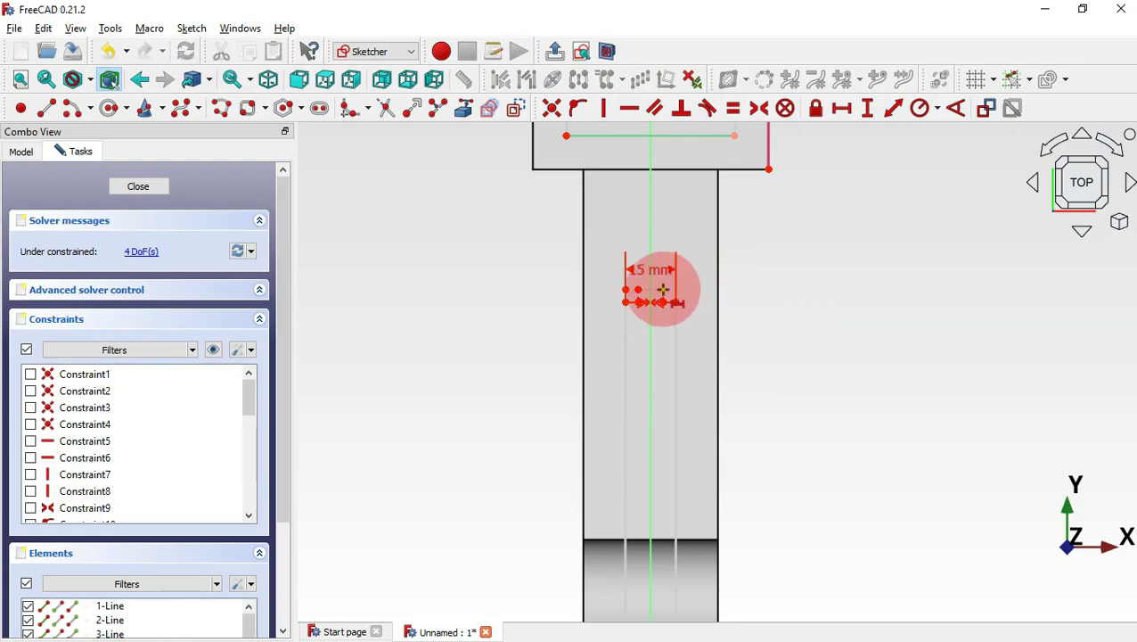
Step: Bring the arm's edge at the mounting block in as external geometry and constrain the rounded rectangle's upper end point onto it
key(alt+Tab)
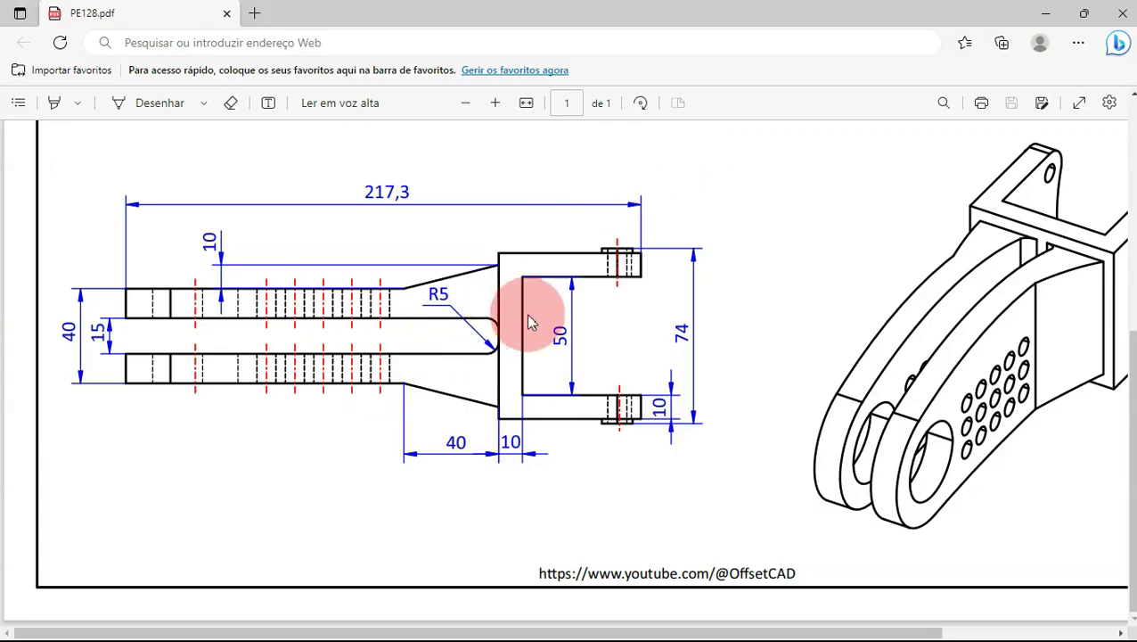
key(alt+Tab)
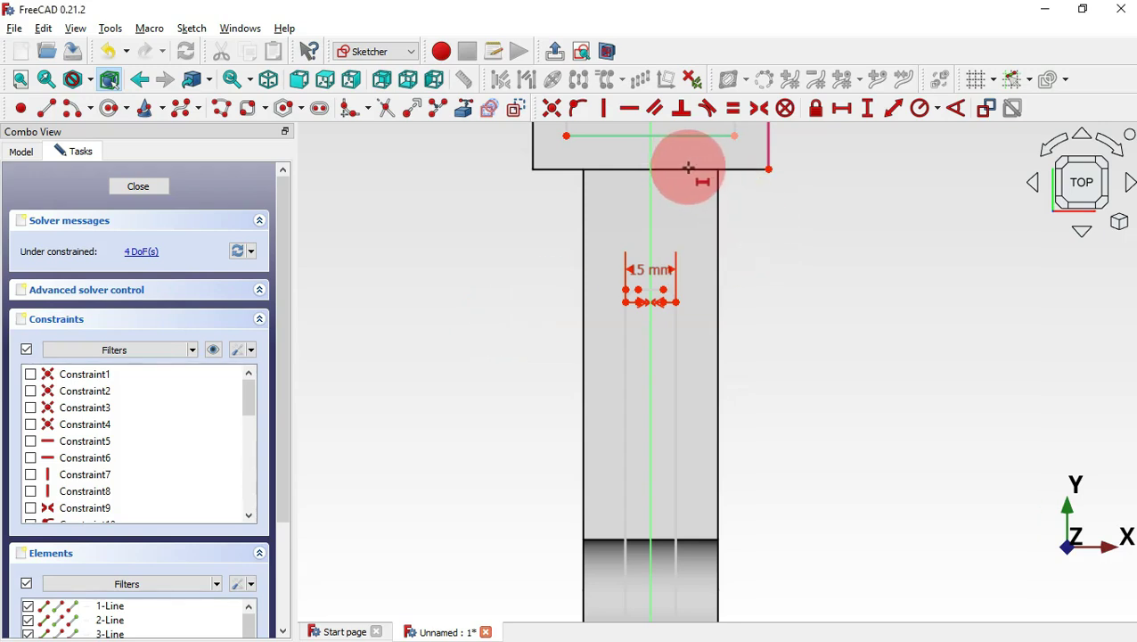
click(465, 110)
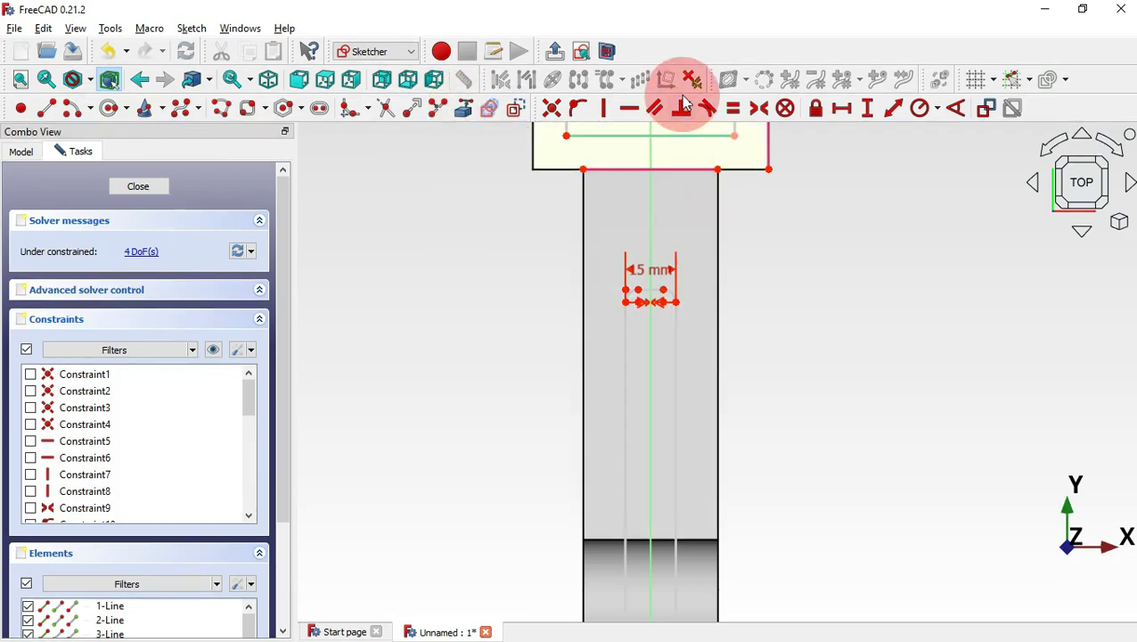
click(580, 108)
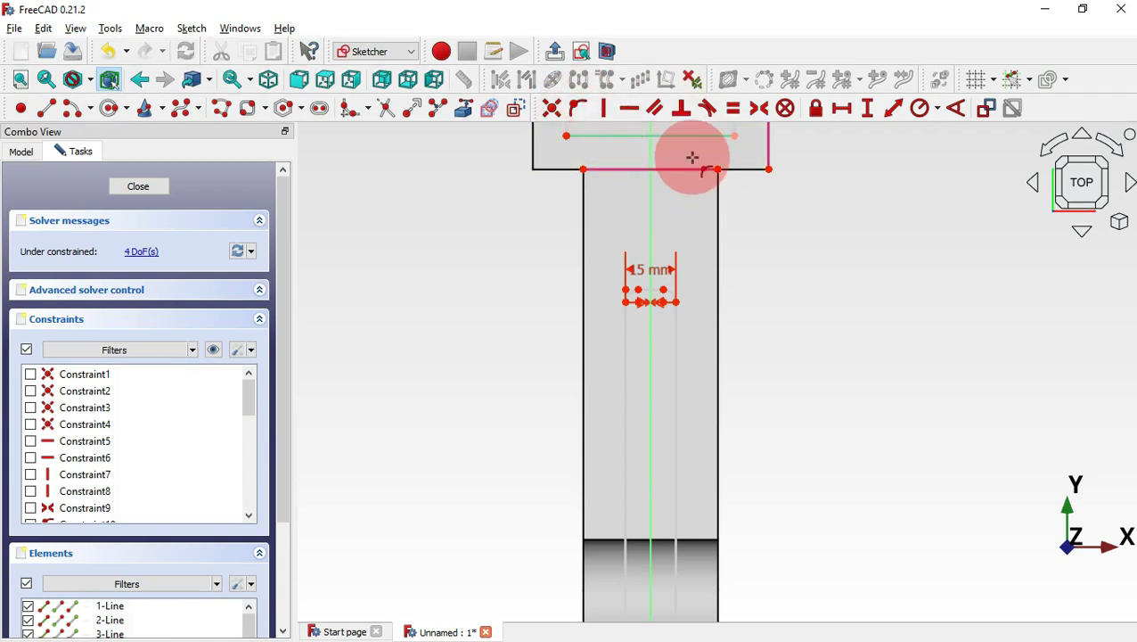
scroll(692, 157, up, 2)
click(689, 179)
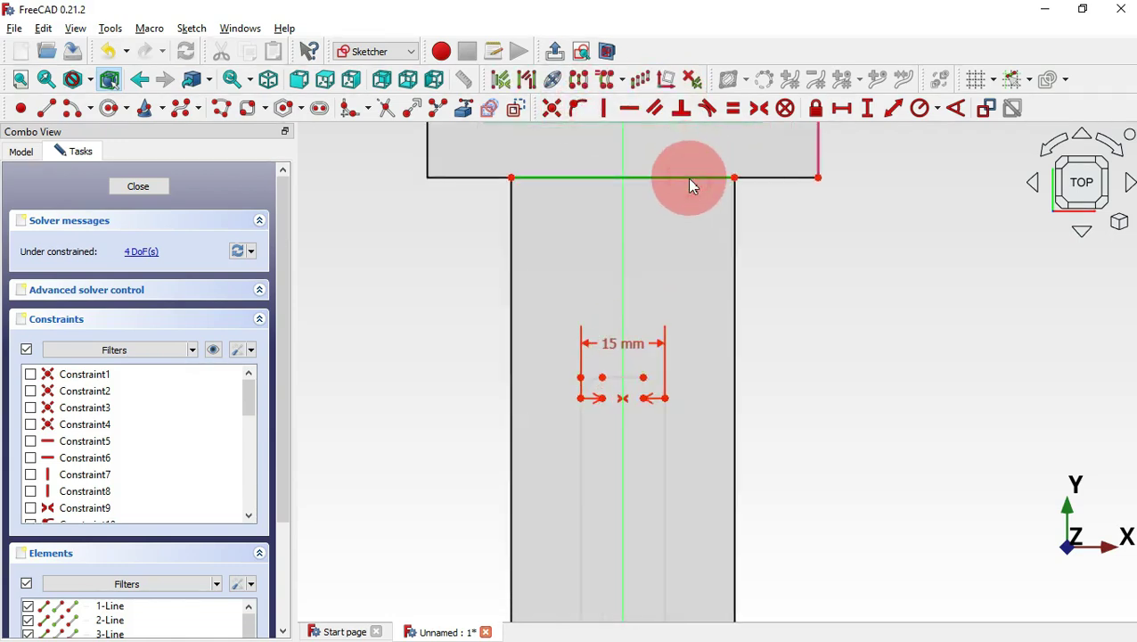
click(645, 377)
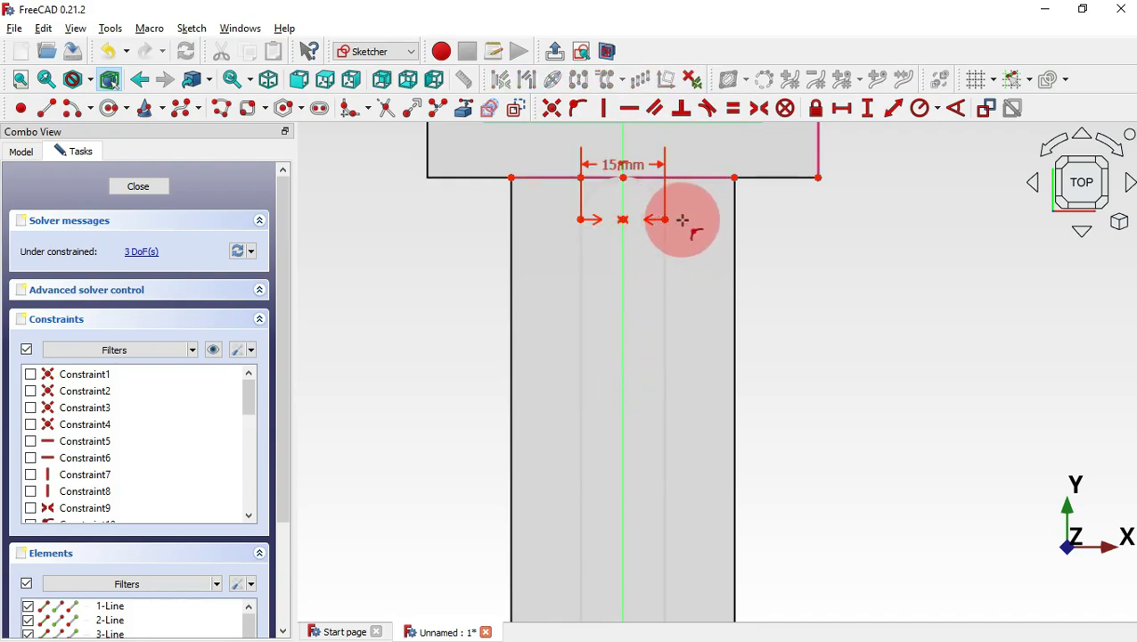
Step: Undo the last change and reduce the slot's corner arcs so that a straight end edge remains between them
scroll(686, 223, up, 5)
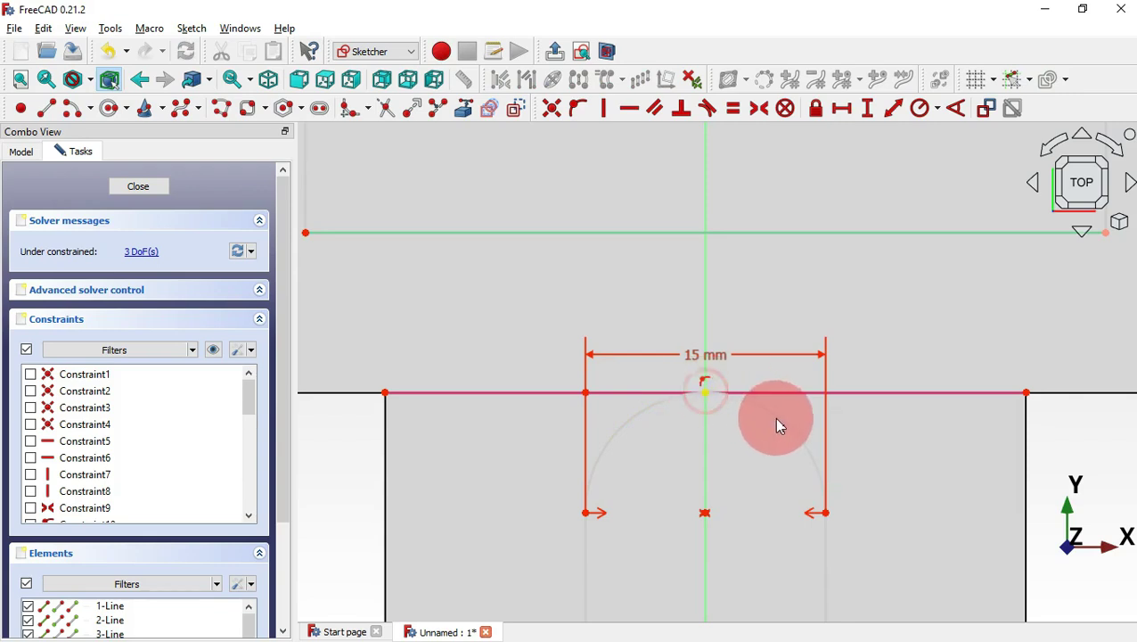
key(ctrl+z)
drag(612, 454, 647, 449)
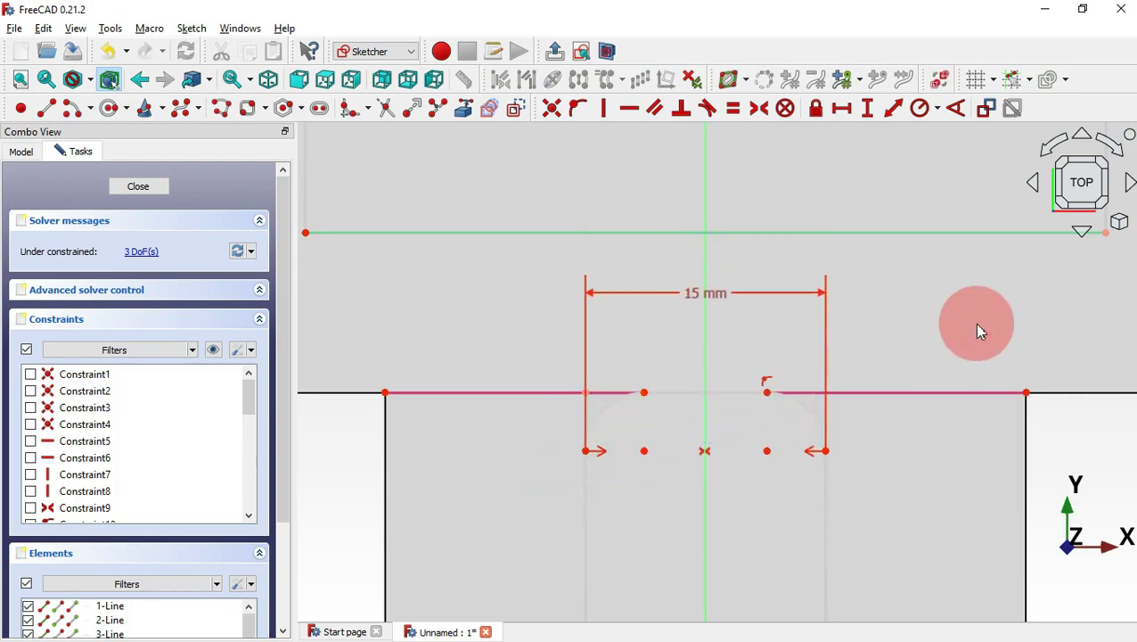
Step: Constrain the radius of the slot's rounded corner arc to 5 mm and finish the sketch
click(924, 116)
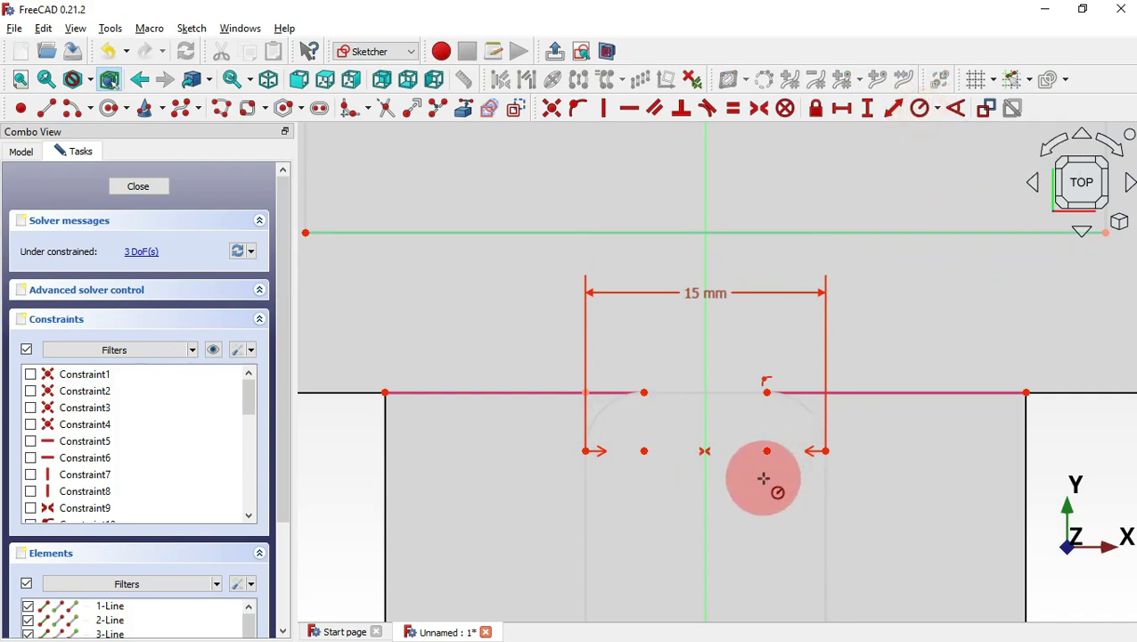
click(805, 408)
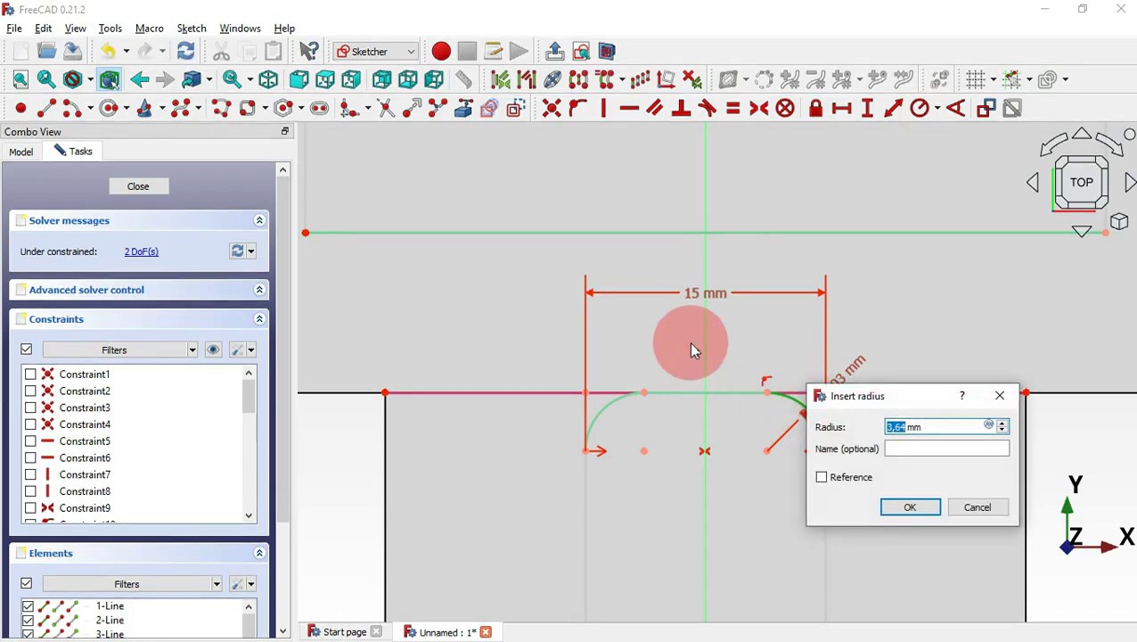
text(5)
key(Return)
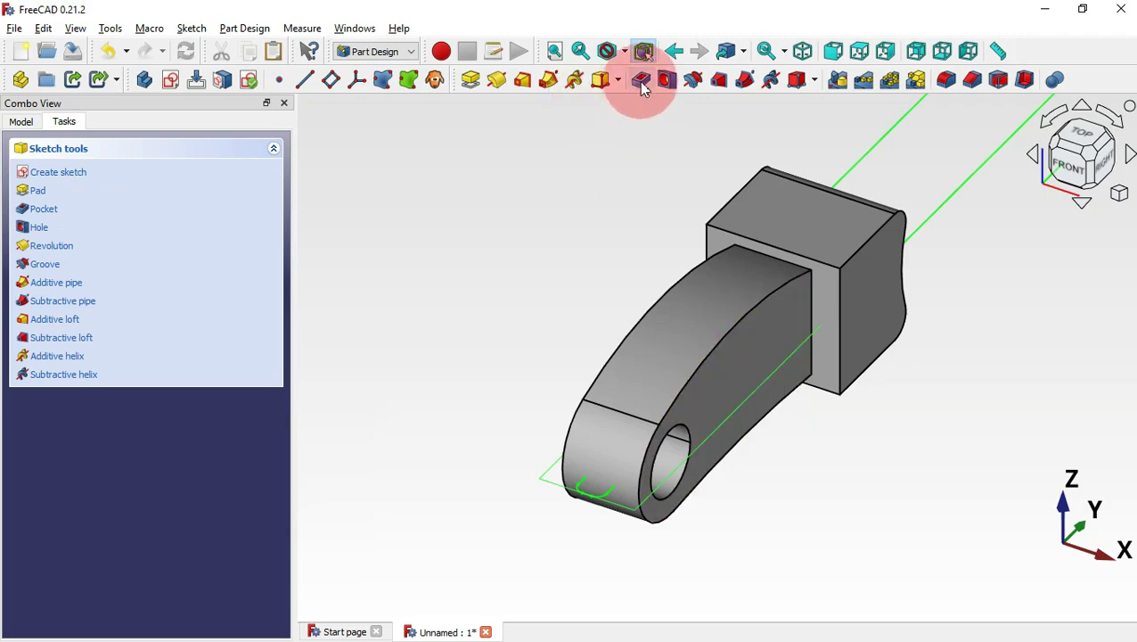
Step: Pocket the opening and slot sketch through all, symmetric to the sketch plane
click(643, 82)
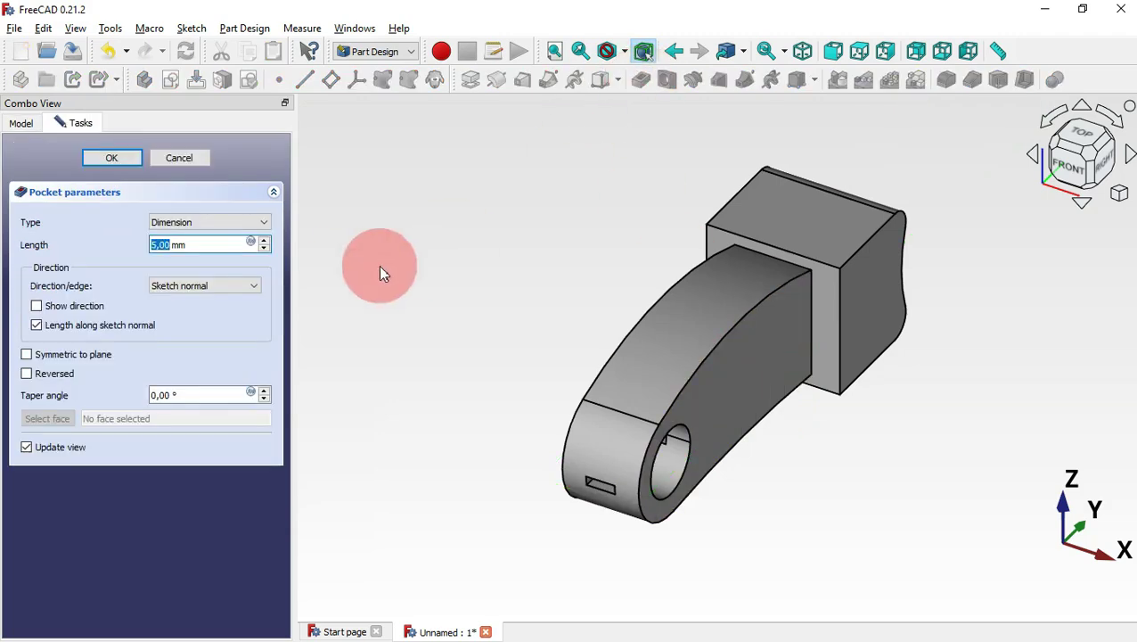
click(217, 223)
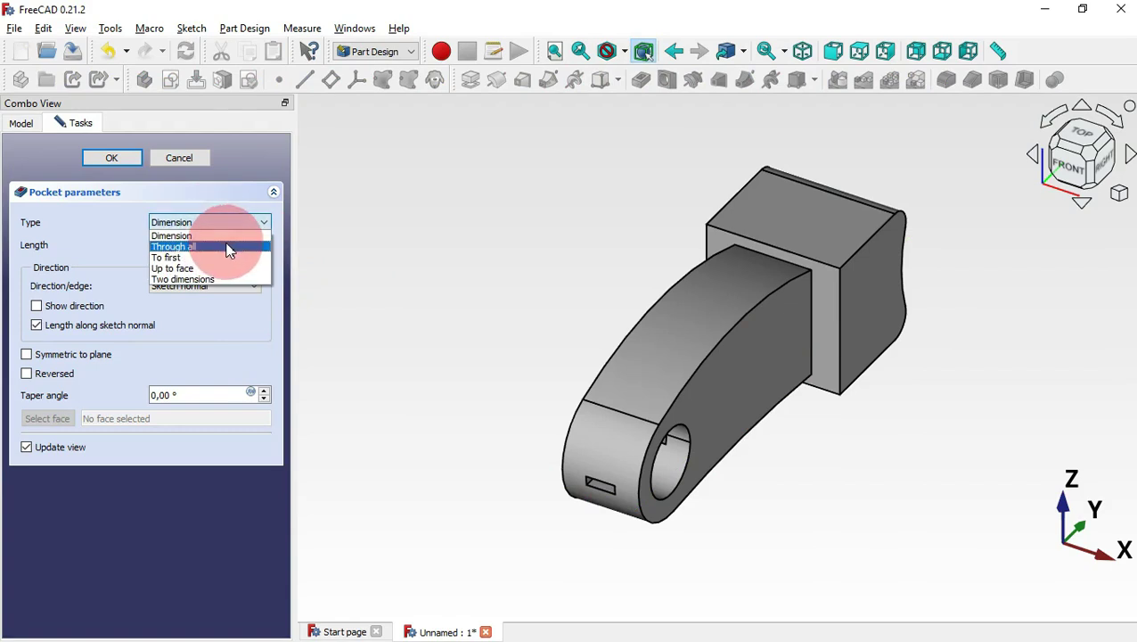
click(227, 246)
click(87, 341)
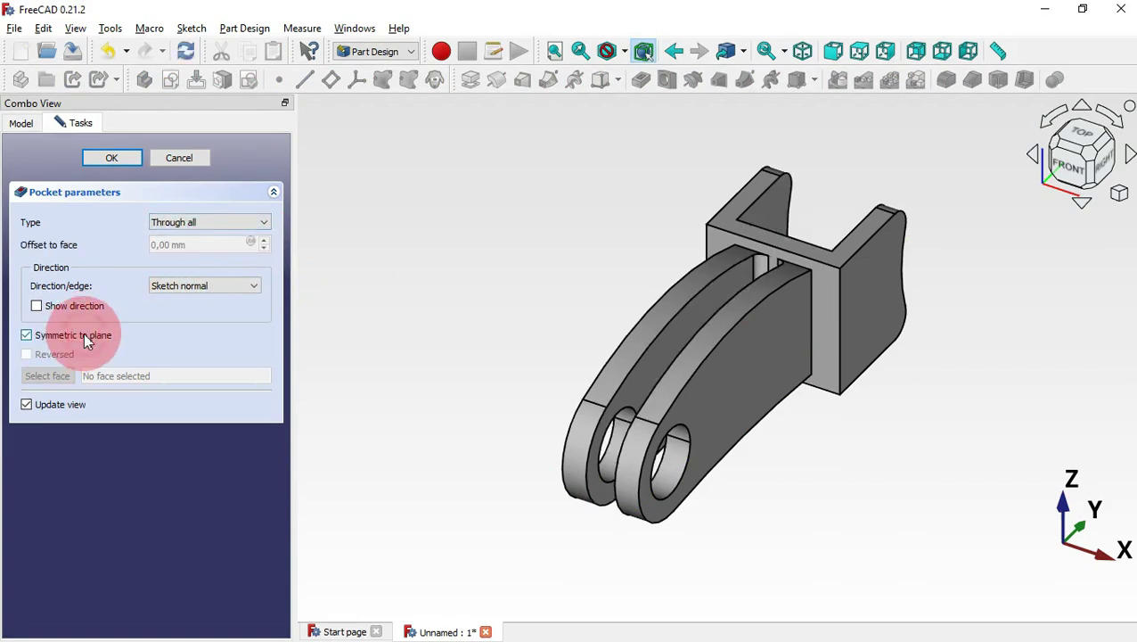
click(122, 159)
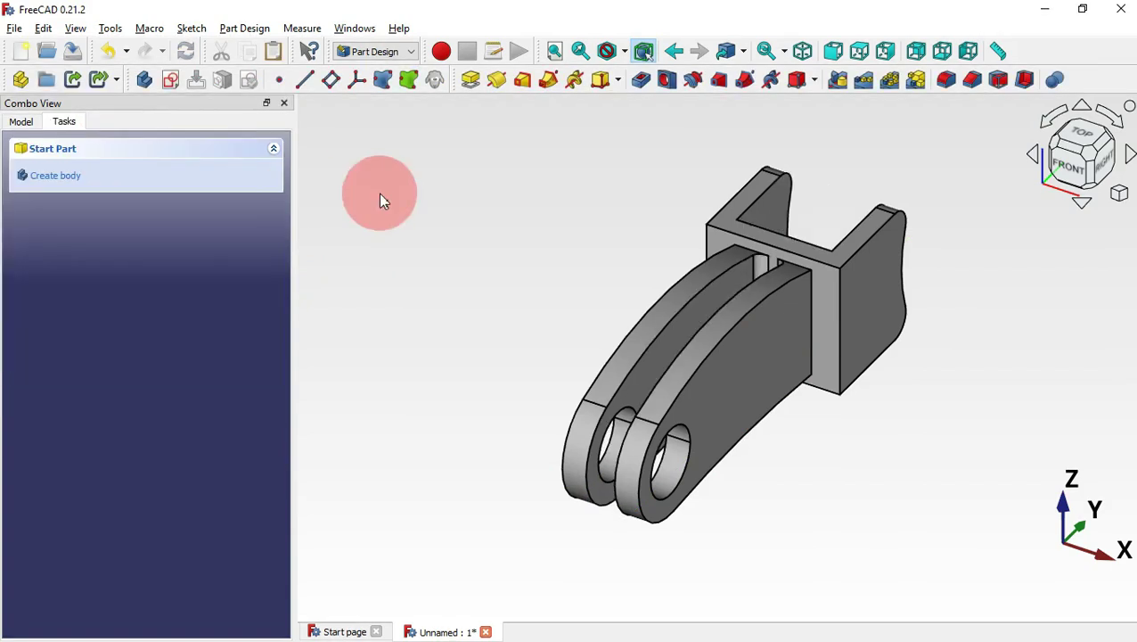
Step: Compare the model with the PDF drawing and start a two-distance chamfer on the arm's outer vertical edge at the mounting block
mouse_move(743, 184)
mouse_down()
mouse_move(832, 336)
mouse_move(688, 341)
mouse_move(627, 287)
mouse_move(716, 272)
mouse_up()
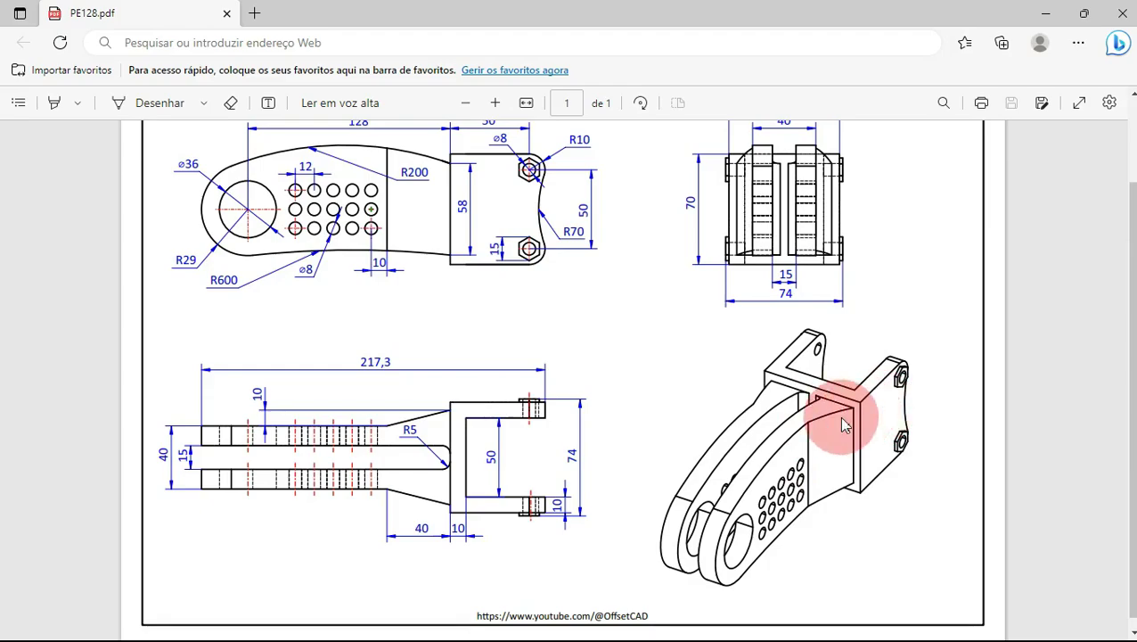
key(alt+Tab)
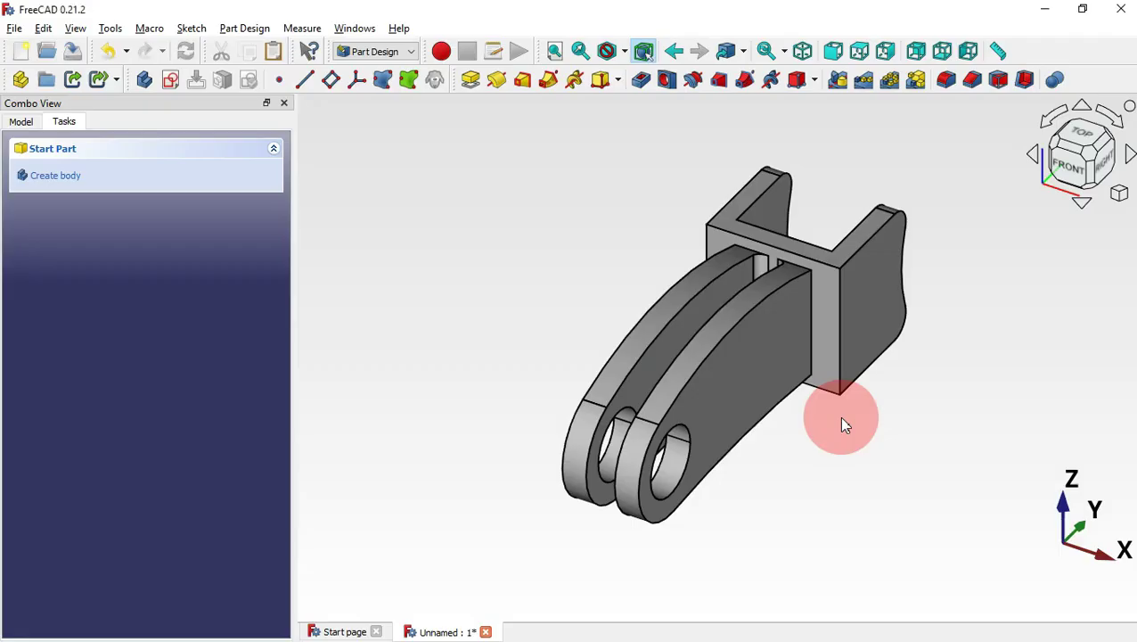
click(813, 330)
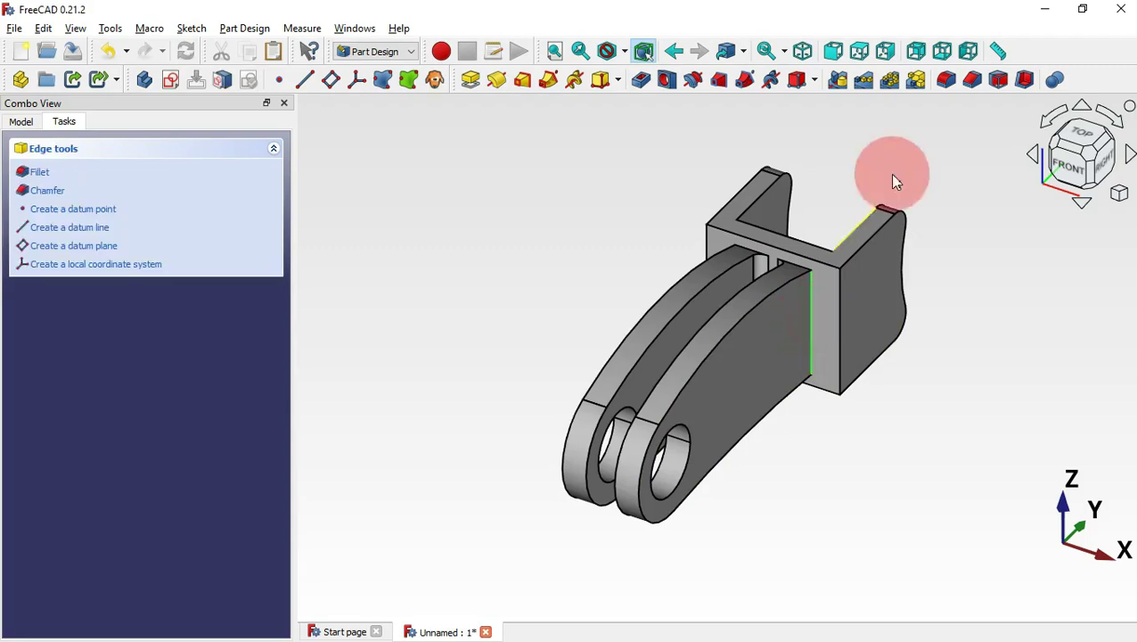
click(973, 82)
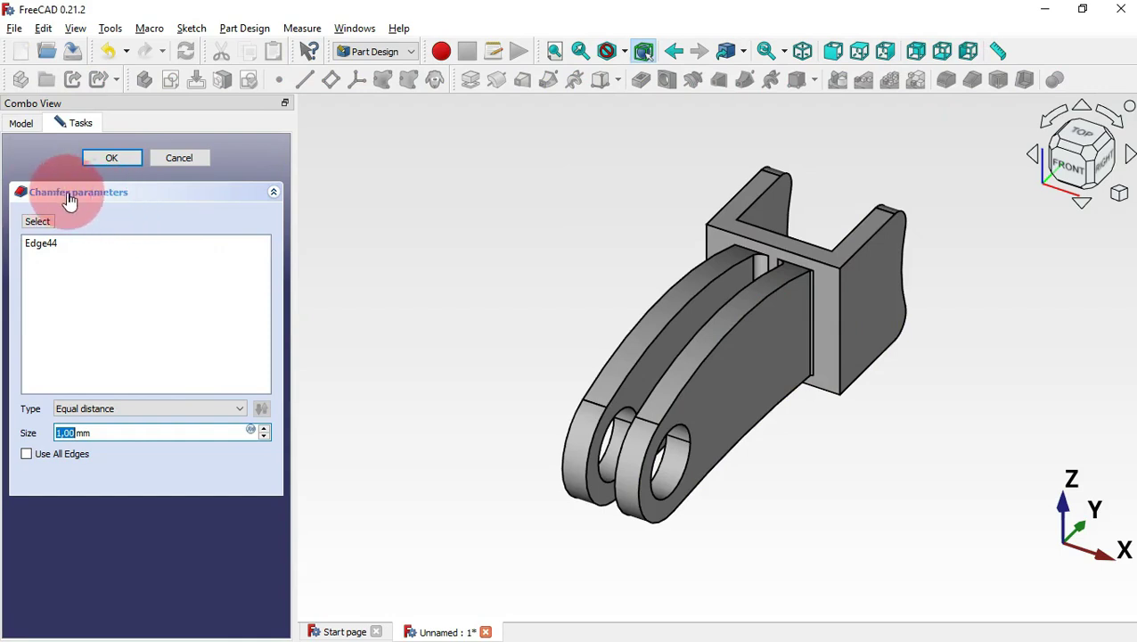
click(99, 413)
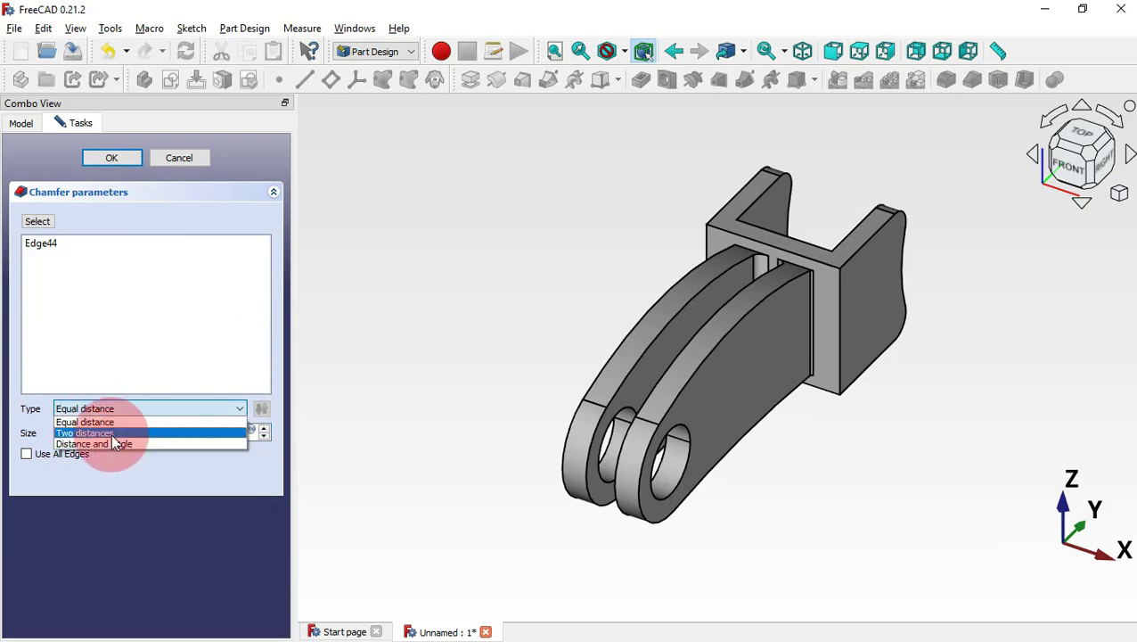
click(122, 433)
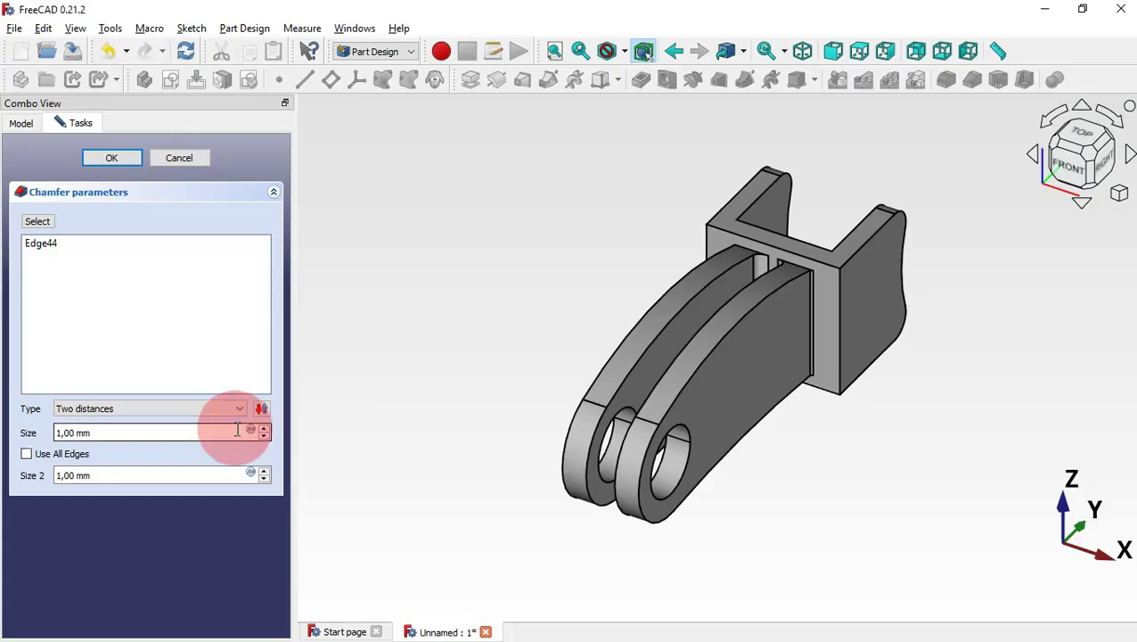
Step: Set the chamfer's first size to 10 mm, as given in the PDF drawing
drag(135, 431, 27, 431)
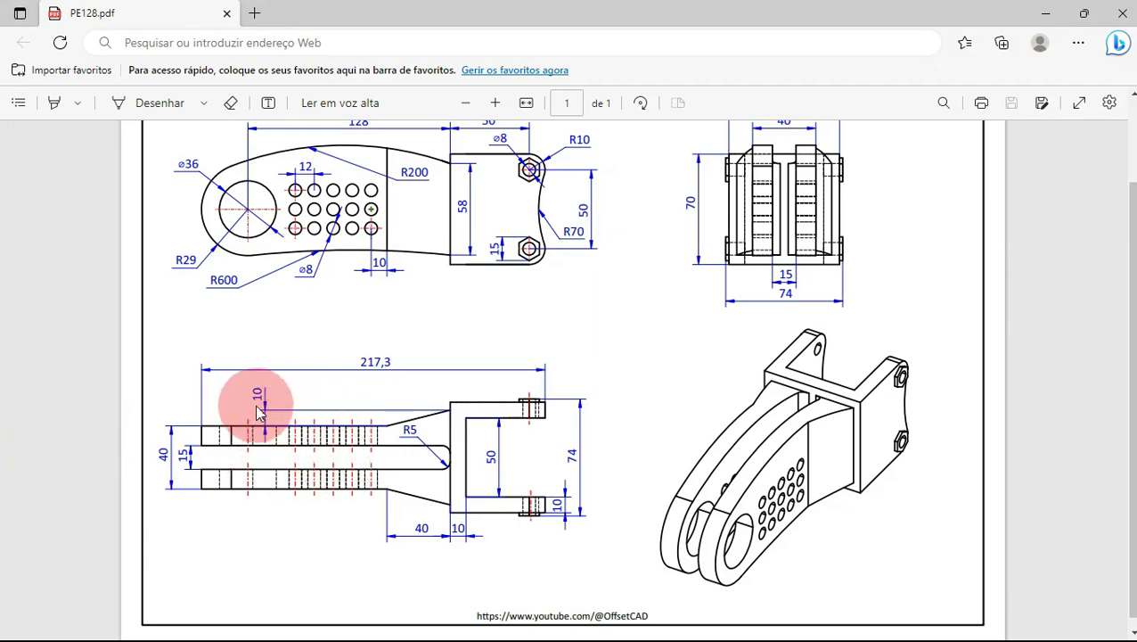
key(alt+Tab)
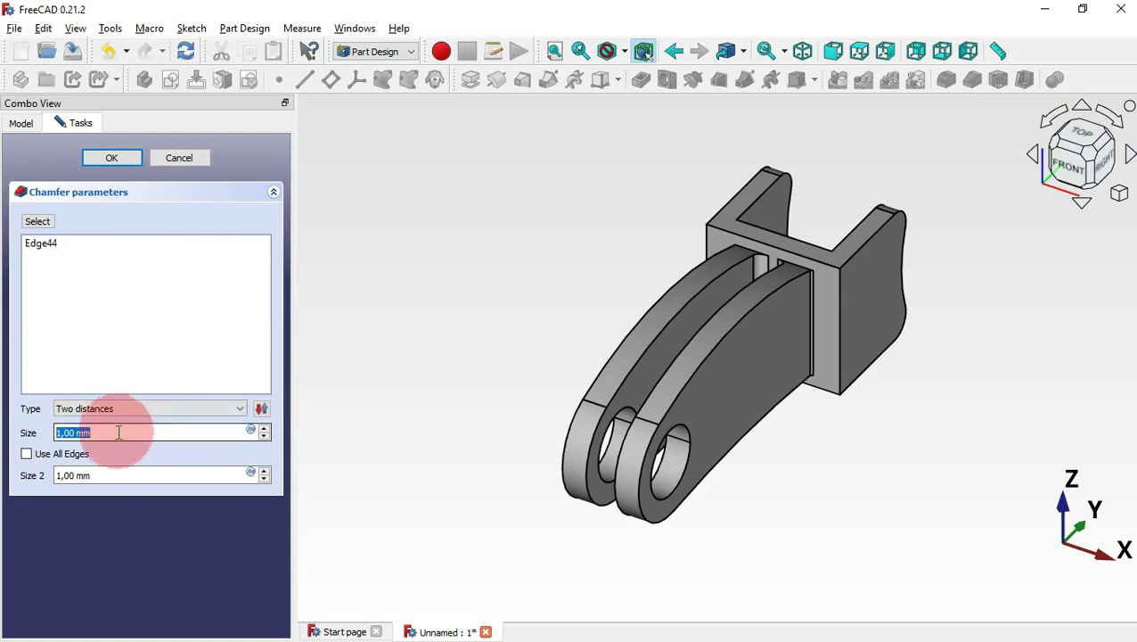
click(437, 354)
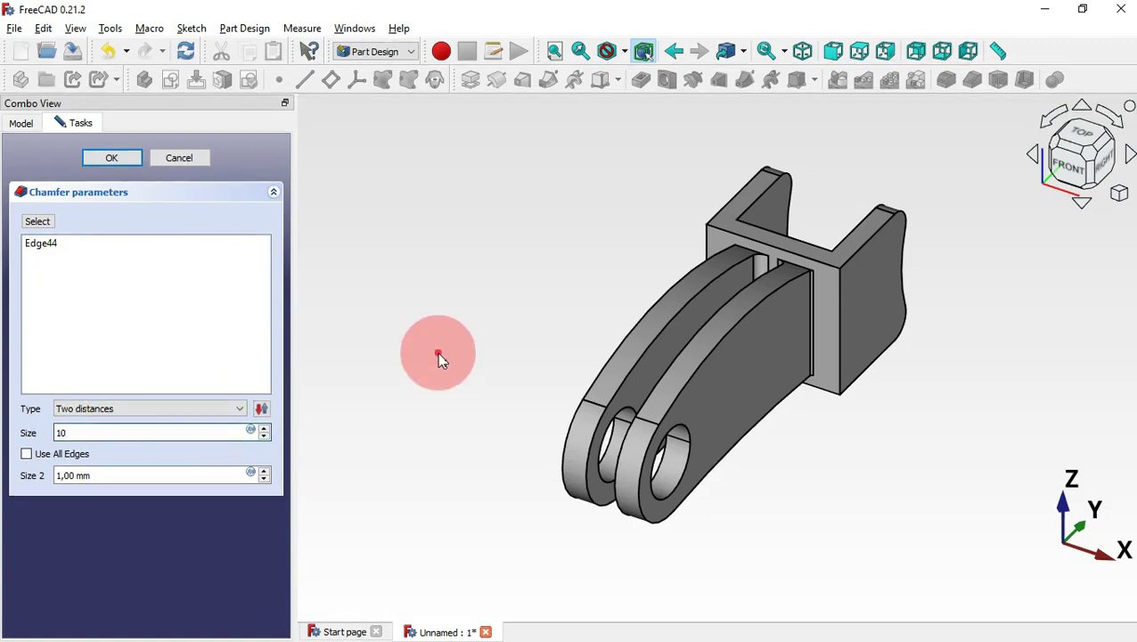
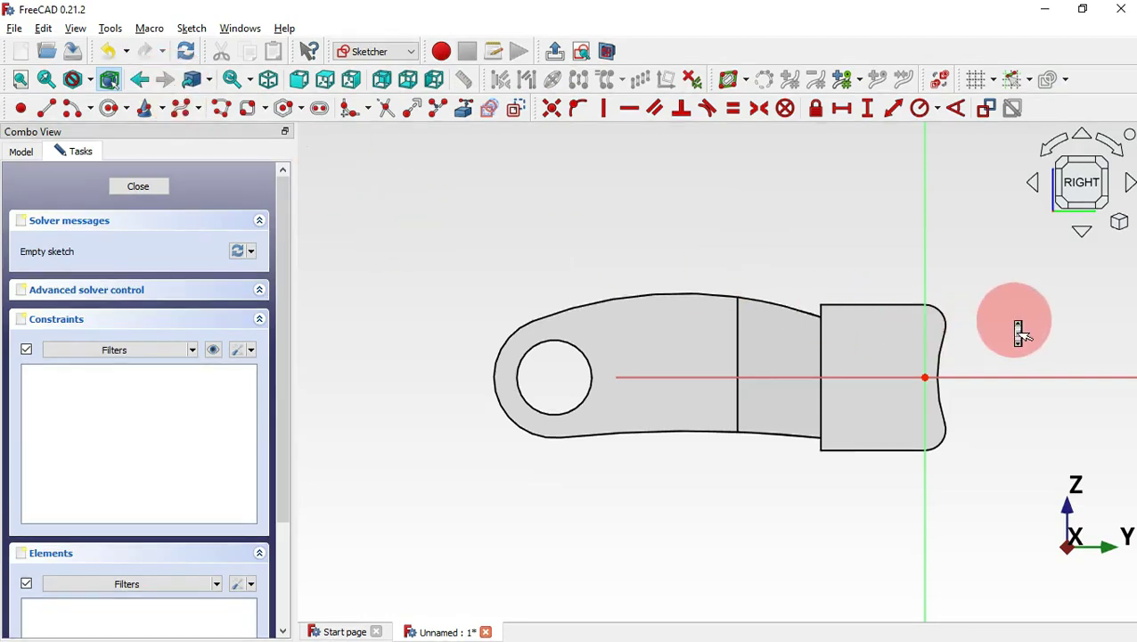
Step: Bring the mounting block's two rounded corner arcs into the side sketch as external geometry
scroll(1019, 332, up, 3)
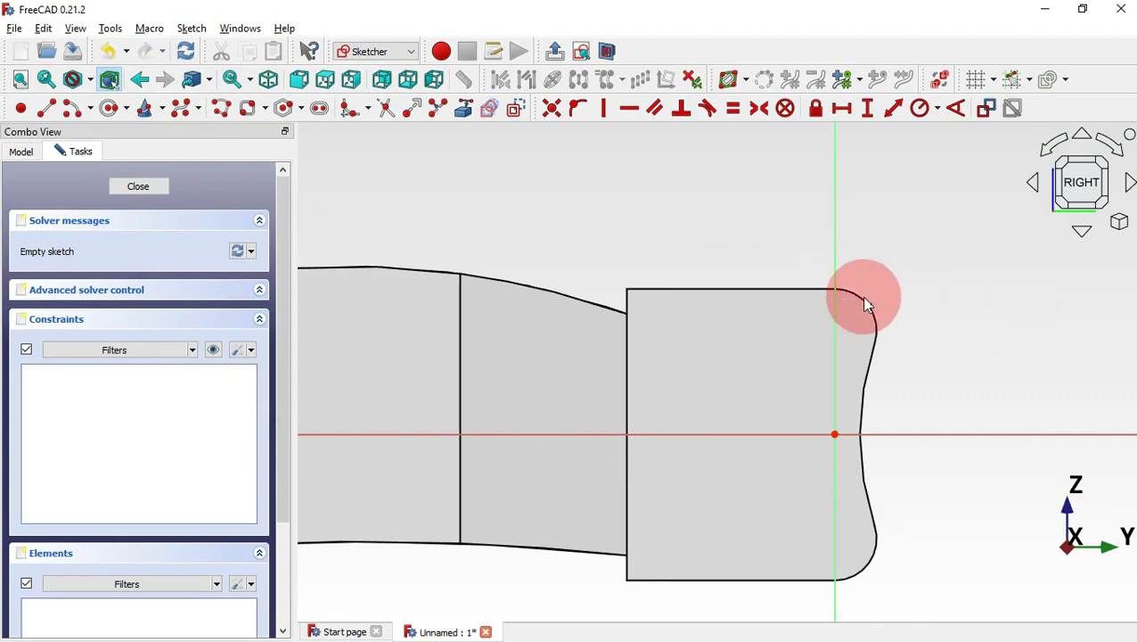
click(462, 109)
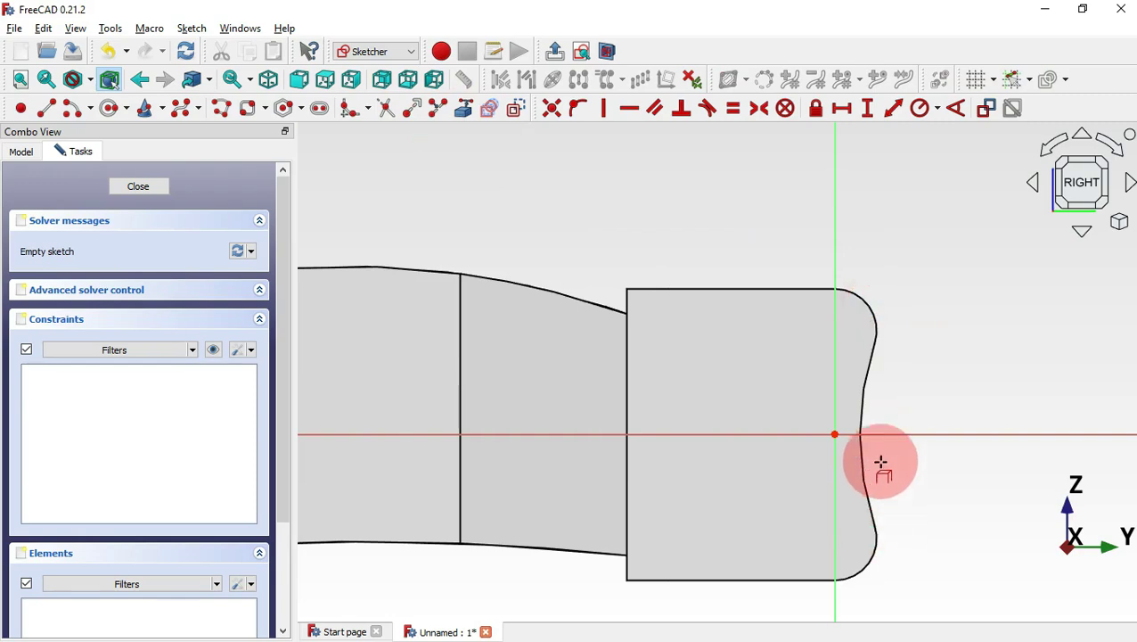
click(871, 561)
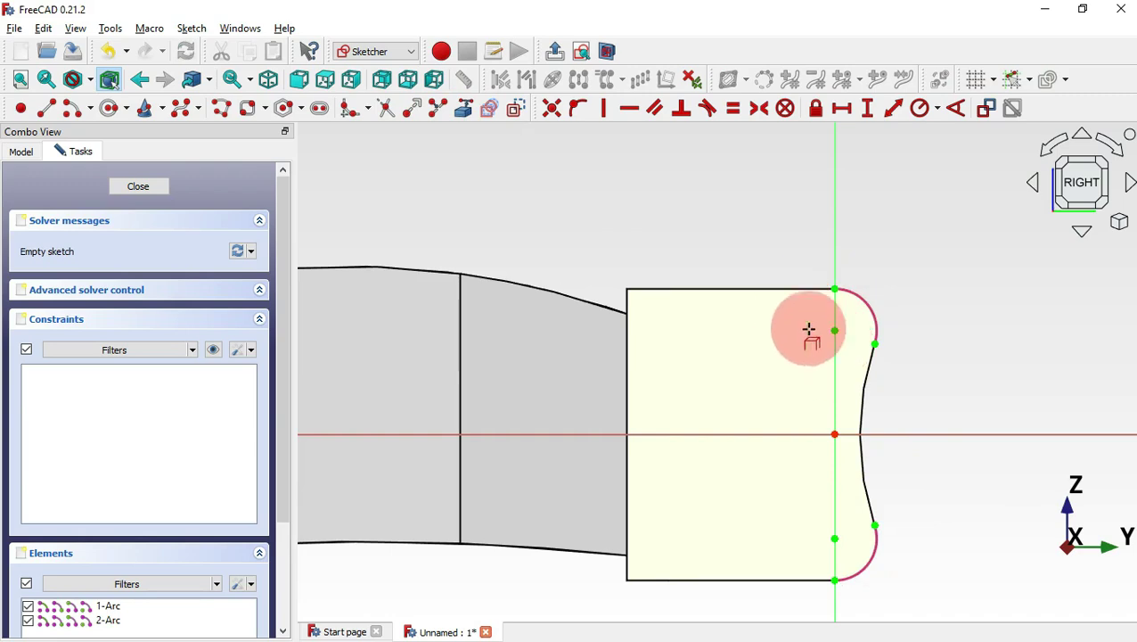
Step: Check the bolt holes in the PDF drawing and draw a circle centred on each of the two corner arcs' centres
click(111, 108)
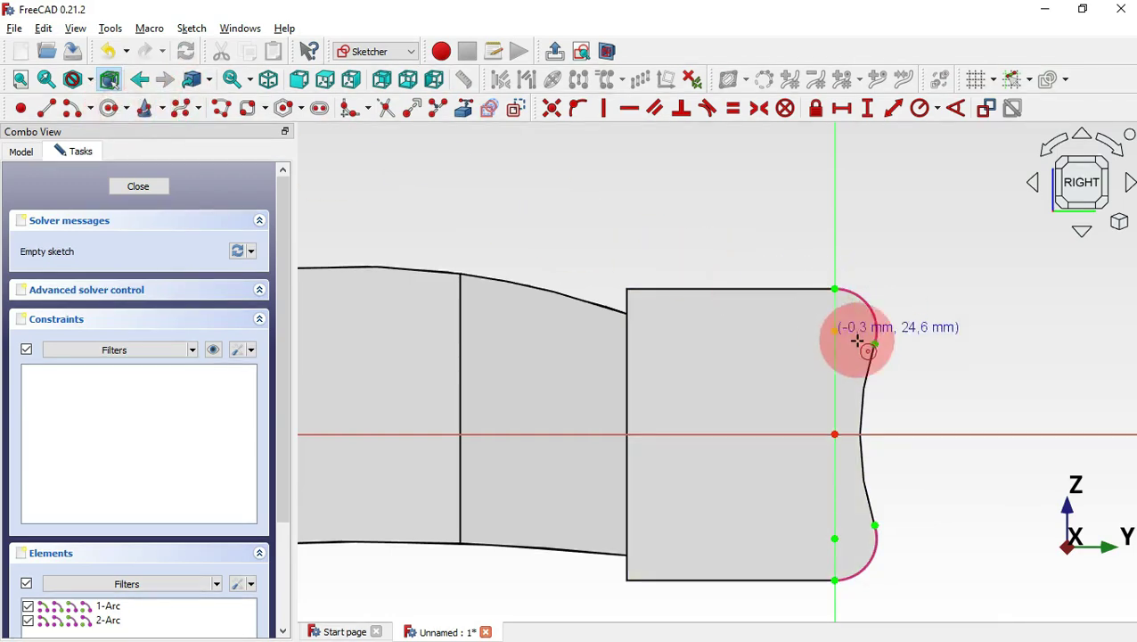
key(alt+Tab)
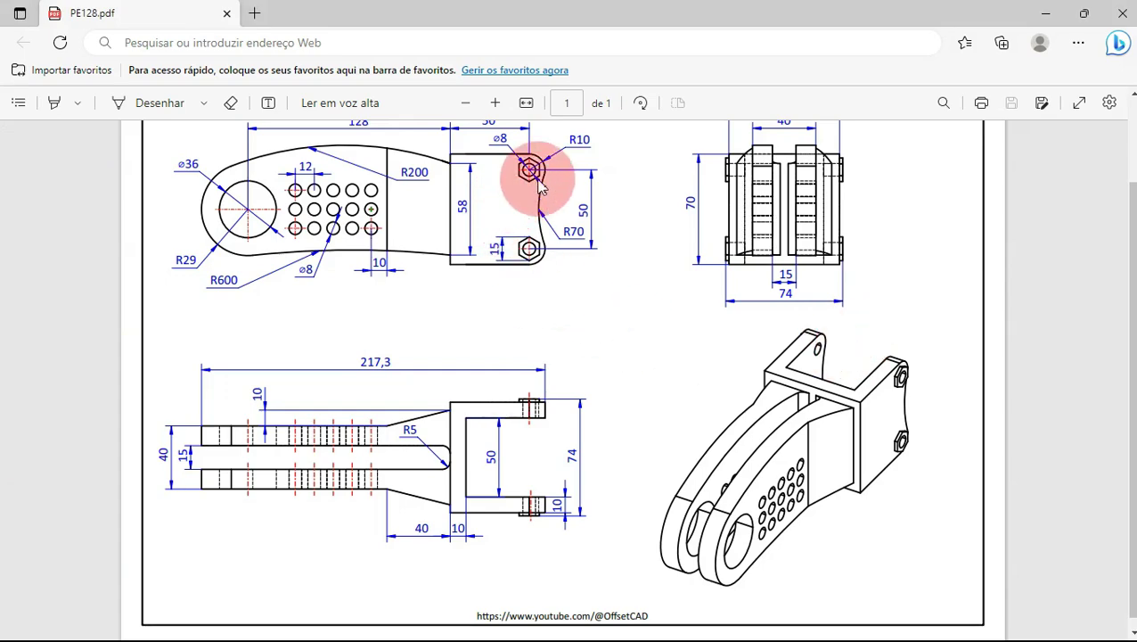
ctrl+scroll(546, 152, up, 2)
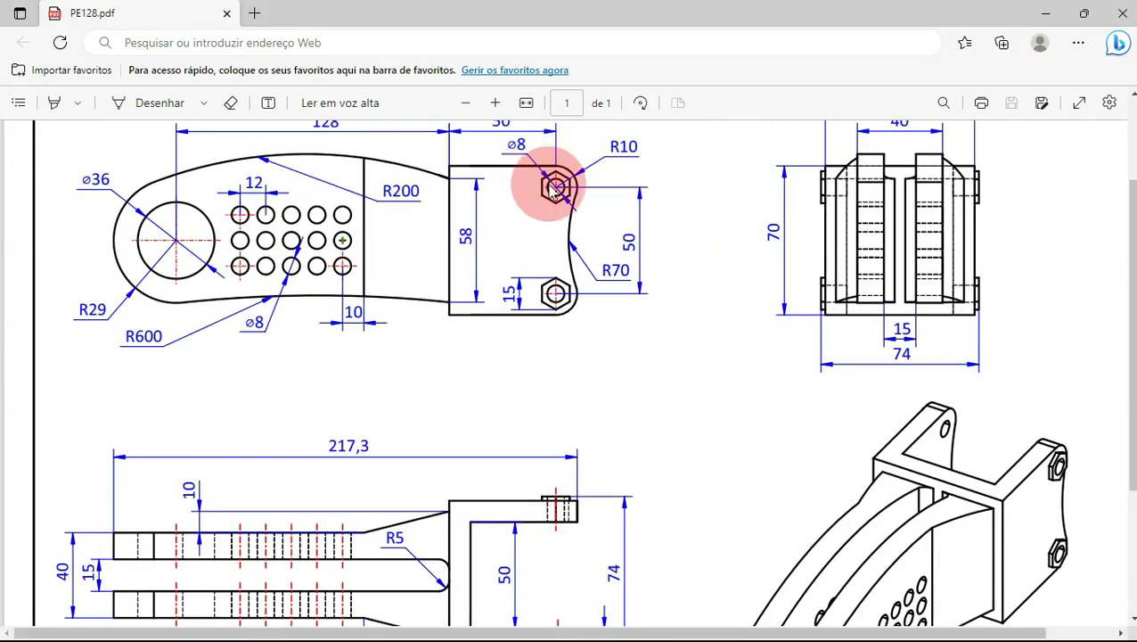
key(alt+Tab)
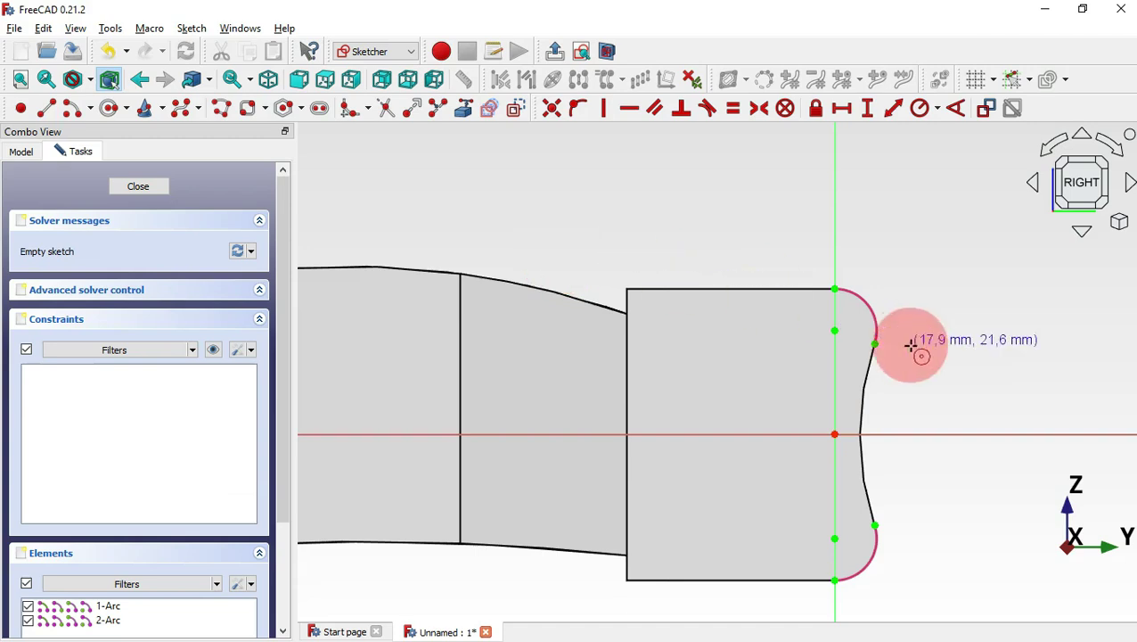
click(835, 328)
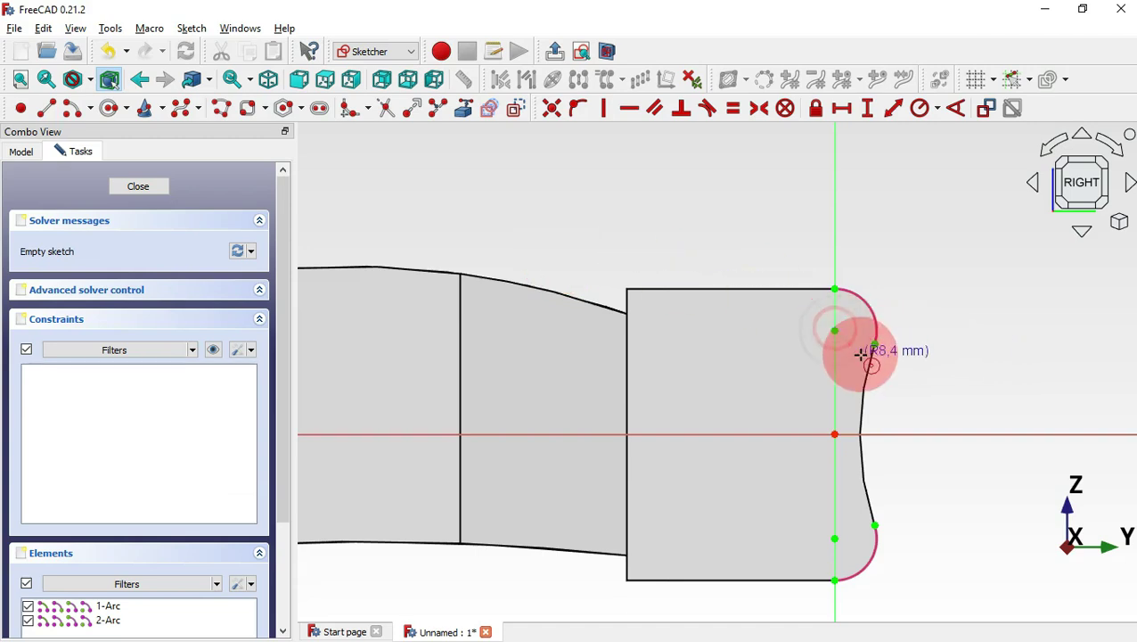
click(854, 351)
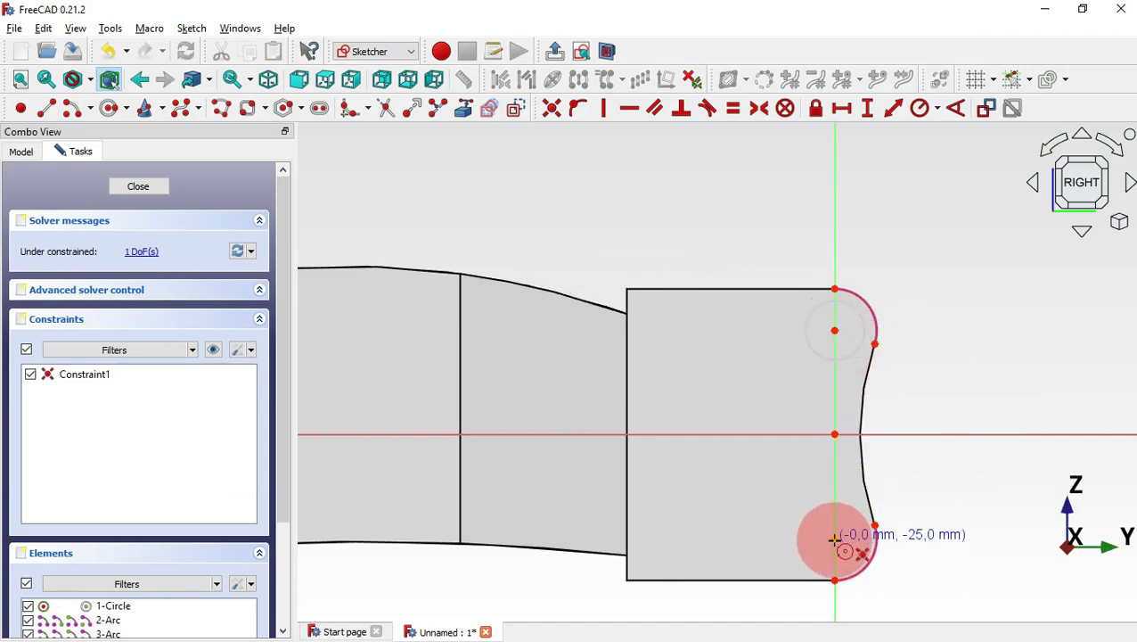
click(864, 526)
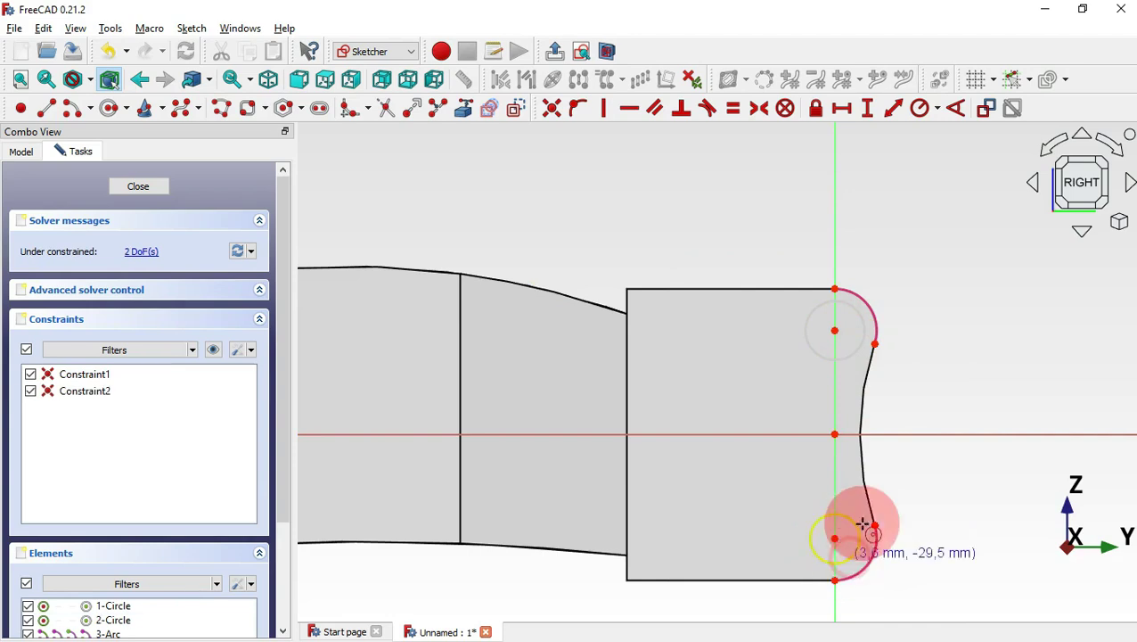
Step: Draw a hexagon around each circle from the circle's centre, the lower one with a radius of about 35 mm
click(285, 111)
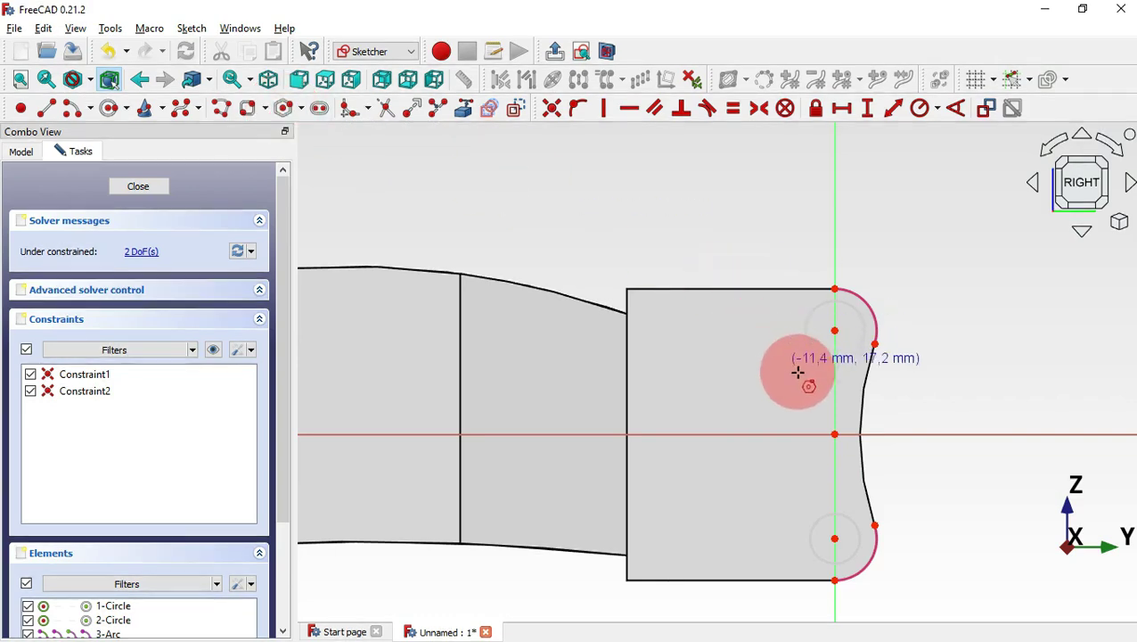
click(835, 330)
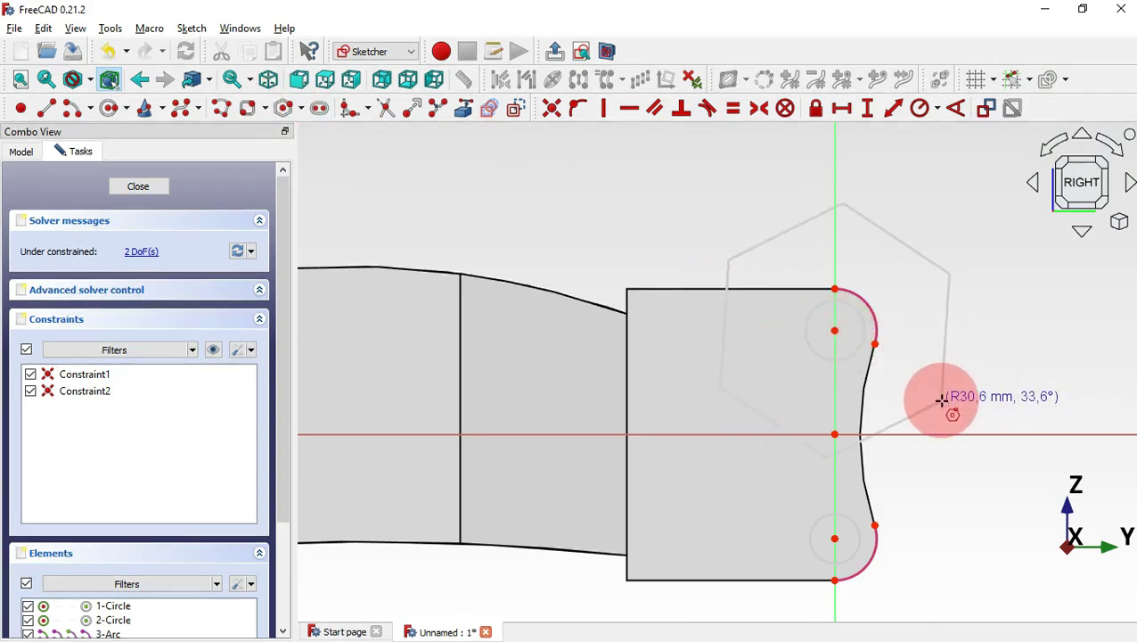
click(958, 400)
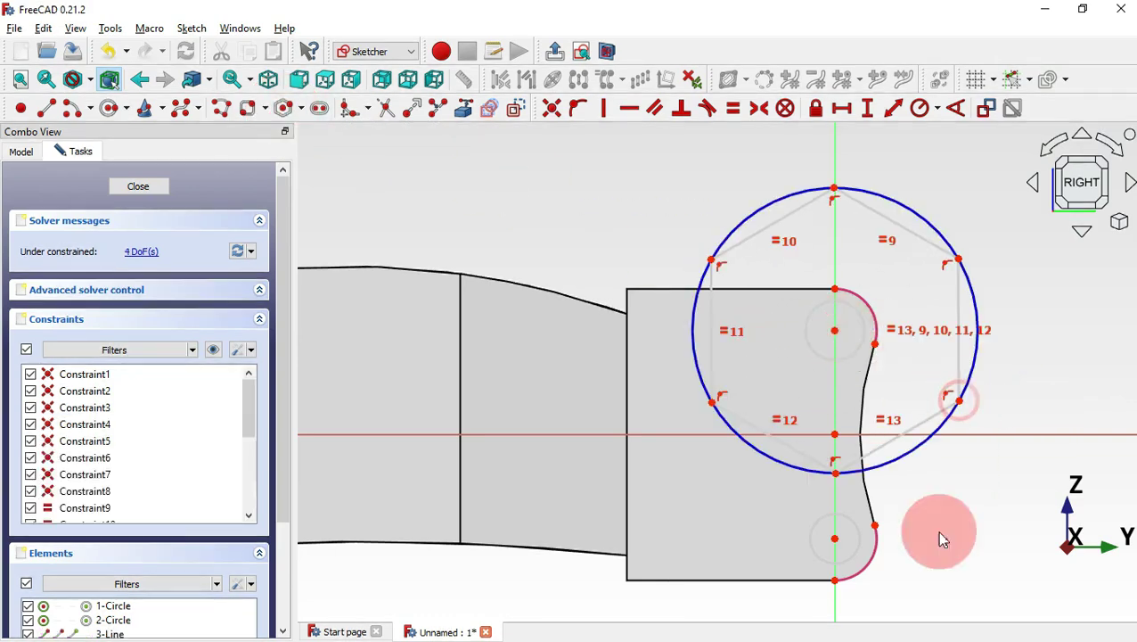
click(835, 538)
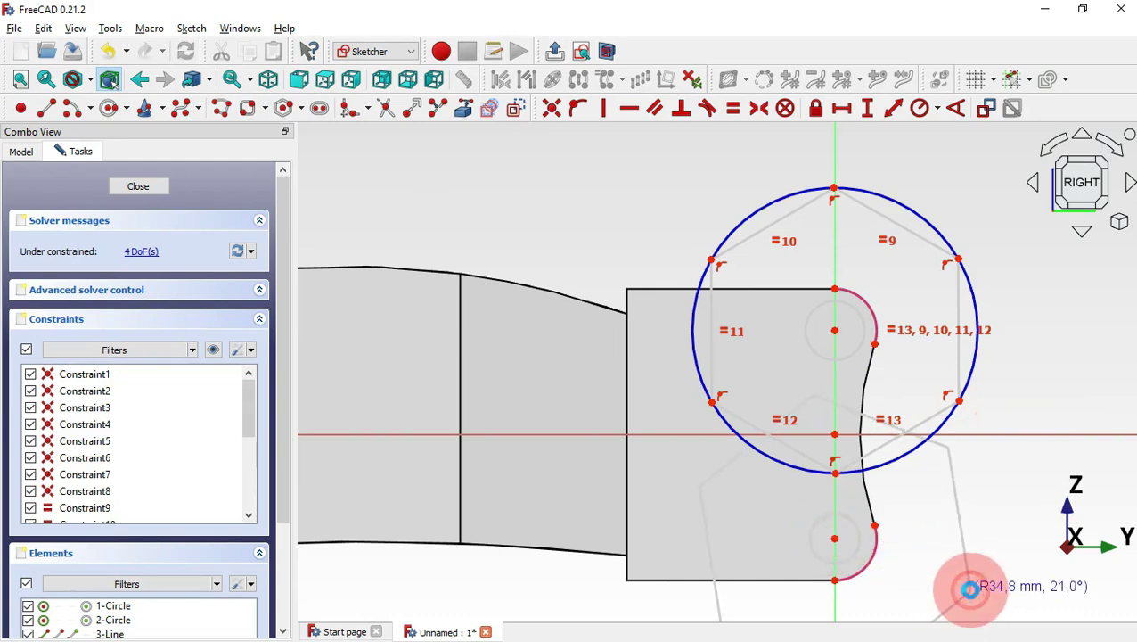
click(970, 589)
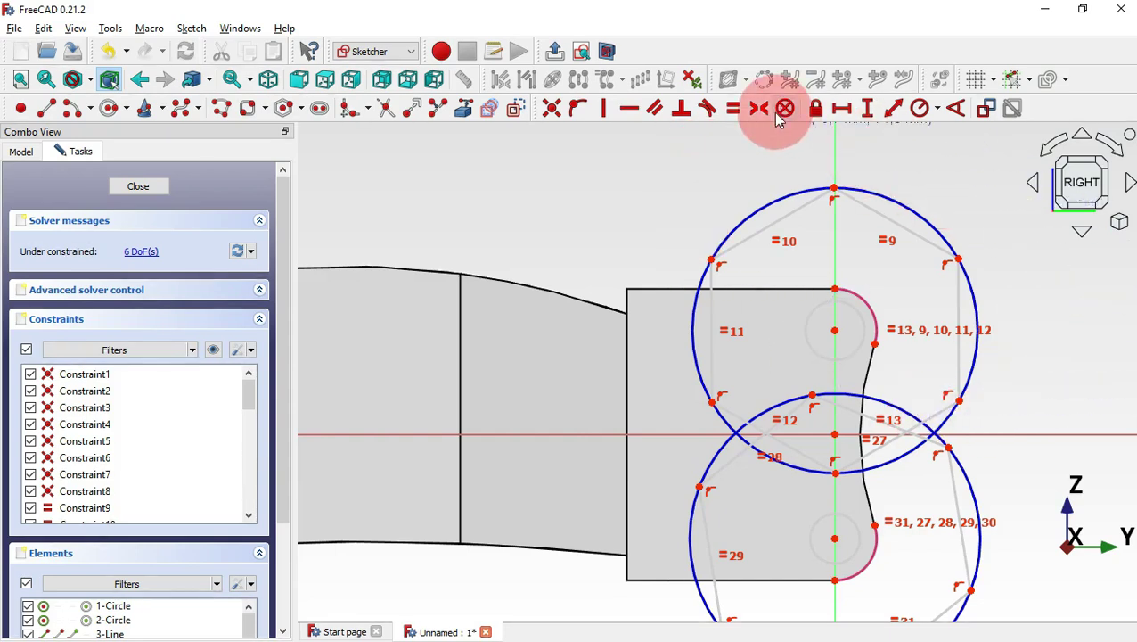
Step: Make the construction circles of the two hexagons equal in size
click(734, 108)
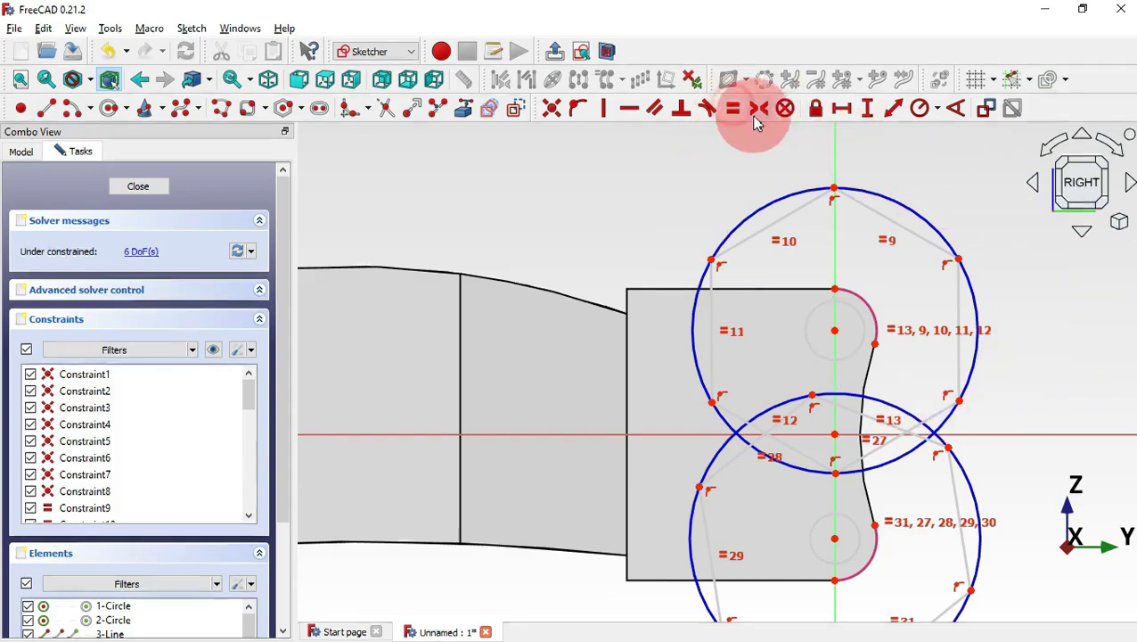
click(933, 227)
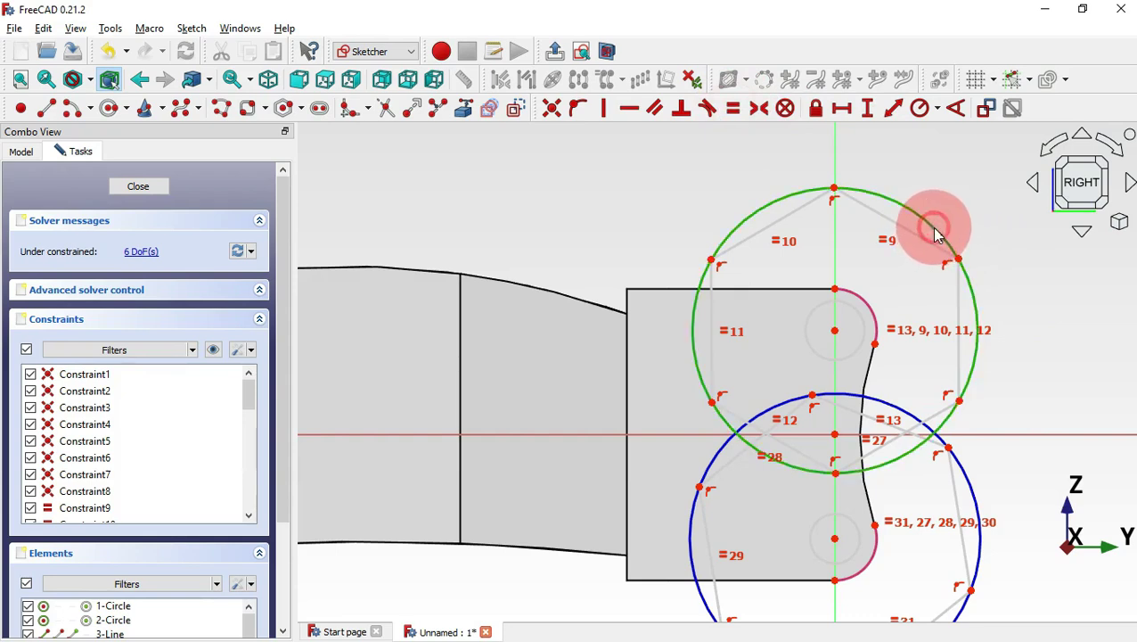
click(971, 483)
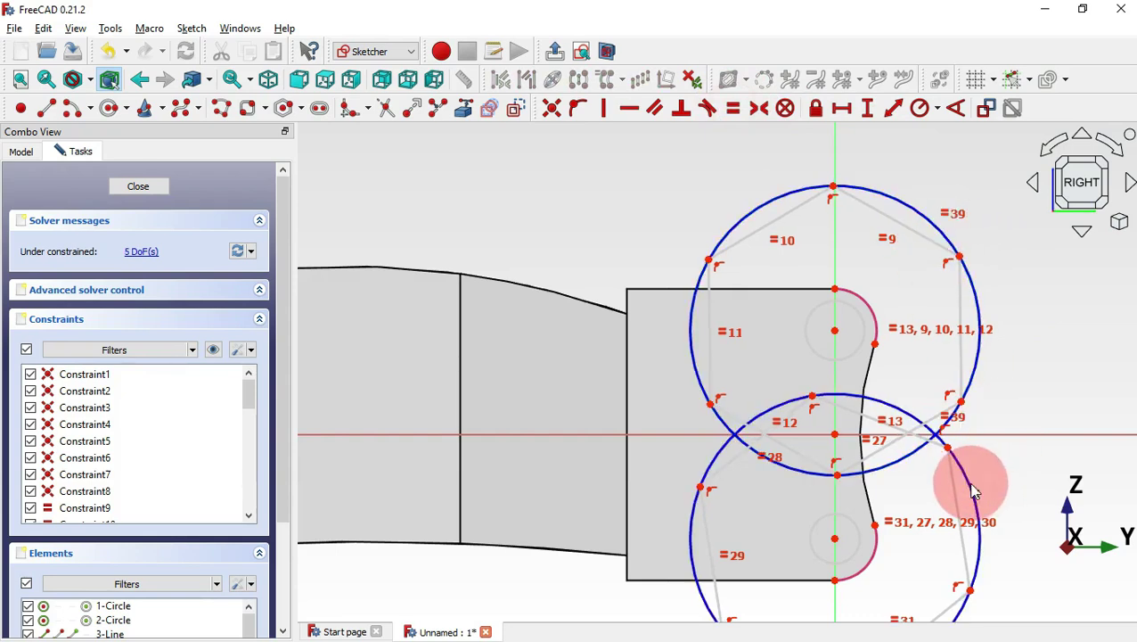
Step: Make the two hole circles equal in size, check the hexagons' orientation in the PDF drawing, and constrain one side of each hexagon vertical
click(862, 340)
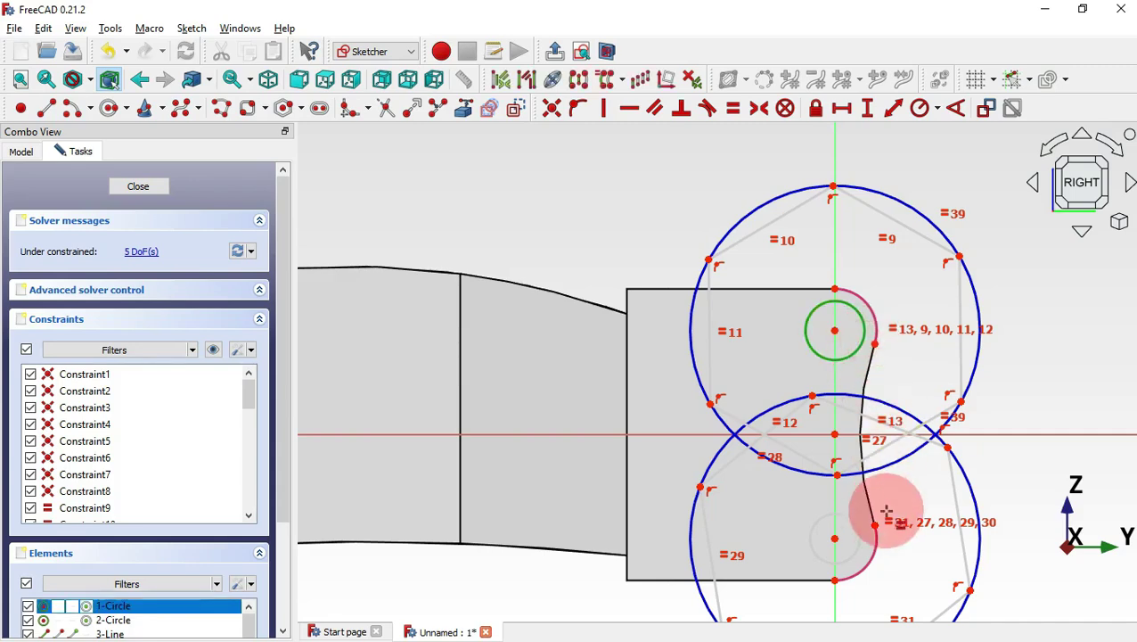
click(854, 525)
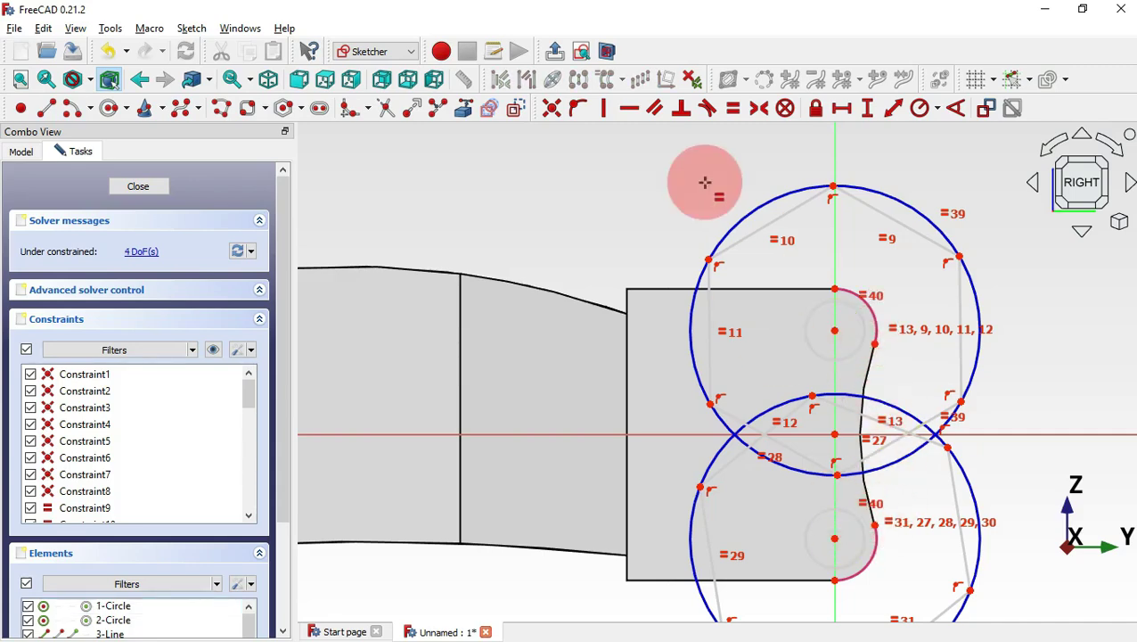
click(606, 111)
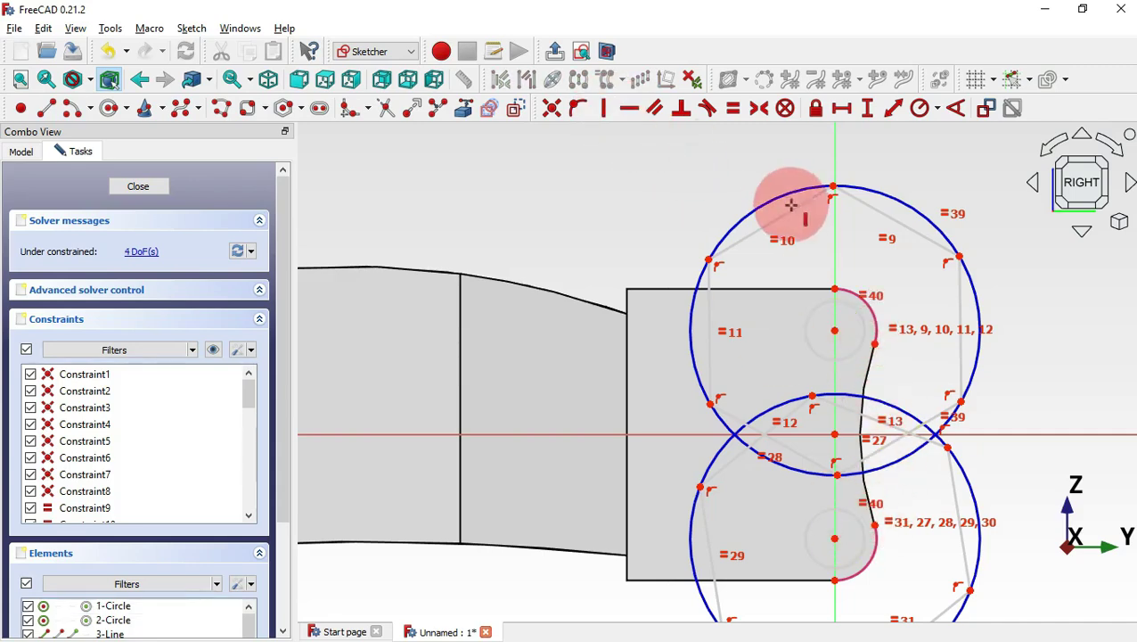
key(alt+Tab)
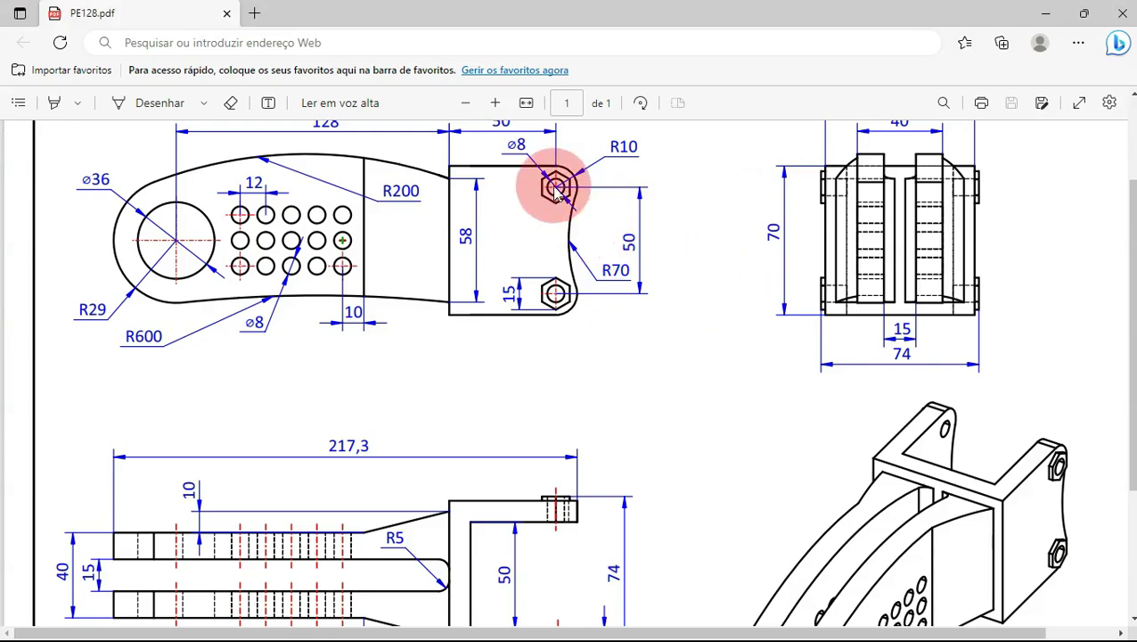
ctrl+scroll(552, 184, up, 2)
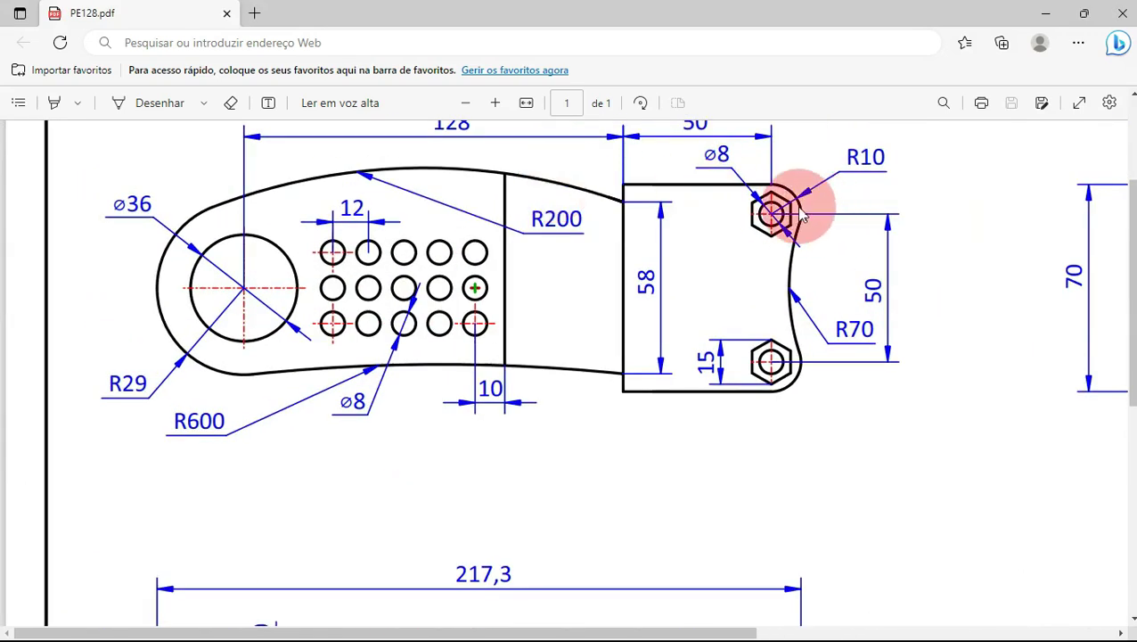
key(alt+Tab)
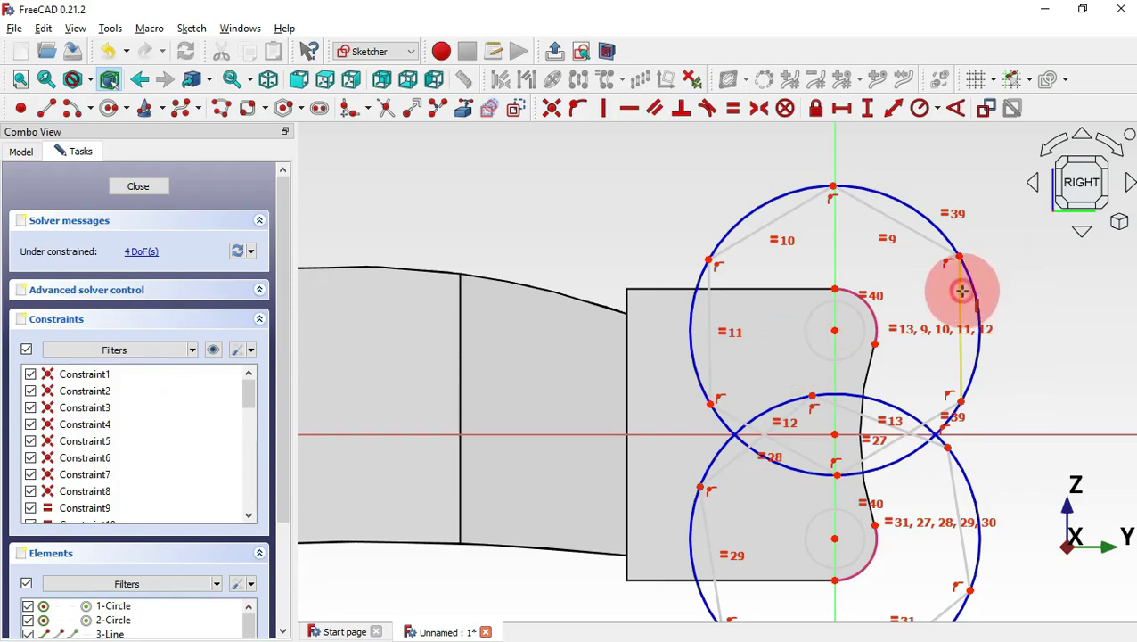
click(961, 290)
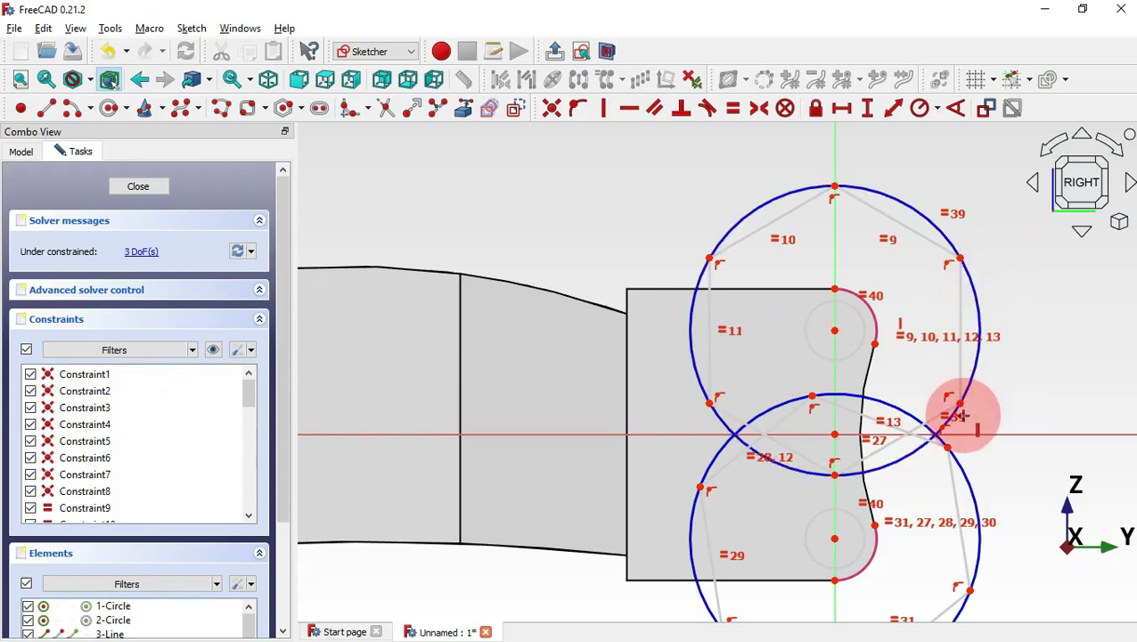
click(955, 483)
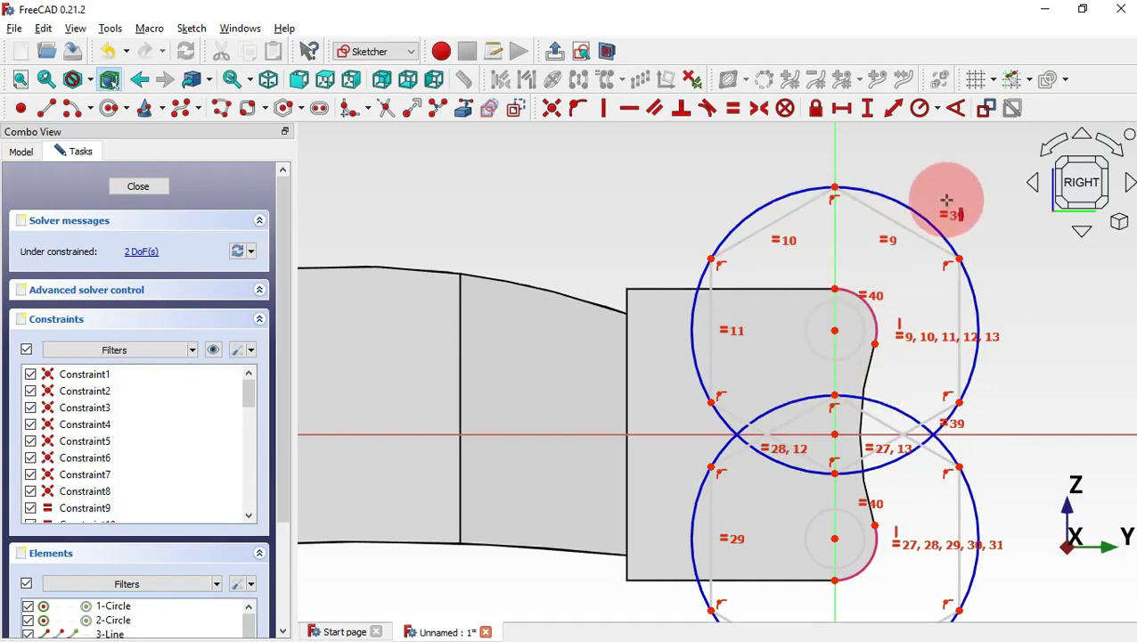
Step: Check the bolt hole size in the PDF drawing and constrain the upper hole circle's diameter to 8 mm
click(936, 108)
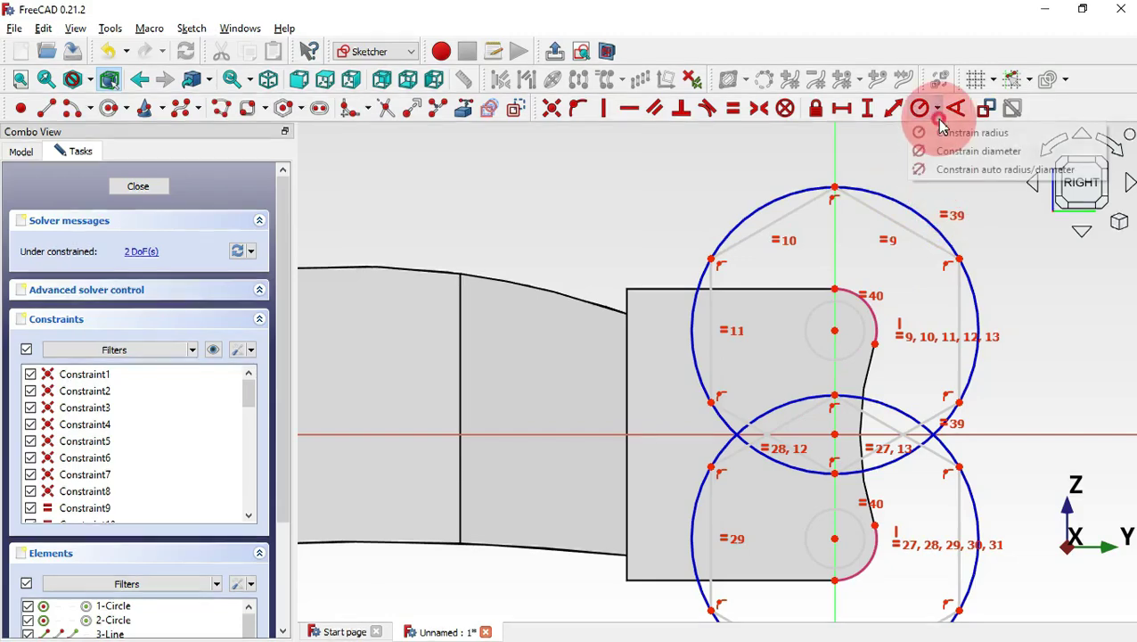
click(989, 150)
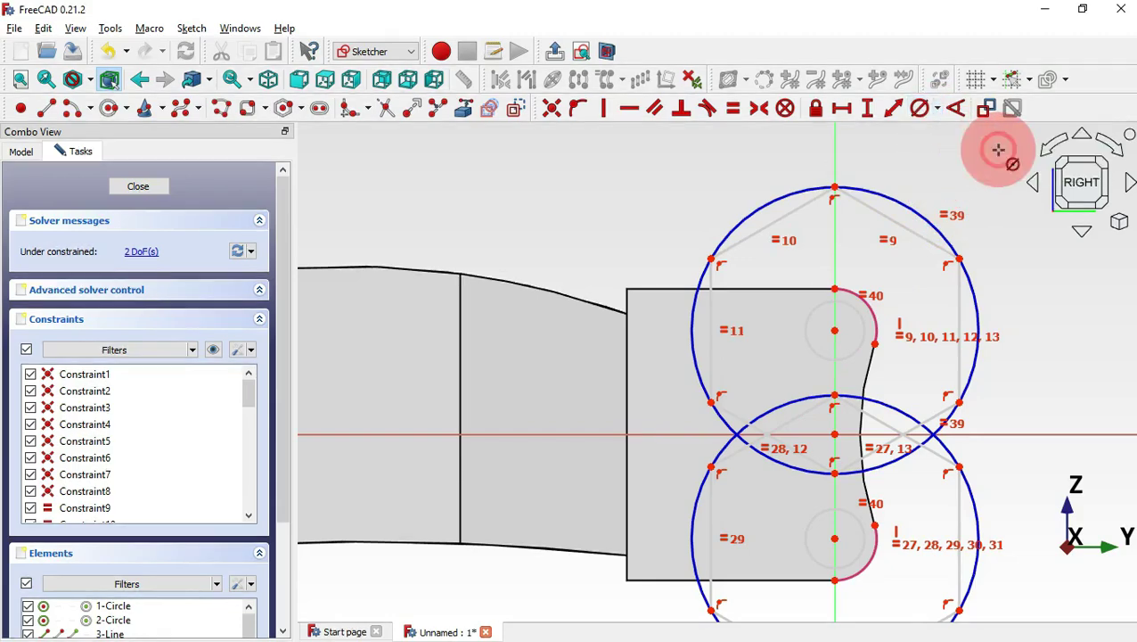
click(862, 316)
key(alt+Tab)
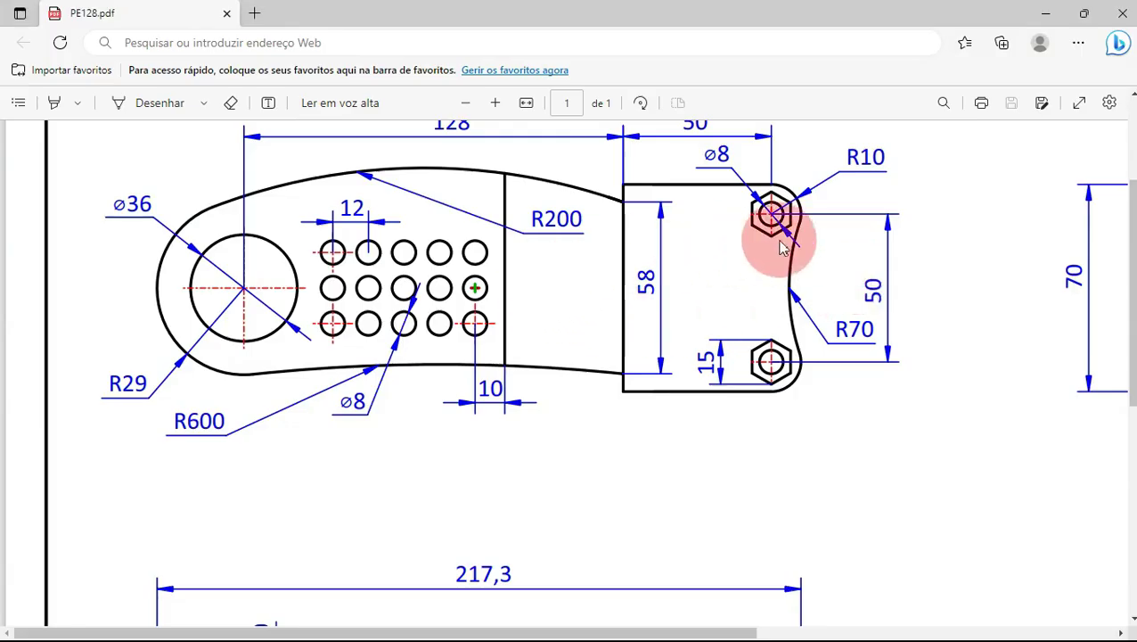
key(alt+Tab)
text(8)
key(Return)
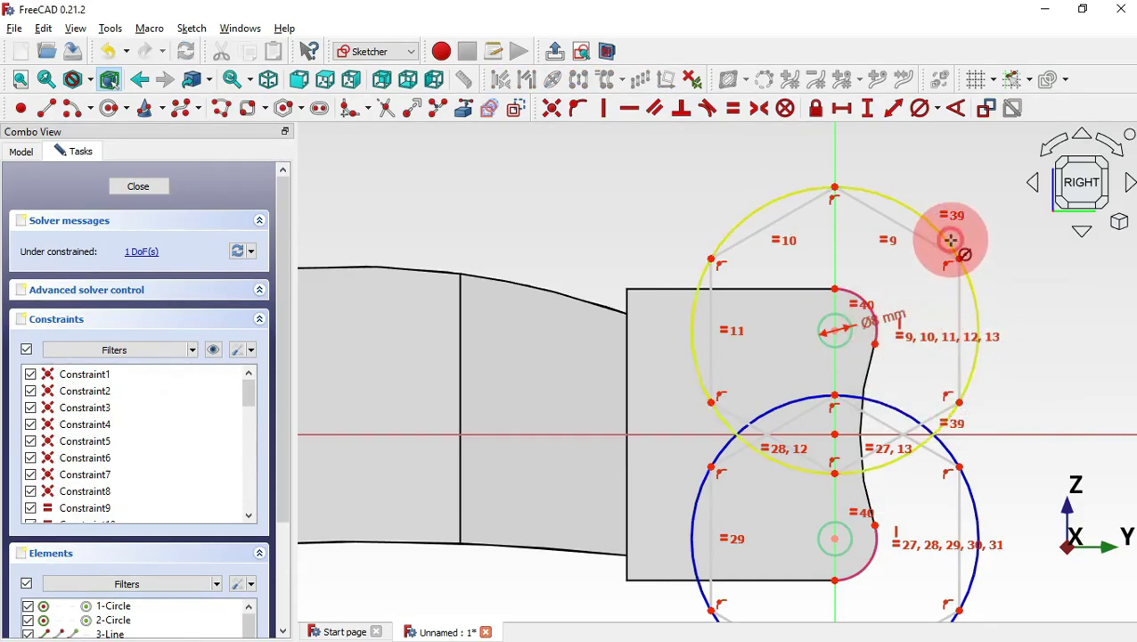
Step: Look up the hexagon size in the PDF drawing, constrain the upper hexagon's construction circle to 15 mm diameter, and leave the sketch
click(951, 239)
key(alt+Tab)
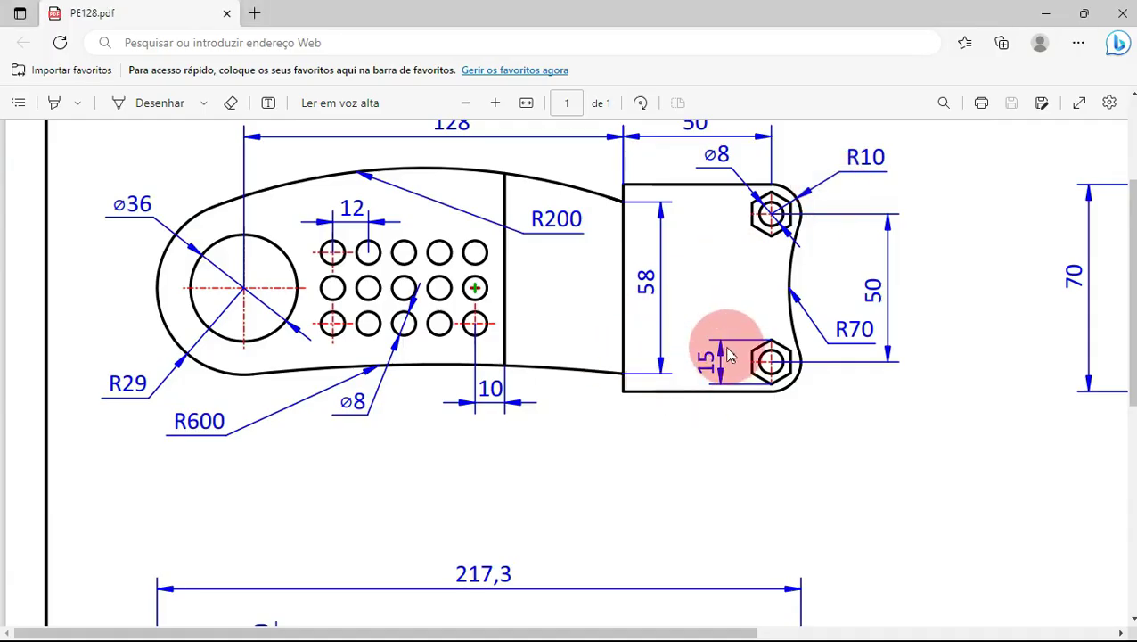
key(alt+Tab)
text(15)
key(Return)
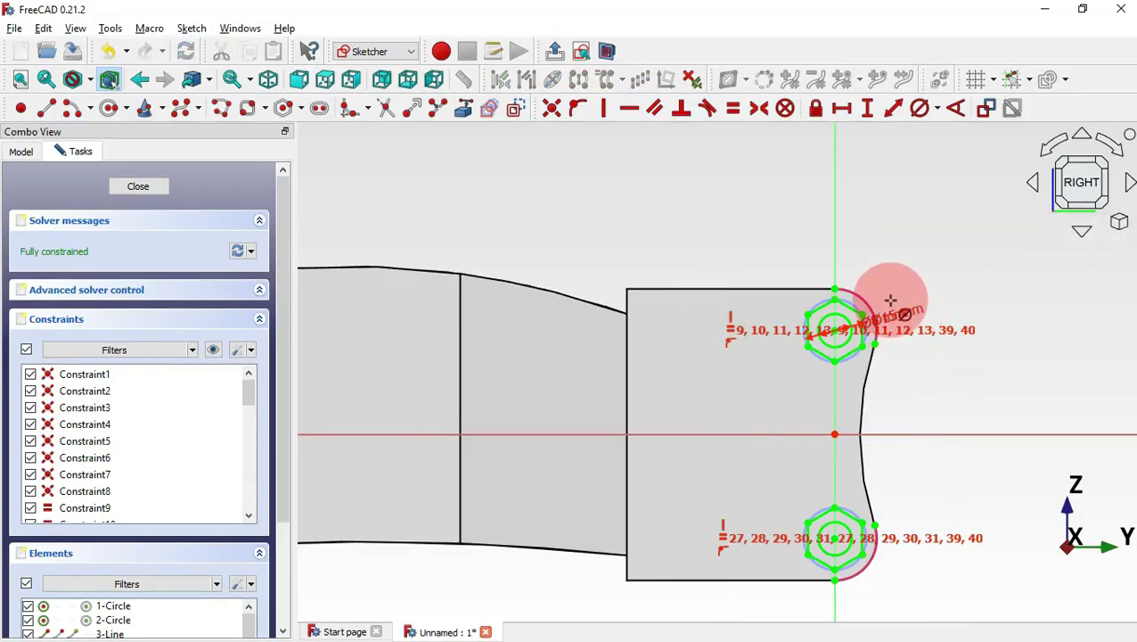
key(Escape)
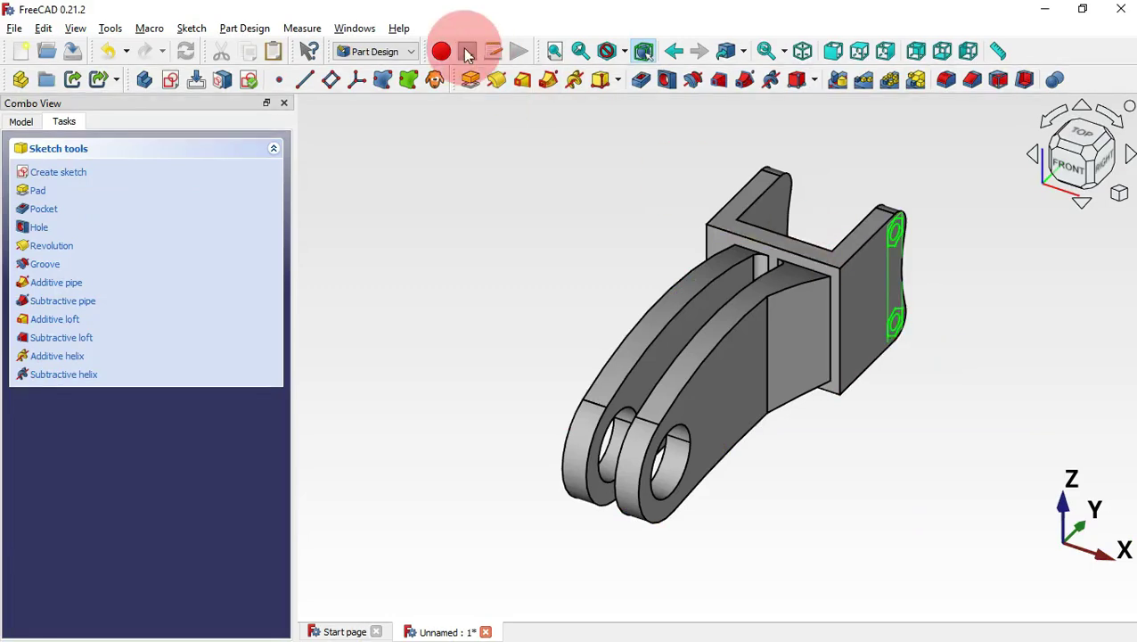
Step: Check the bosses' protrusion in the PDF drawing's end view and pad the hexagon sketch by 2 mm
click(468, 80)
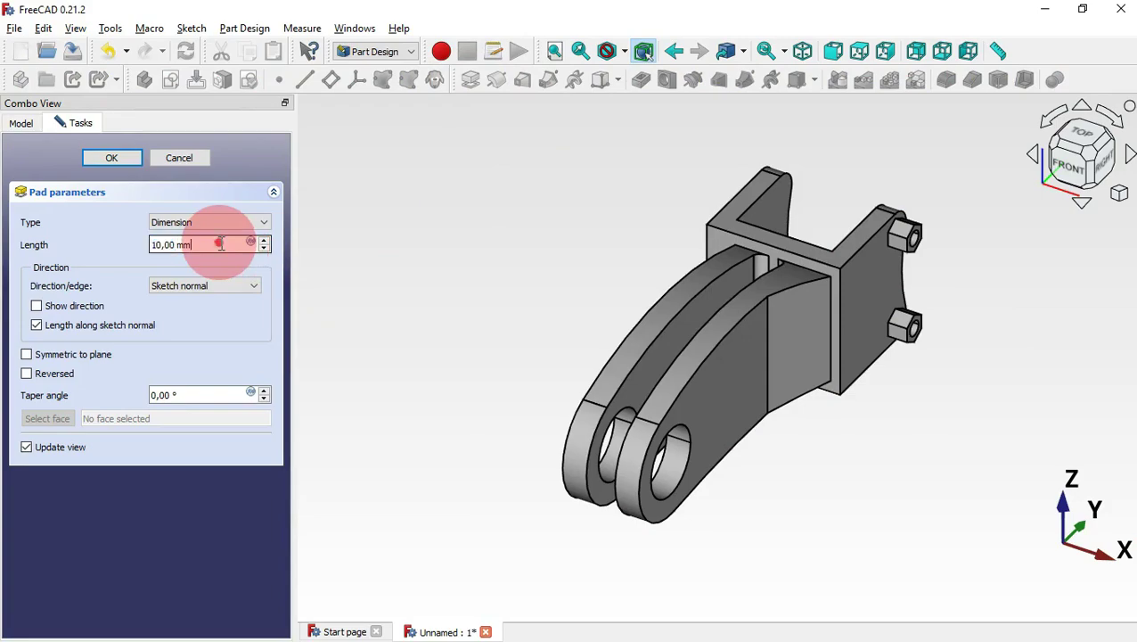
key(alt+Tab)
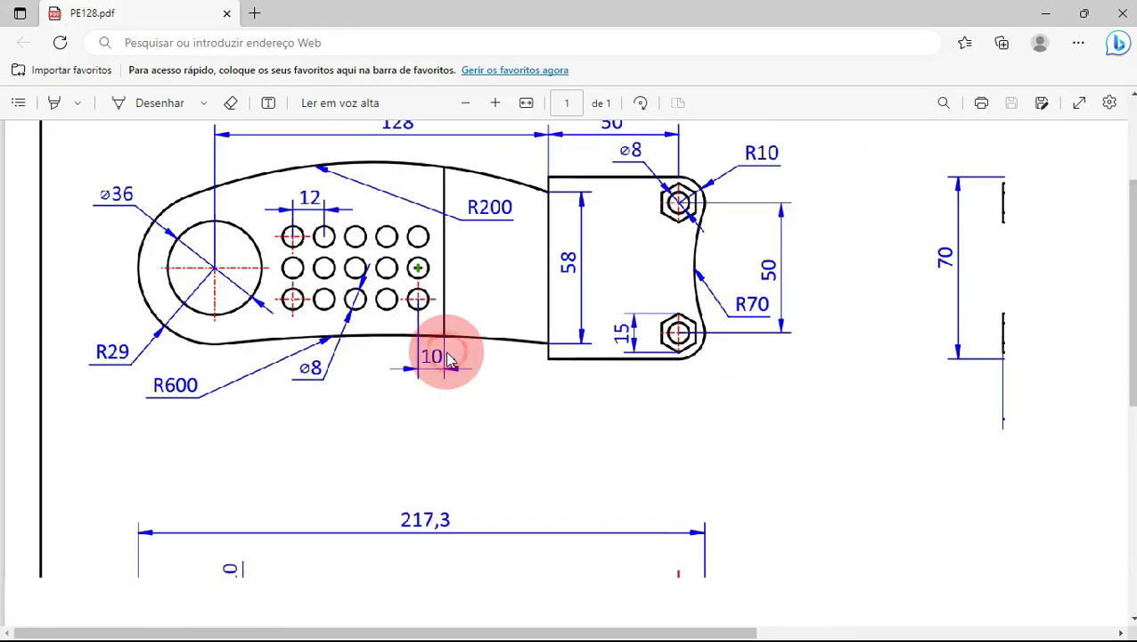
ctrl+scroll(448, 359, down, 1)
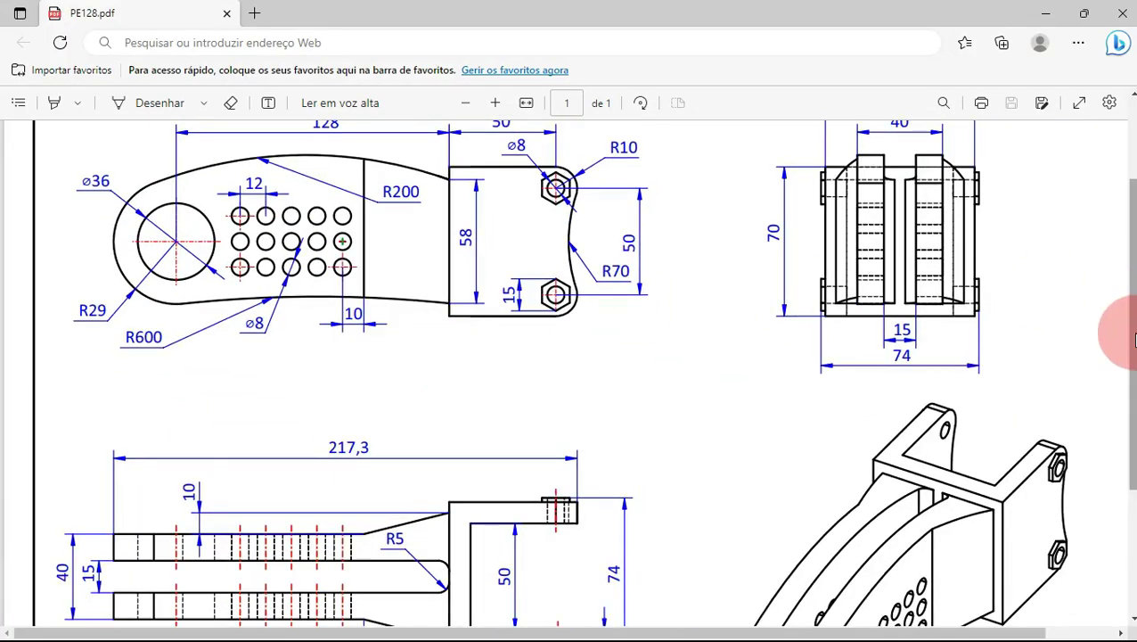
drag(1134, 339, 1131, 266)
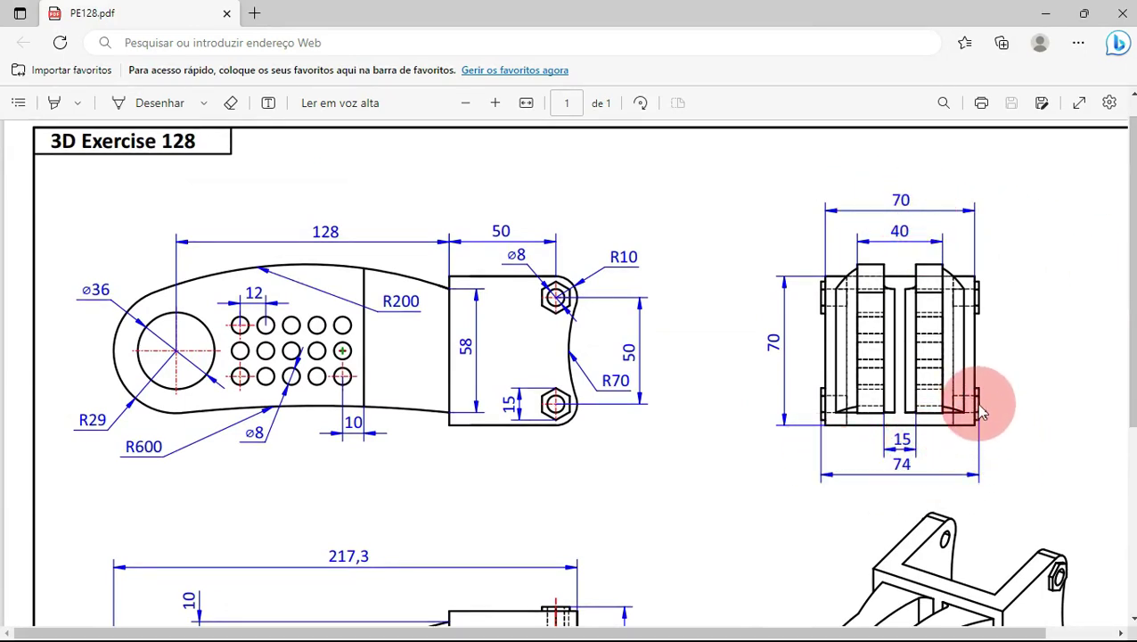
key(alt+Tab)
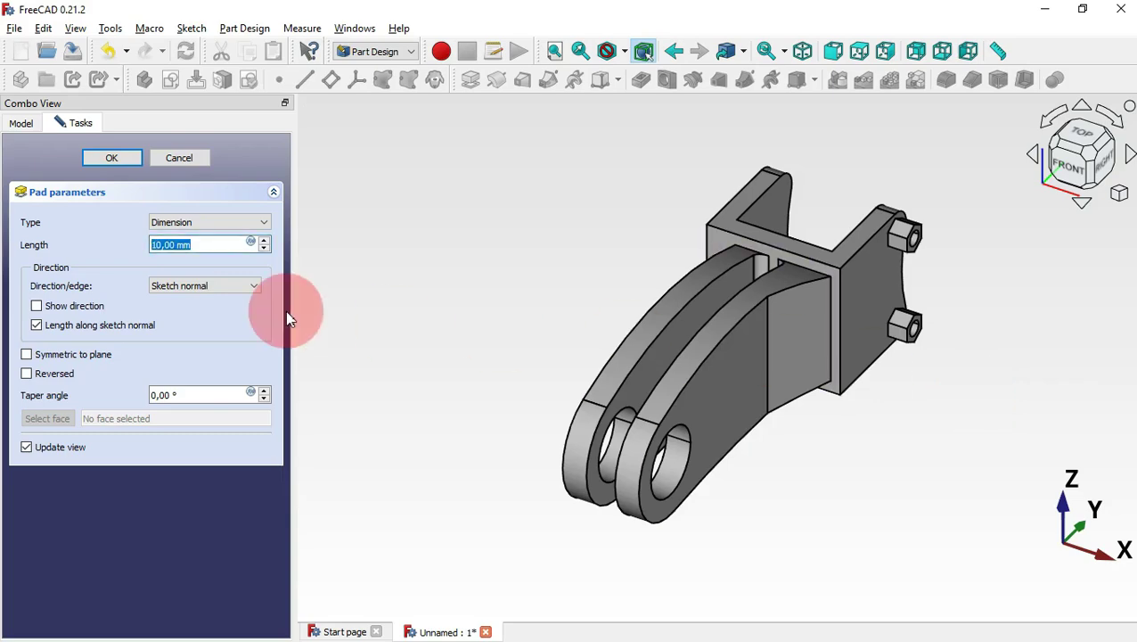
text(2)
key(Return)
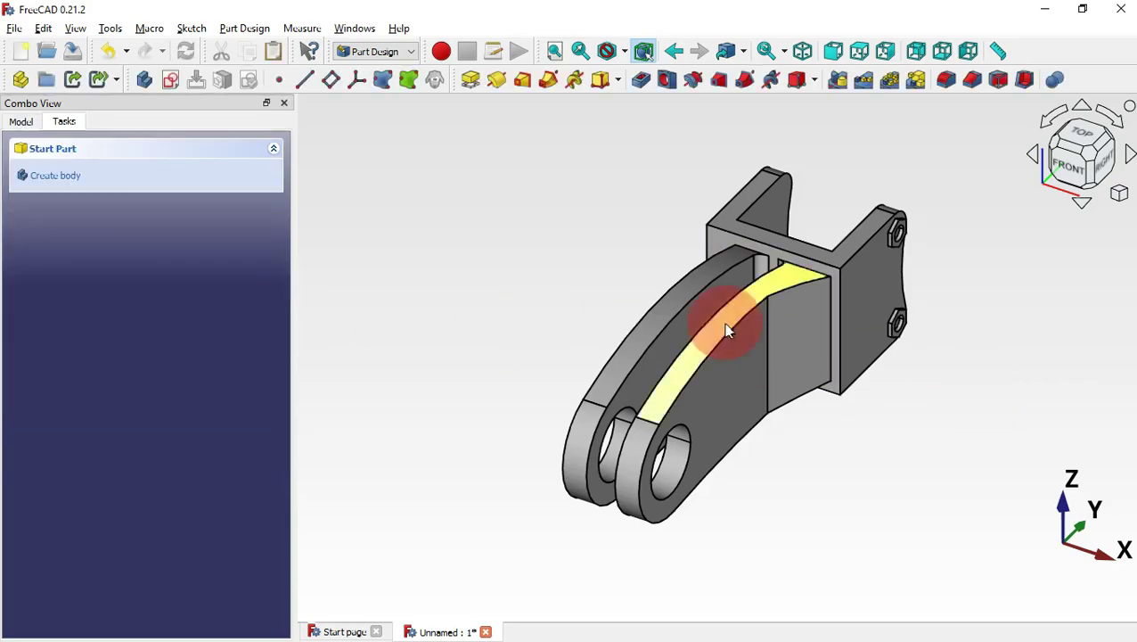
Step: Mirror the chamfer and the hexagonal boss pad together about the Base YZ plane
middle_drag(884, 353, 856, 486)
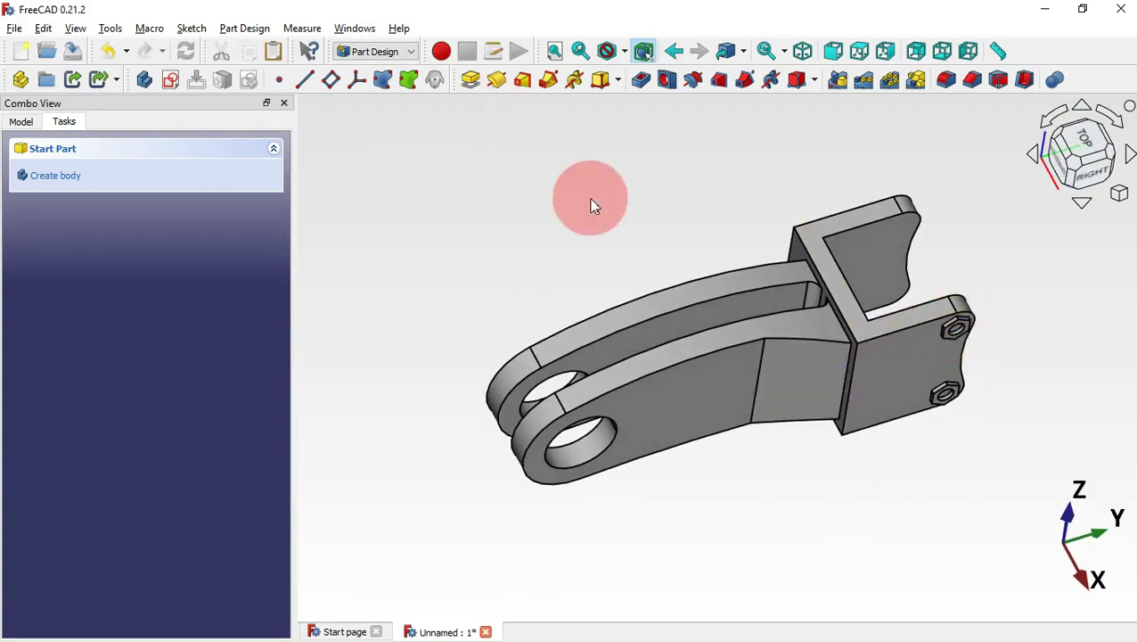
click(21, 121)
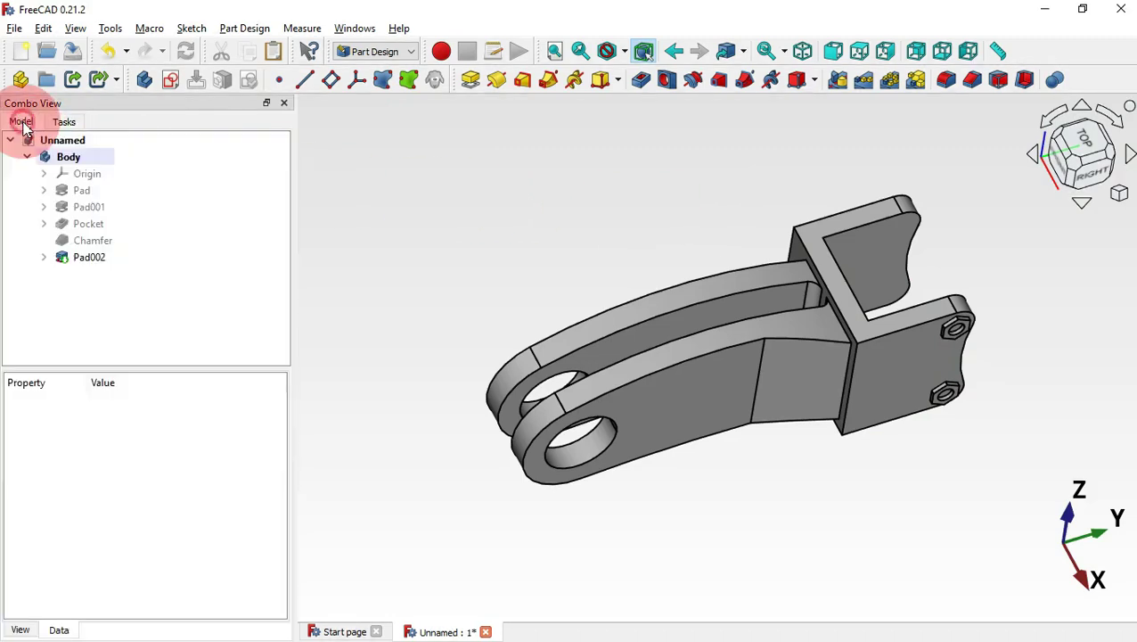
click(102, 248)
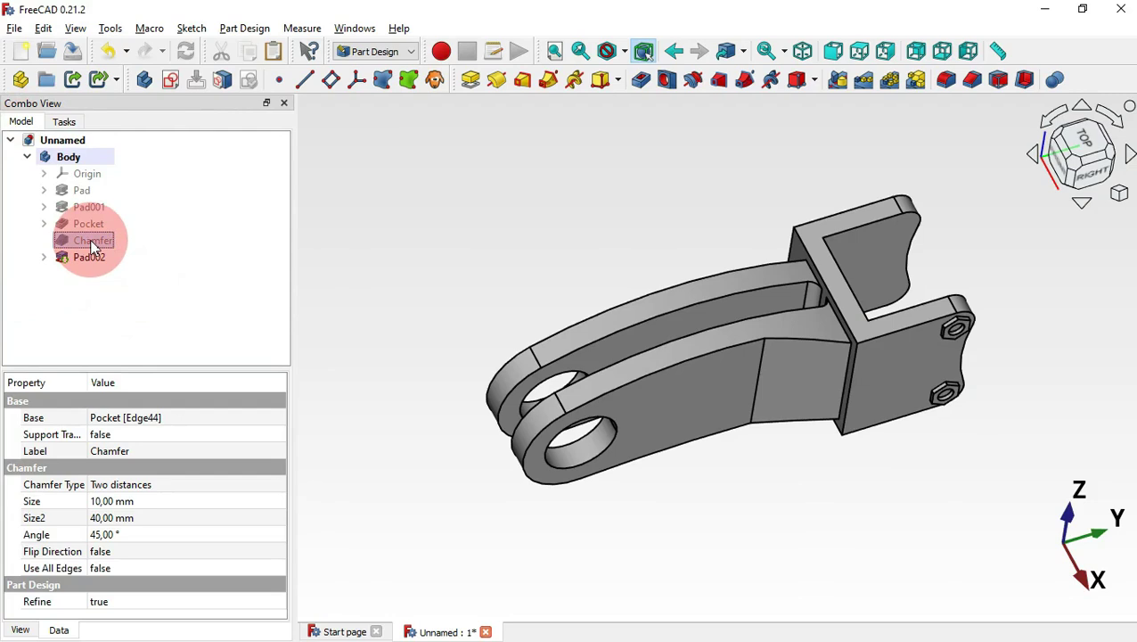
ctrl+click(93, 258)
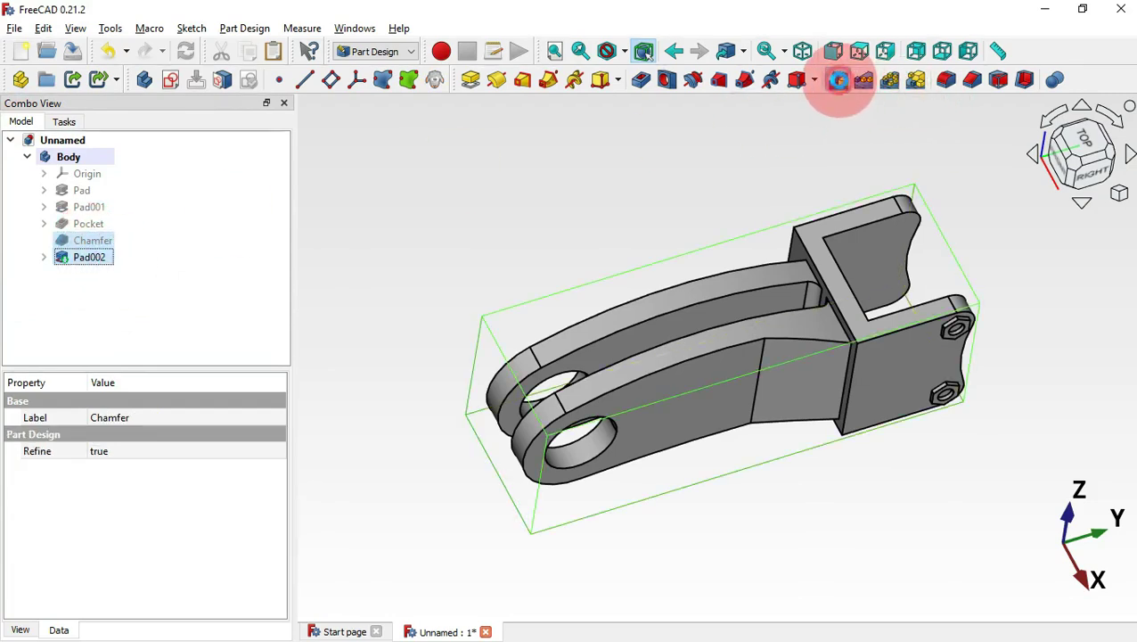
click(836, 81)
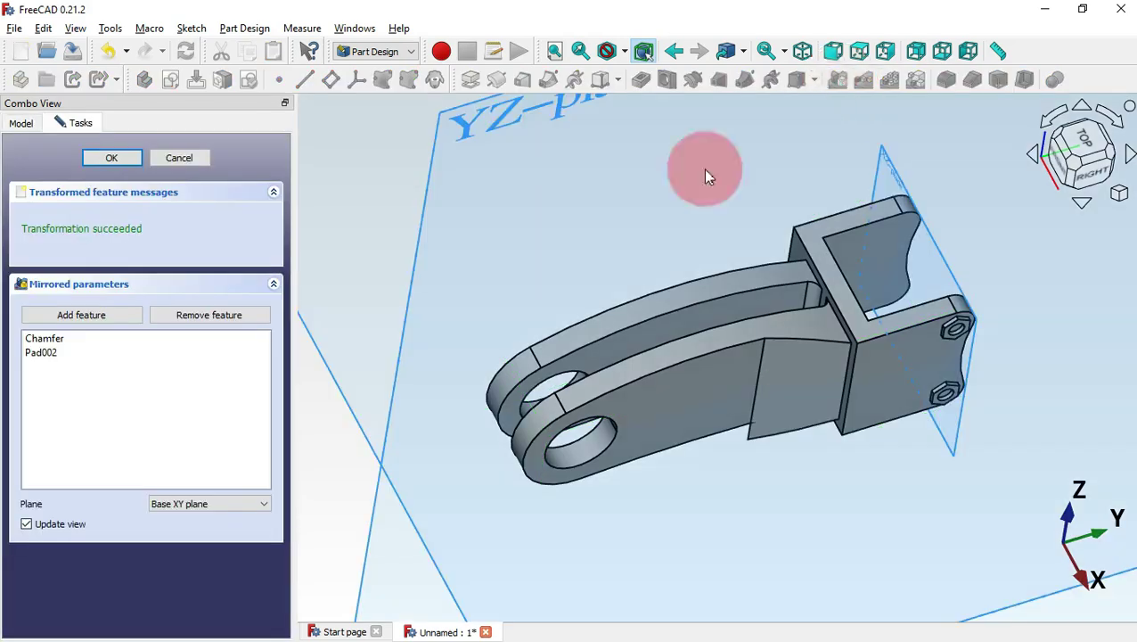
mouse_move(432, 351)
middle_down()
mouse_move(548, 374)
mouse_move(439, 351)
middle_up()
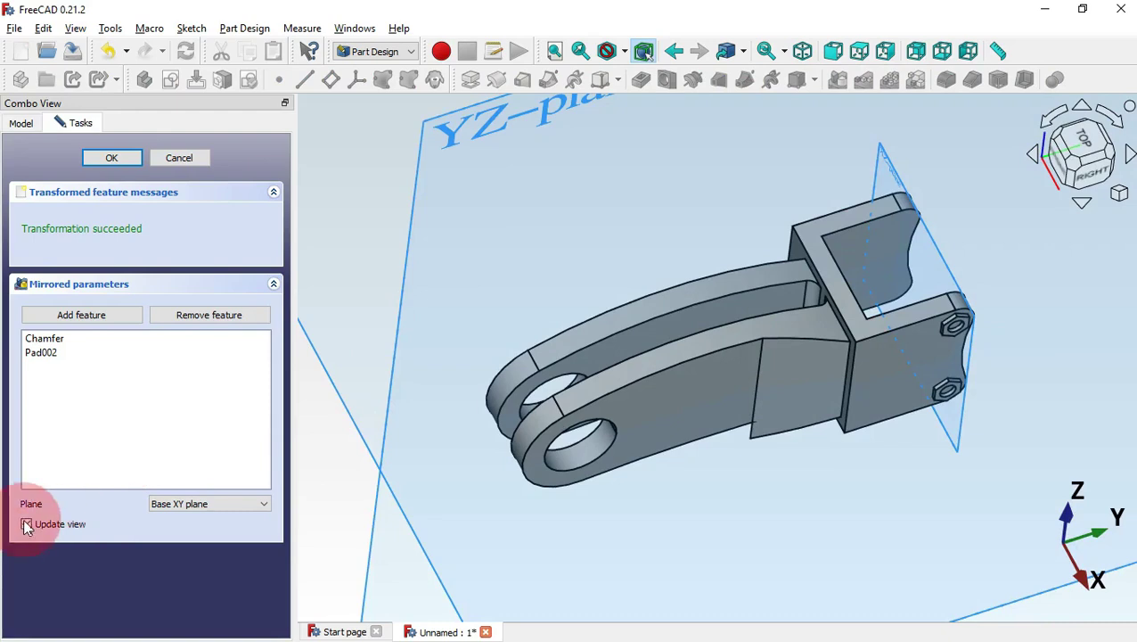
click(198, 504)
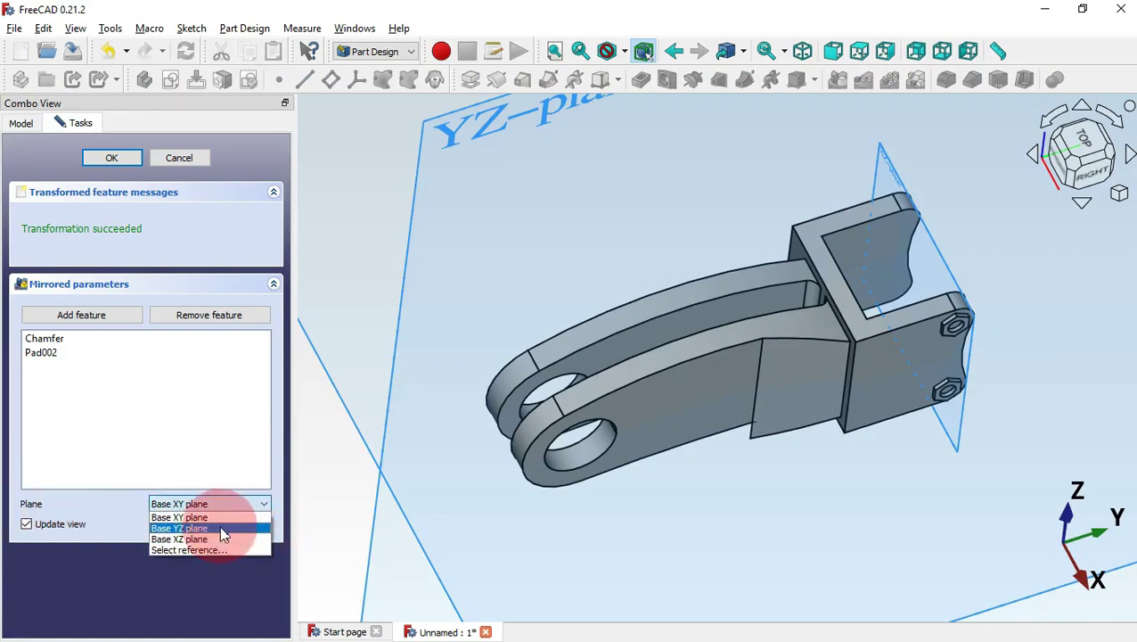
click(221, 528)
middle_drag(416, 477, 776, 472)
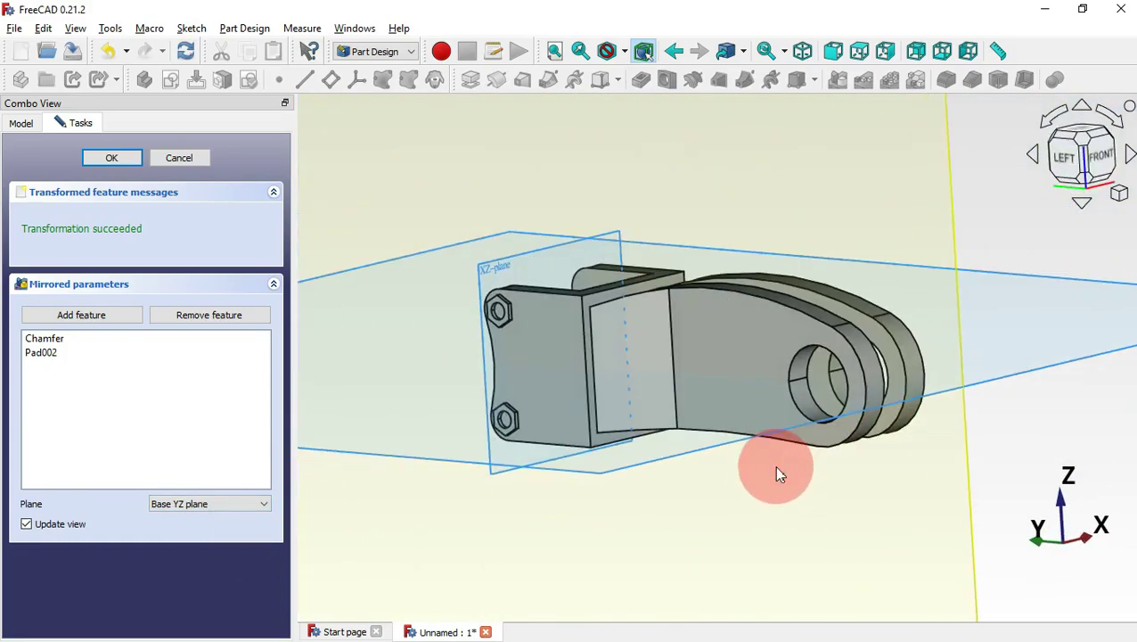
click(112, 157)
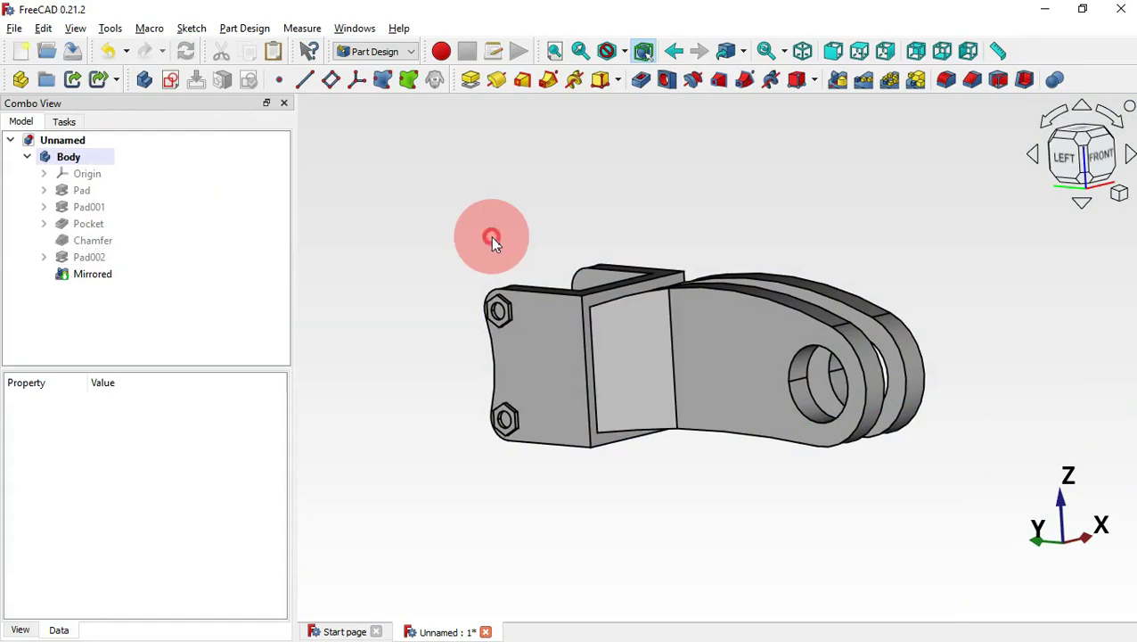
Step: Cut pockets through all from the two round faces inside the hexagonal bosses of the mounting block
key(0)
middle_drag(838, 294, 731, 317)
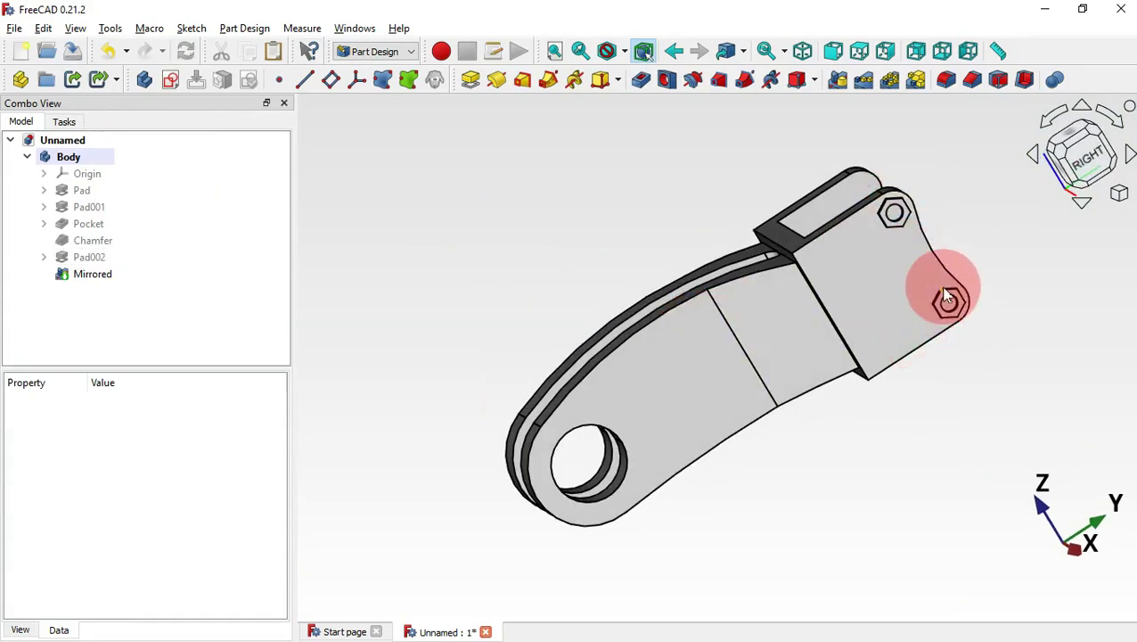
click(897, 216)
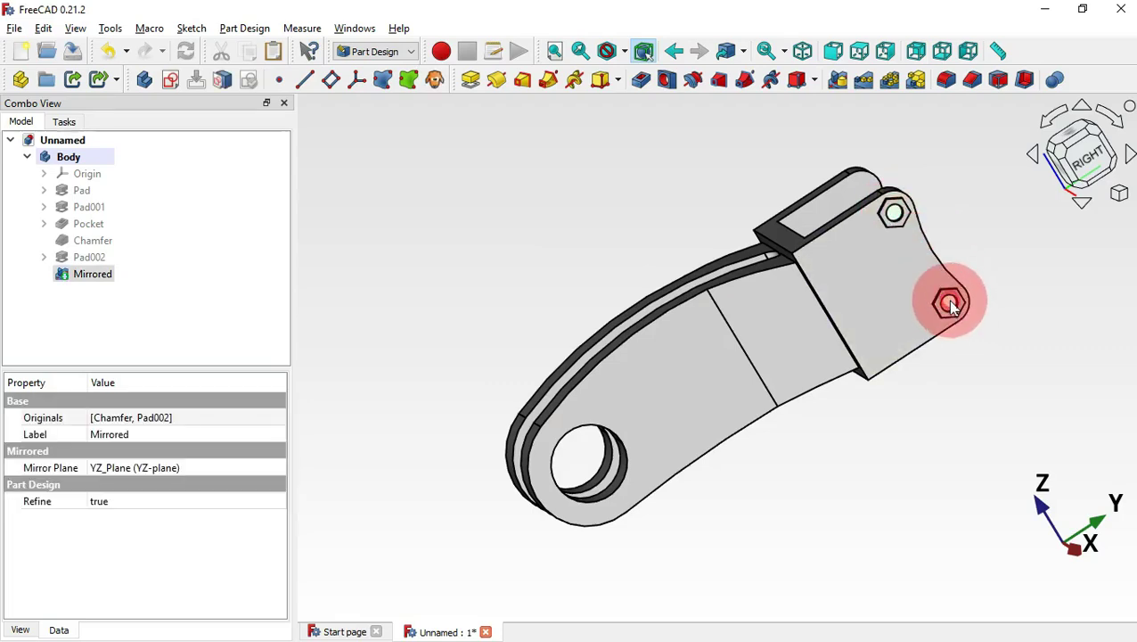
click(641, 80)
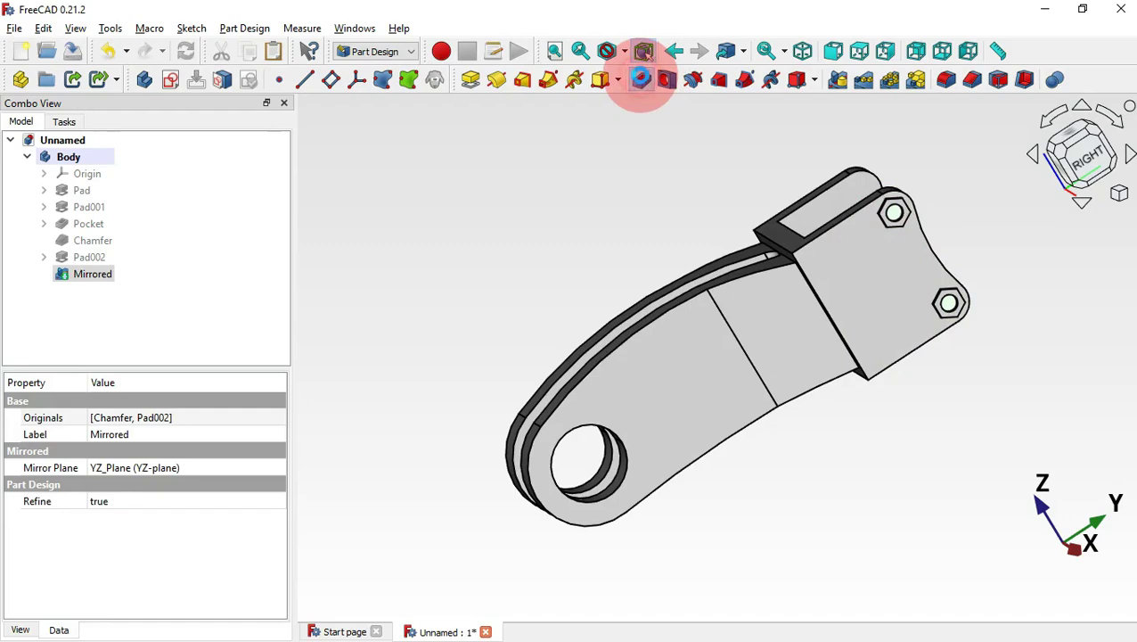
drag(533, 188, 629, 231)
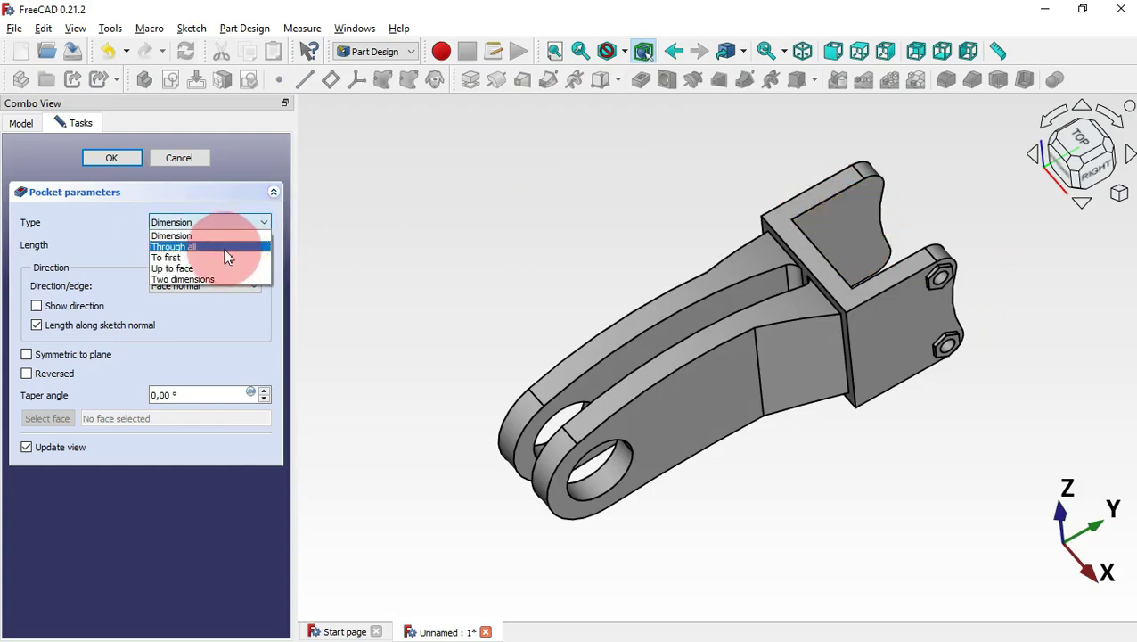
click(225, 252)
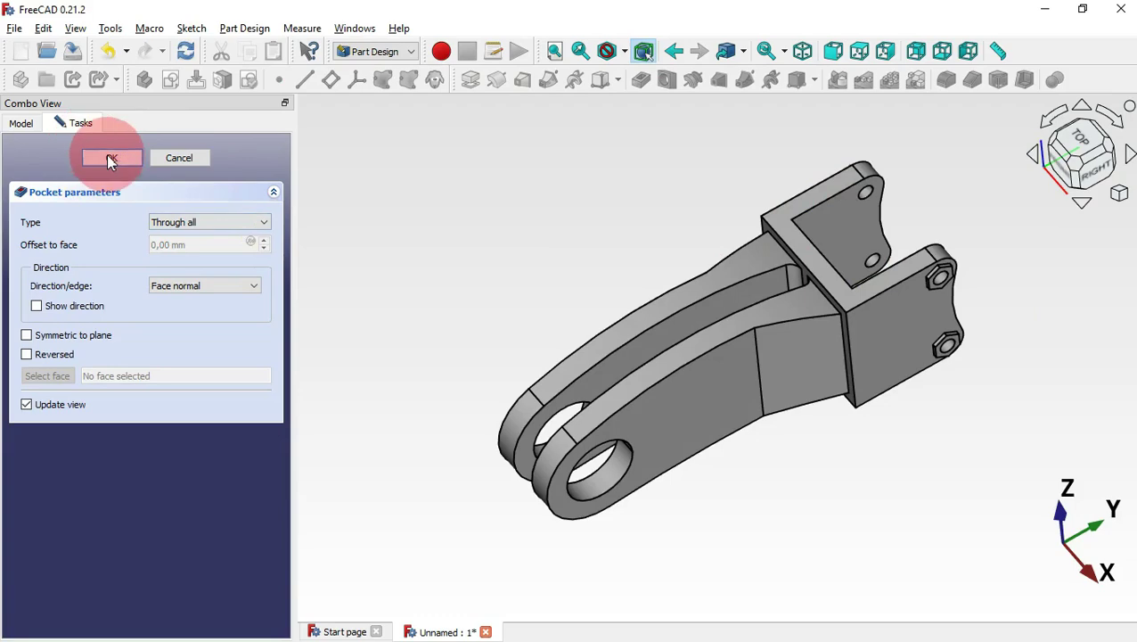
click(111, 161)
Step: Check the small hole pattern in the PDF drawing and start a sketch on the fork arm's flat outer face
drag(482, 243, 418, 305)
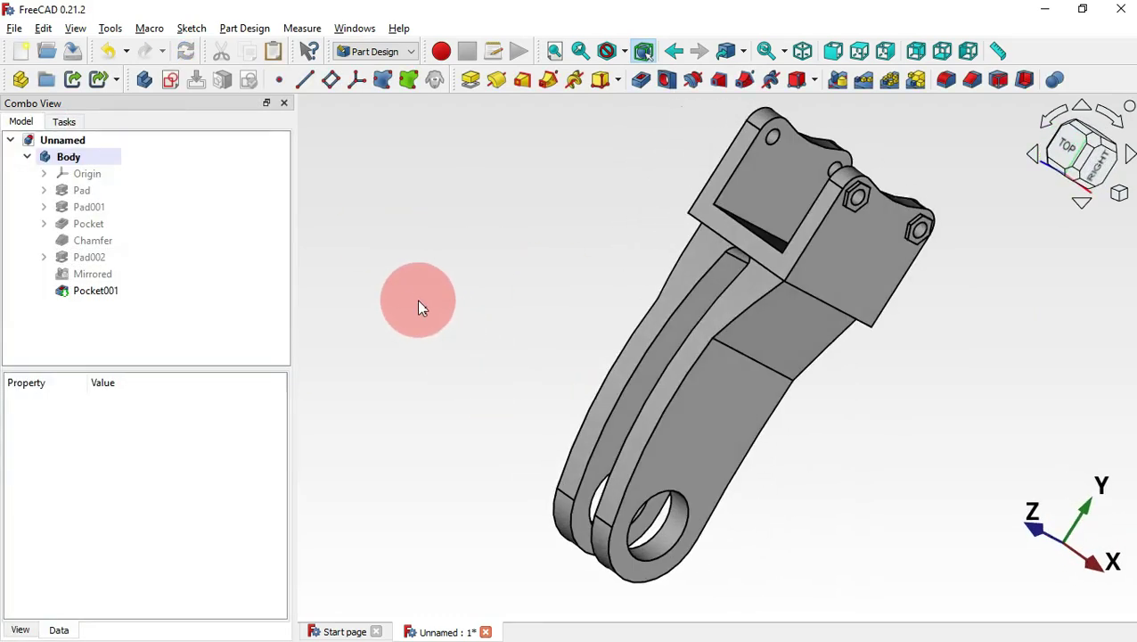
key(alt+Tab)
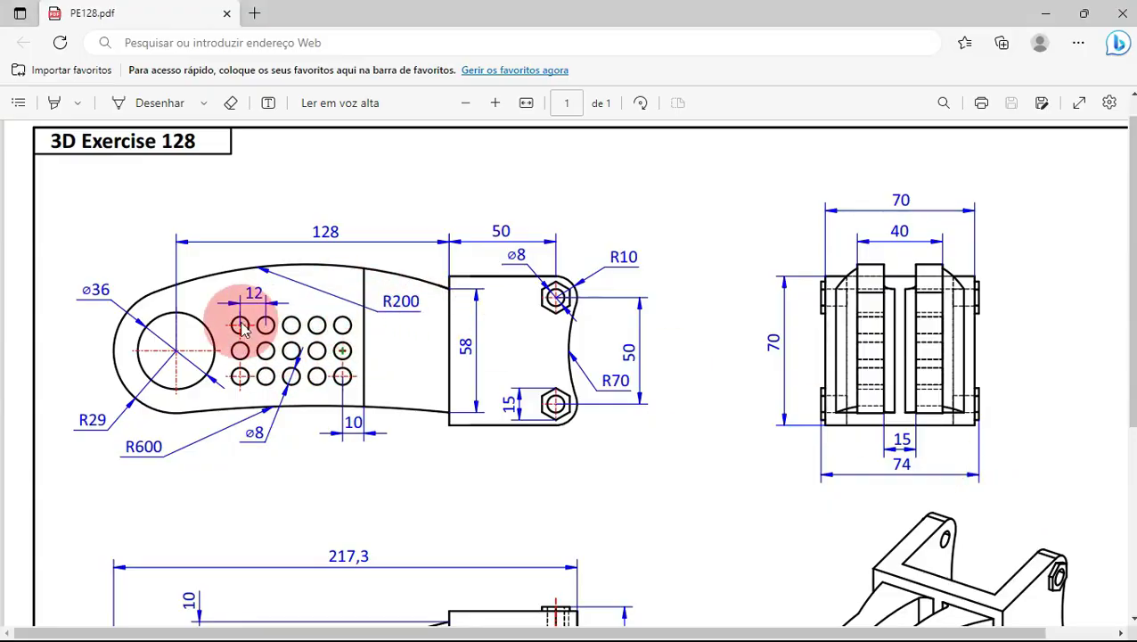
key(alt+Tab)
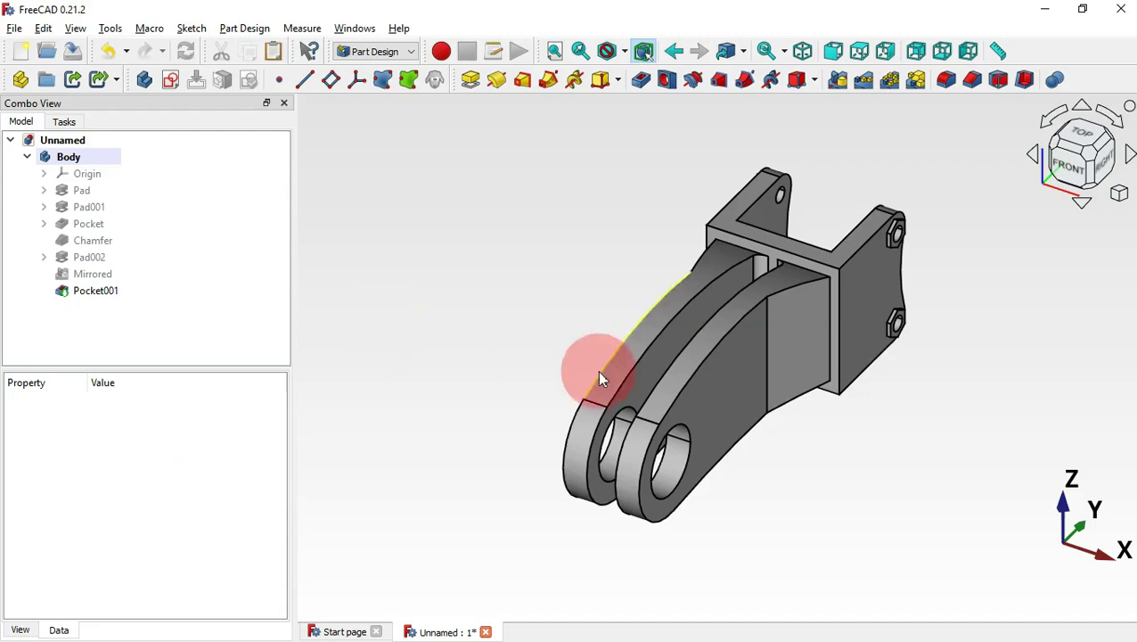
click(742, 395)
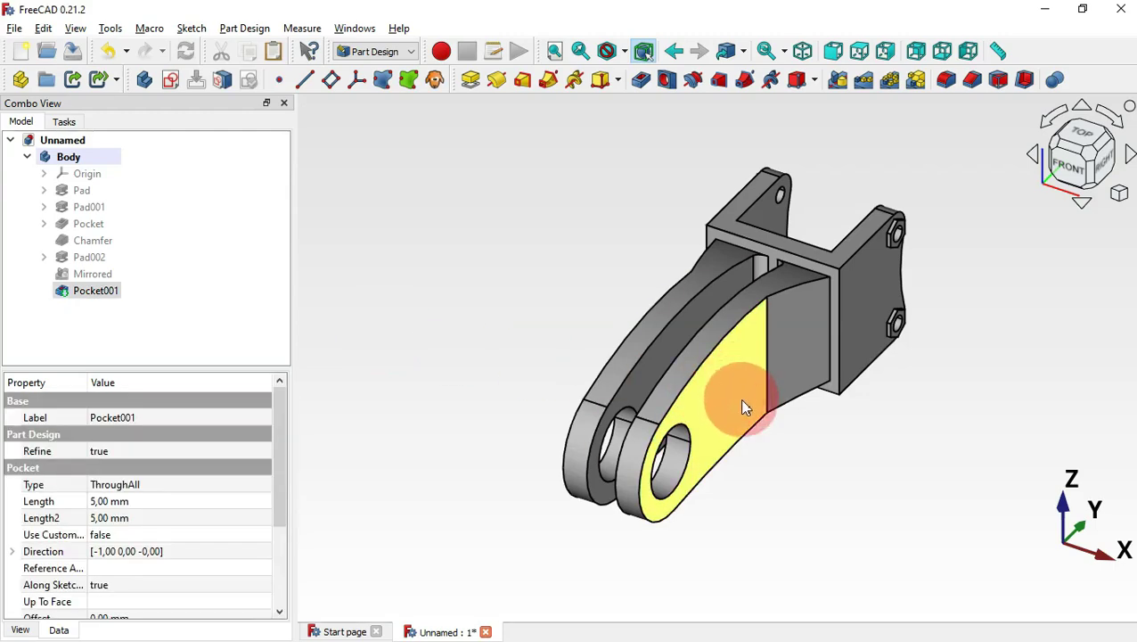
click(171, 81)
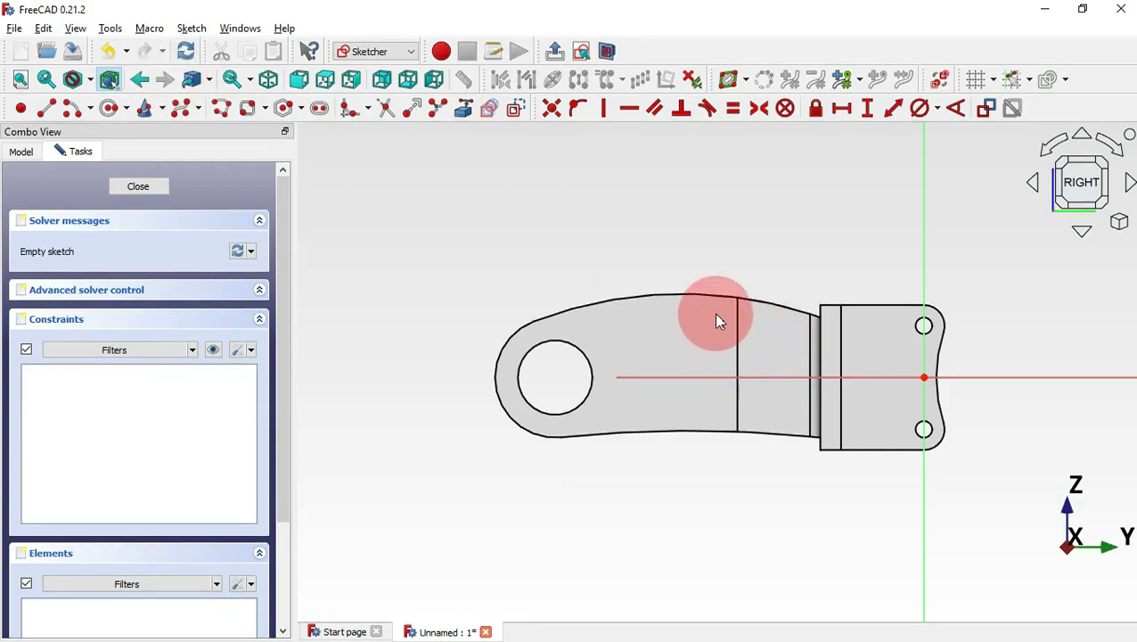
Step: Sketch a circle about 14 mm in diameter below the horizontal axis, near the arm's vertical bend edge
scroll(722, 325, up, 2)
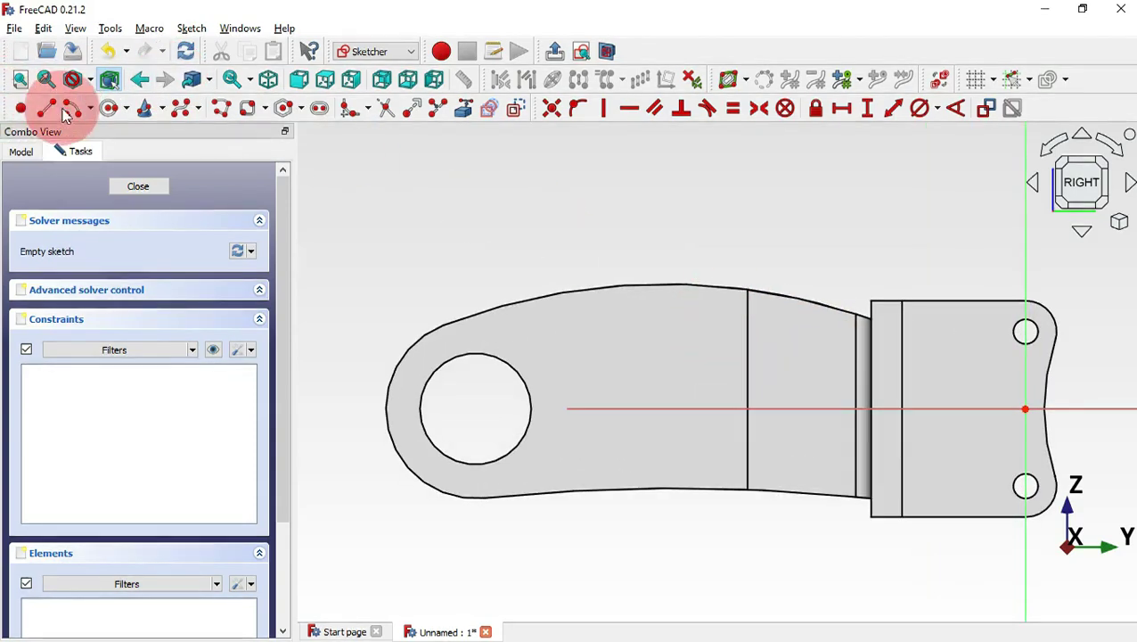
click(112, 110)
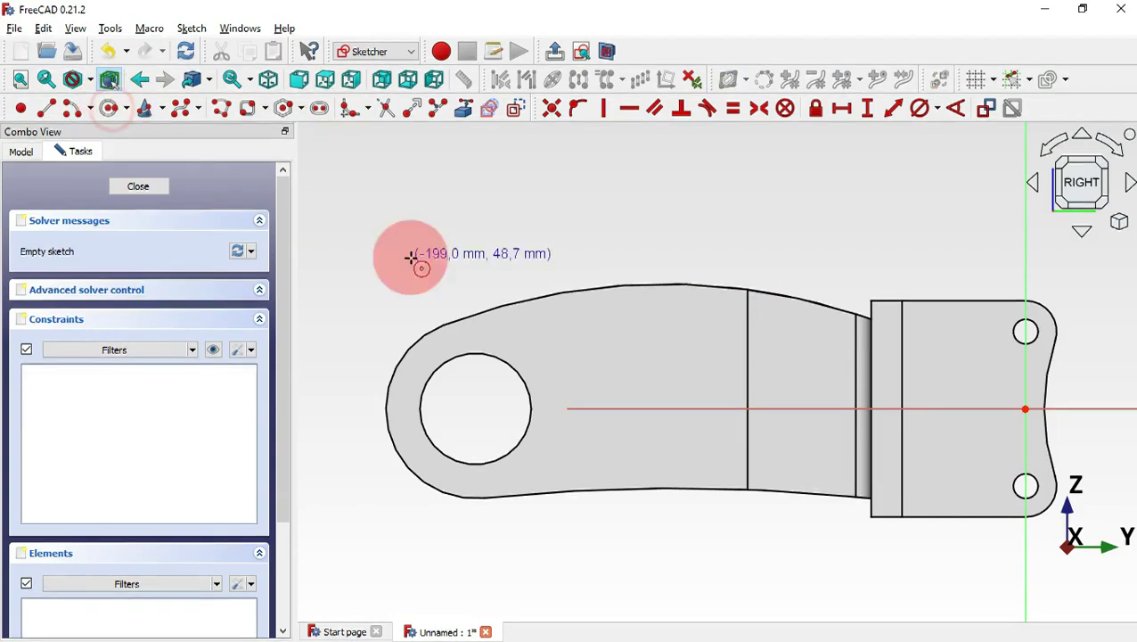
scroll(723, 461, up, 3)
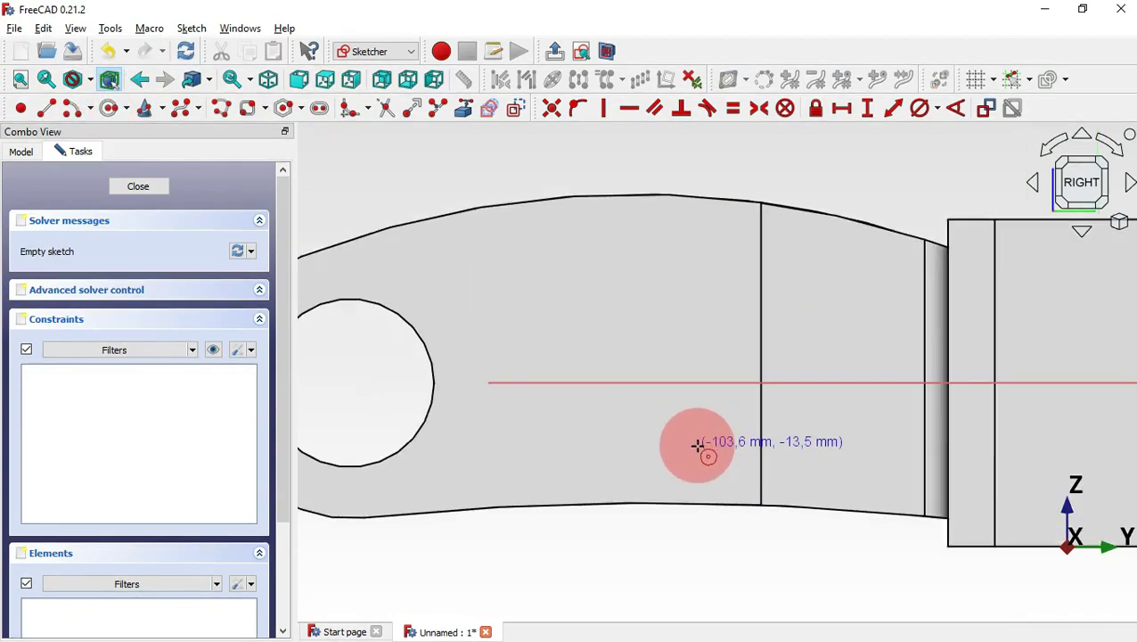
click(698, 444)
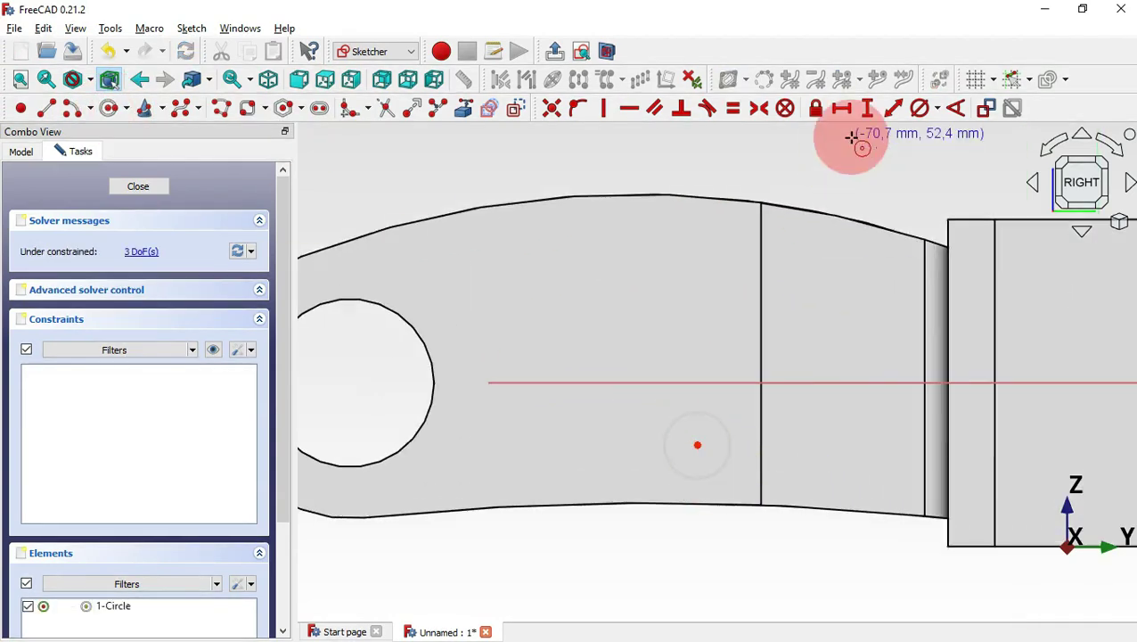
Step: Look up the small holes' size in the PDF drawing and constrain the circle's diameter to 8 mm
click(921, 108)
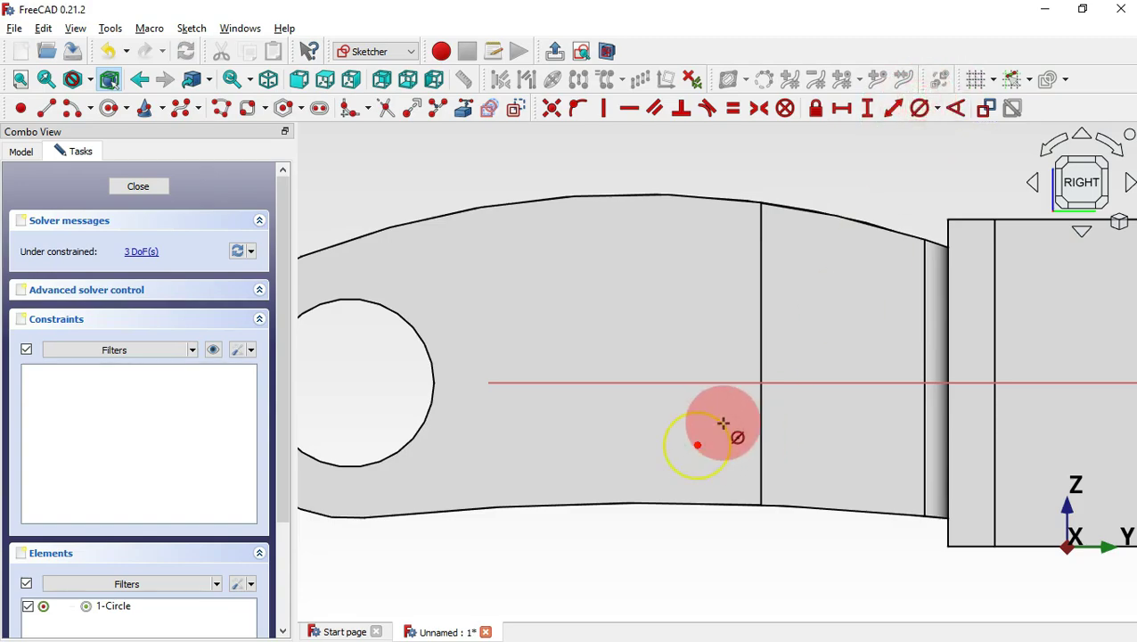
click(721, 422)
key(alt+Tab)
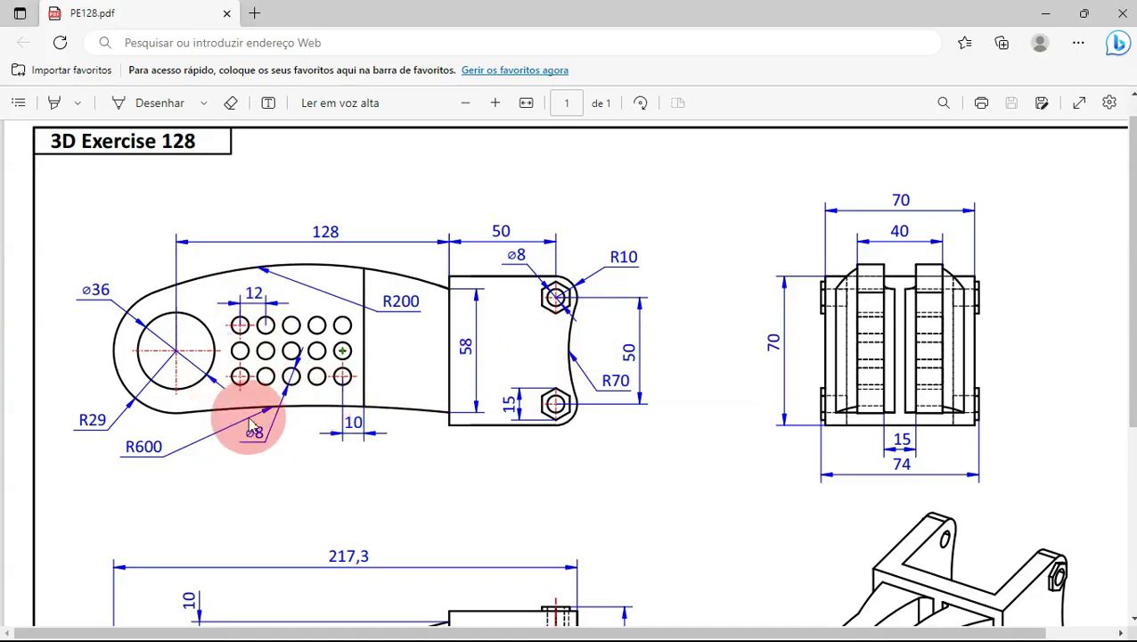
key(alt+Tab)
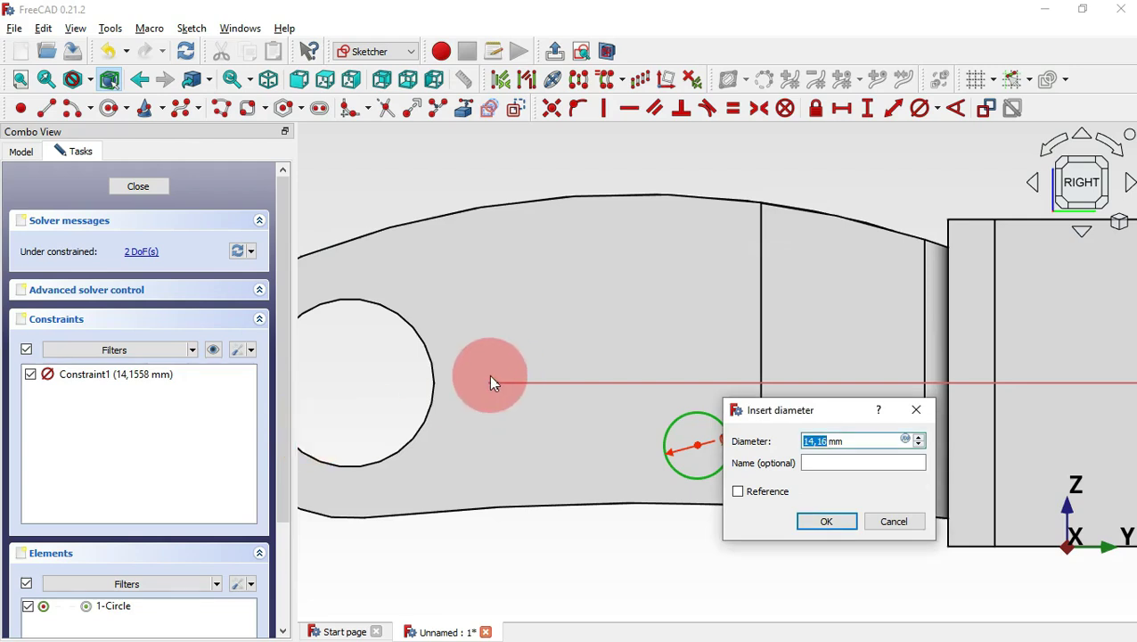
text(8)
key(Return)
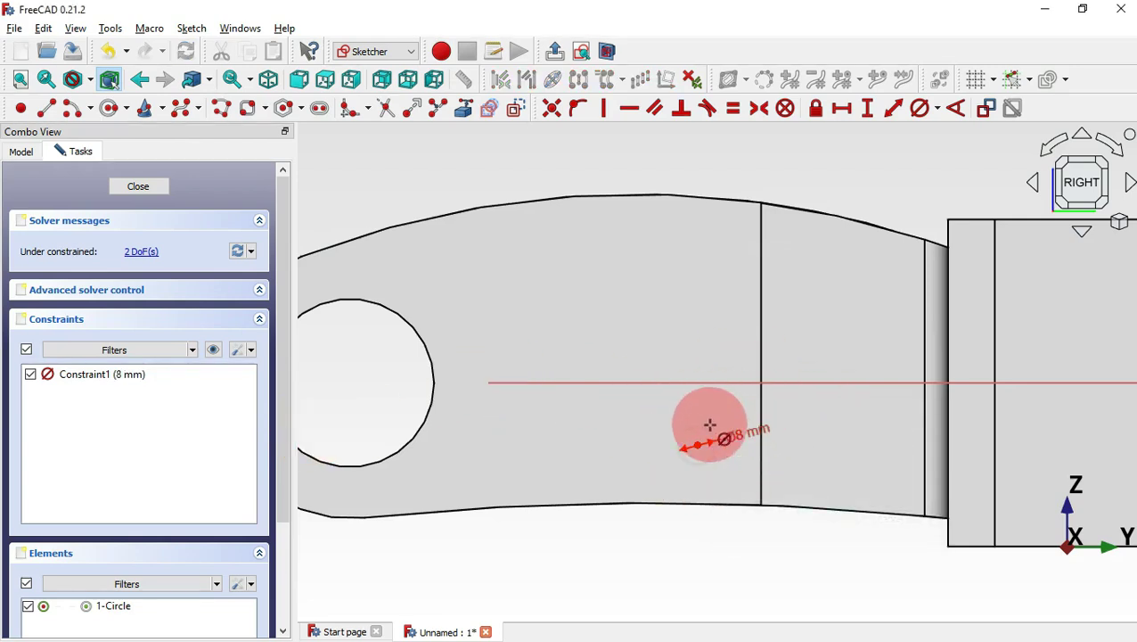
Step: Review the hole rows and columns in the PDF drawing and hide the circle's diameter constraint
key(alt+Tab)
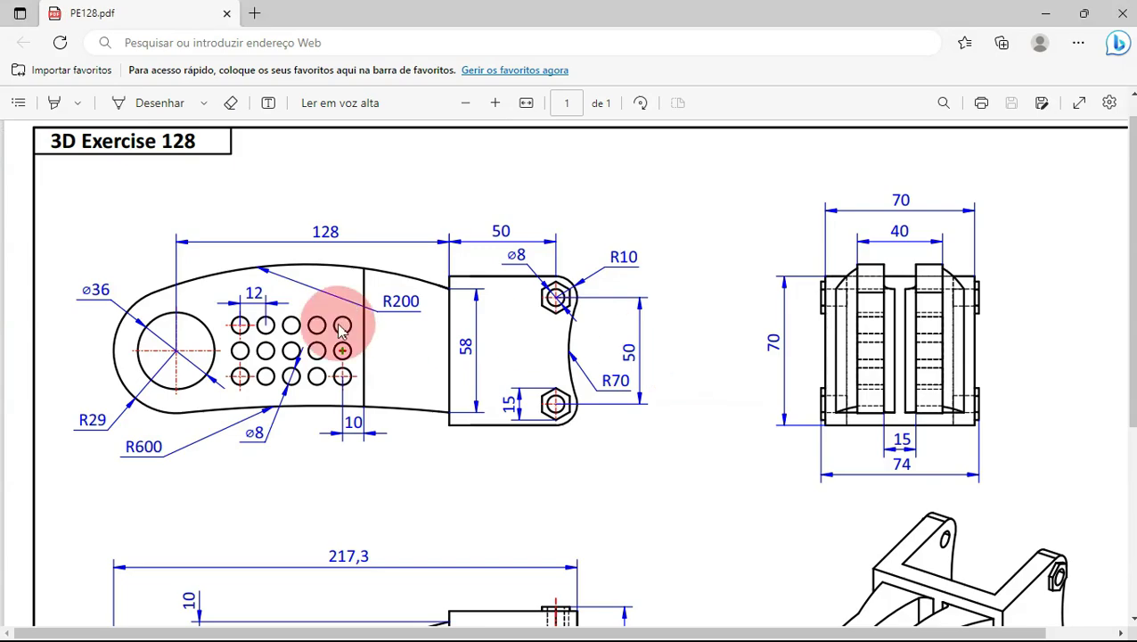
key(alt+Tab)
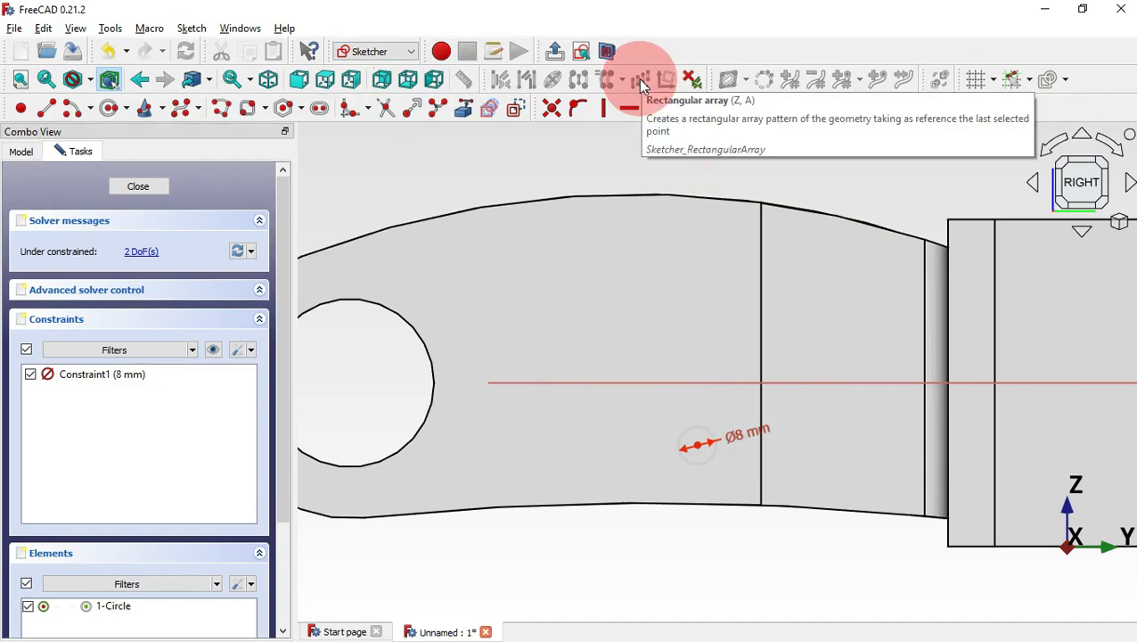
click(670, 311)
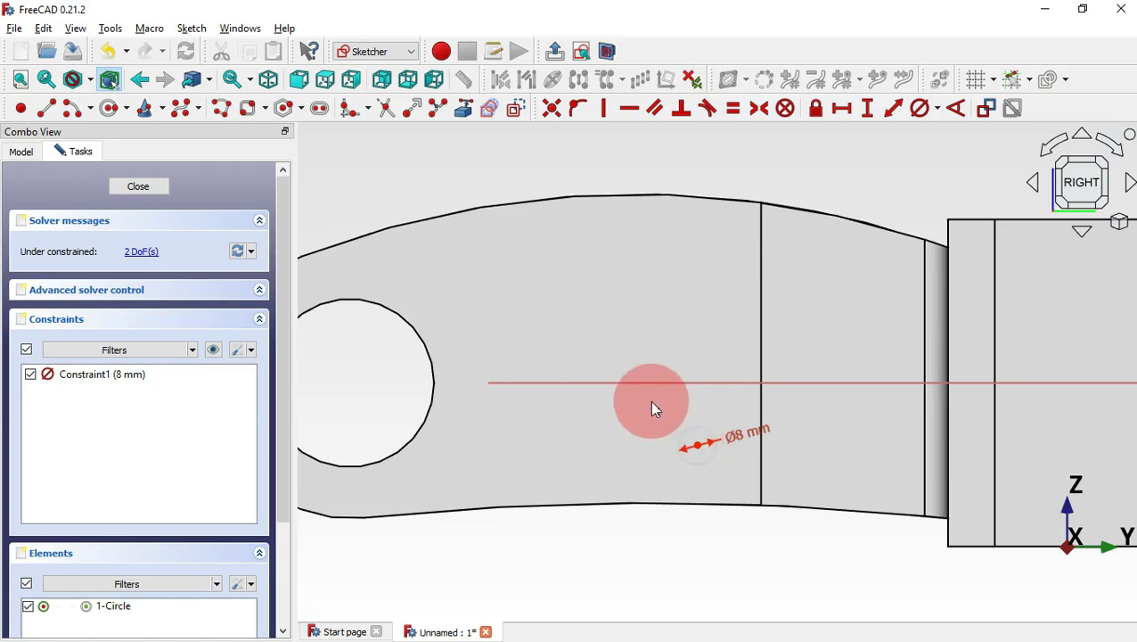
click(213, 349)
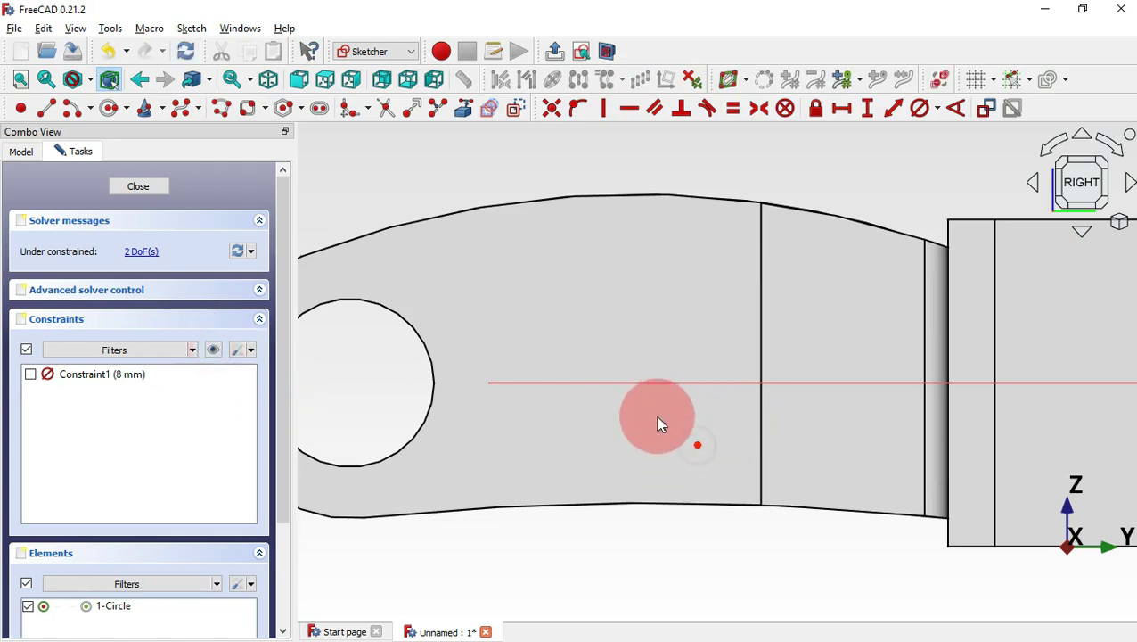
Step: Create a cloned rectangular array of the circle with 5 columns, 3 rows and equal constrained spacing of about 16 mm, directed toward the large hole
drag(655, 407, 752, 484)
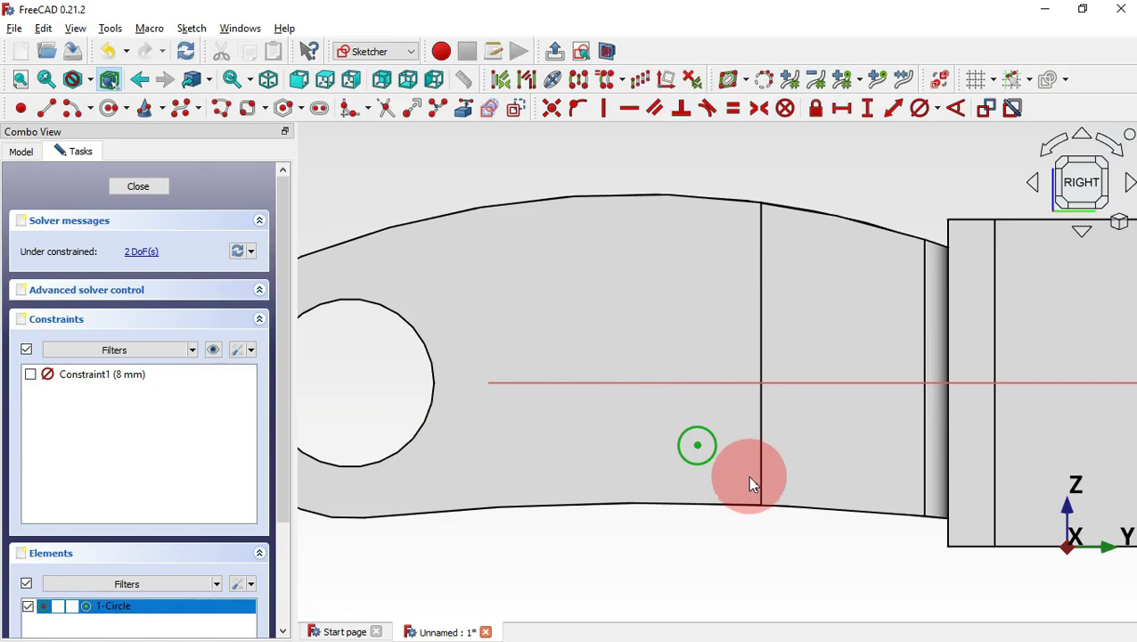
click(639, 80)
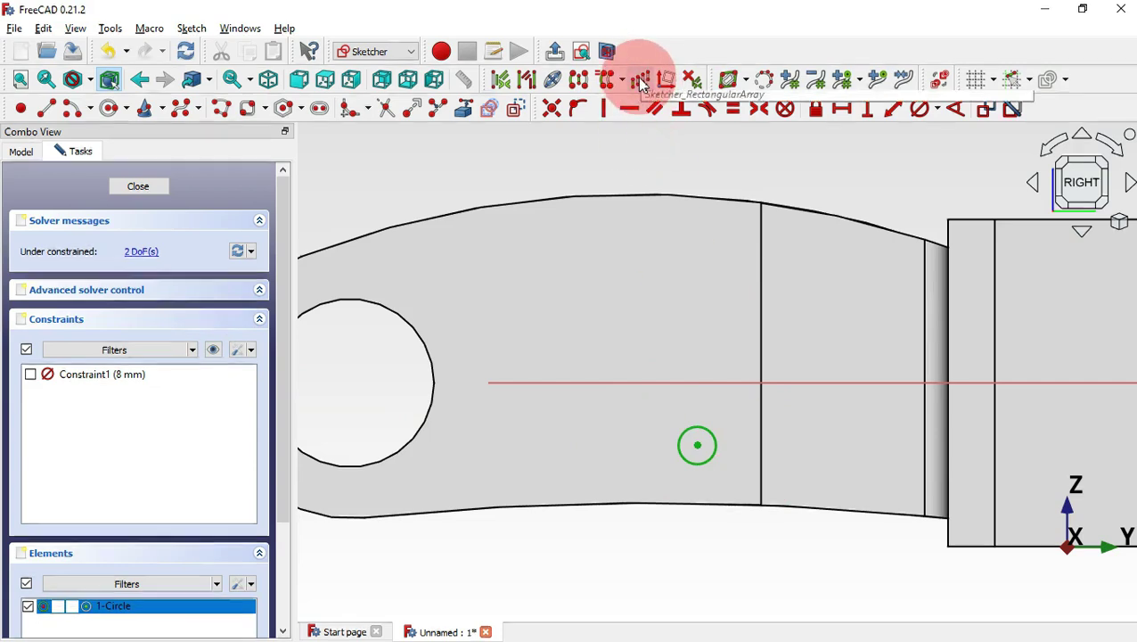
drag(515, 235, 493, 174)
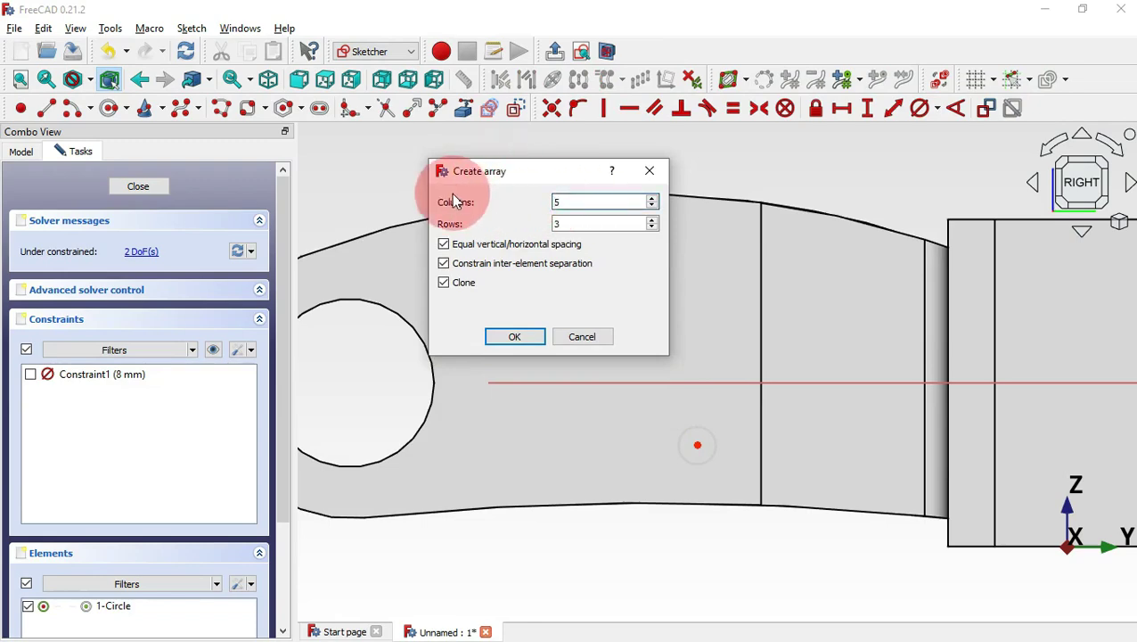
click(575, 204)
key(alt+Tab)
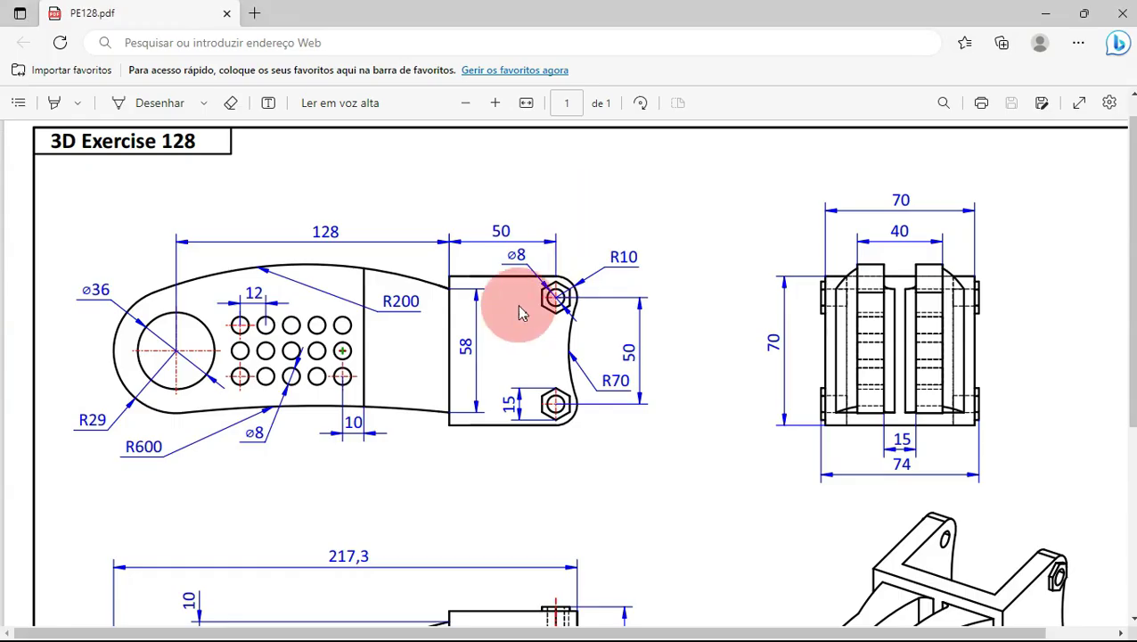
key(alt+Tab)
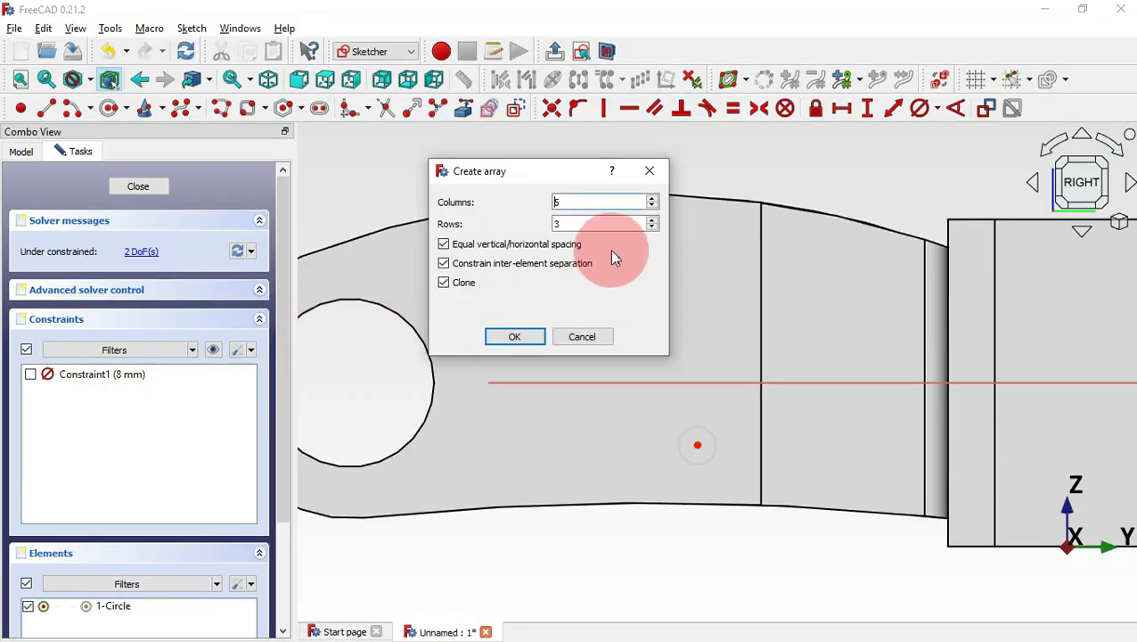
key(alt+Tab)
key(alt+Tab)
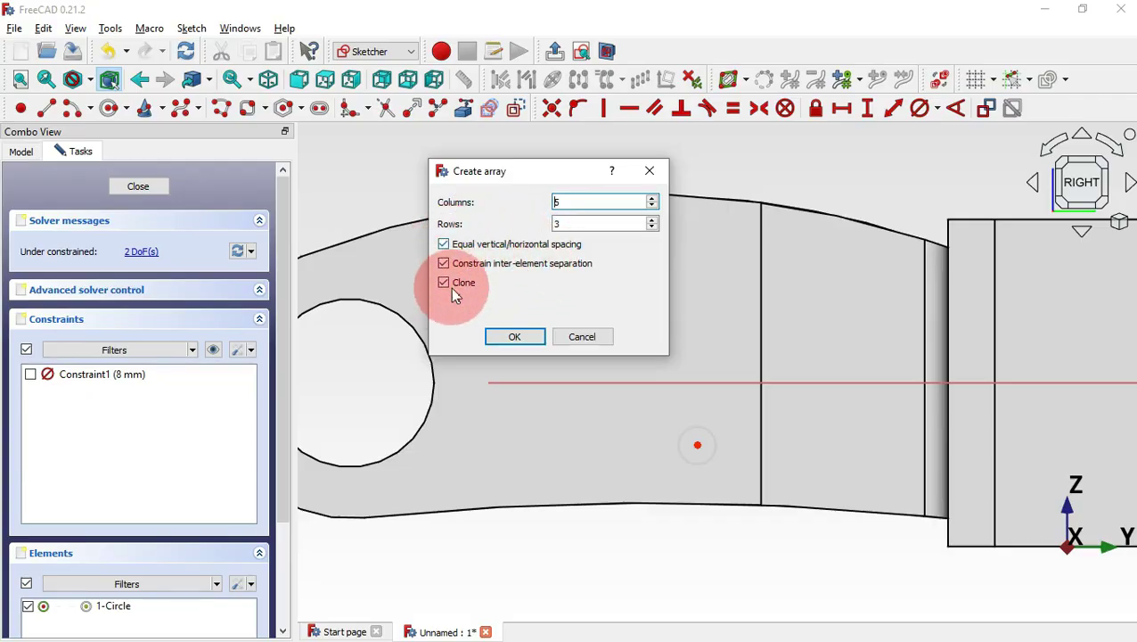
click(517, 337)
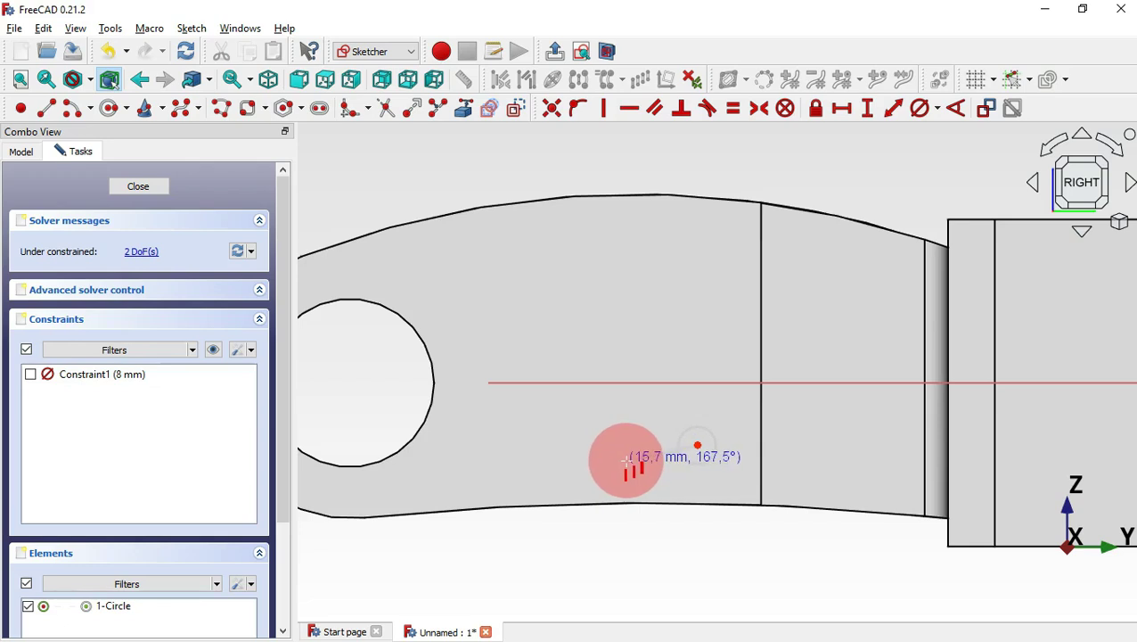
click(623, 459)
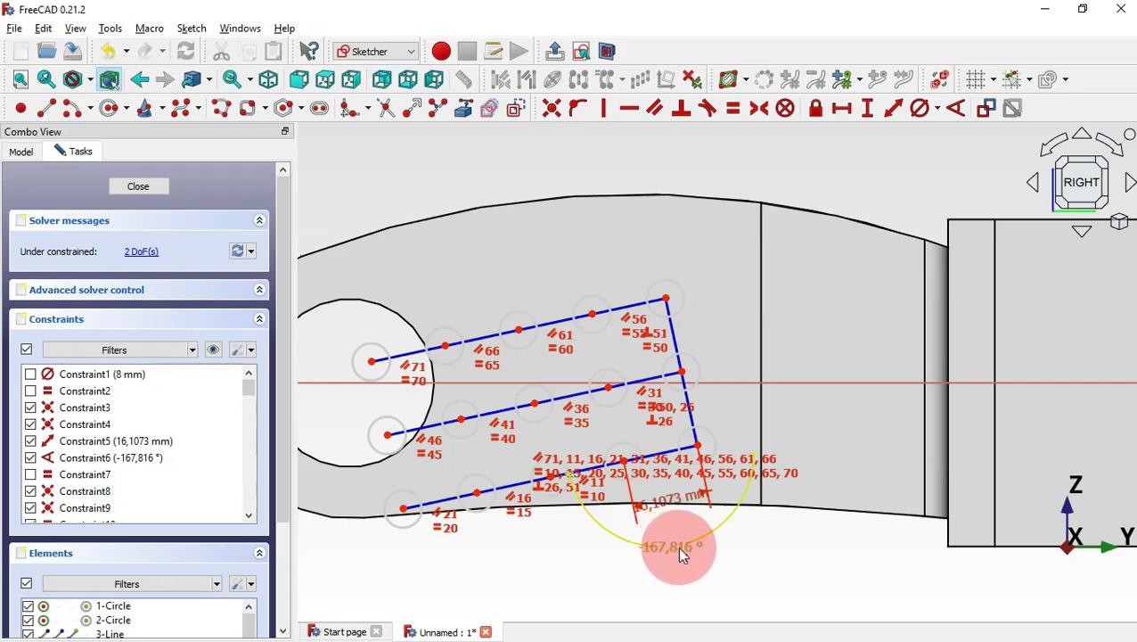
Step: Look up the hole spacing in the PDF drawing and set the array's spacing to 12 mm
double_click(654, 510)
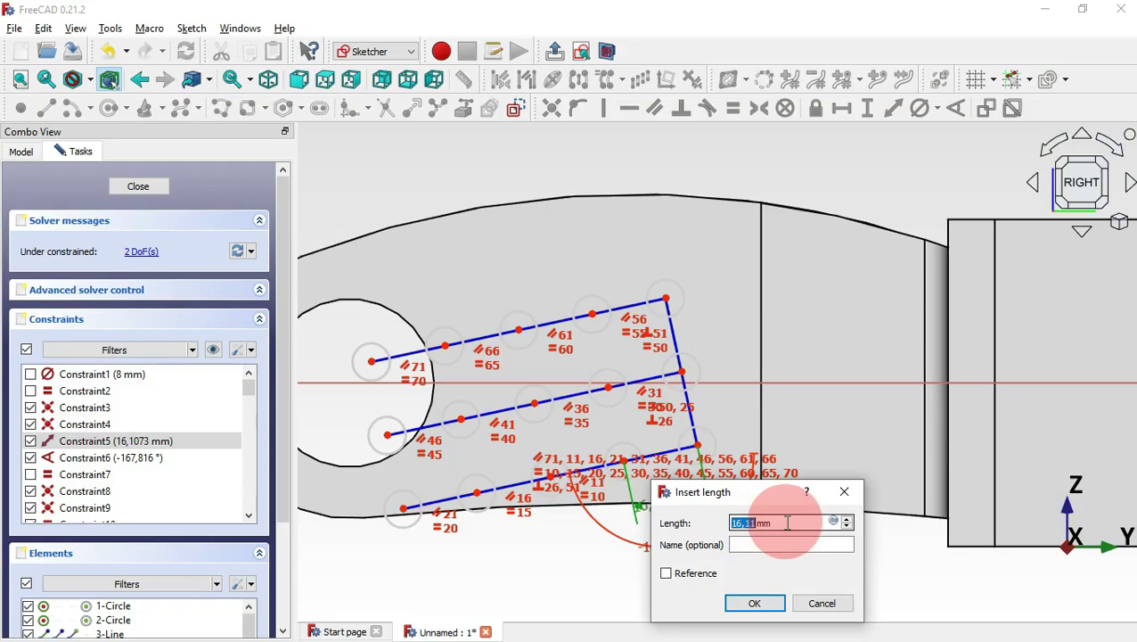
key(alt+Tab)
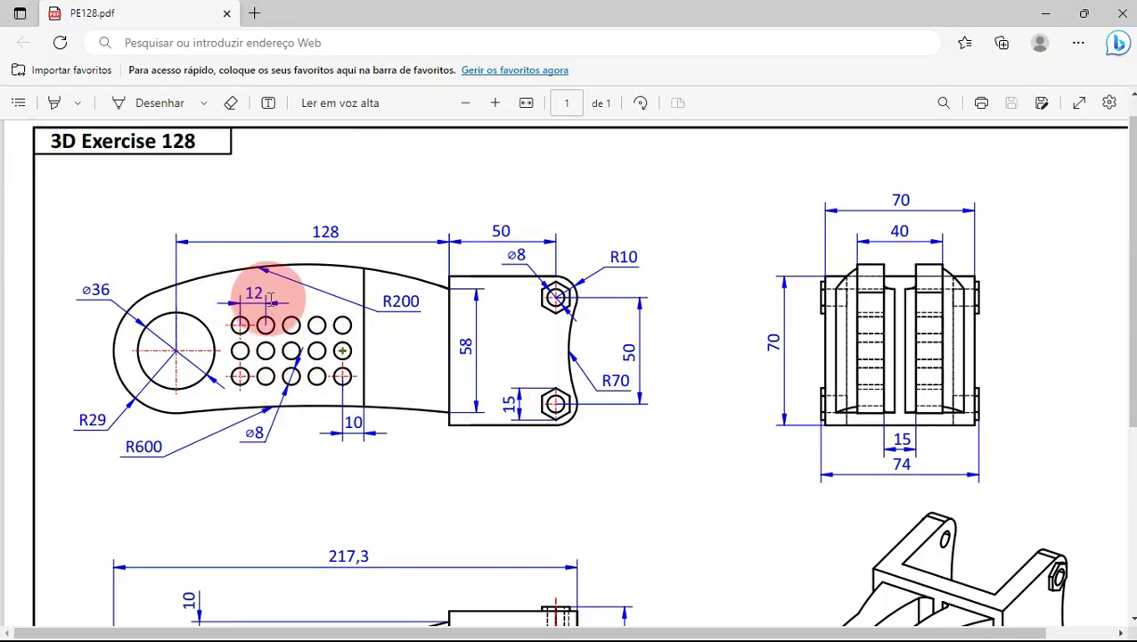
key(alt+Tab)
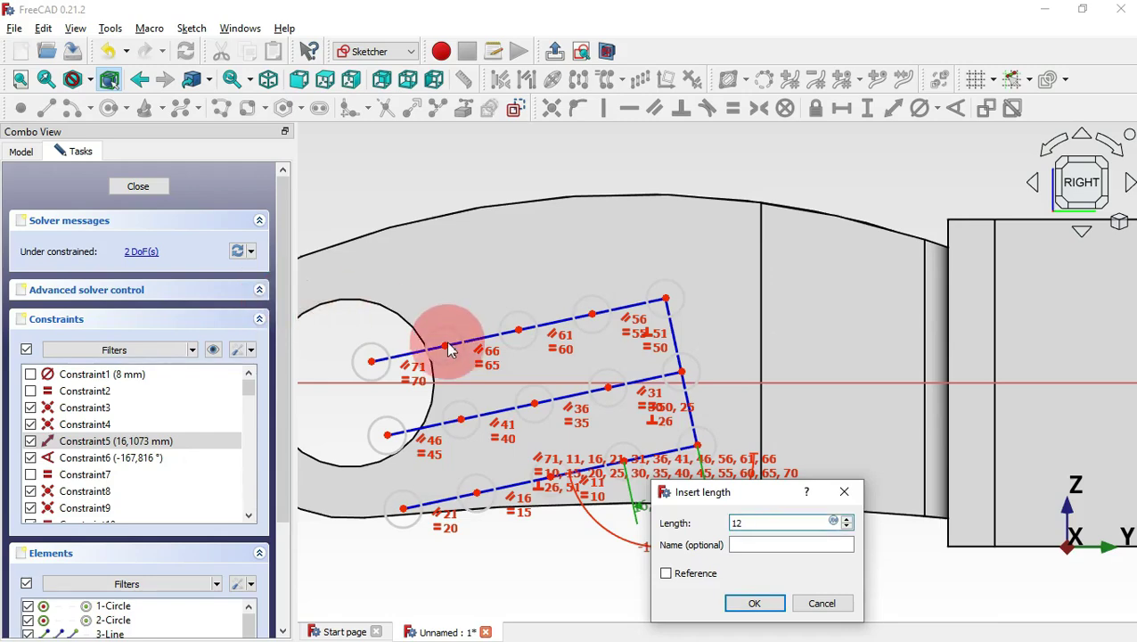
text(12)
key(Return)
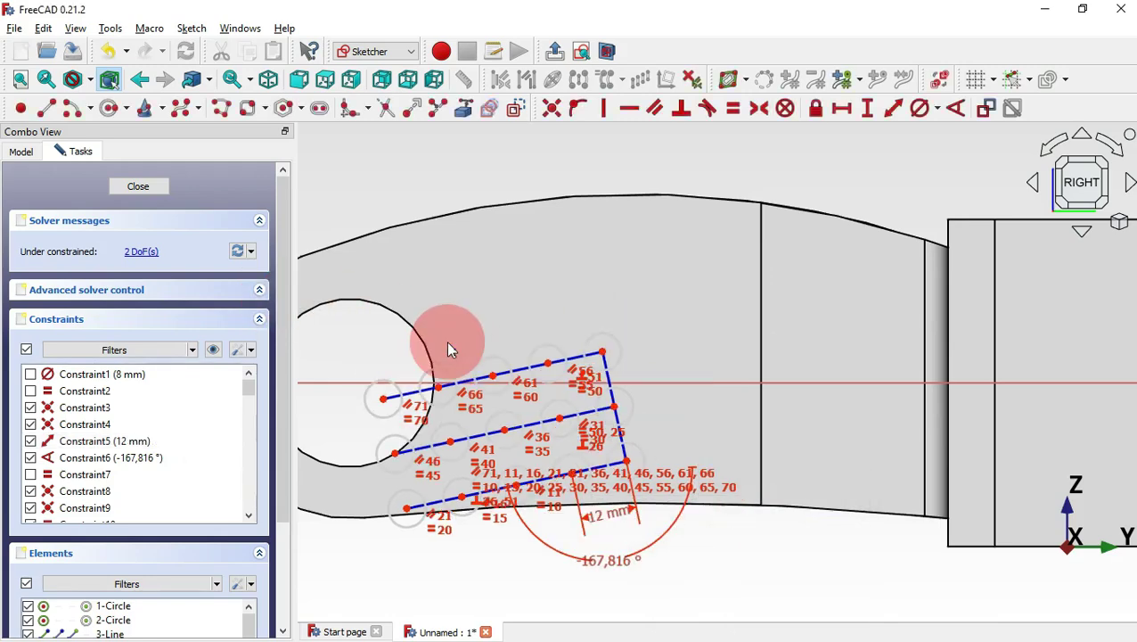
Step: Delete the array's angle constraint and constrain the upper row's construction line horizontal
click(615, 564)
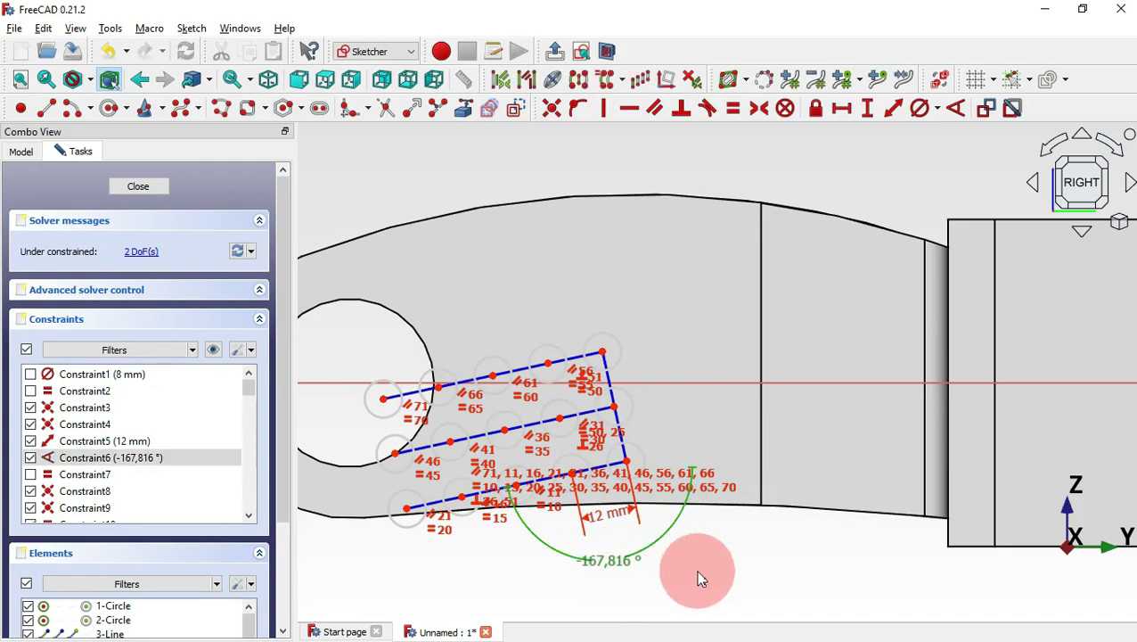
key(Delete)
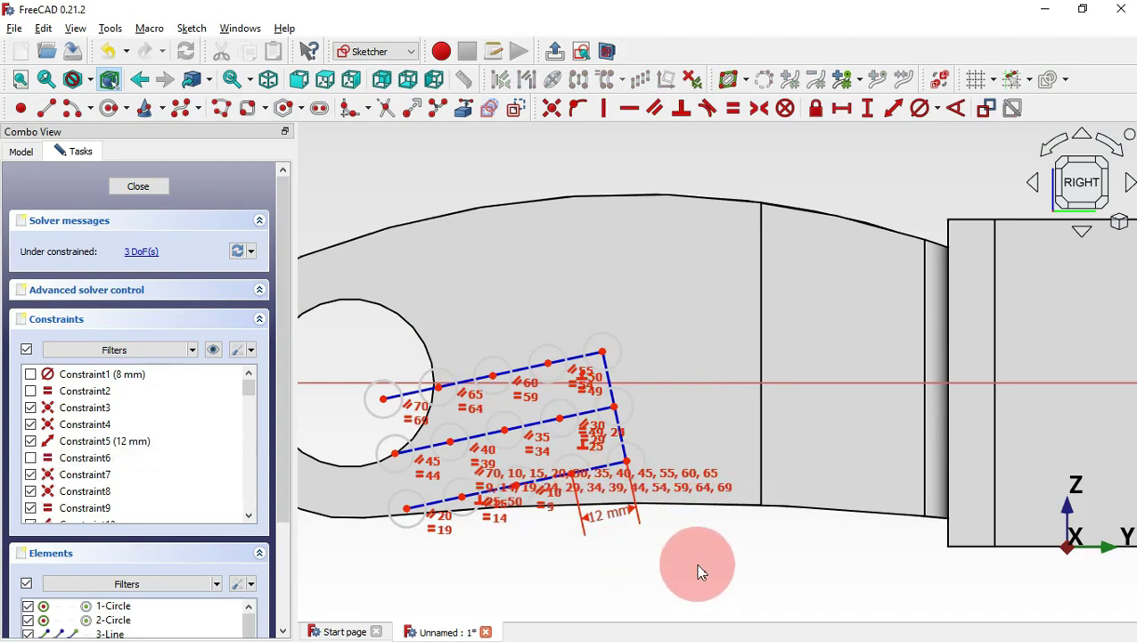
click(632, 111)
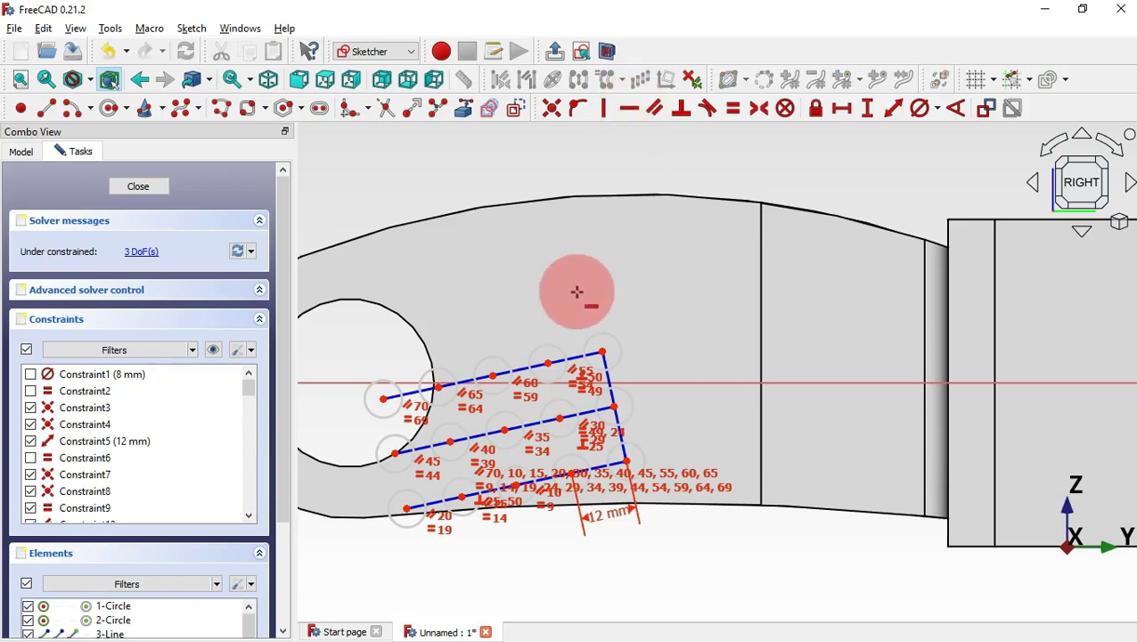
click(518, 366)
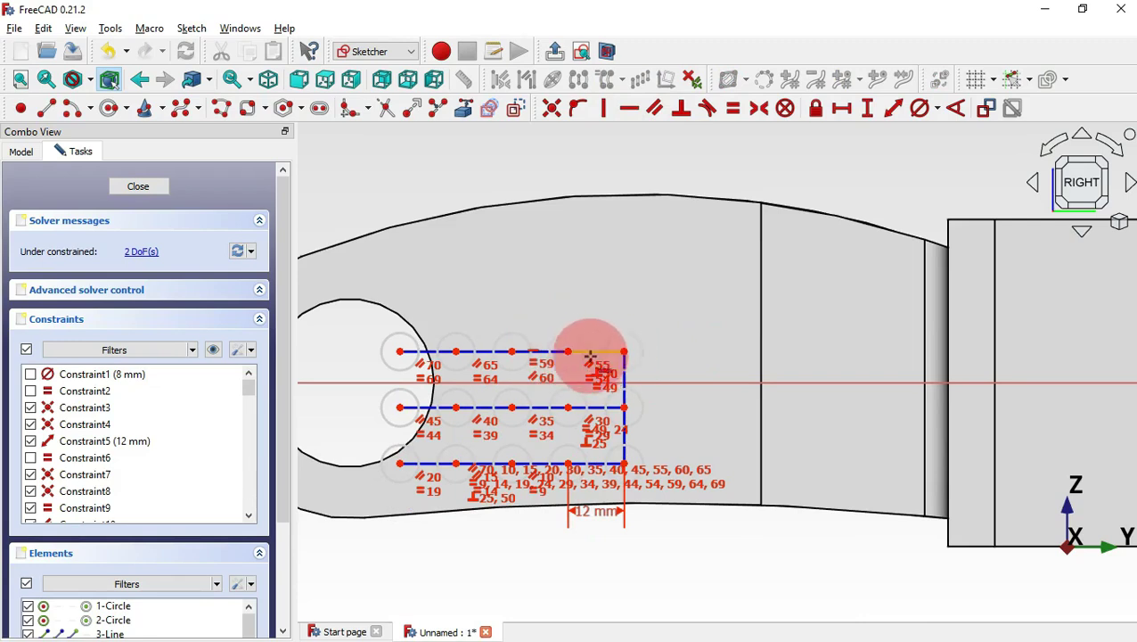
Step: Hide all sketch constraints and move the circle array between the large hole and the arm's vertical bend edge
click(215, 351)
click(215, 352)
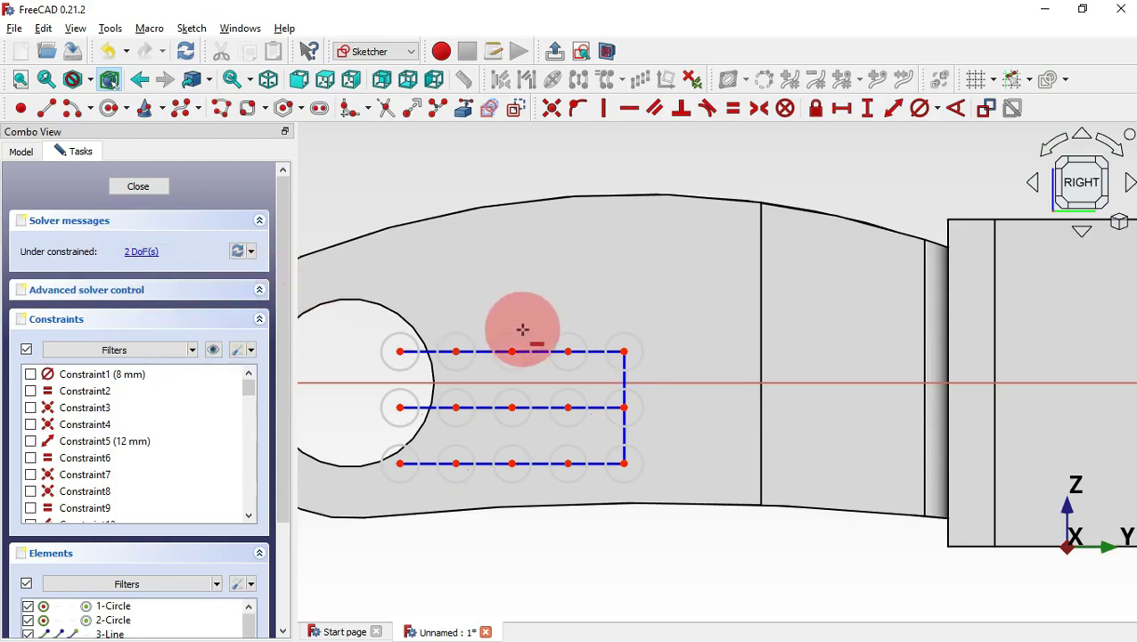
mouse_move(624, 407)
mouse_down()
mouse_move(706, 362)
mouse_move(680, 361)
mouse_move(706, 360)
mouse_move(721, 383)
mouse_move(692, 355)
mouse_up()
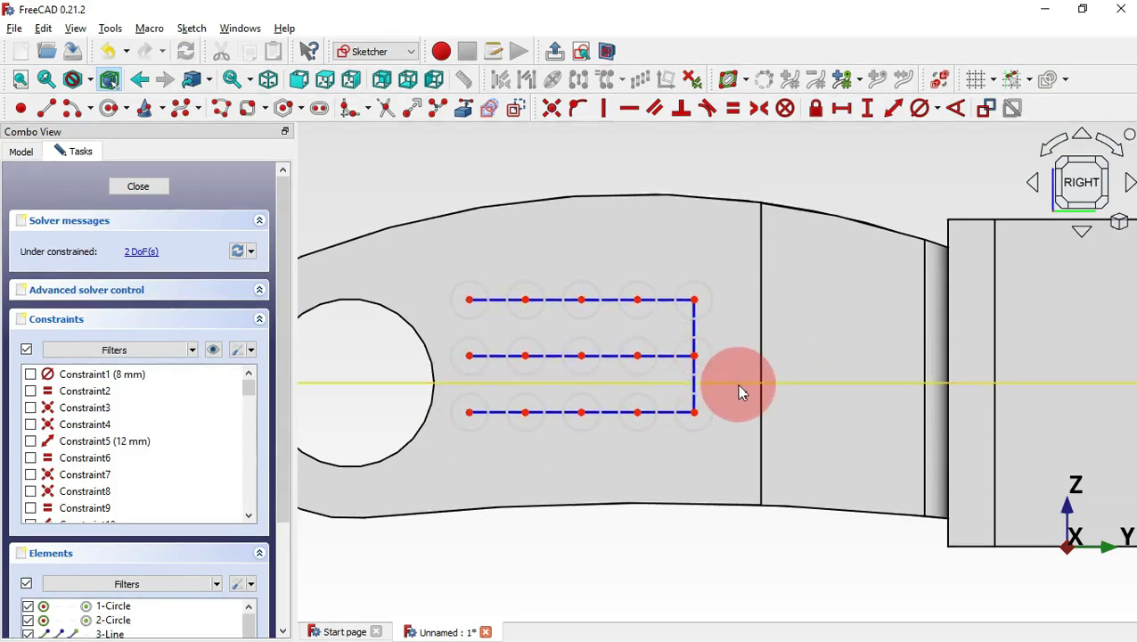
Step: Check the array's alignment in the PDF drawing and constrain the middle row's end centre onto the horizontal axis
key(alt+Tab)
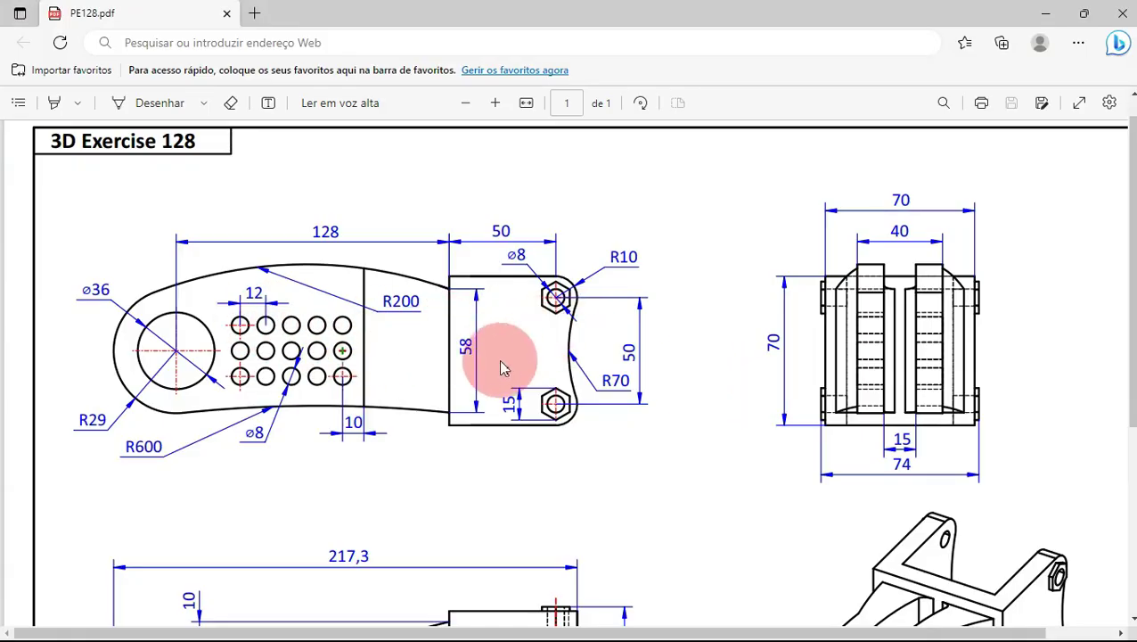
key(alt+Tab)
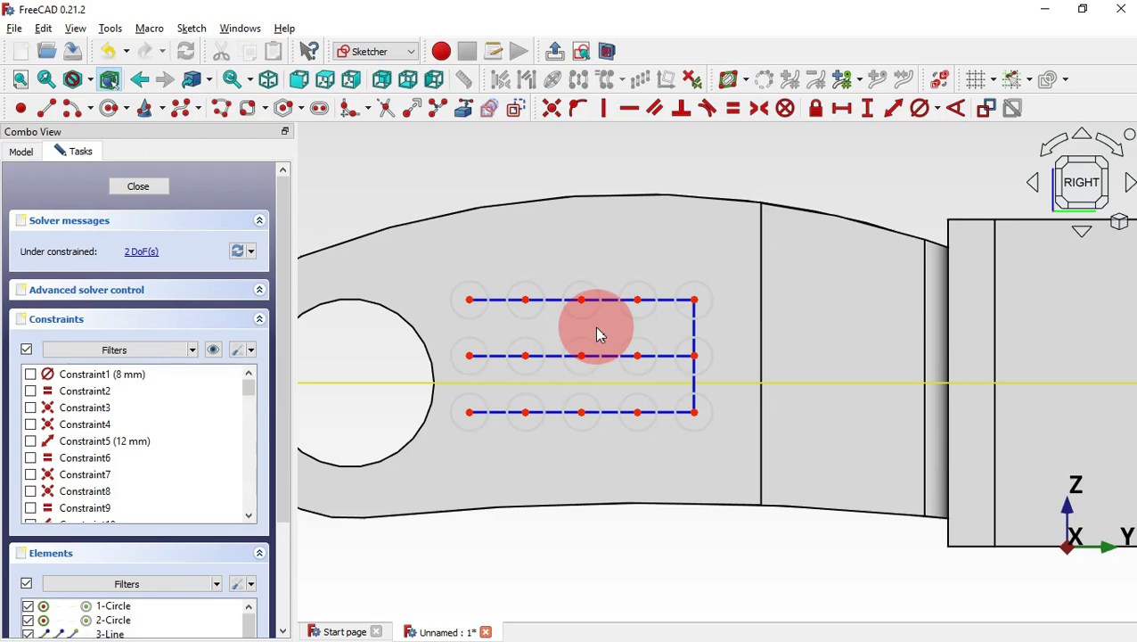
click(577, 108)
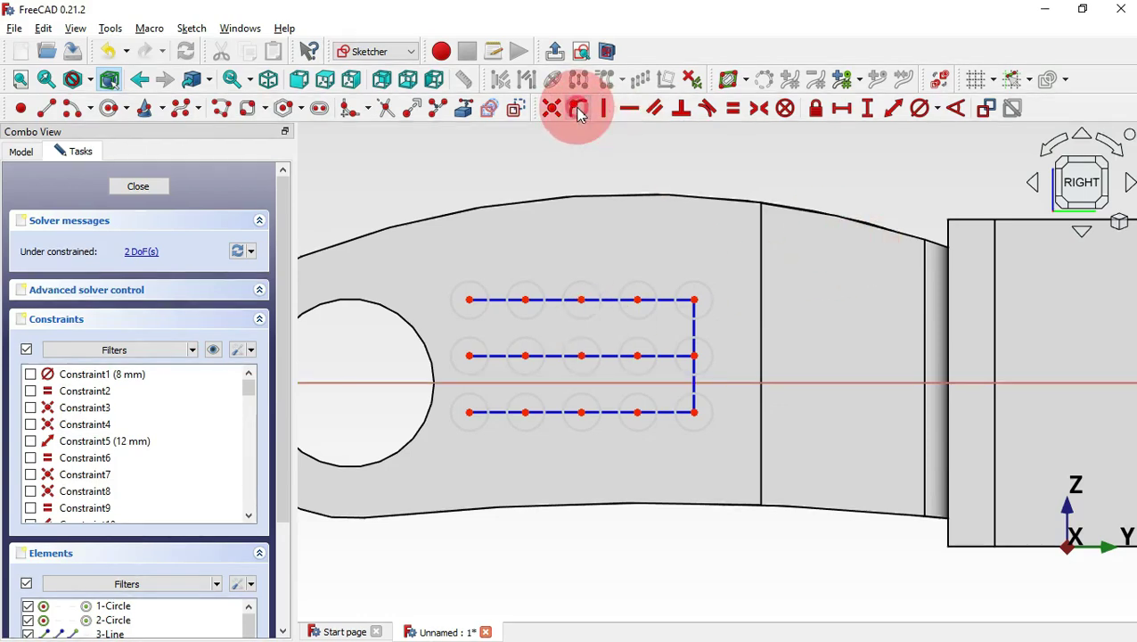
click(694, 355)
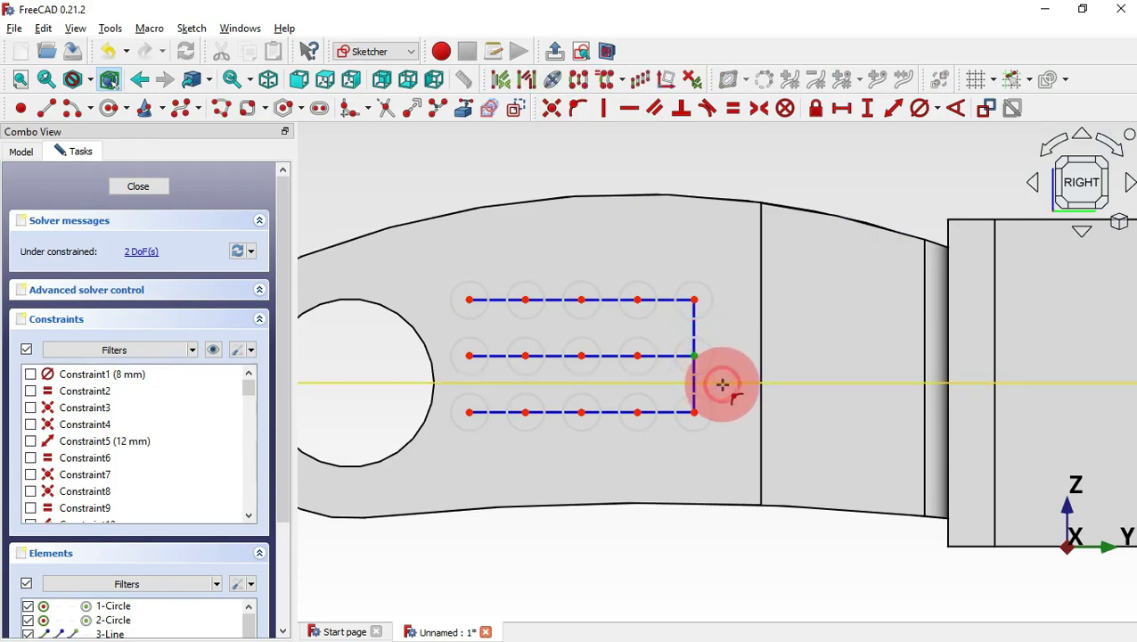
click(722, 384)
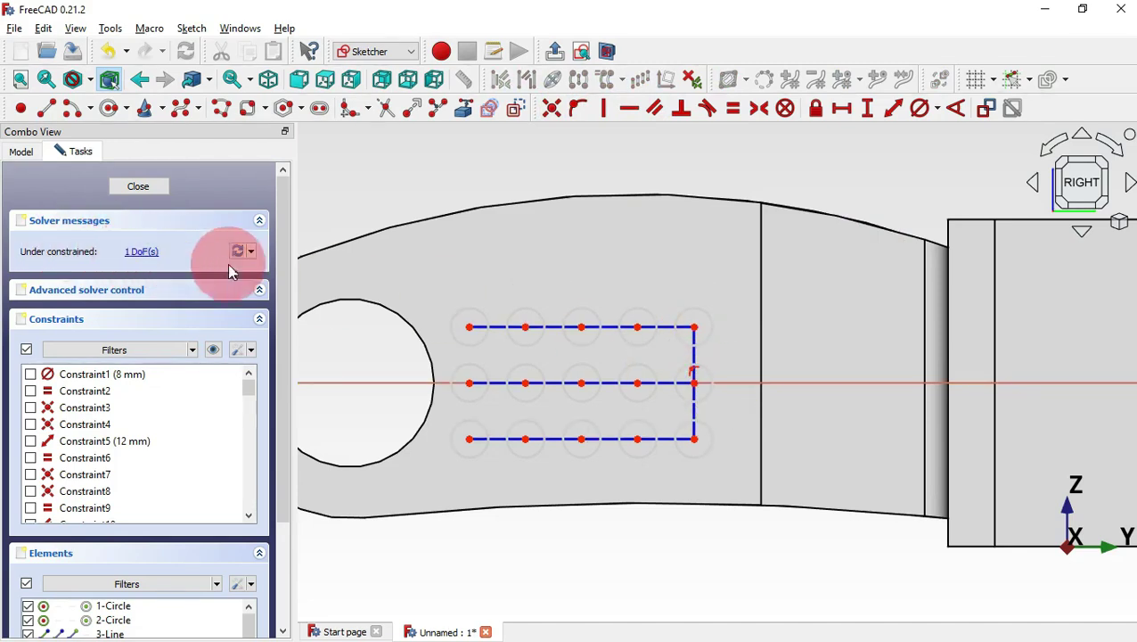
Step: Look up the array's offset in the PDF drawing and import the arm's vertical bend edge as external geometry
key(alt+Tab)
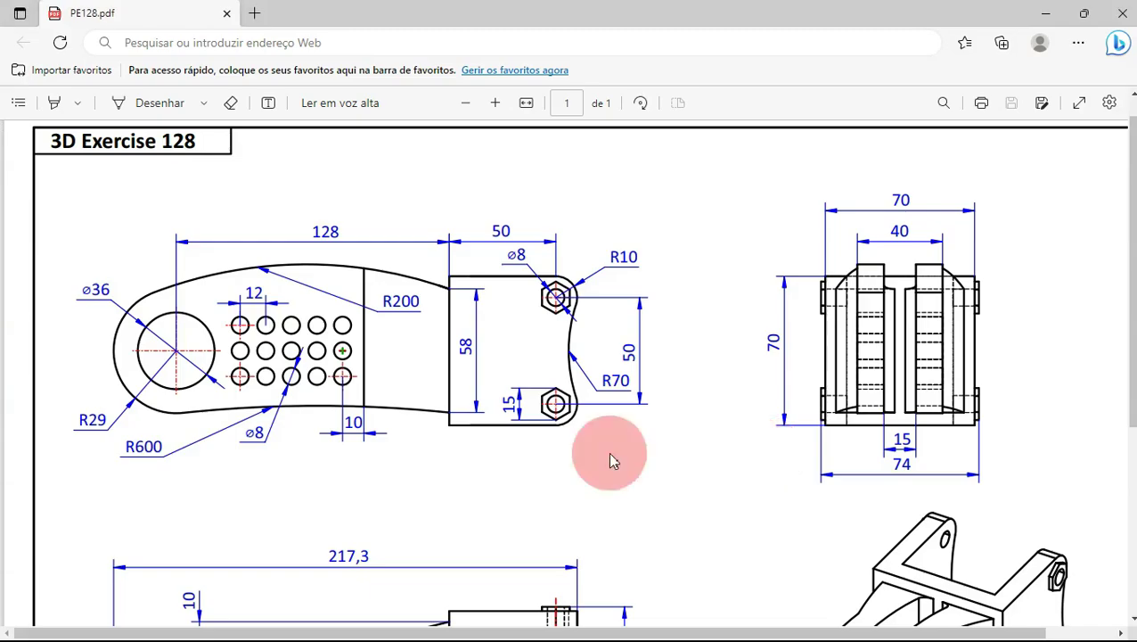
key(alt+Tab)
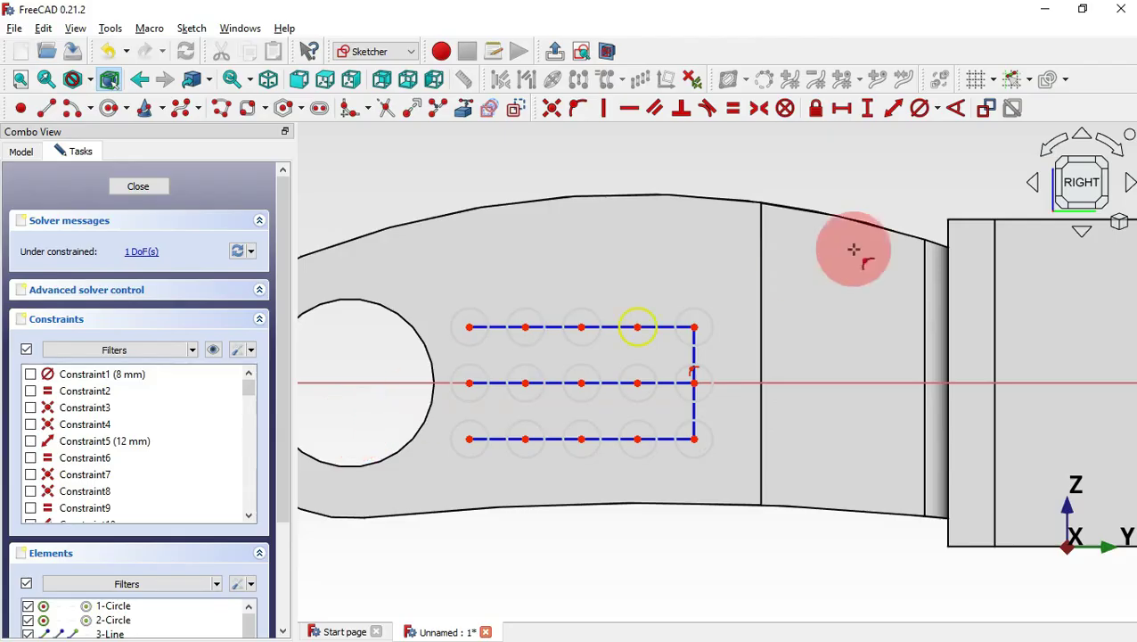
click(467, 111)
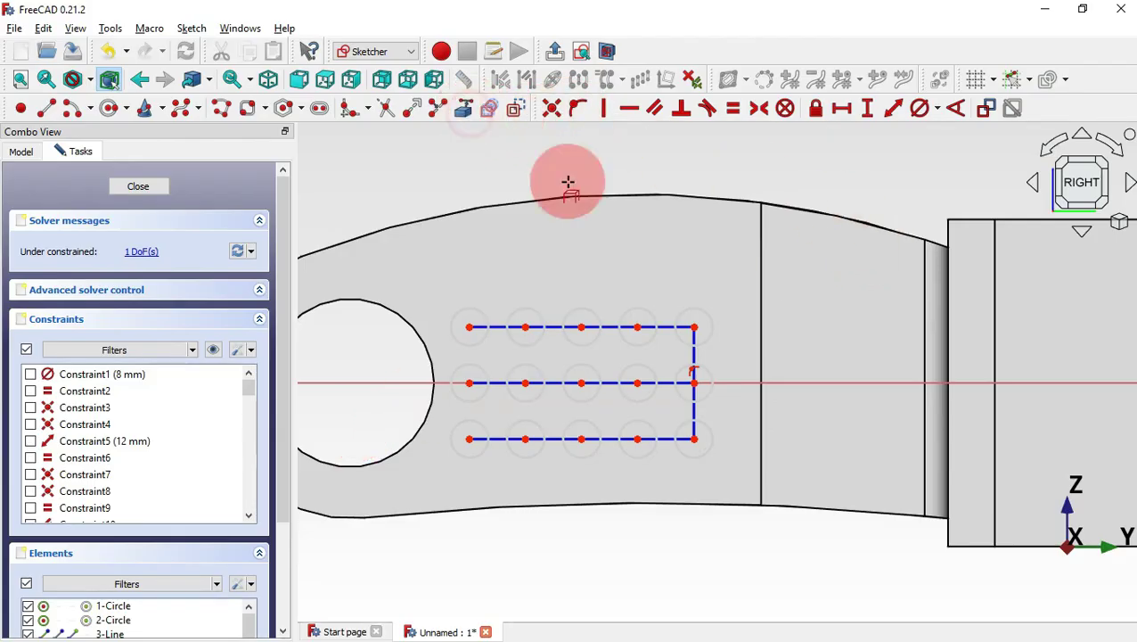
click(759, 427)
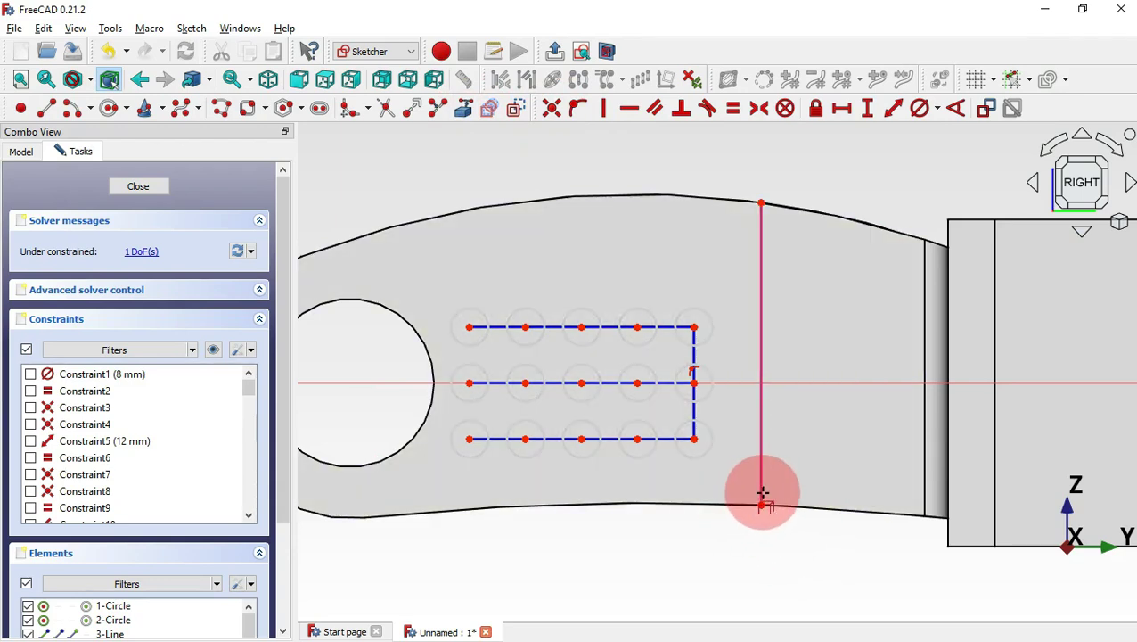
Step: Constrain the horizontal distance from the lower row's end centre to the imported edge's lower endpoint to 10 mm and close the sketch
click(843, 108)
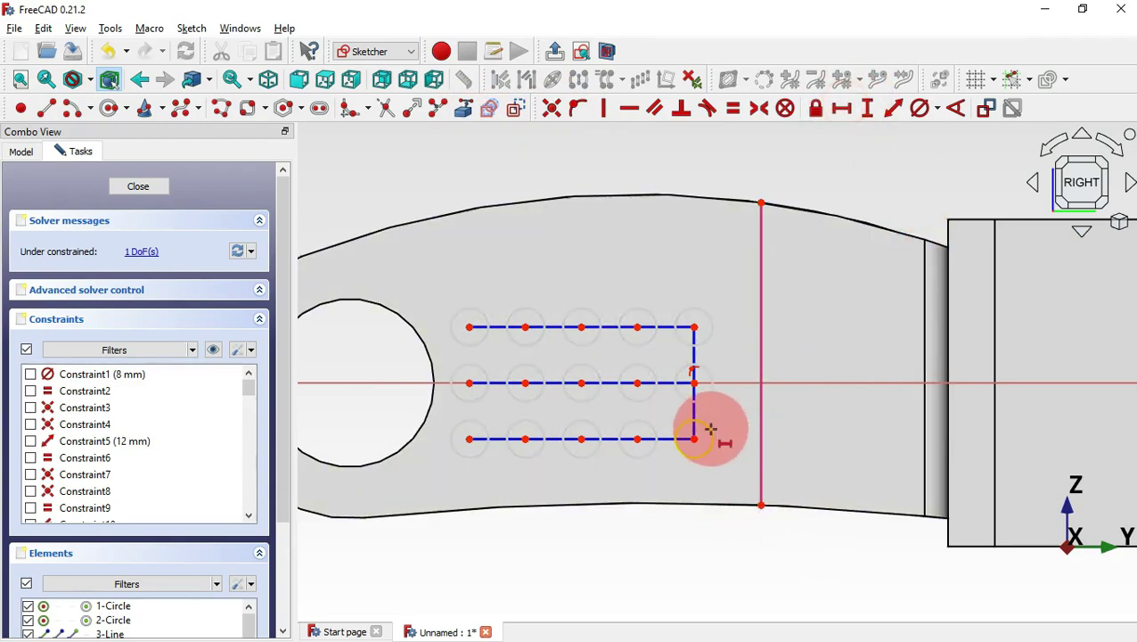
click(694, 438)
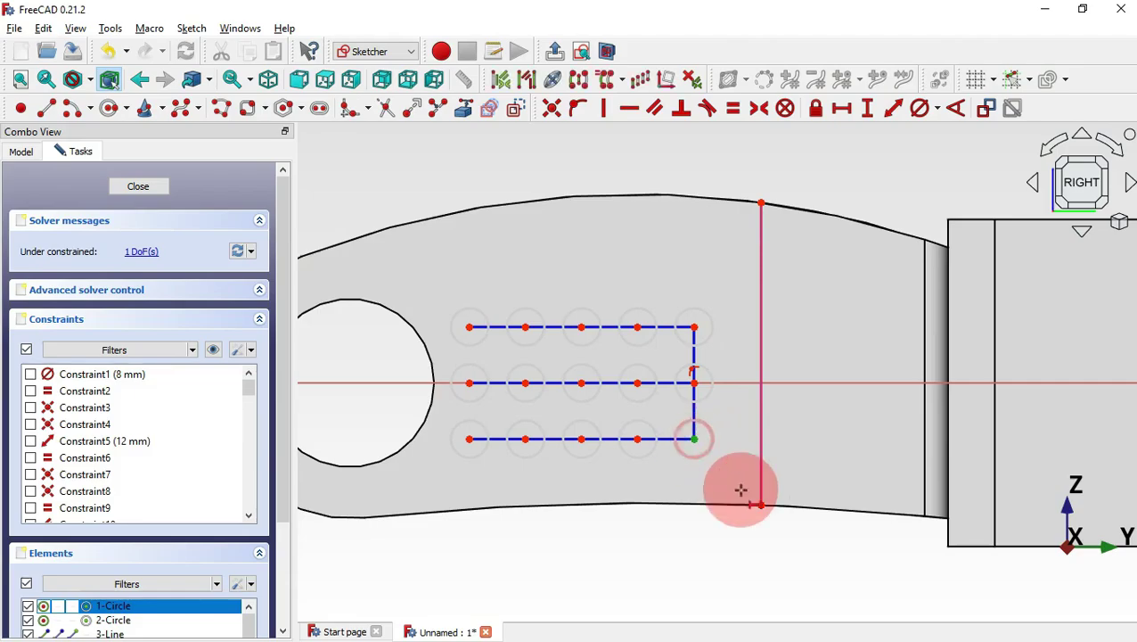
click(763, 505)
key(alt+Tab)
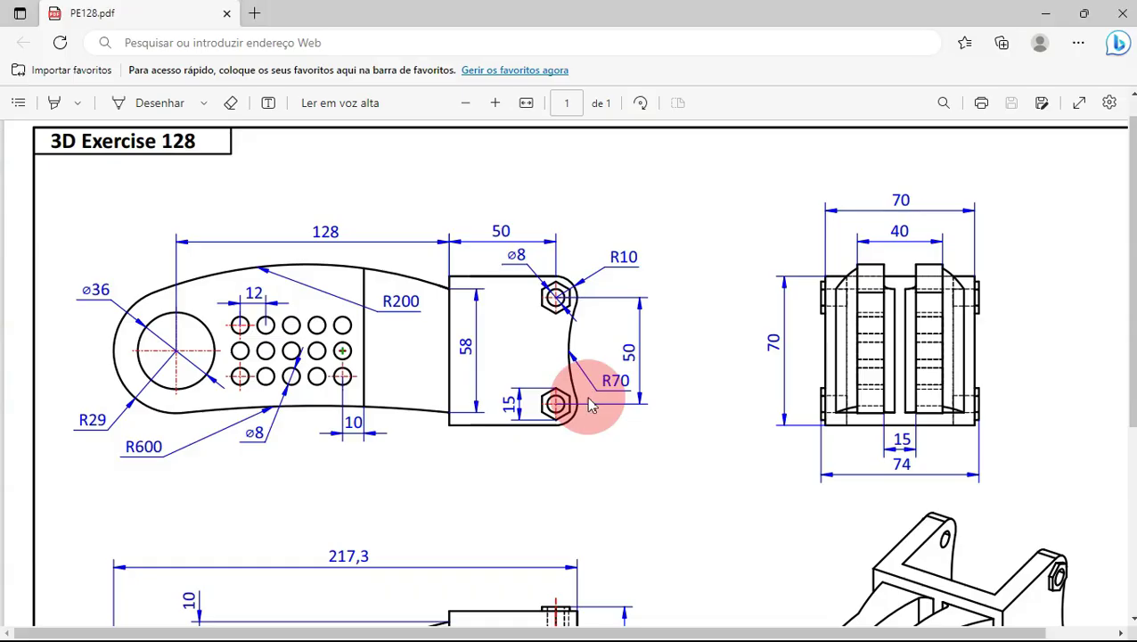
key(alt+Tab)
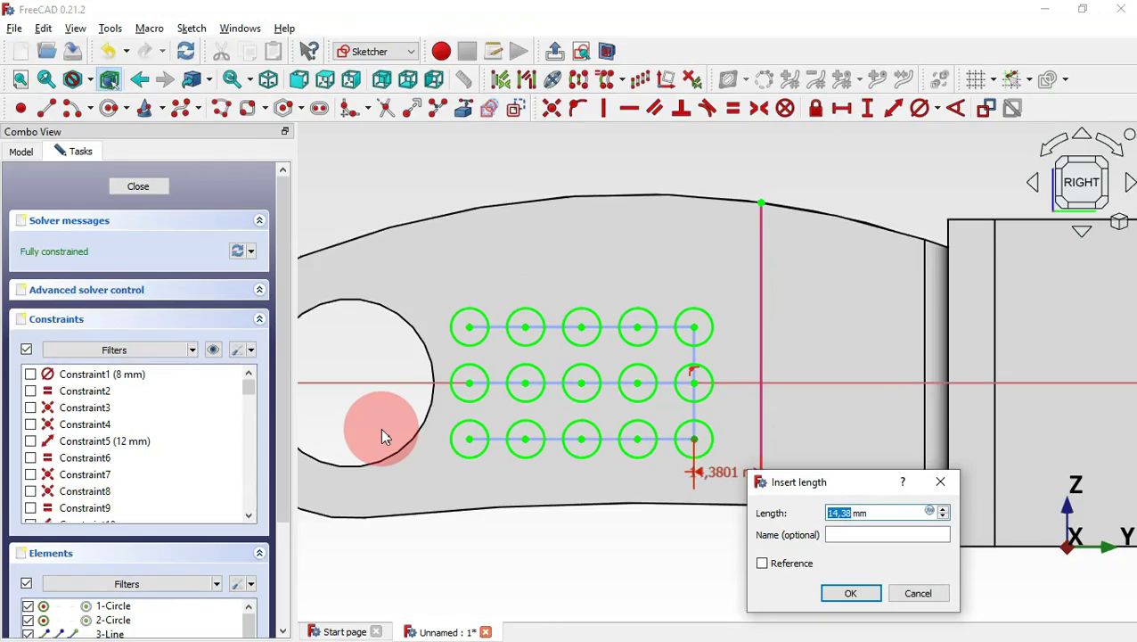
text(10)
key(Return)
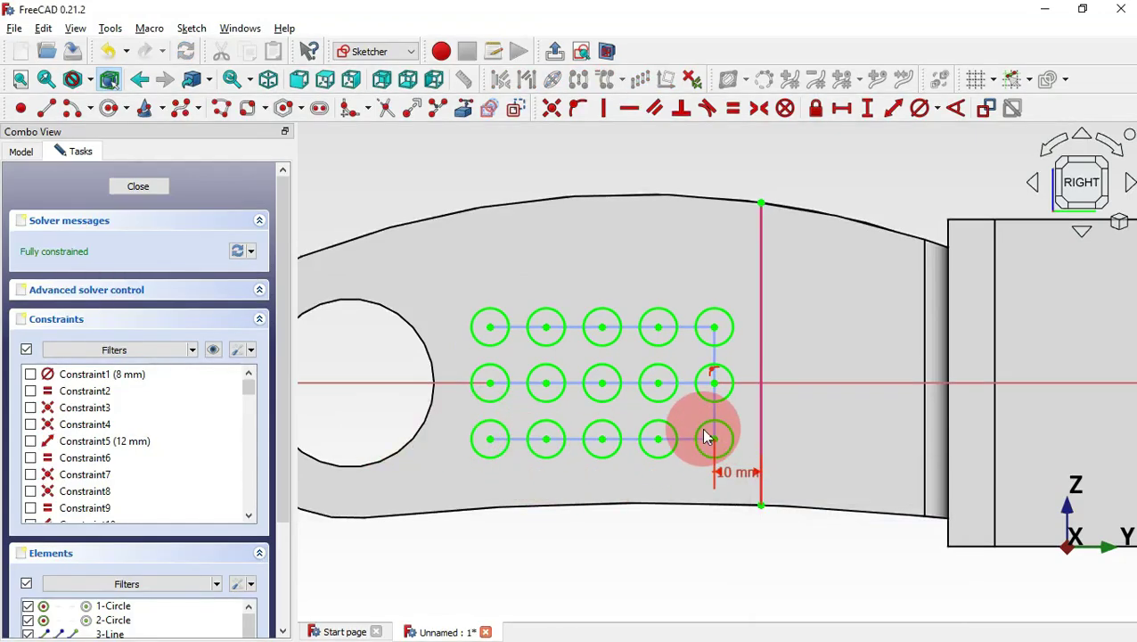
key(Escape)
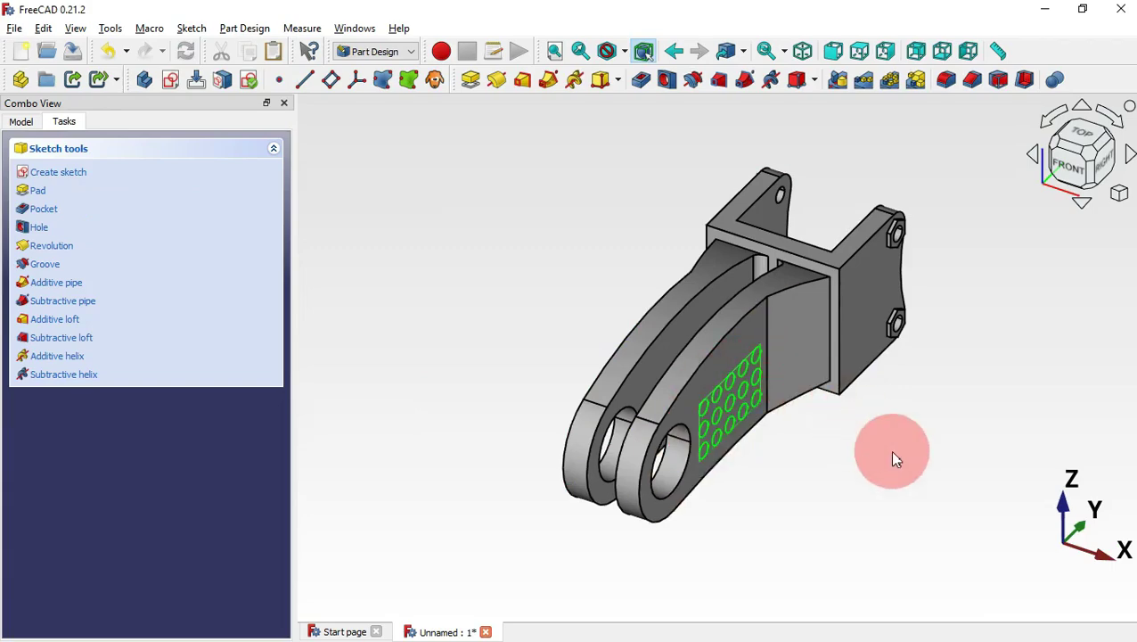
Step: Pocket the sketched hole array with type Through all, cutting both fork arms
mouse_move(895, 458)
mouse_down()
mouse_move(802, 436)
mouse_move(844, 459)
mouse_up()
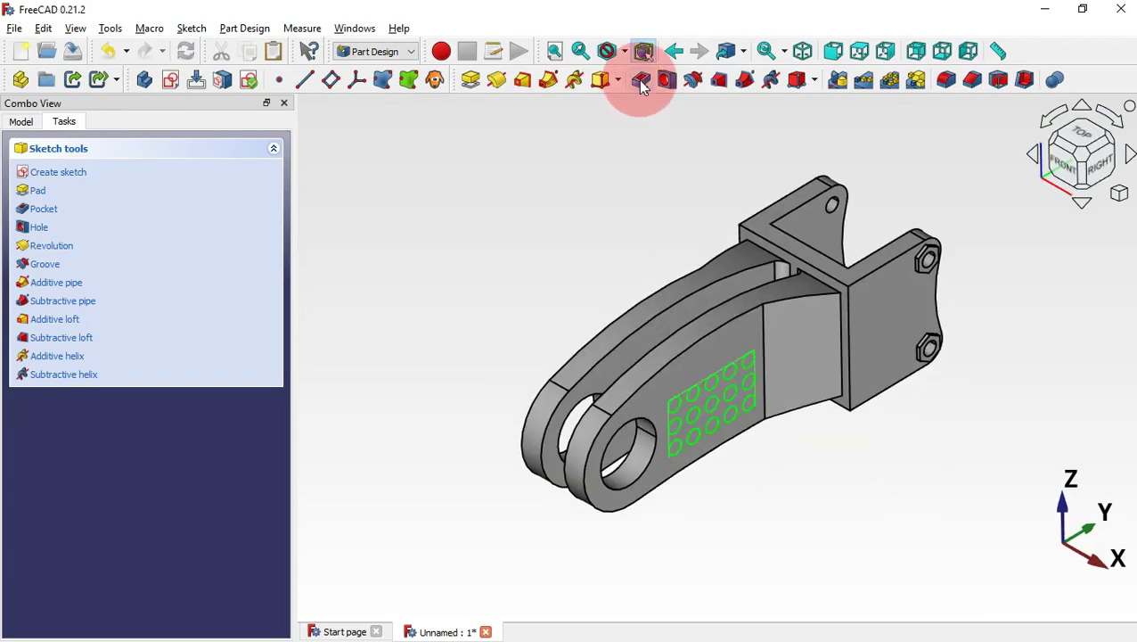
click(641, 79)
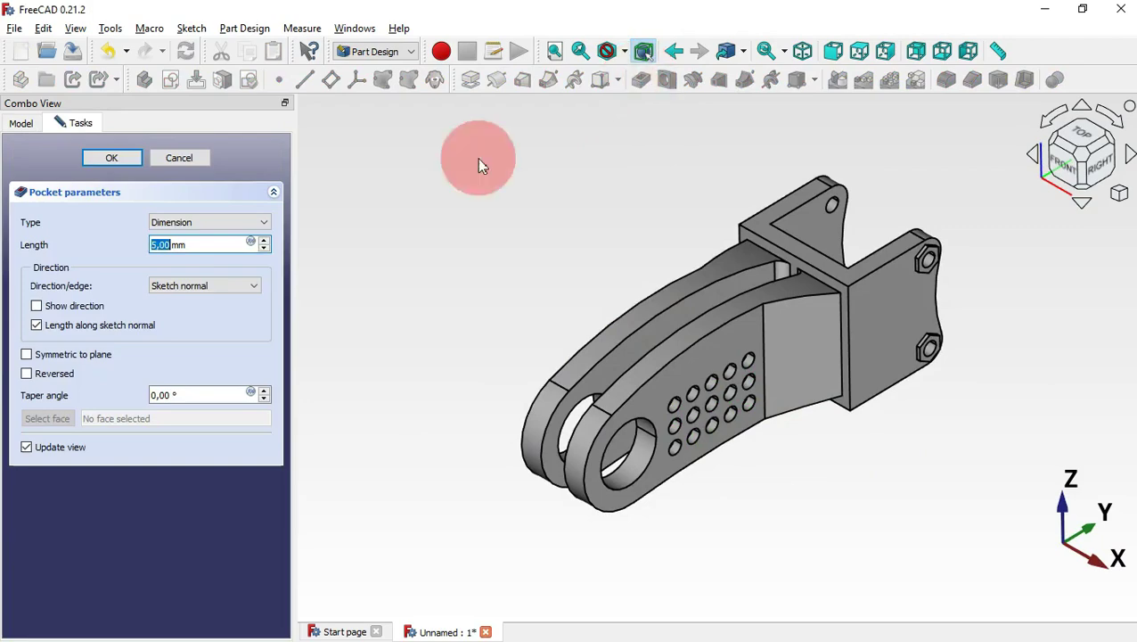
click(191, 223)
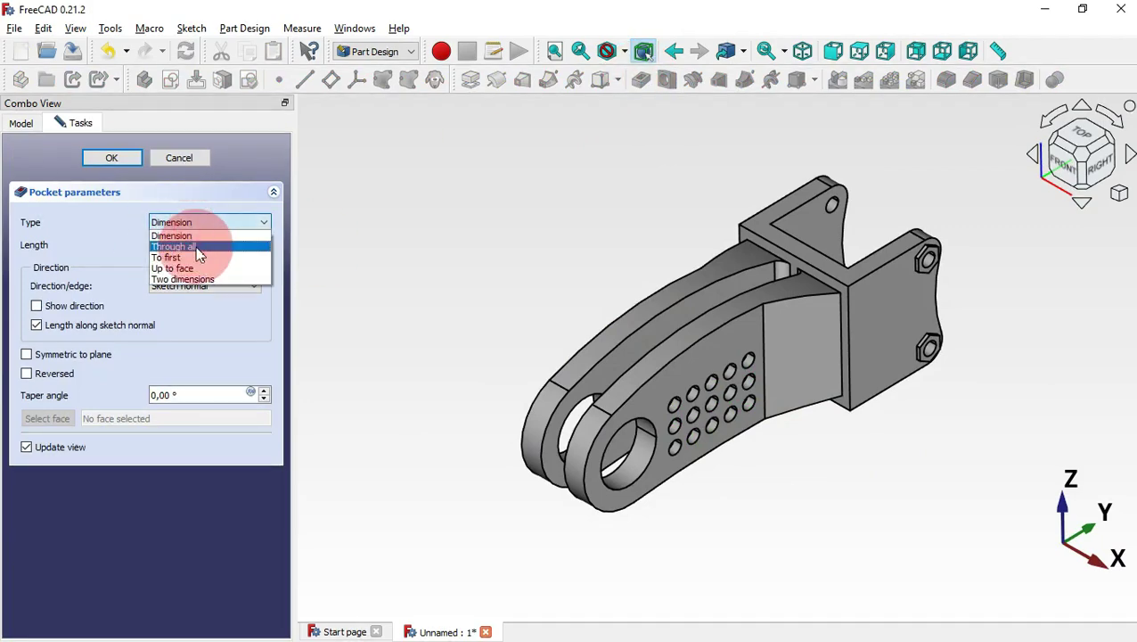
click(195, 246)
mouse_move(633, 330)
mouse_down()
mouse_move(909, 373)
mouse_move(948, 437)
mouse_move(719, 388)
mouse_move(680, 355)
mouse_move(901, 393)
mouse_move(961, 423)
mouse_up()
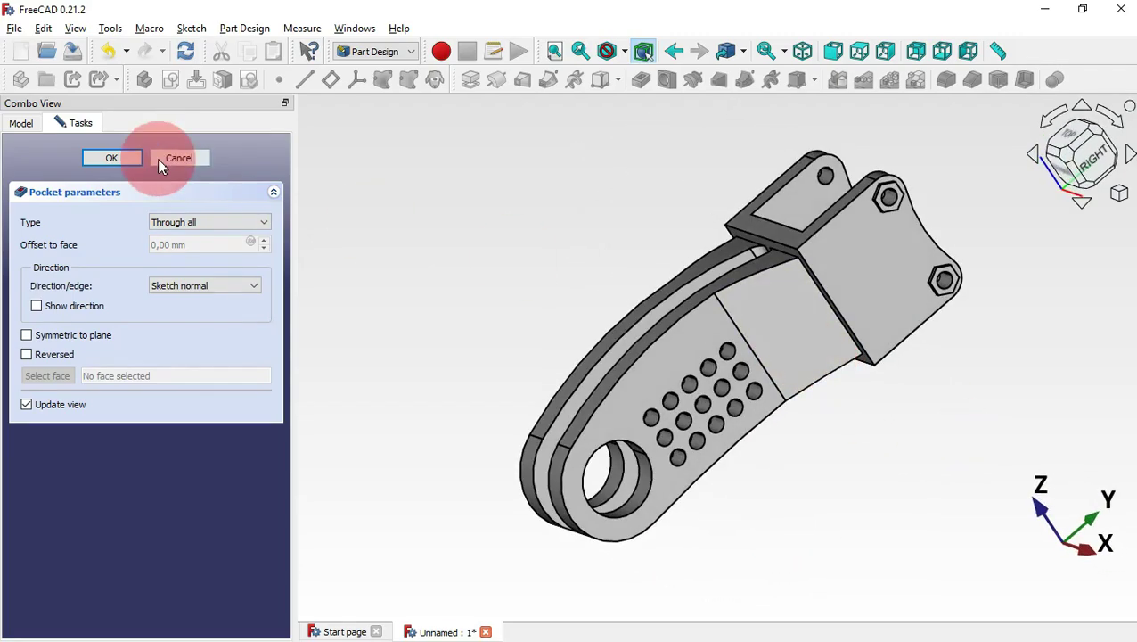
click(112, 159)
Step: Compare the finished bracket with the full-page PDF drawing and examine the model from several sides
key(0)
mouse_move(1047, 376)
mouse_down()
mouse_move(906, 368)
mouse_move(680, 330)
mouse_move(609, 242)
mouse_move(718, 283)
mouse_move(924, 401)
mouse_up()
key(alt+Tab)
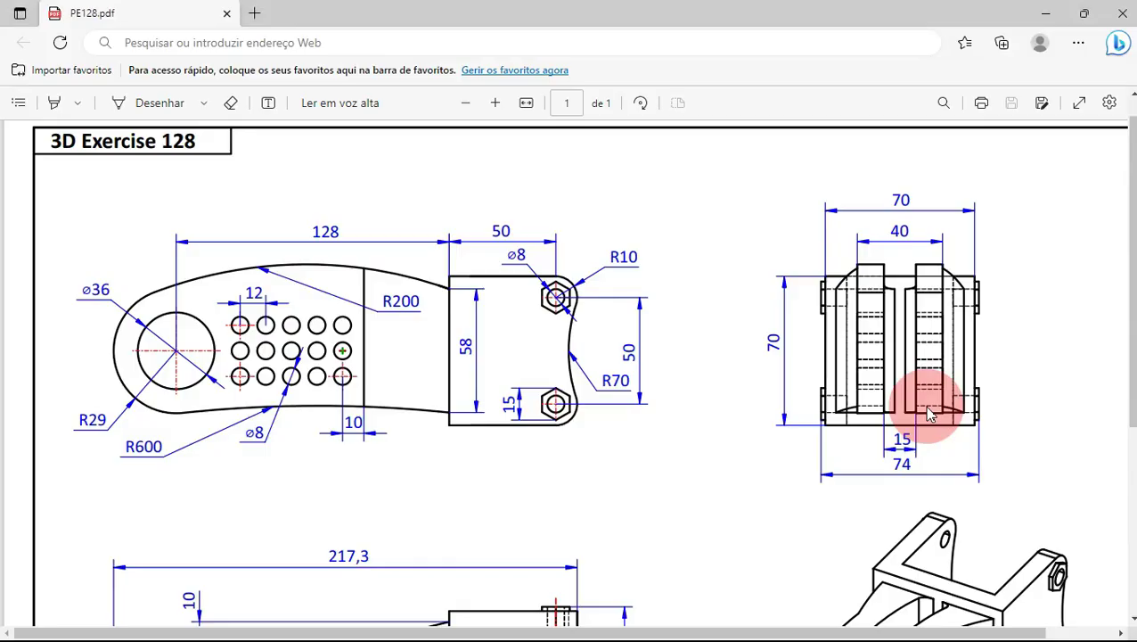
click(680, 355)
click(527, 105)
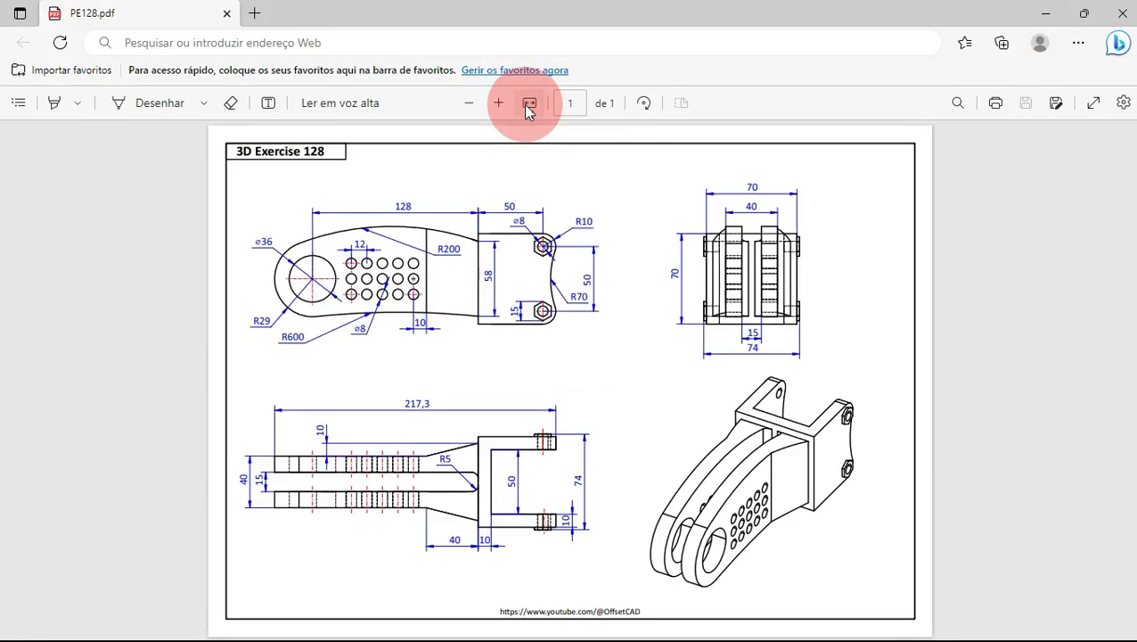
click(682, 375)
key(alt+Tab)
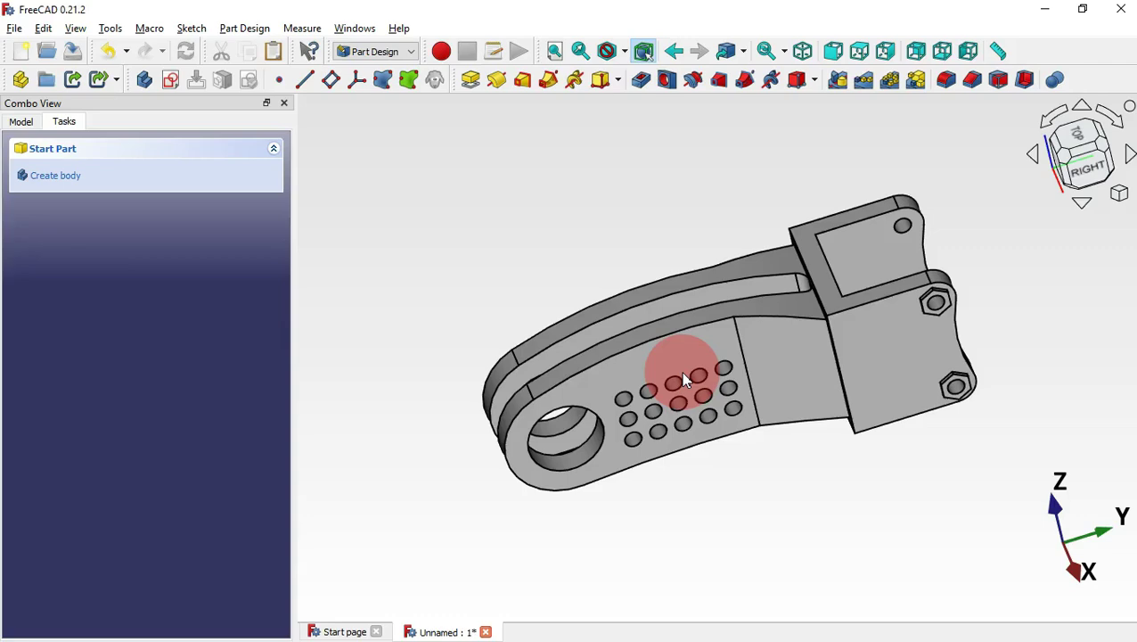
drag(503, 276, 784, 439)
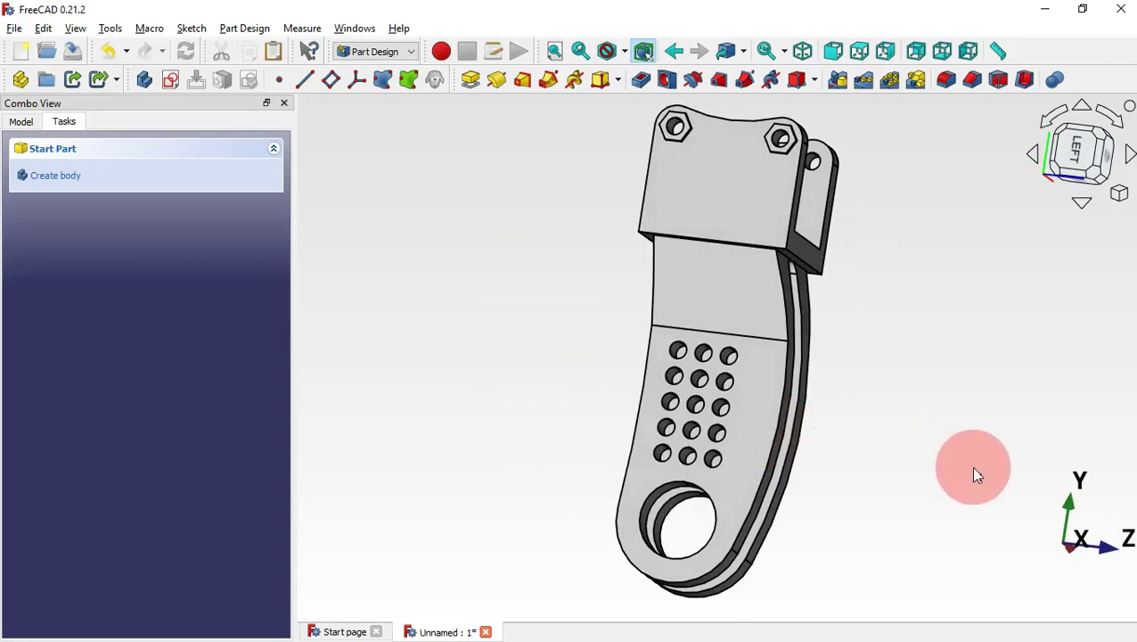
drag(972, 467, 672, 381)
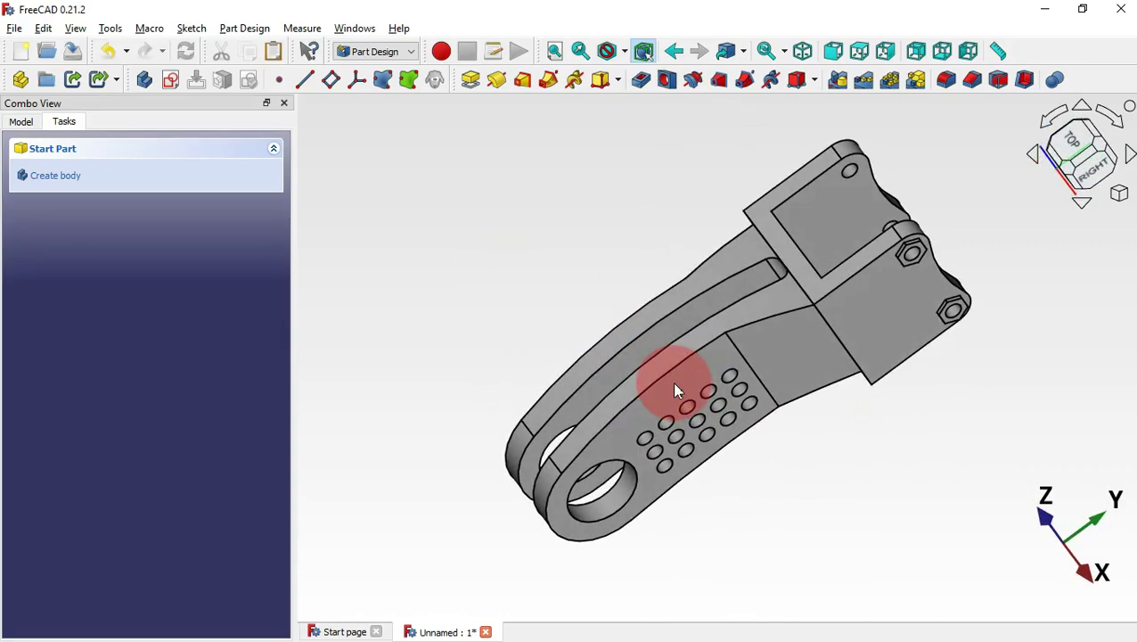